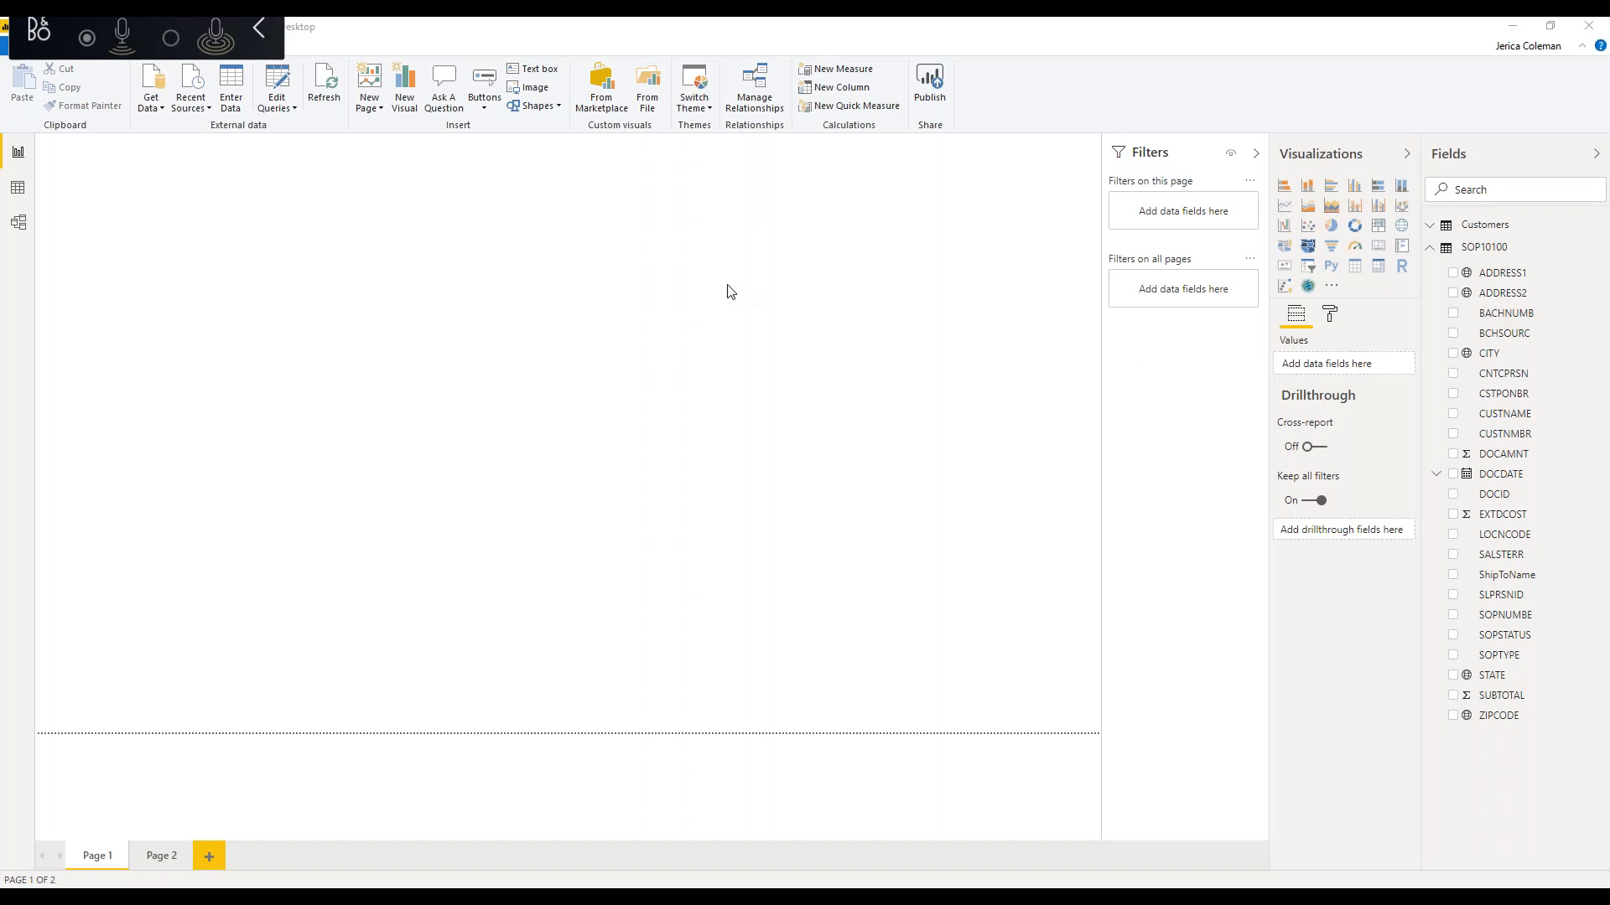
- Insert the Logo image from the Desktop folder, shrink it and place it in the report page's upper-left corner
click(534, 90)
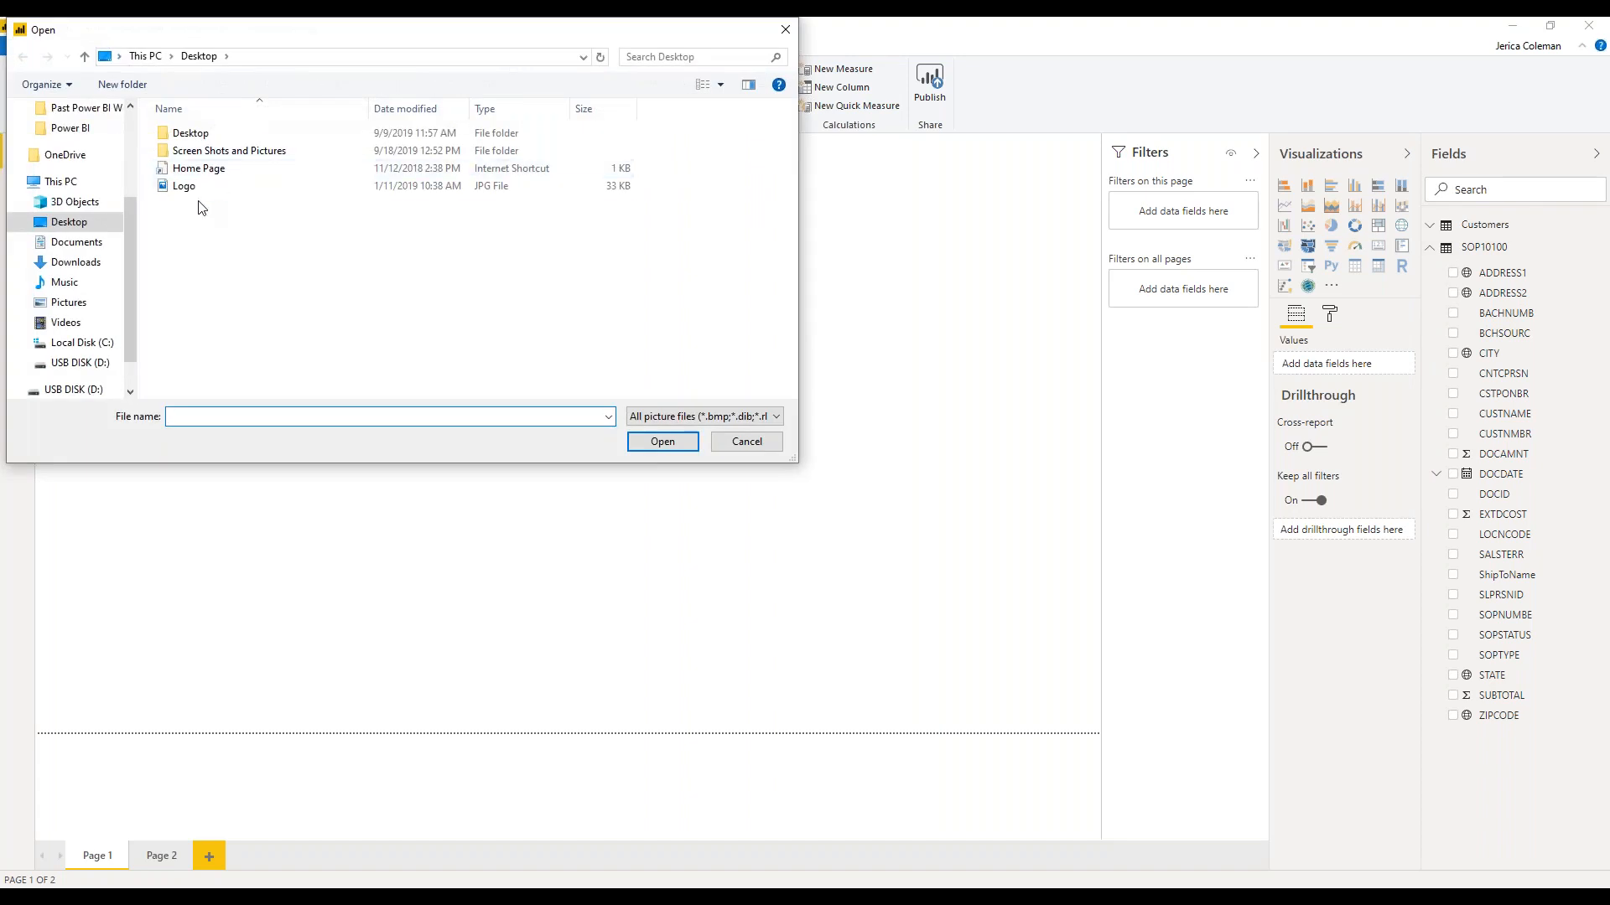
drag(377, 25, 394, 136)
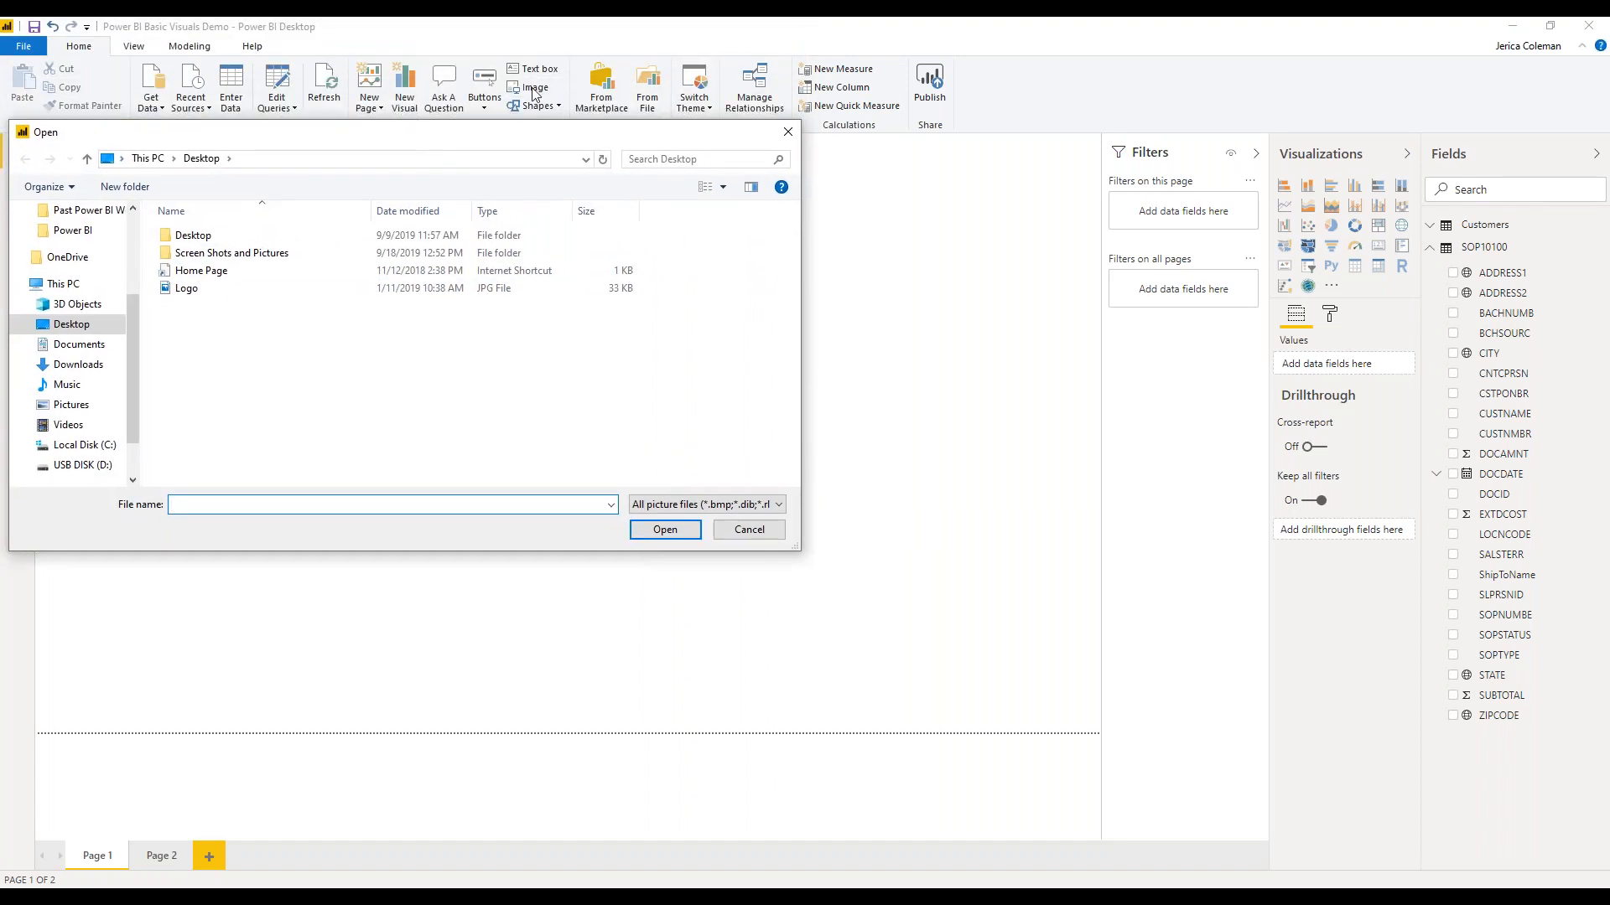
click(186, 289)
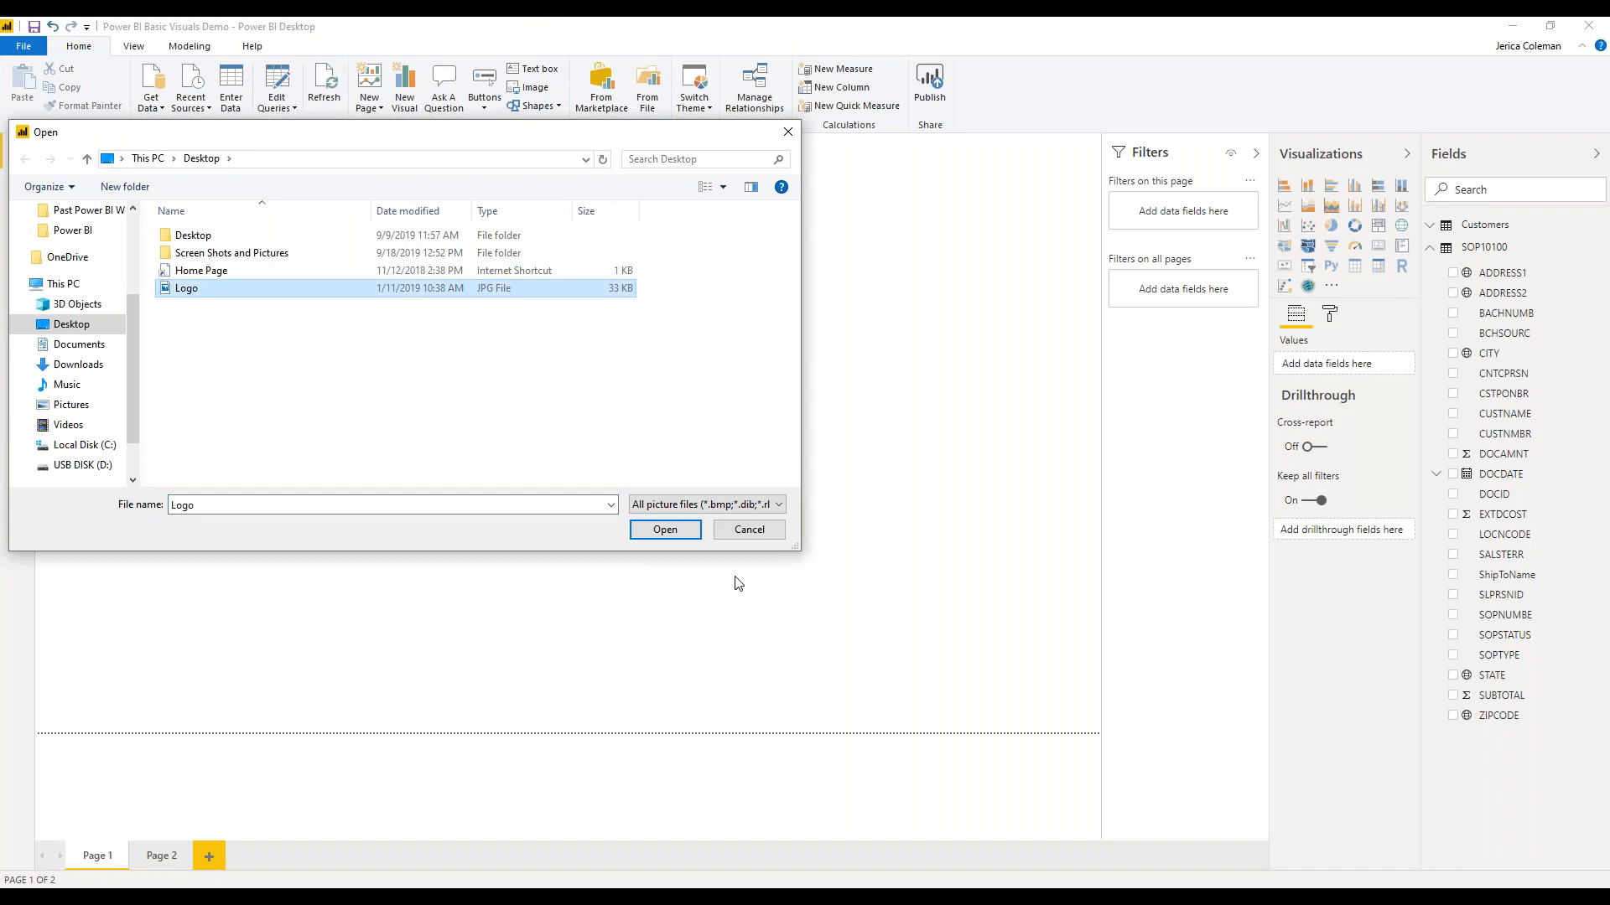
click(665, 529)
drag(273, 363, 268, 215)
click(408, 188)
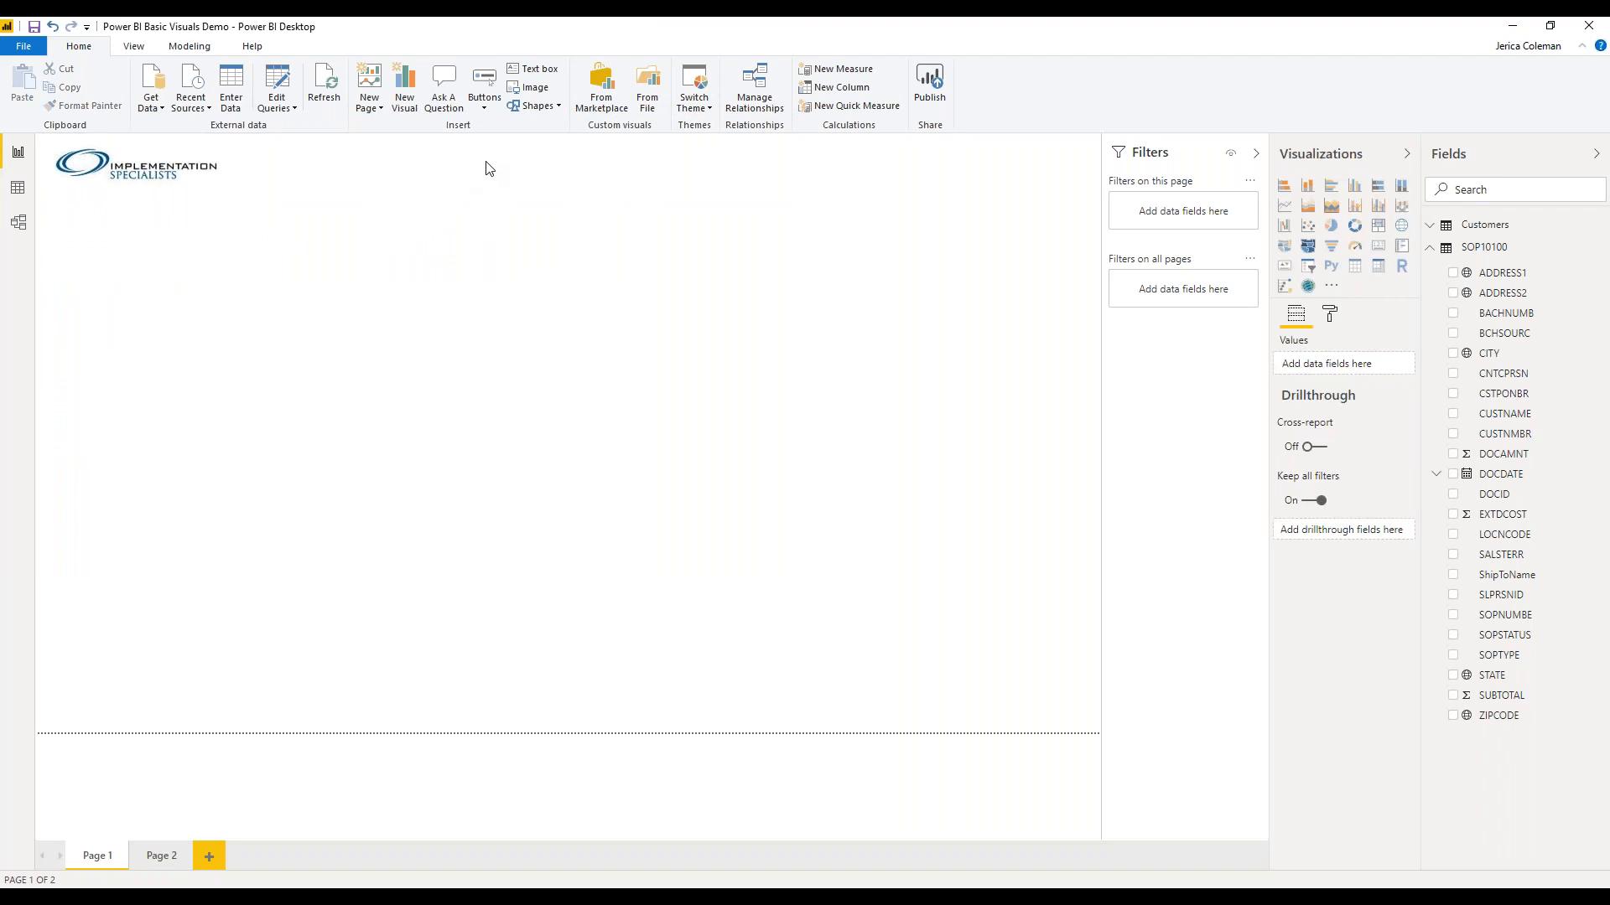
- Add a text box reading "Customer Balance Report" and set its font size to 24
click(531, 77)
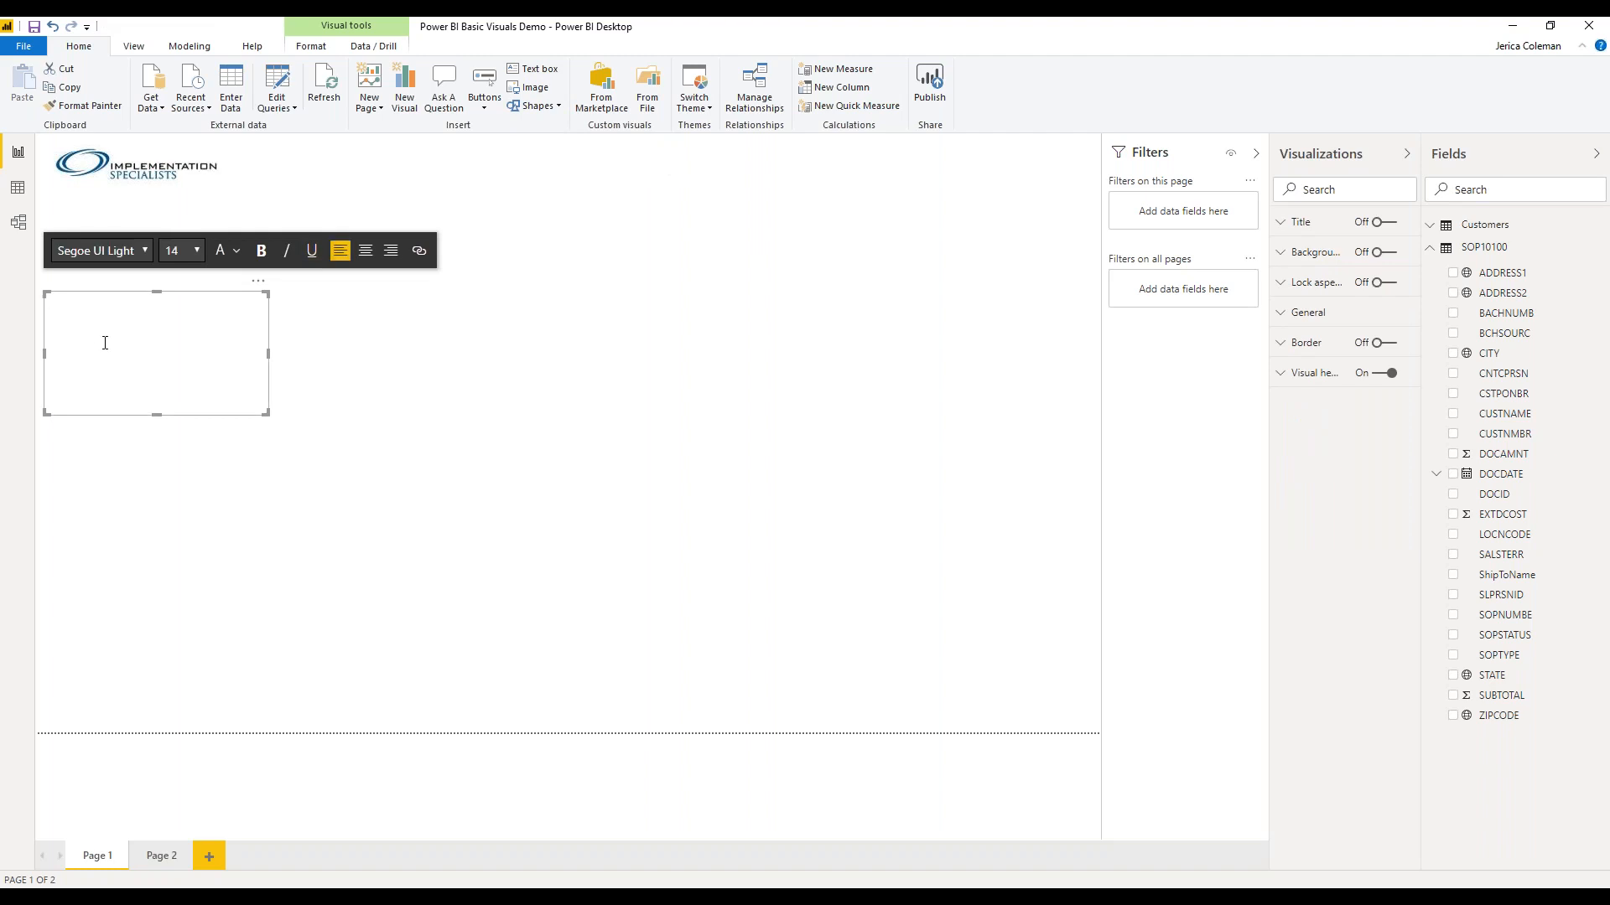
text(Customer Balance Repor)
drag(189, 307, 50, 310)
click(196, 251)
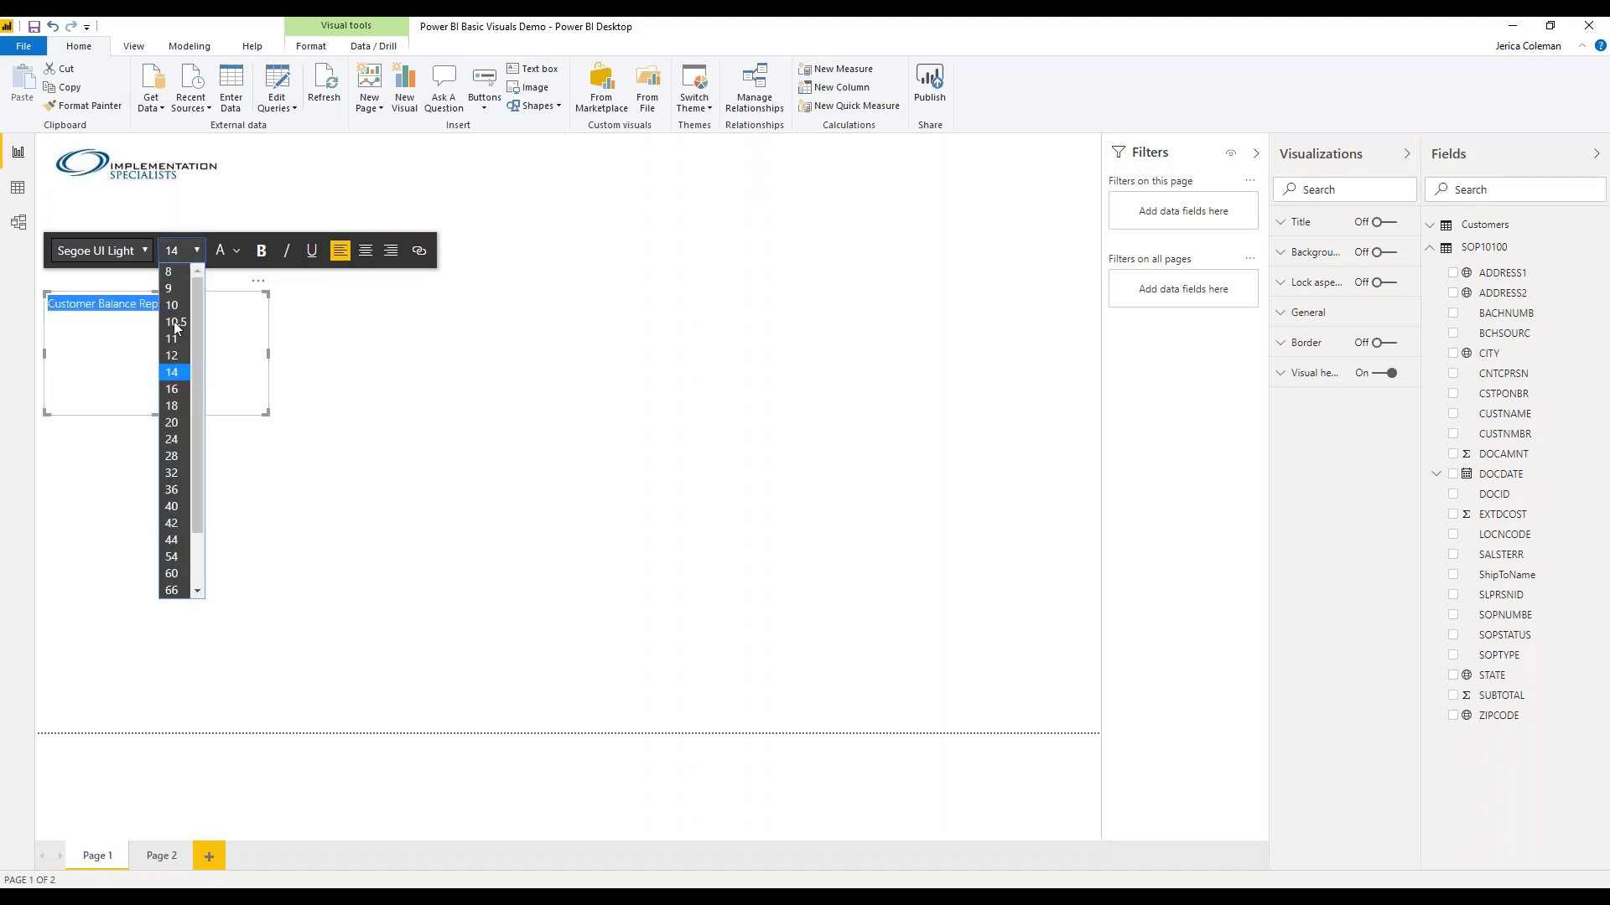
click(174, 439)
click(293, 340)
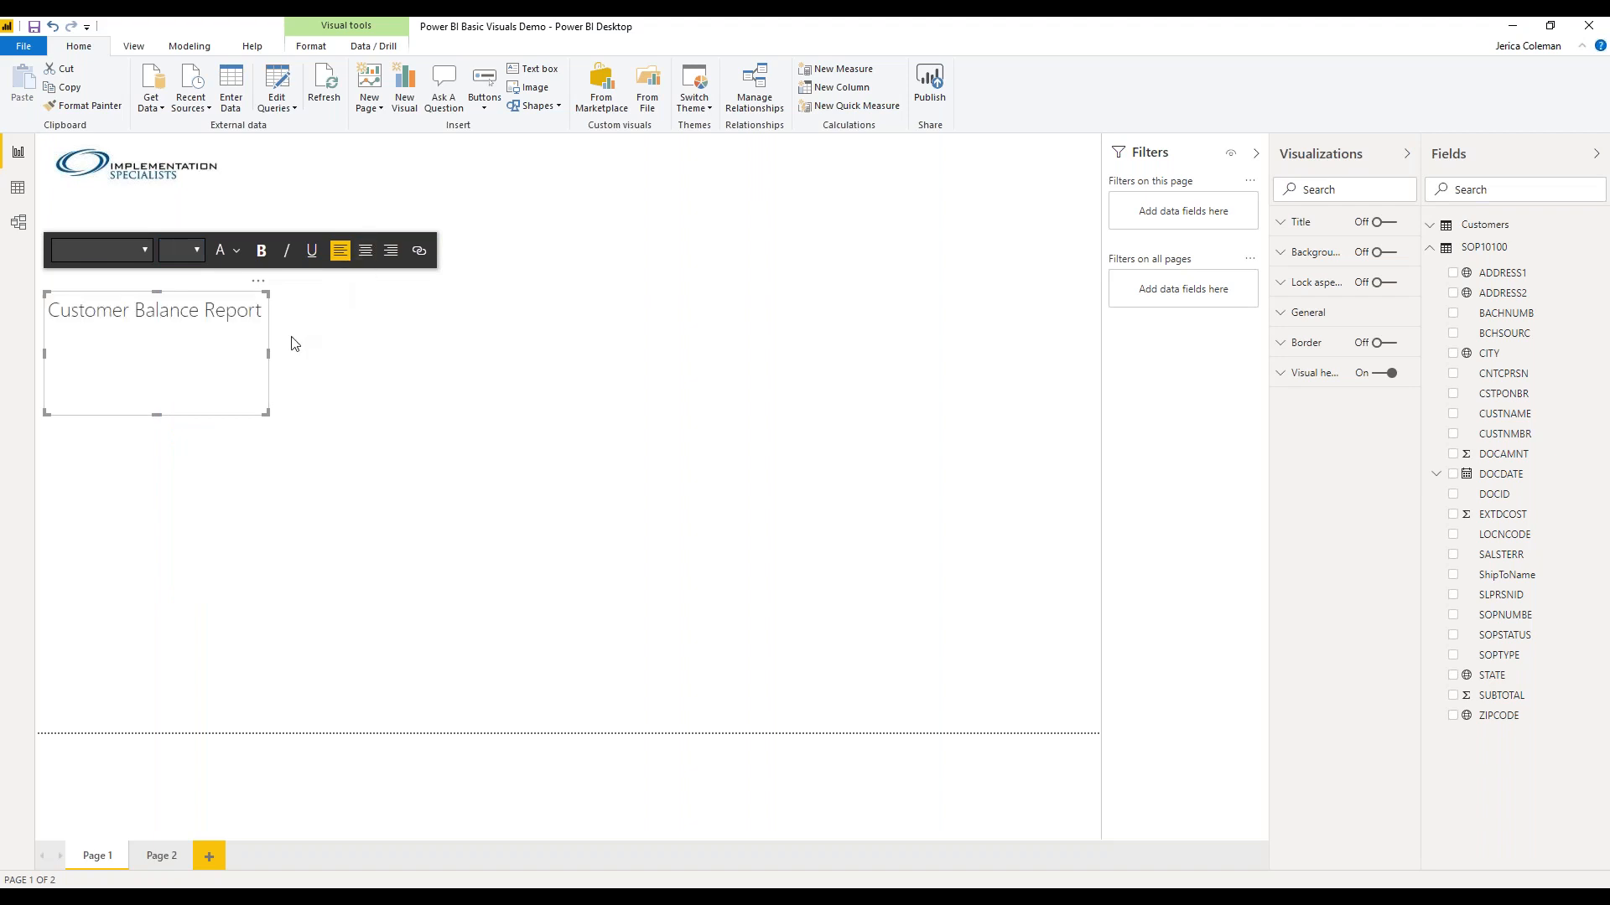
- Move the title text box beside the logo at the page's upper edge and reduce its height to fit the text
drag(200, 271, 391, 135)
drag(369, 258, 381, 194)
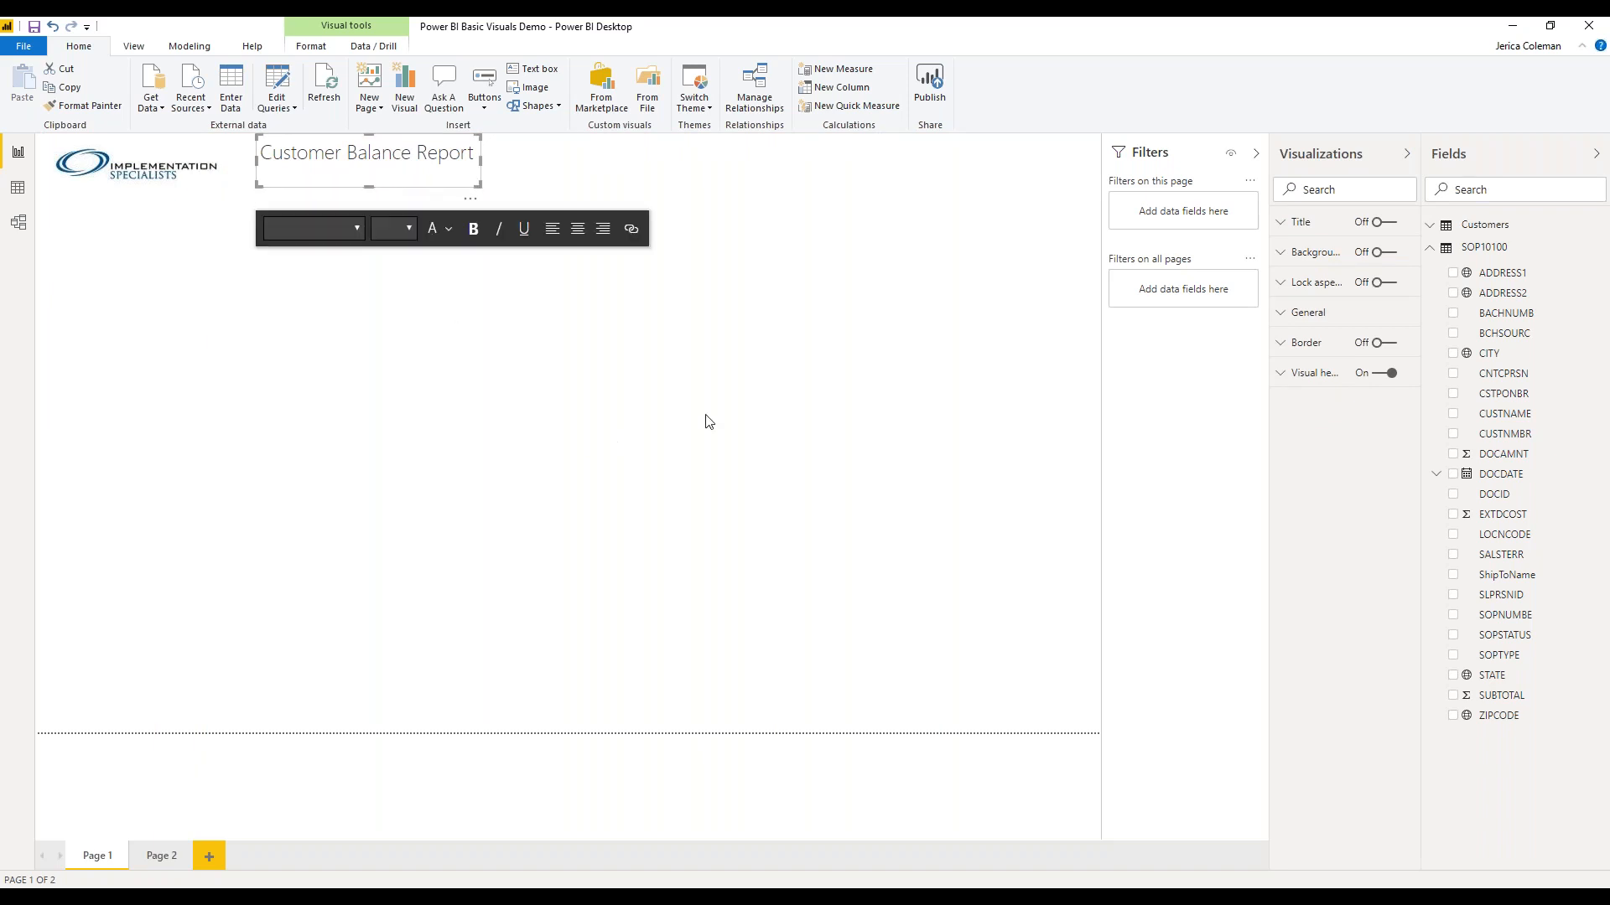
click(715, 392)
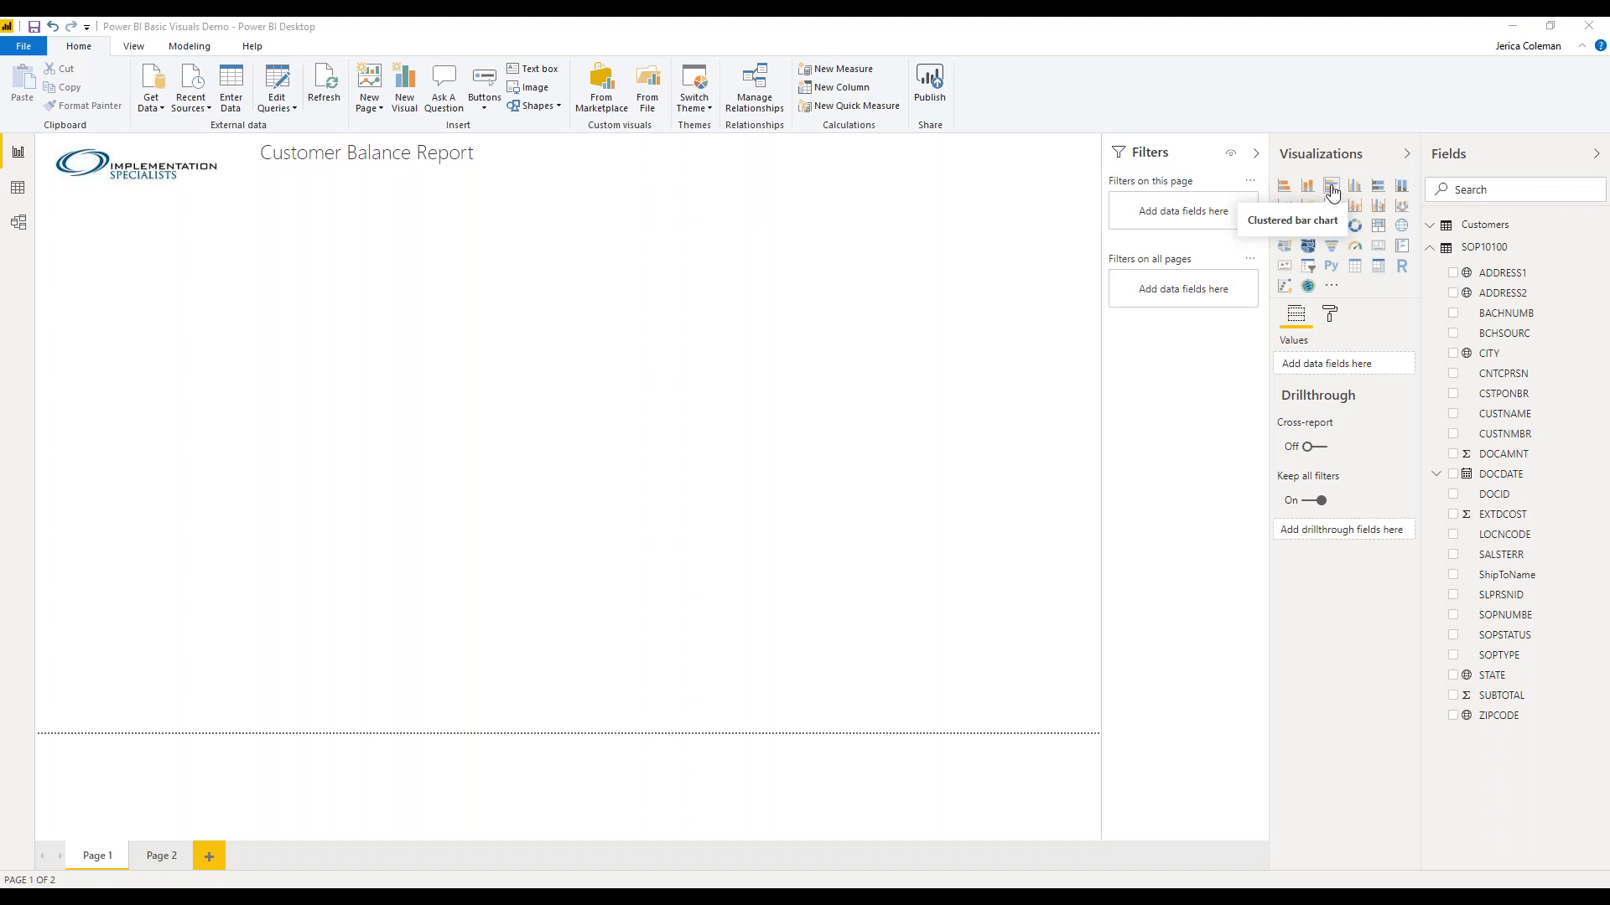
- Add a clustered bar chart of Customer Balance by Customer Class from the Customers table
click(1331, 187)
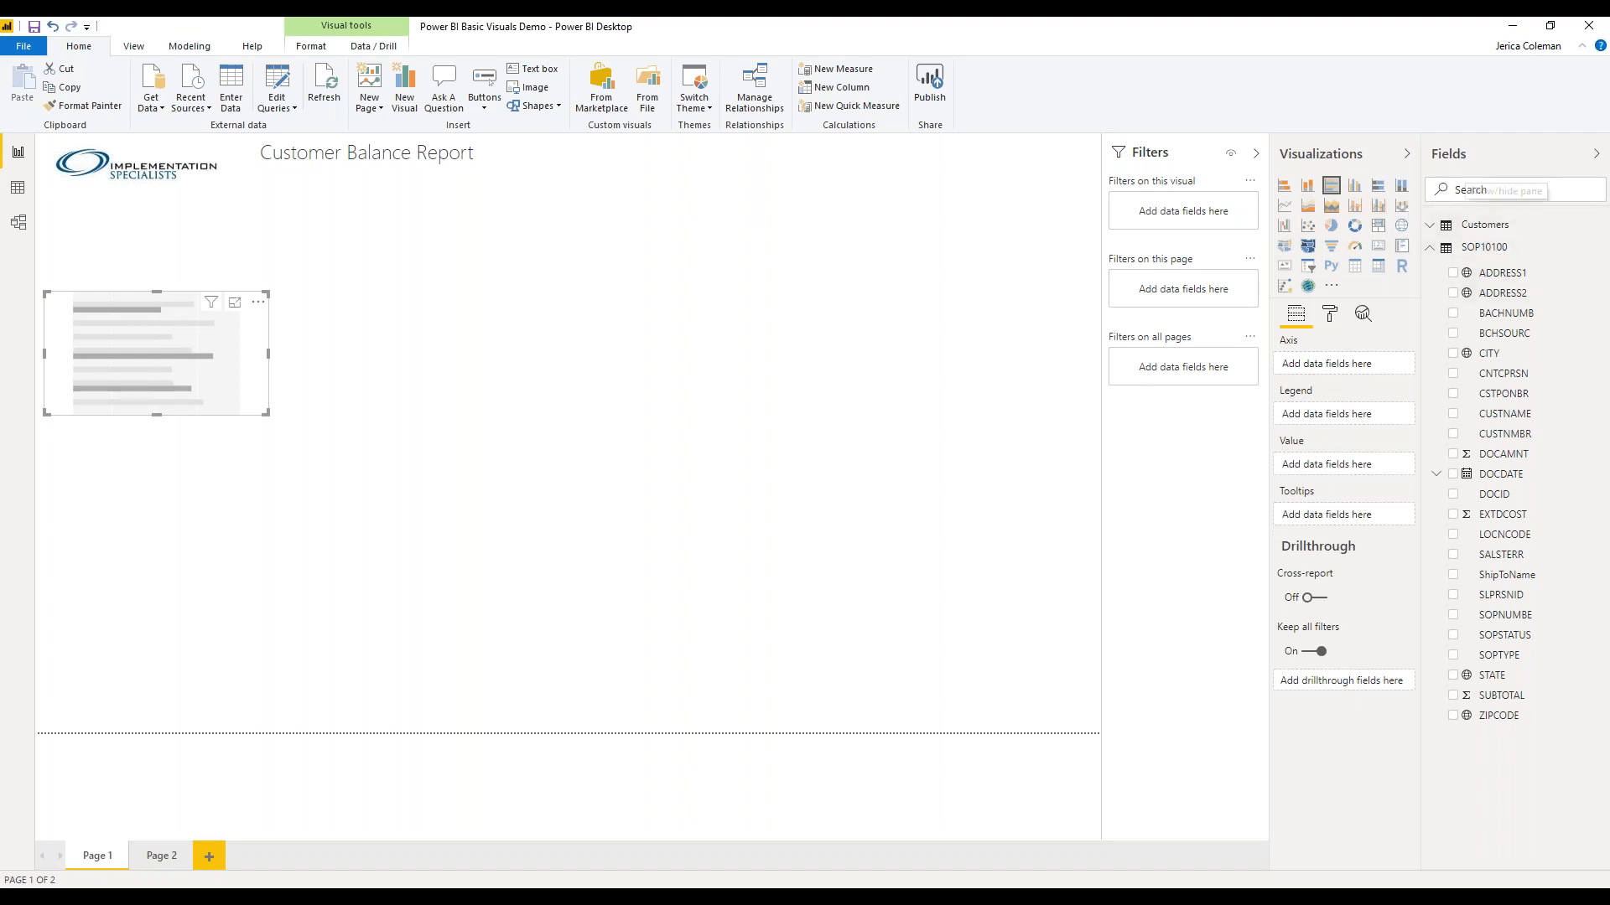
click(1431, 250)
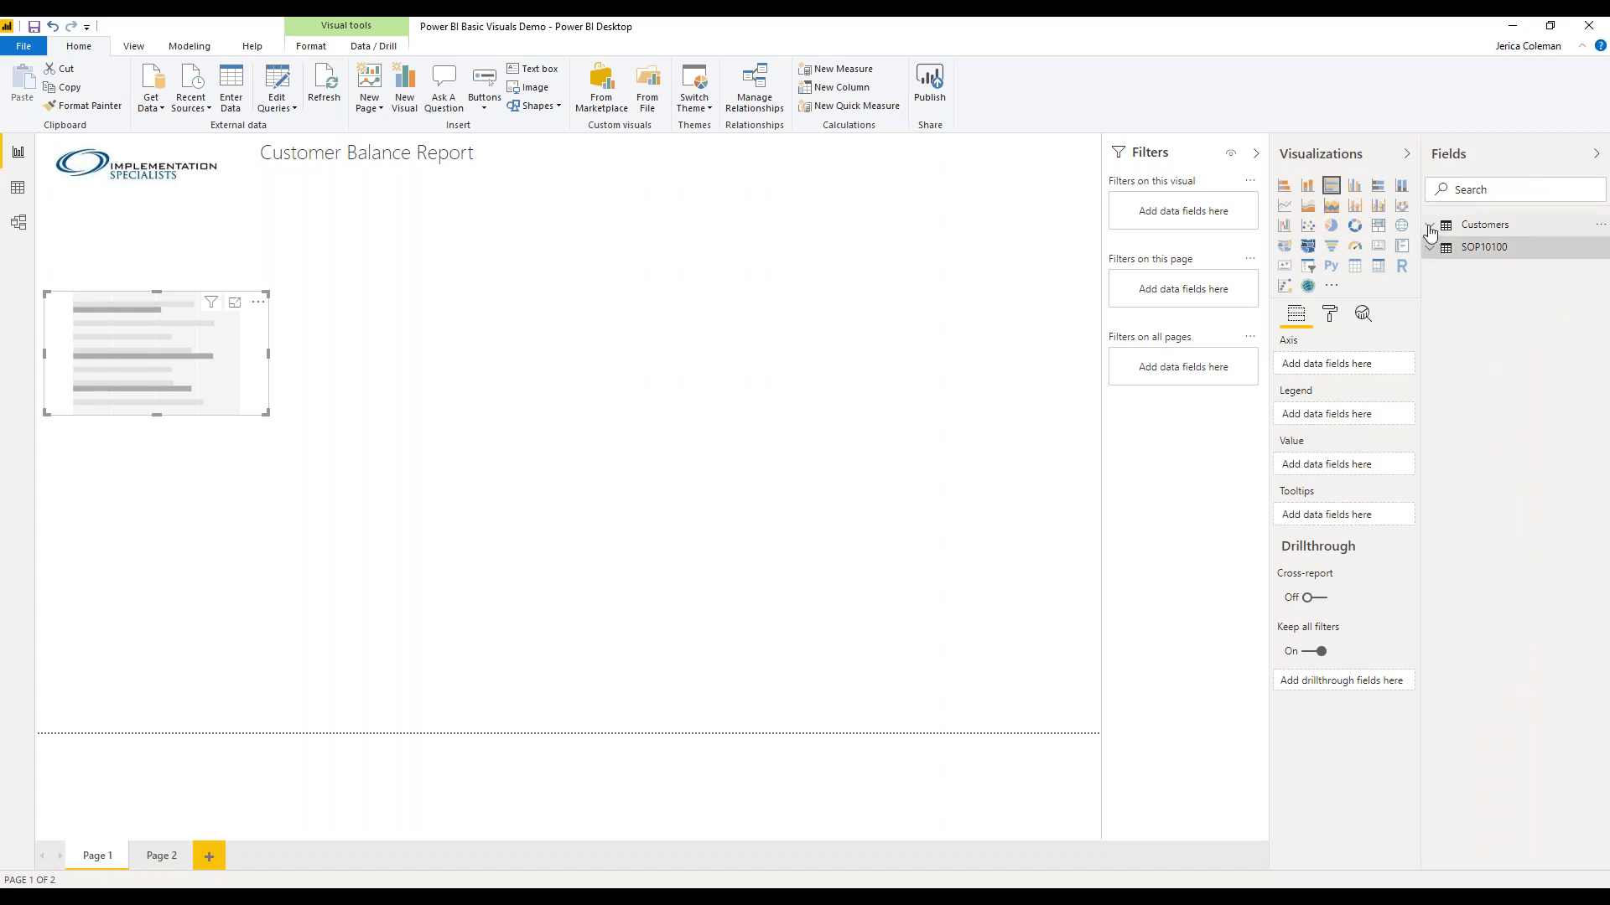
click(1429, 227)
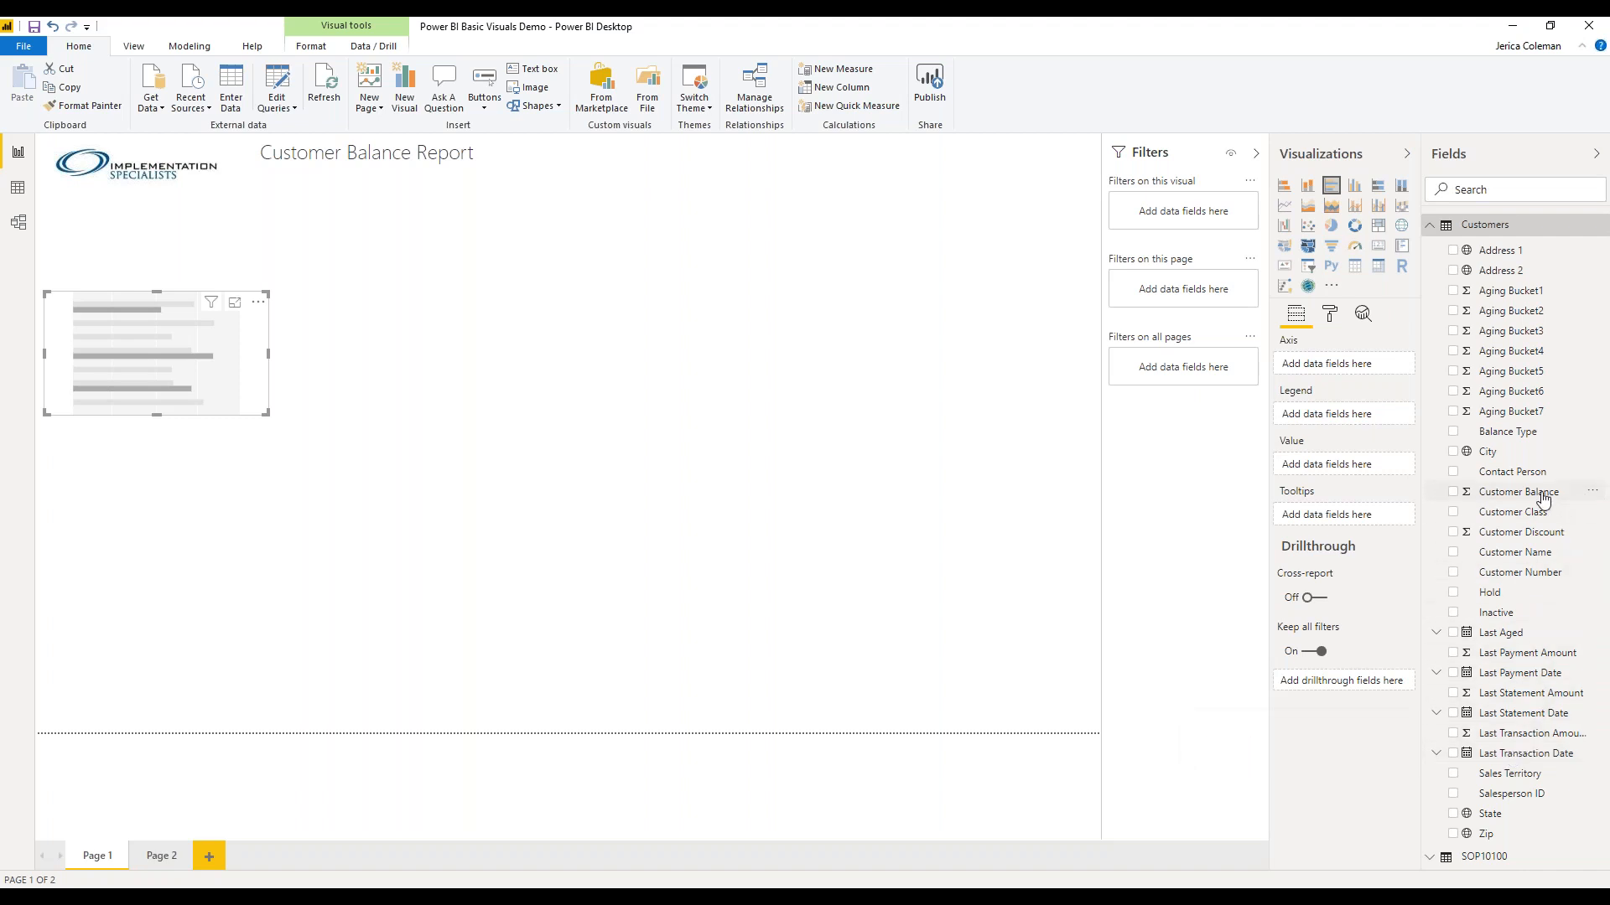
drag(1543, 498, 183, 382)
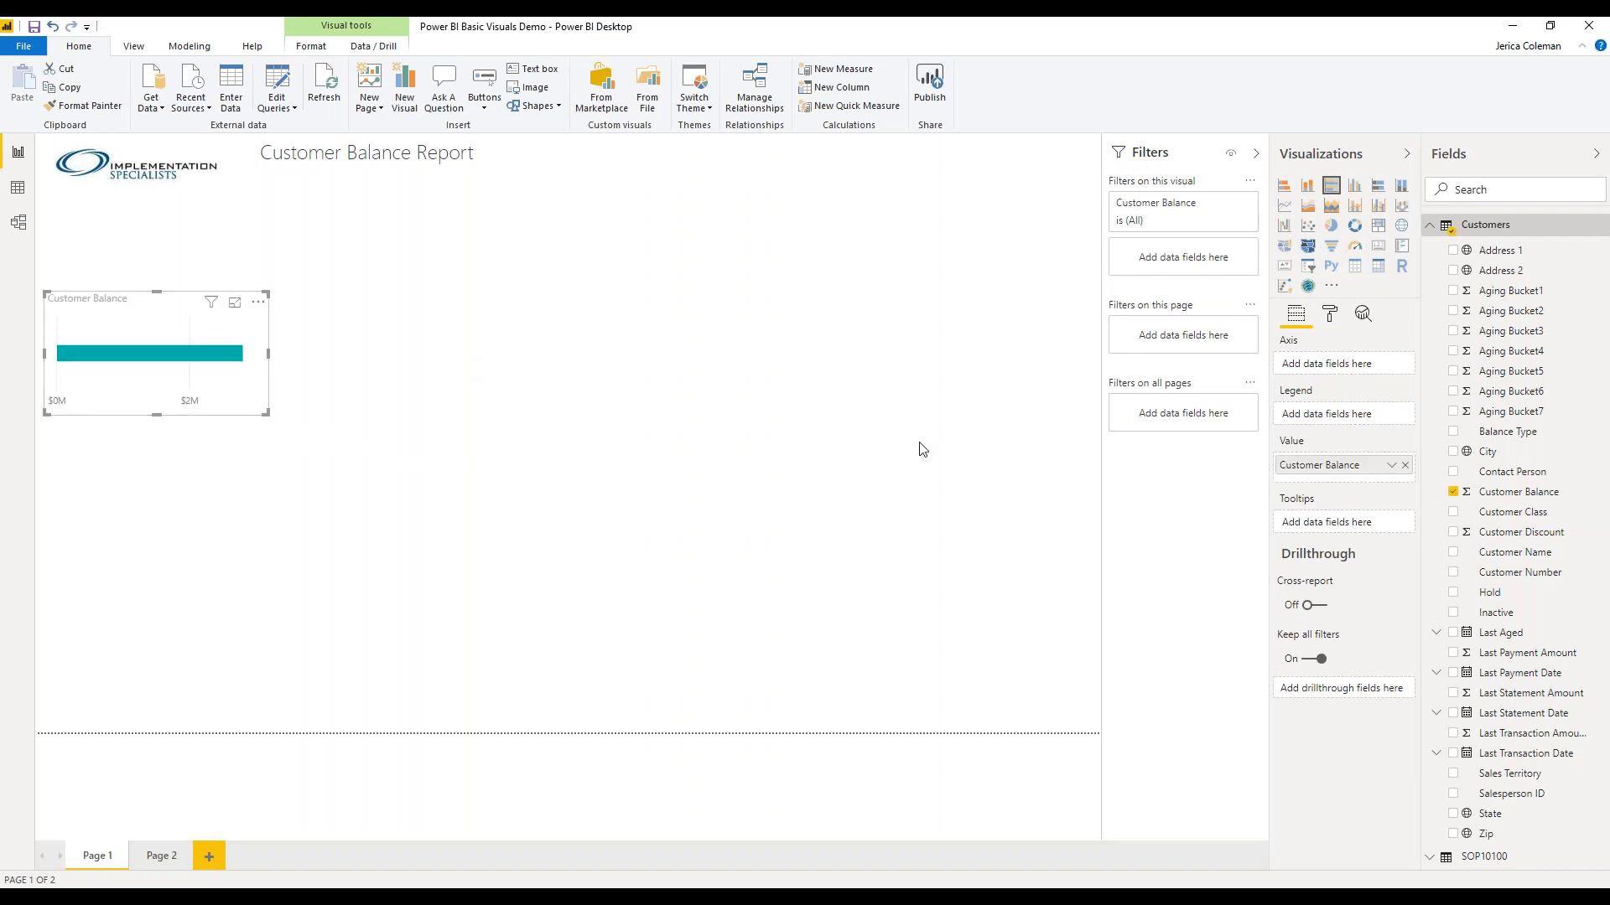
drag(1505, 513, 162, 363)
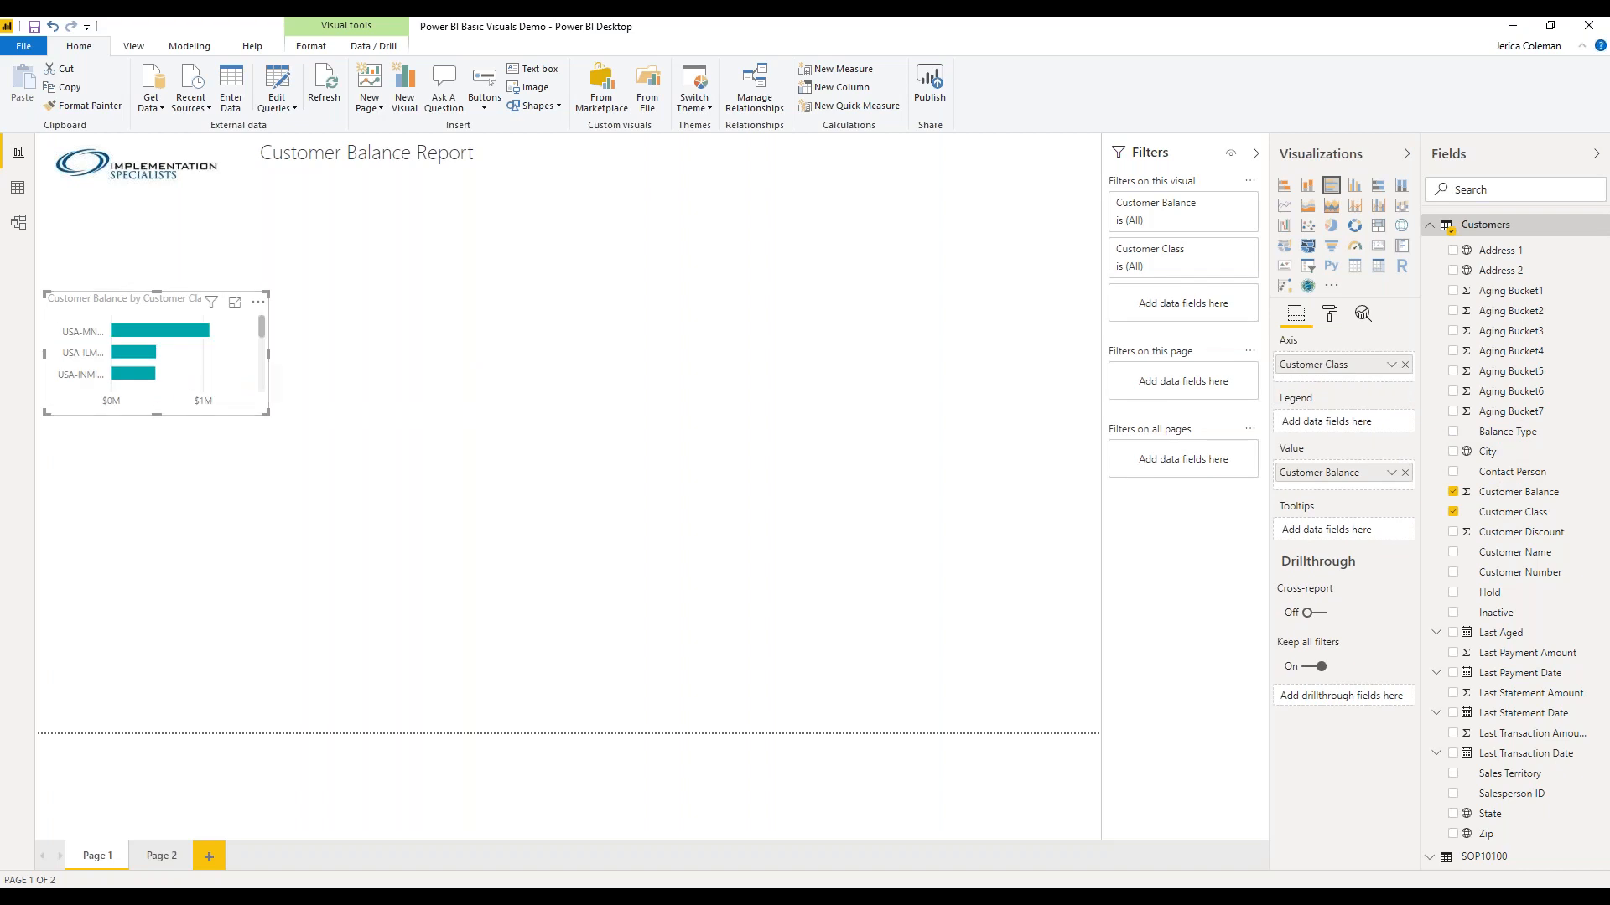
- Enlarge the bar chart in height and width and place it in the page's lower-left corner
drag(155, 415, 158, 564)
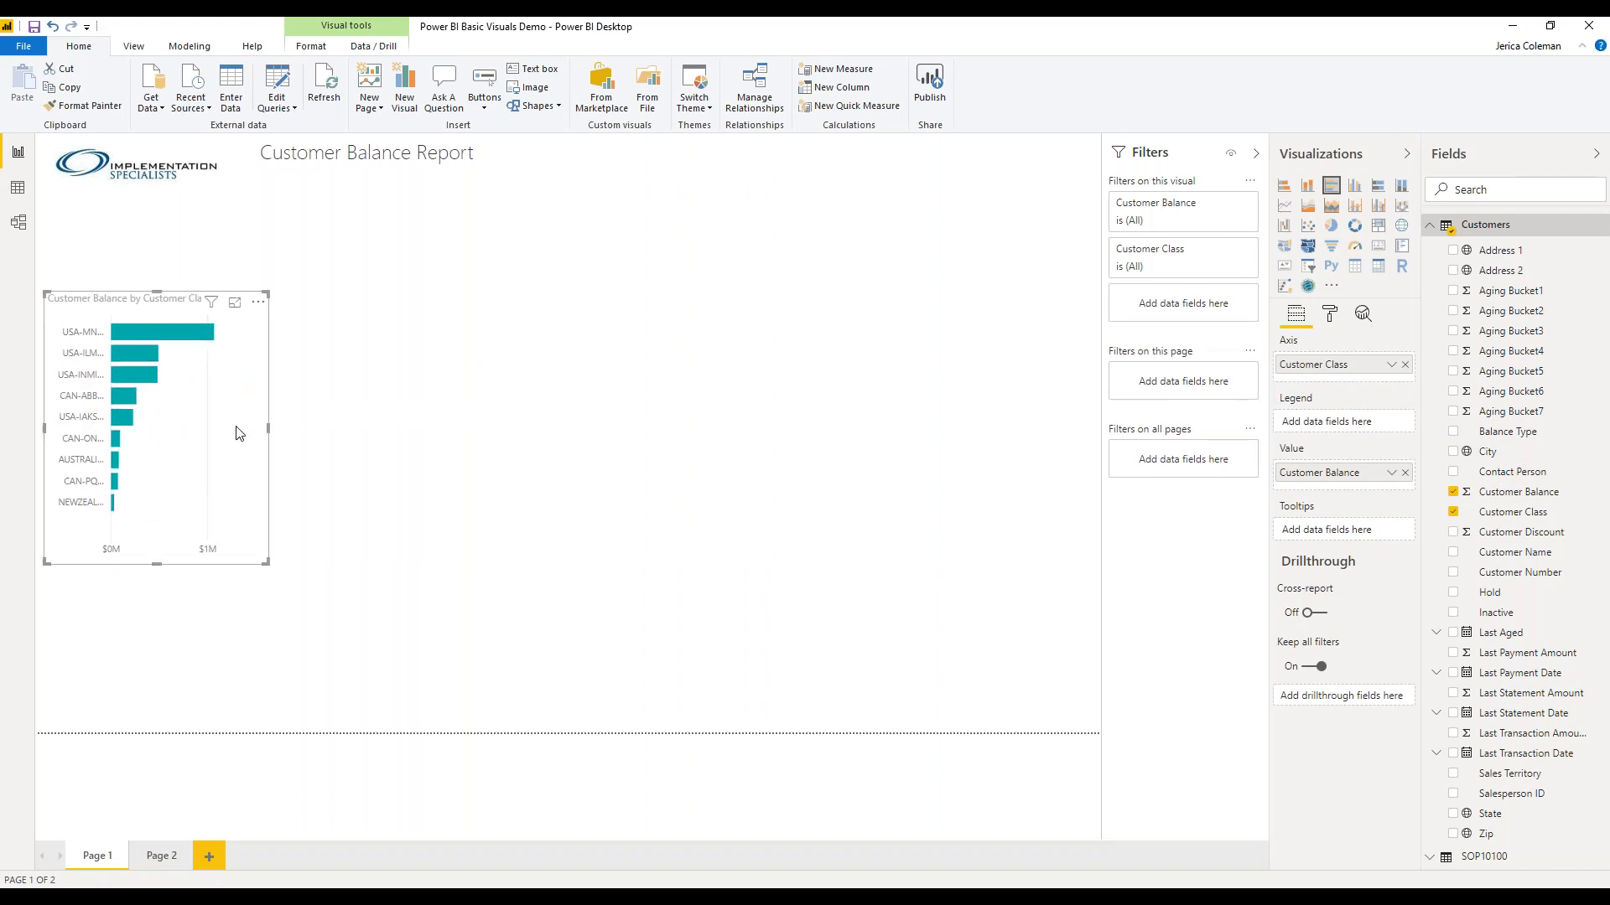
drag(269, 430, 390, 436)
drag(232, 305, 225, 470)
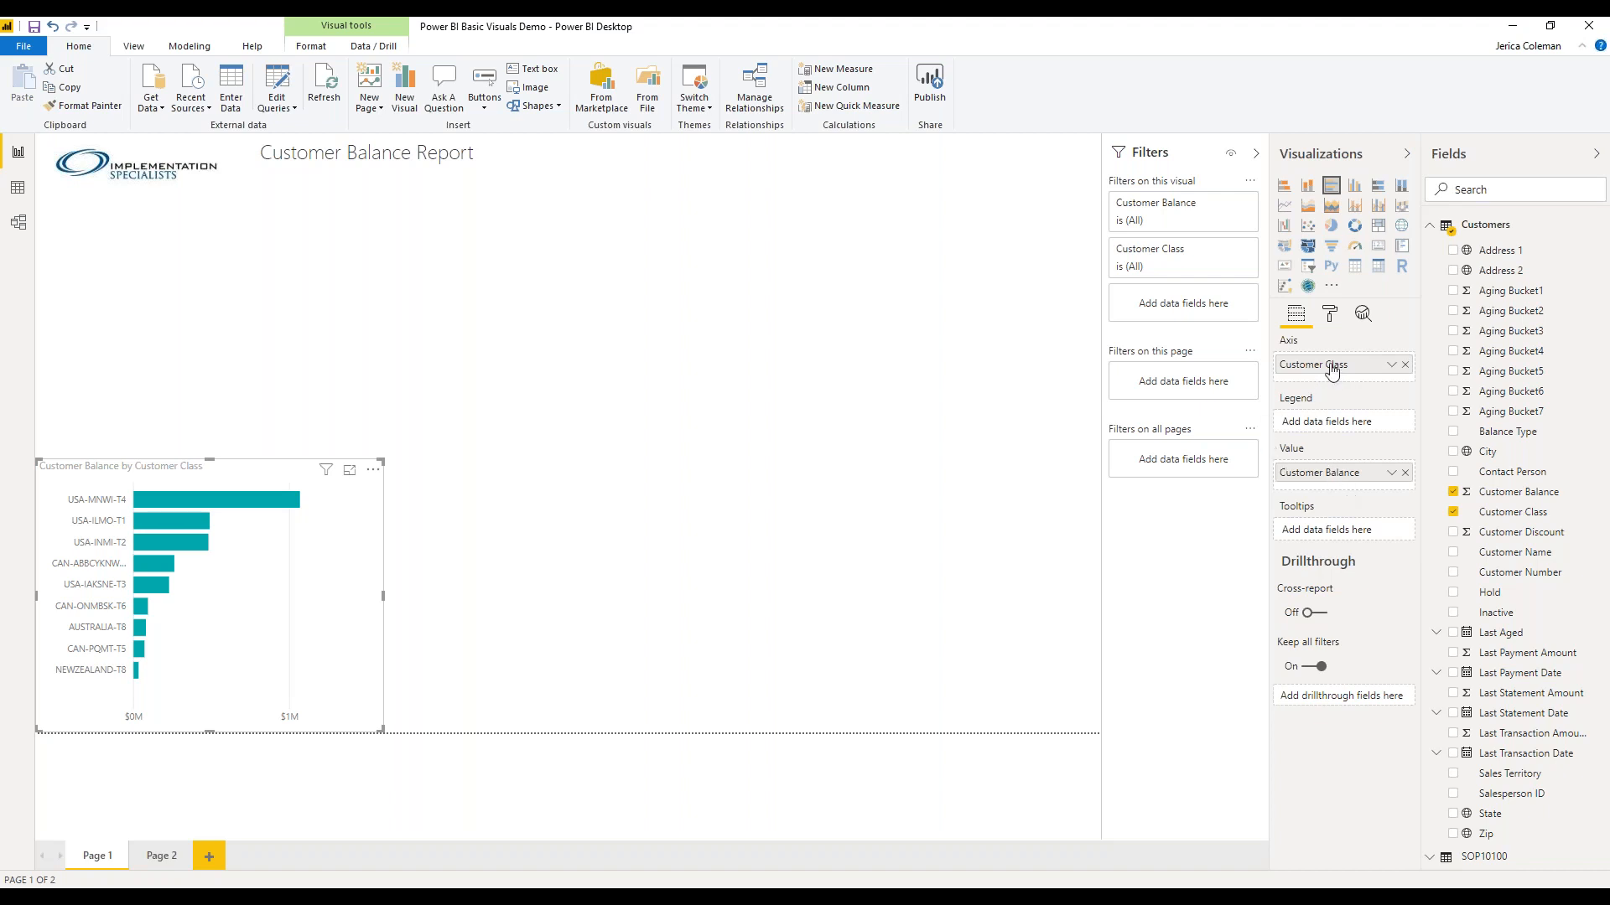
- Try Customer Balance as the bar chart's axis and legend, and return it to the value
drag(1336, 470, 1342, 391)
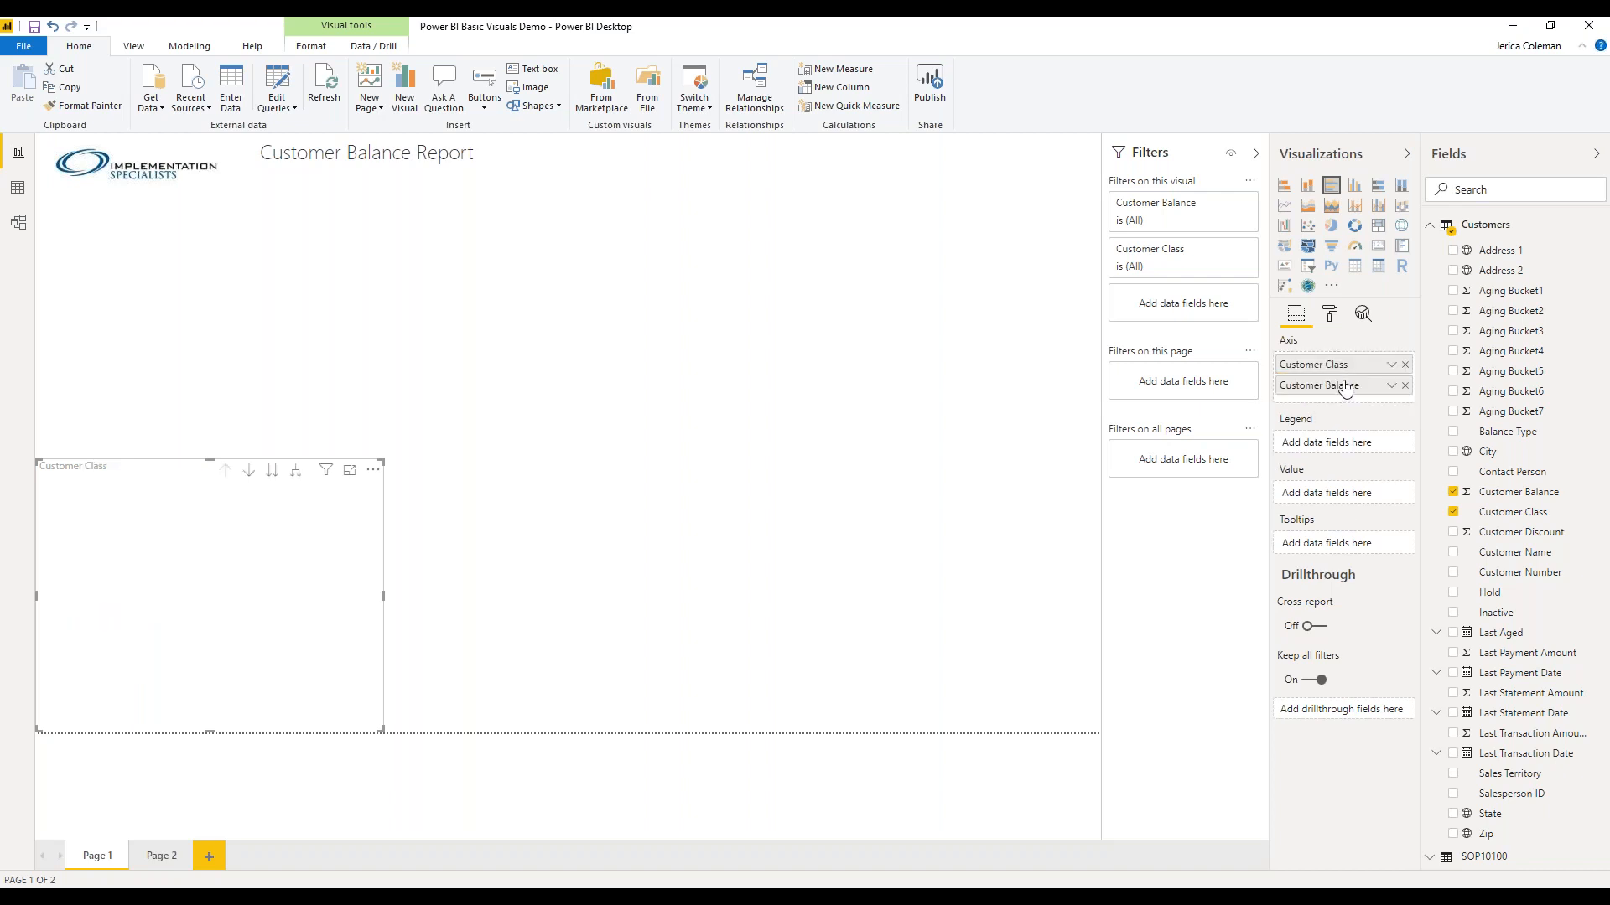
drag(1332, 391, 1333, 448)
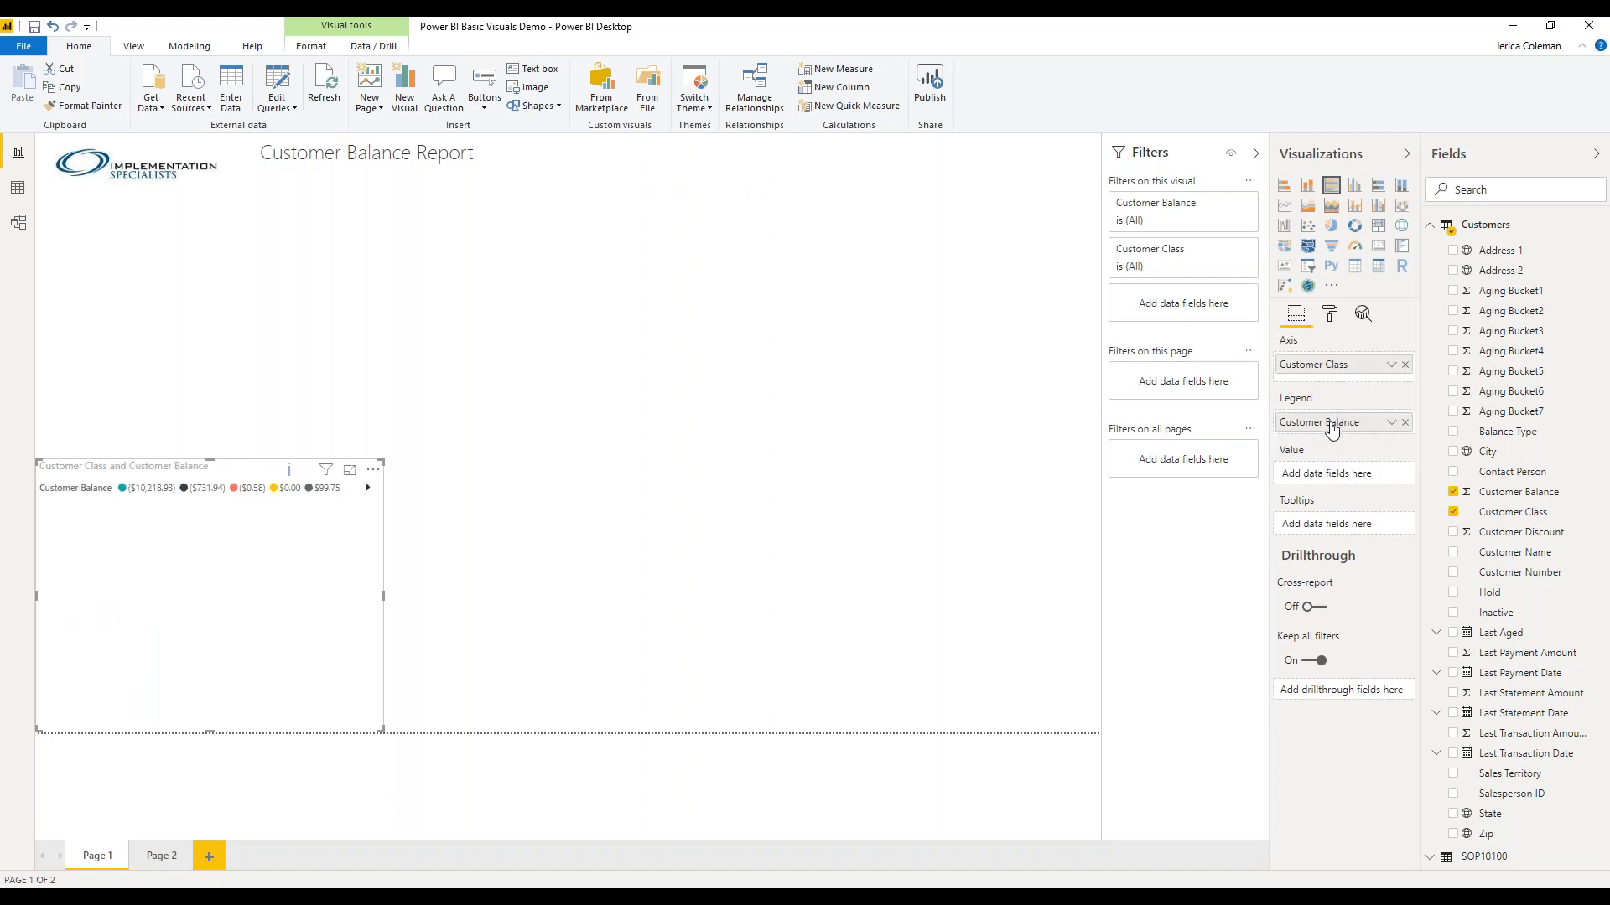
drag(1332, 422, 1332, 474)
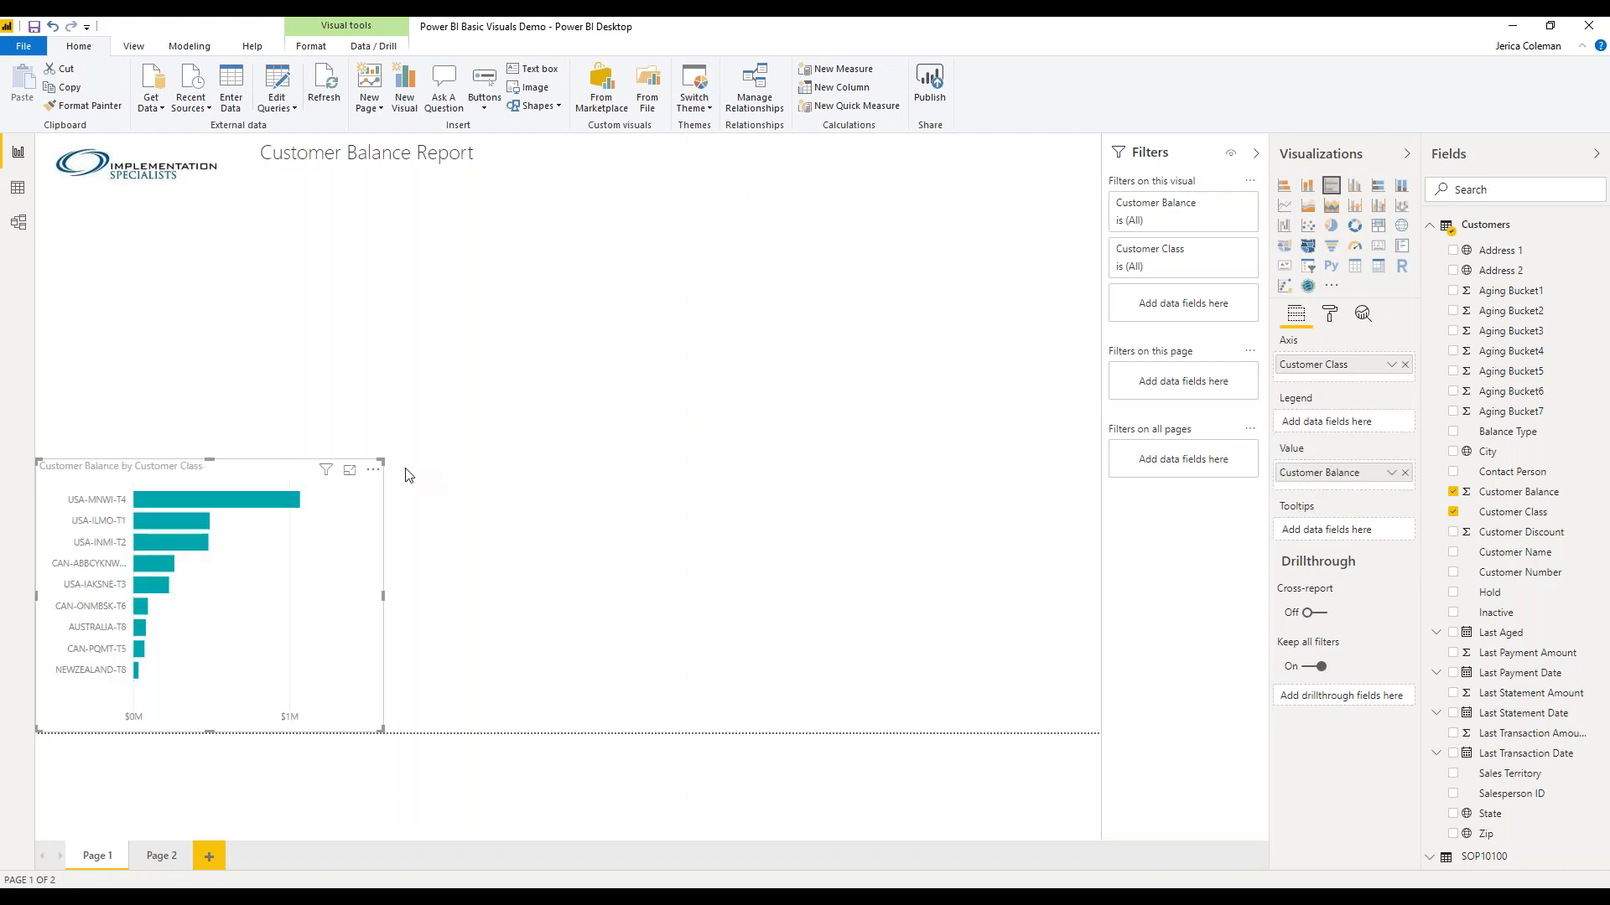
click(582, 424)
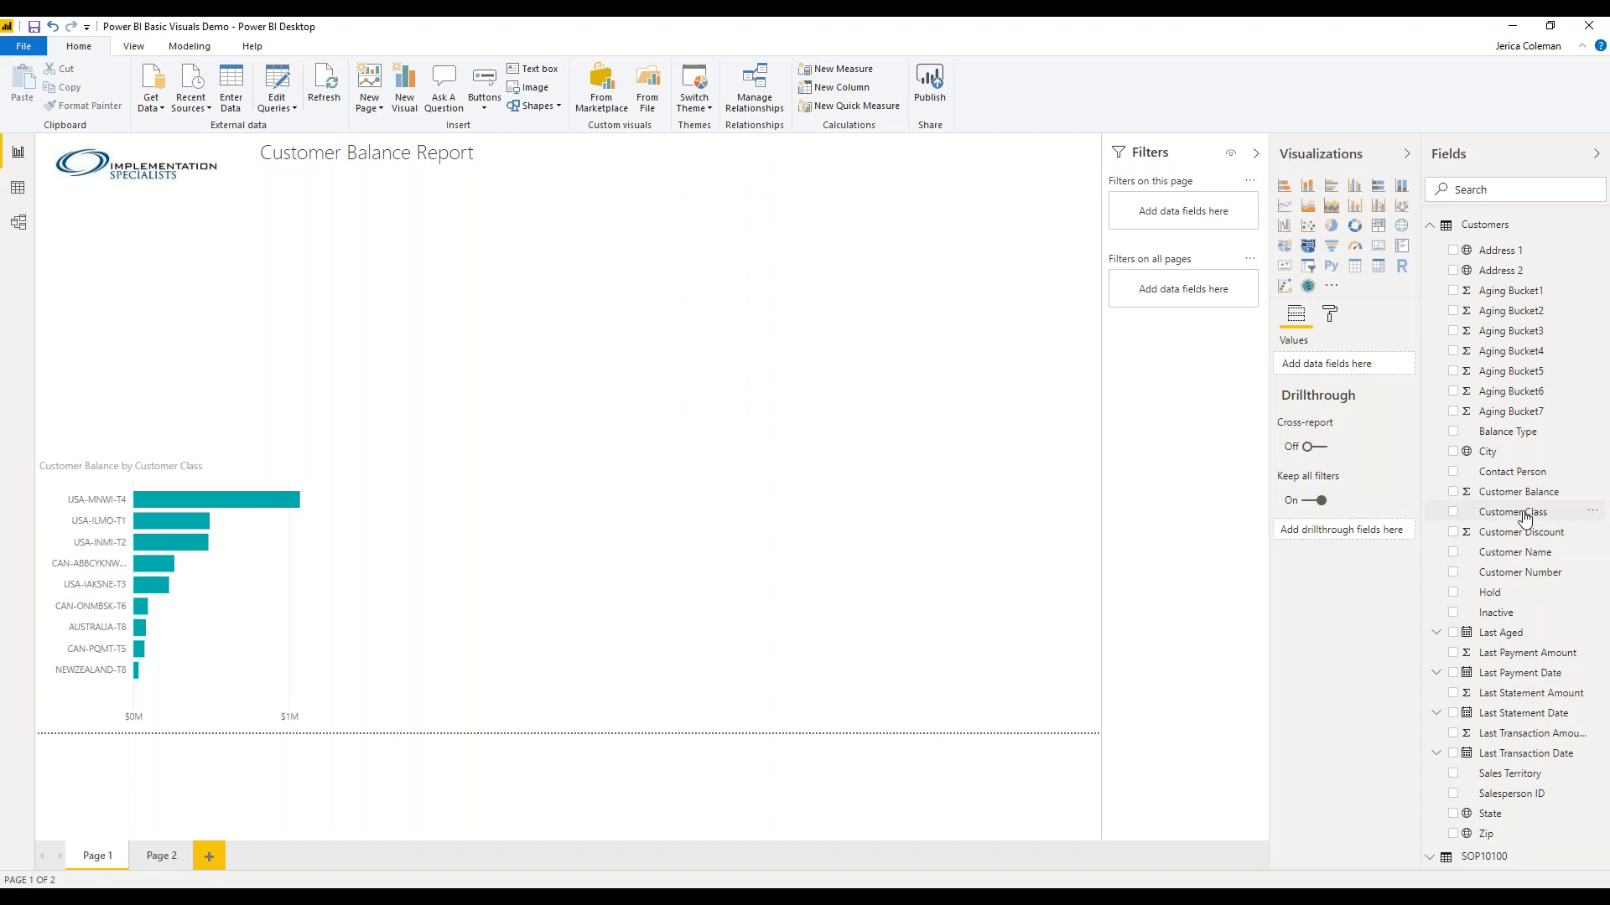
- Create a map visual on empty canvas from the State field, with Customer Balance as the bubble size
drag(1493, 821, 777, 264)
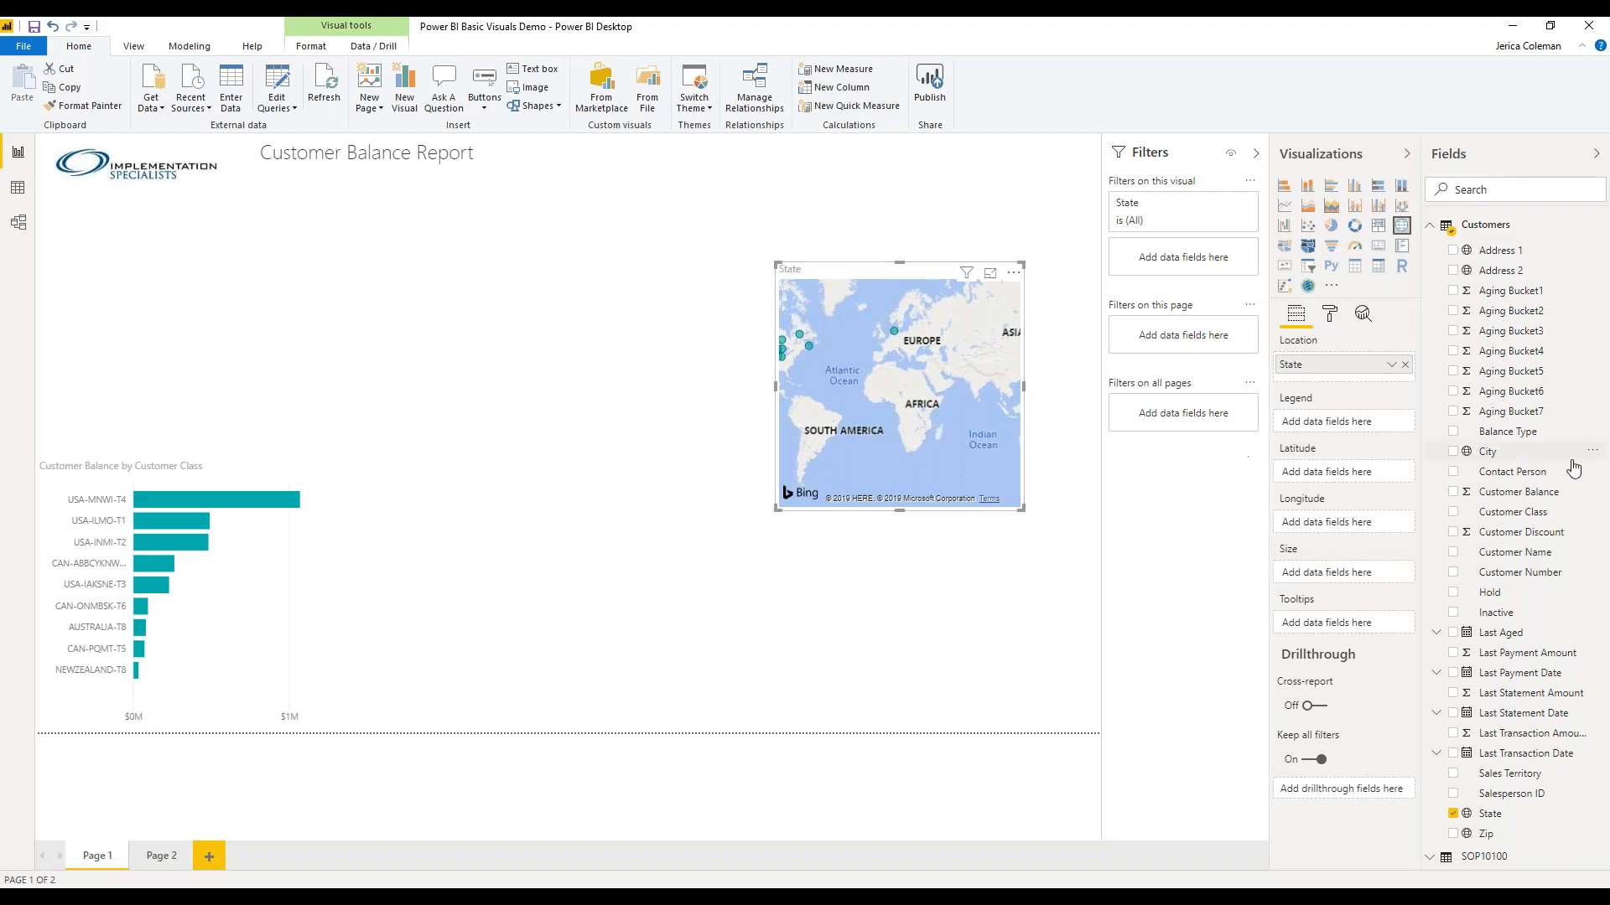
drag(949, 386, 949, 388)
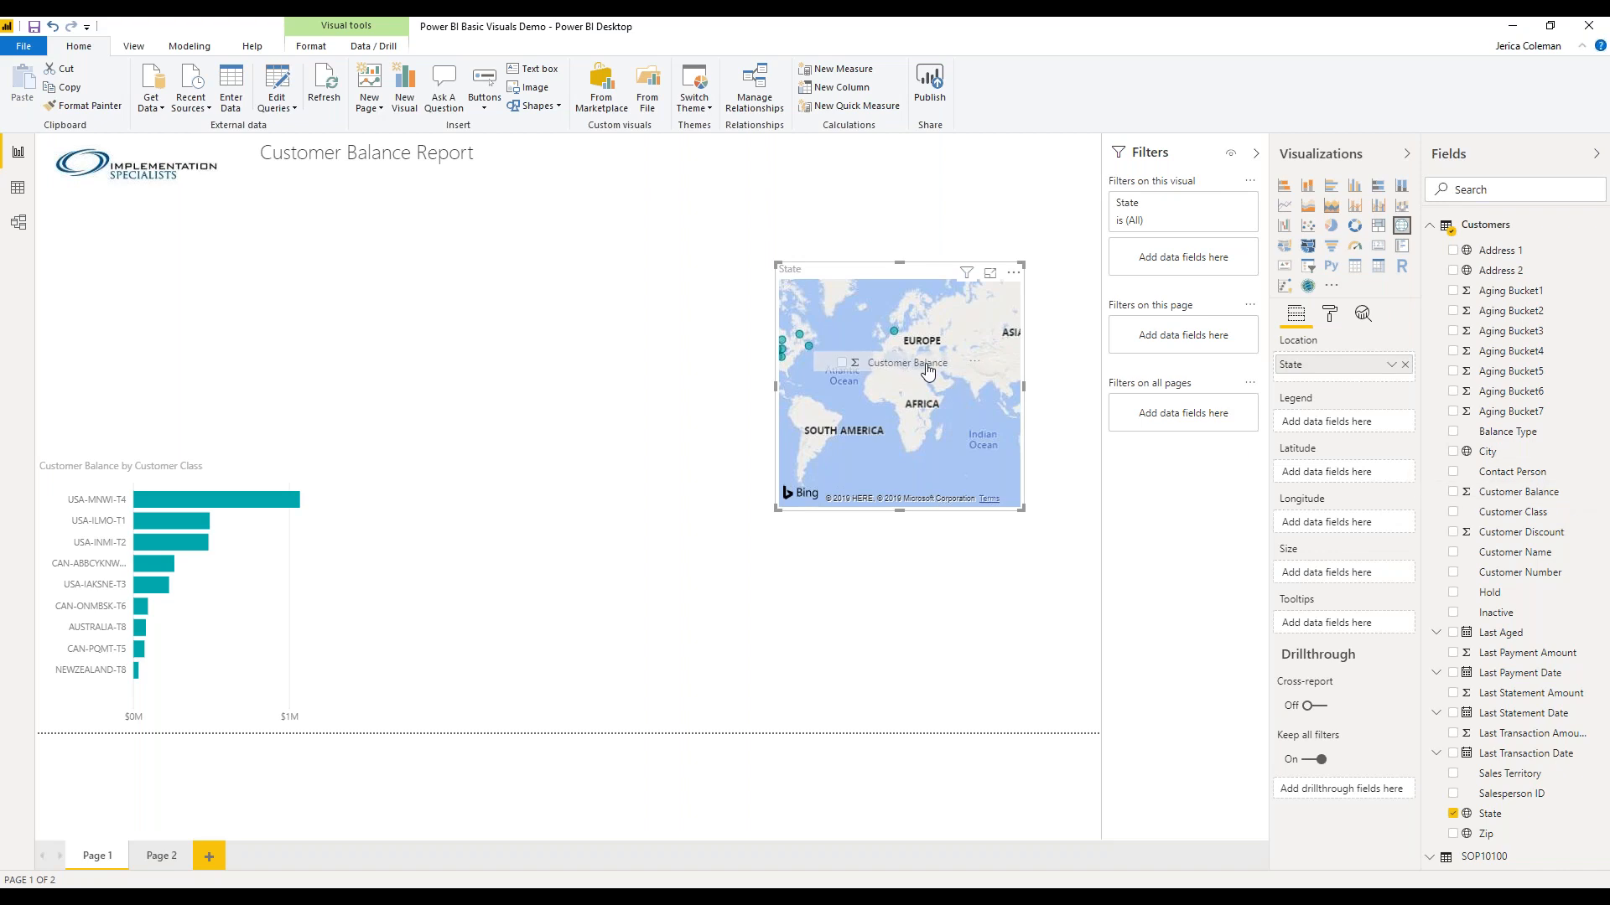
drag(830, 382, 897, 400)
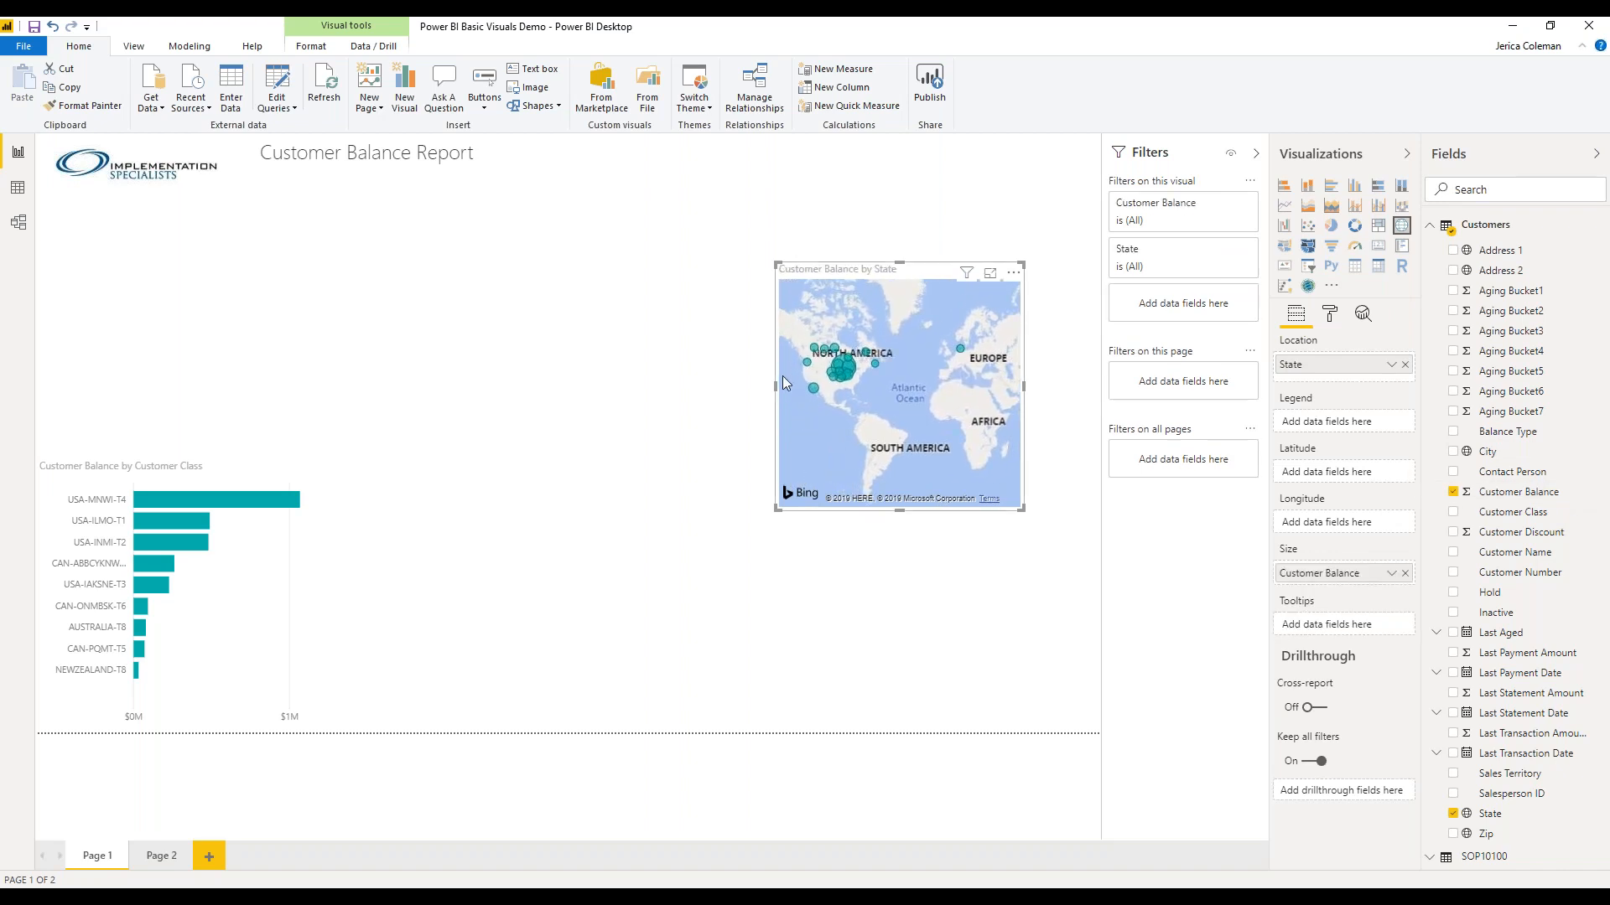
- Widen the map and place it in the report page's upper-right corner
drag(776, 386, 697, 379)
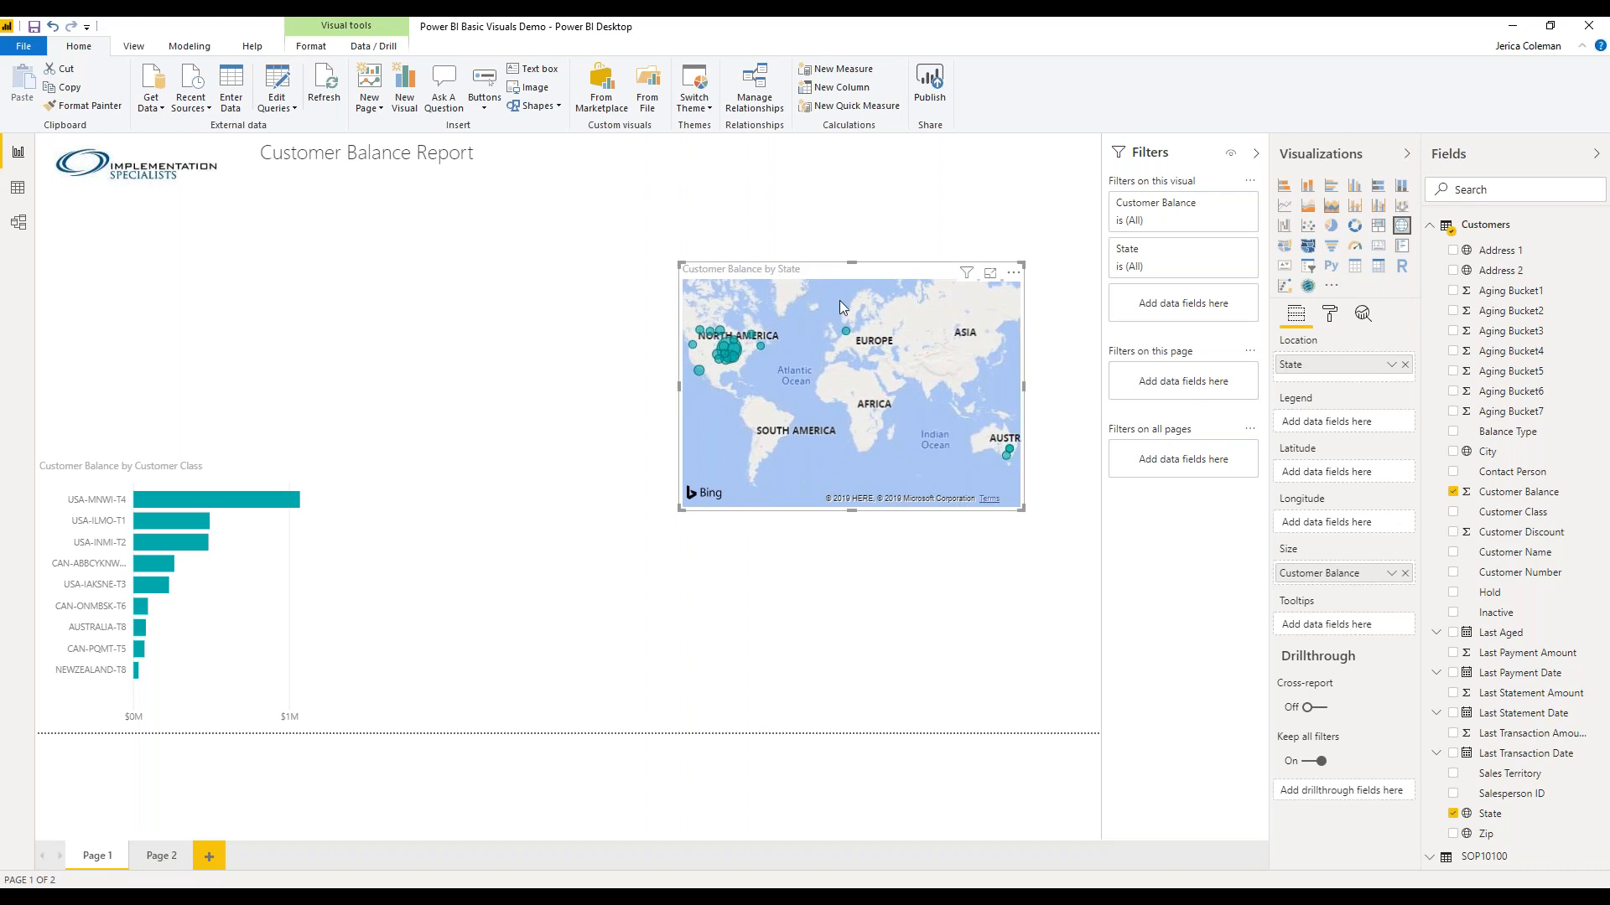
drag(882, 275, 960, 149)
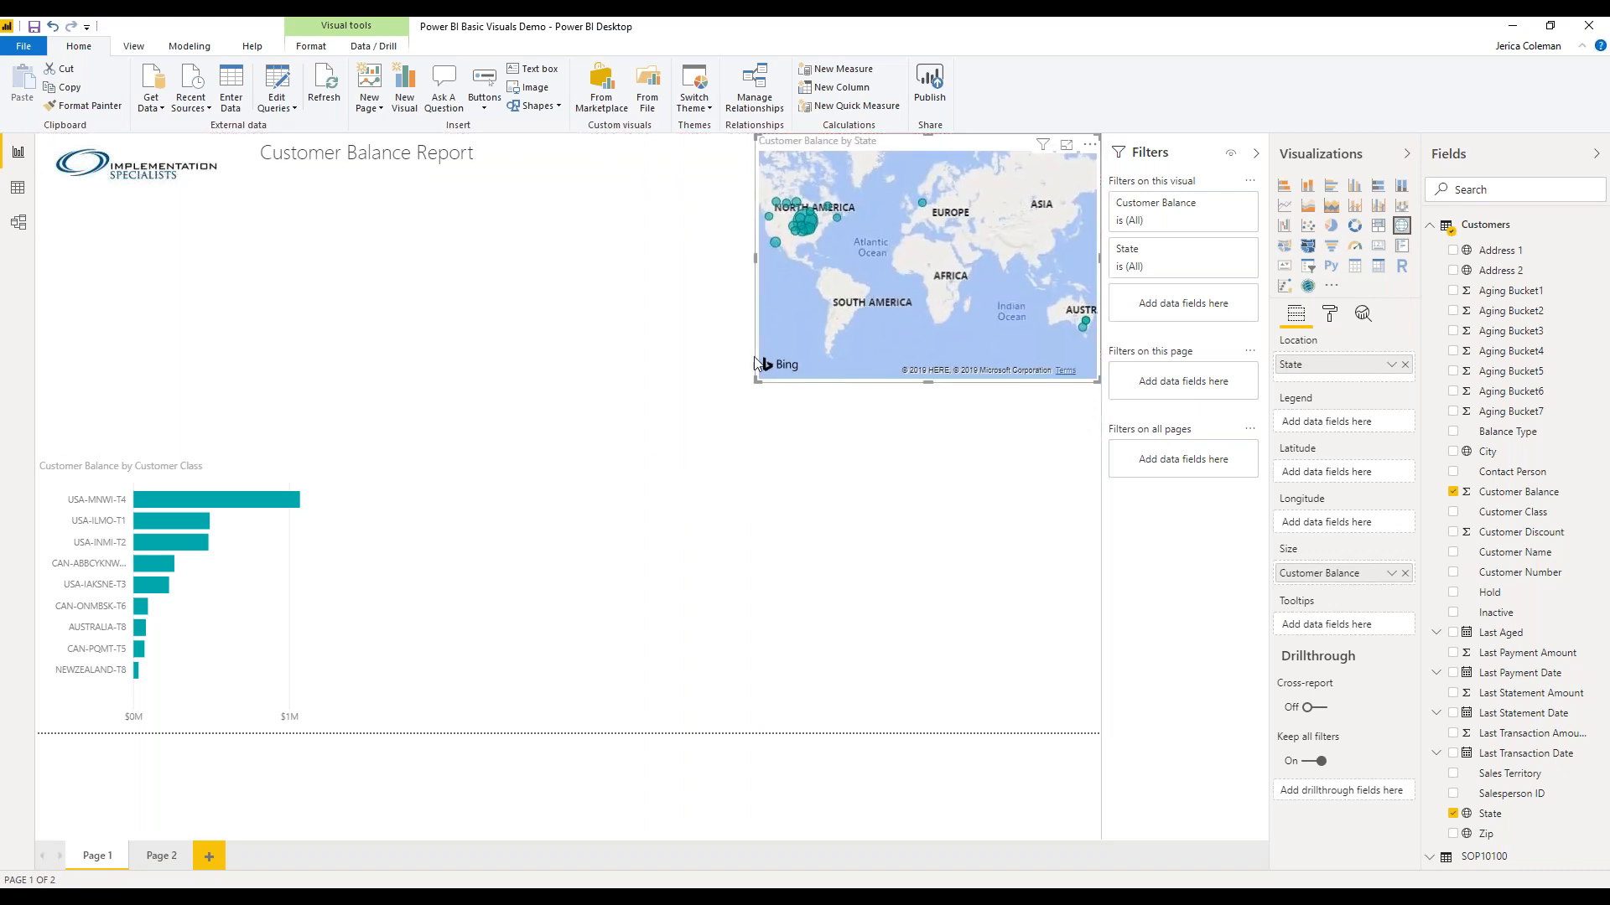
drag(758, 382, 599, 396)
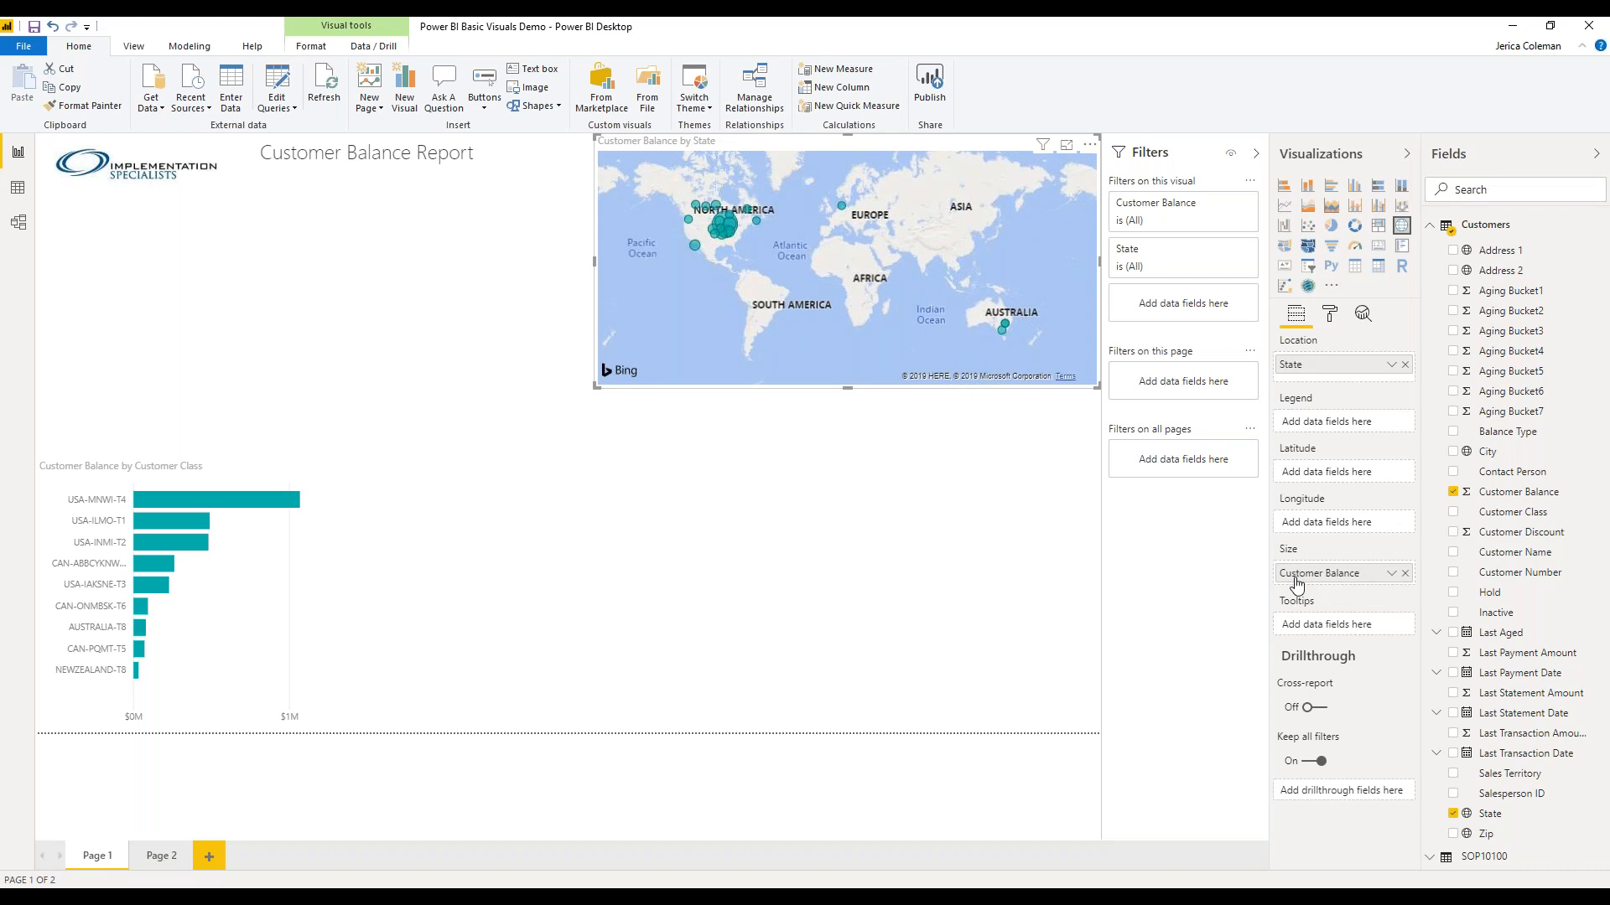
click(768, 439)
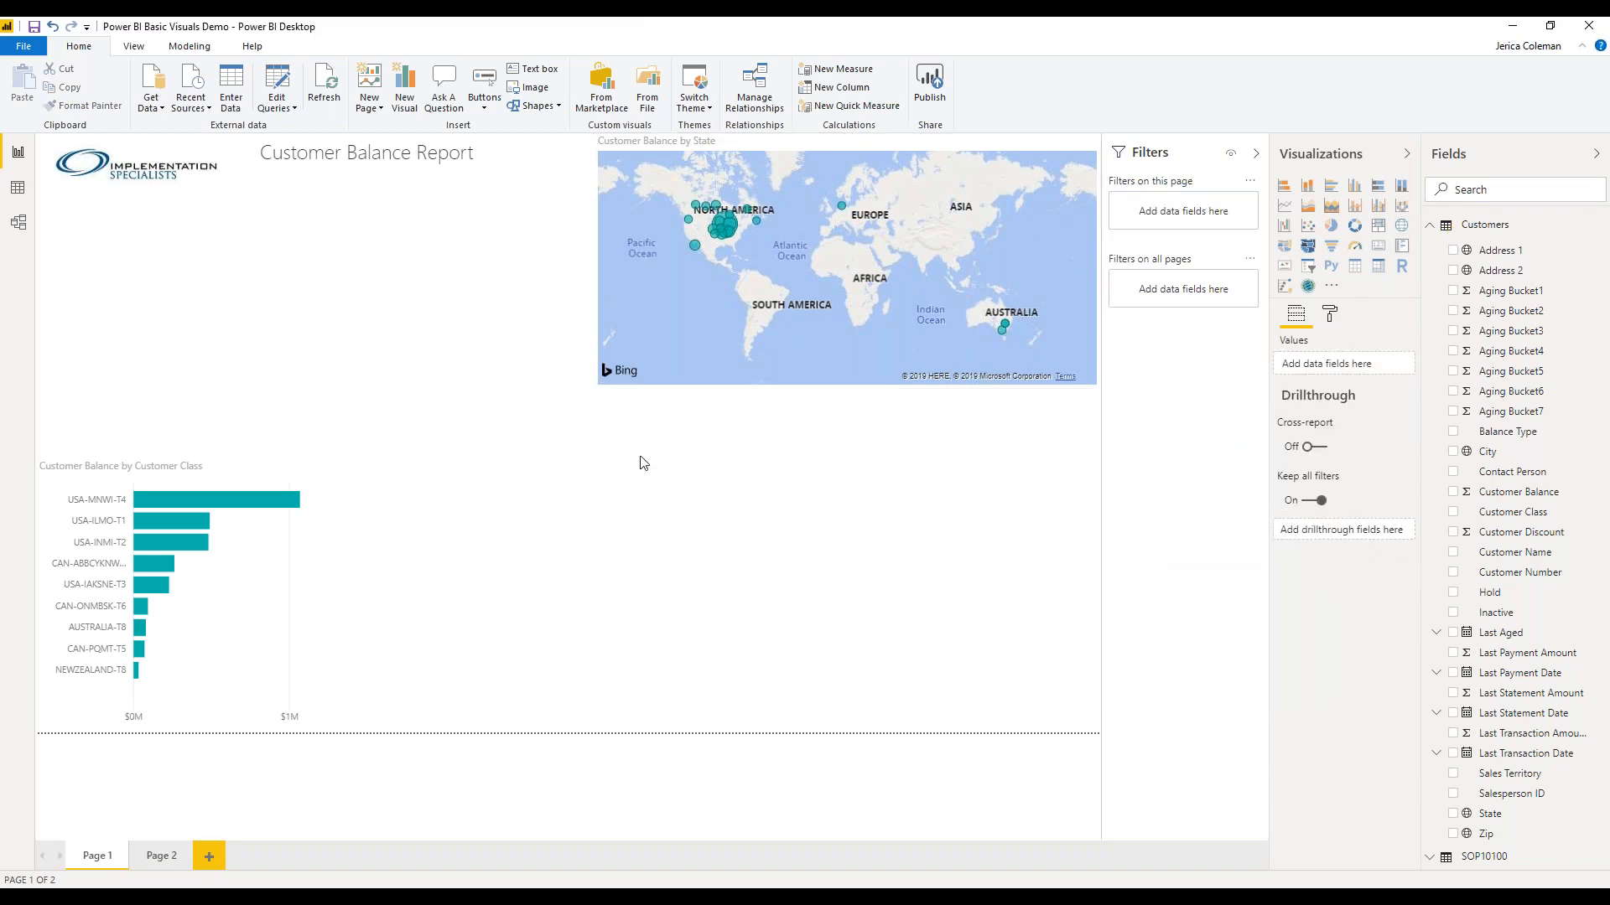
- Add a table with Last Statement Date, Customer Name and Last Statement Amount, and widen it to fit the columns
click(1355, 268)
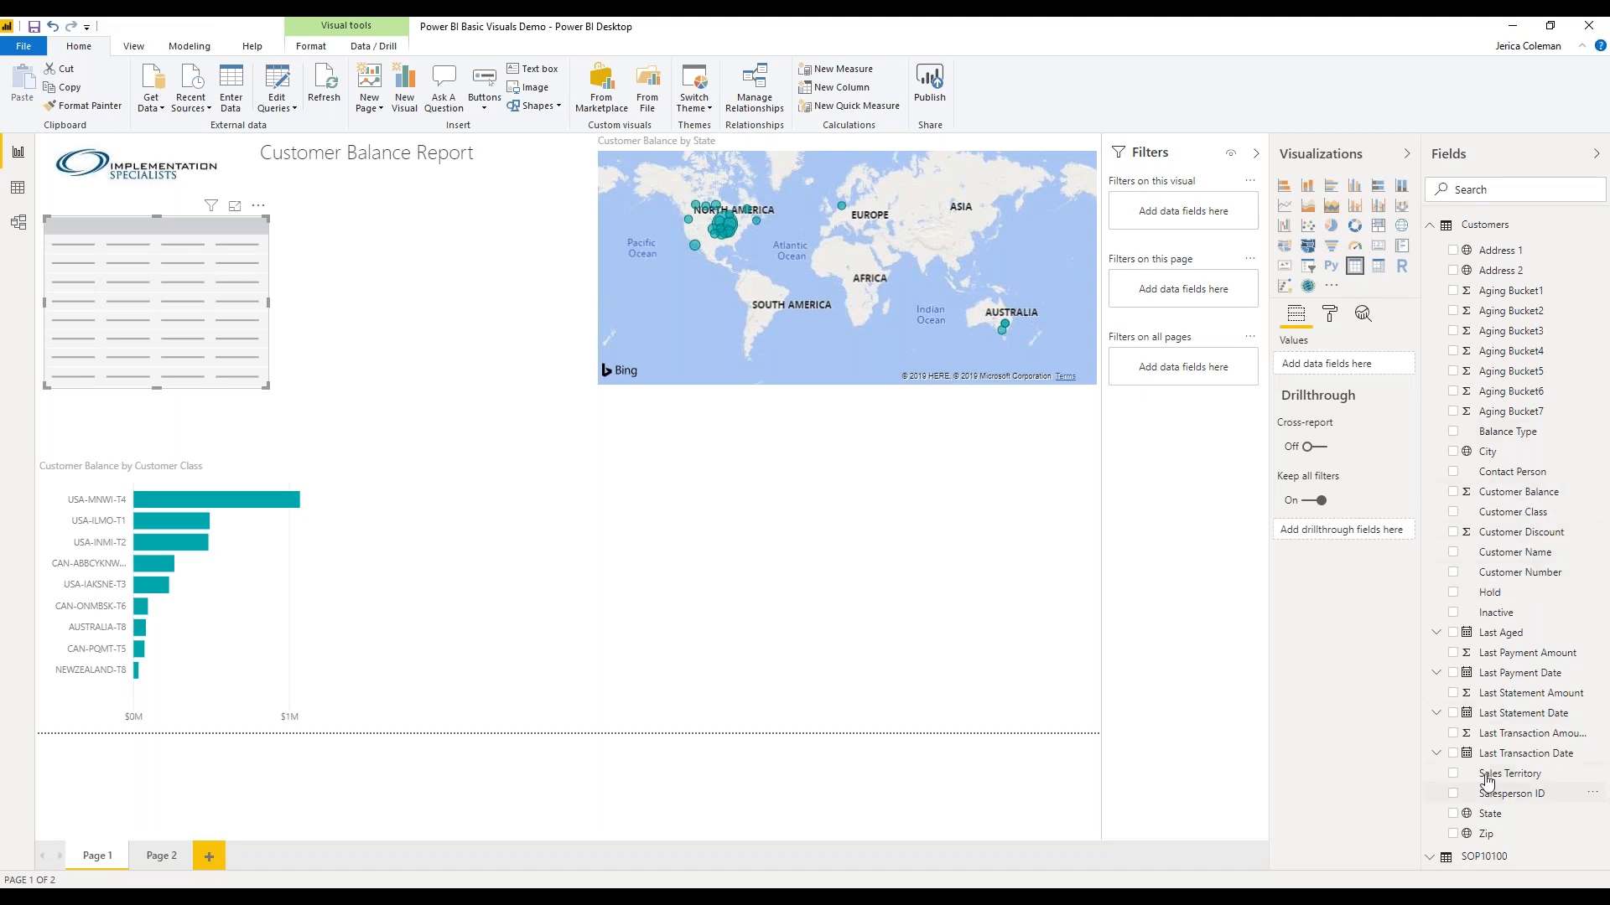
drag(1491, 714, 151, 295)
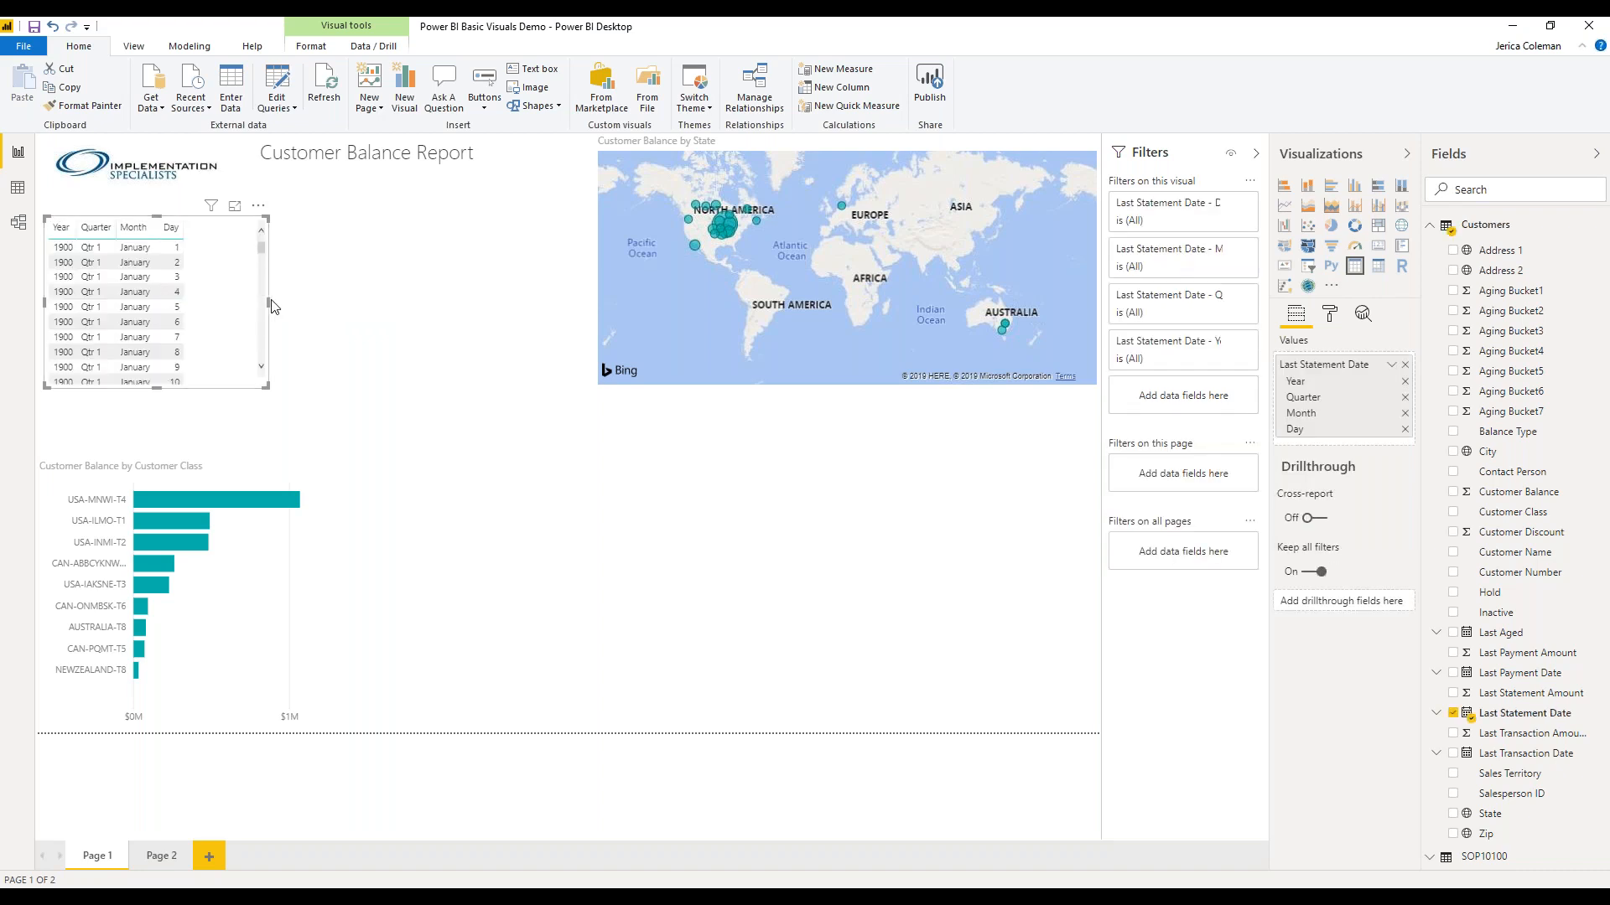
drag(269, 300, 426, 303)
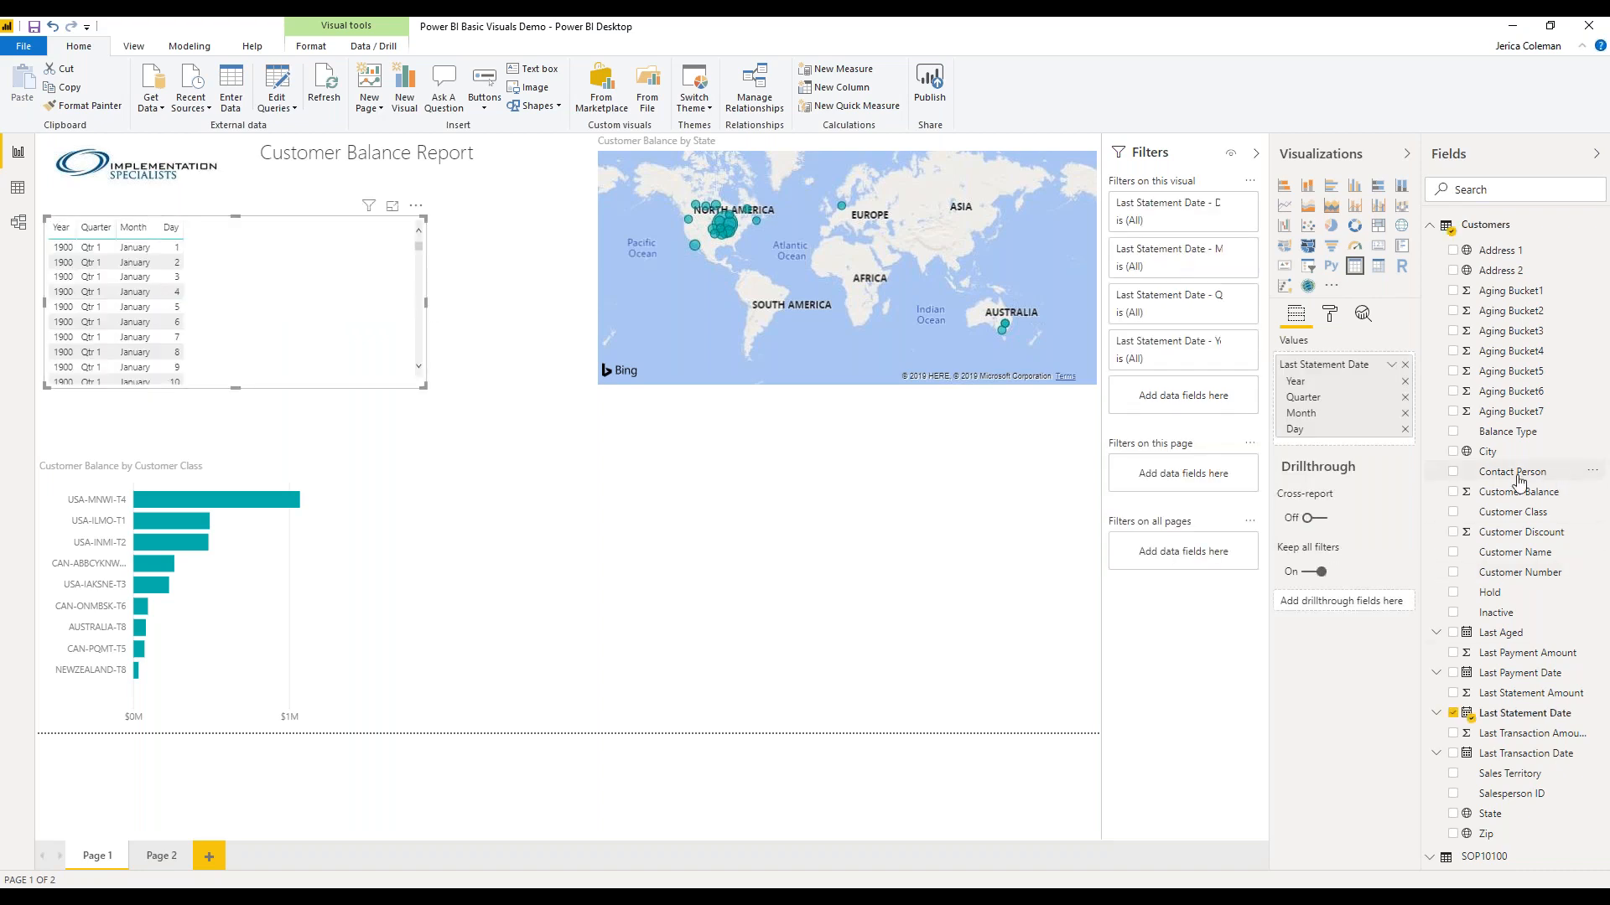
drag(1519, 560, 180, 256)
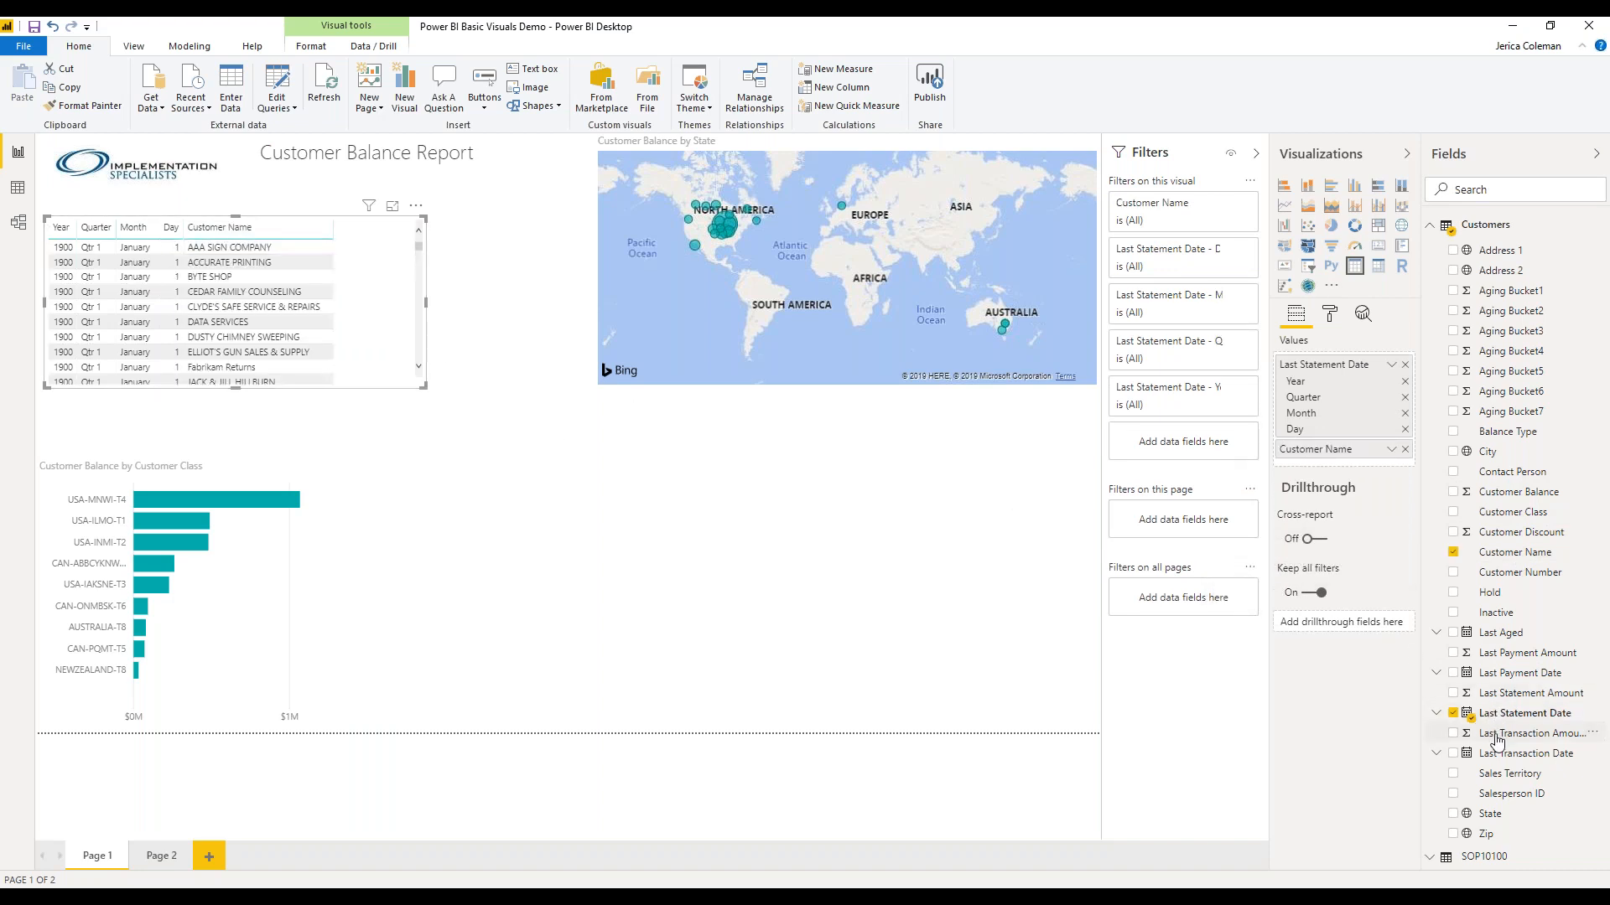
drag(1507, 694, 528, 305)
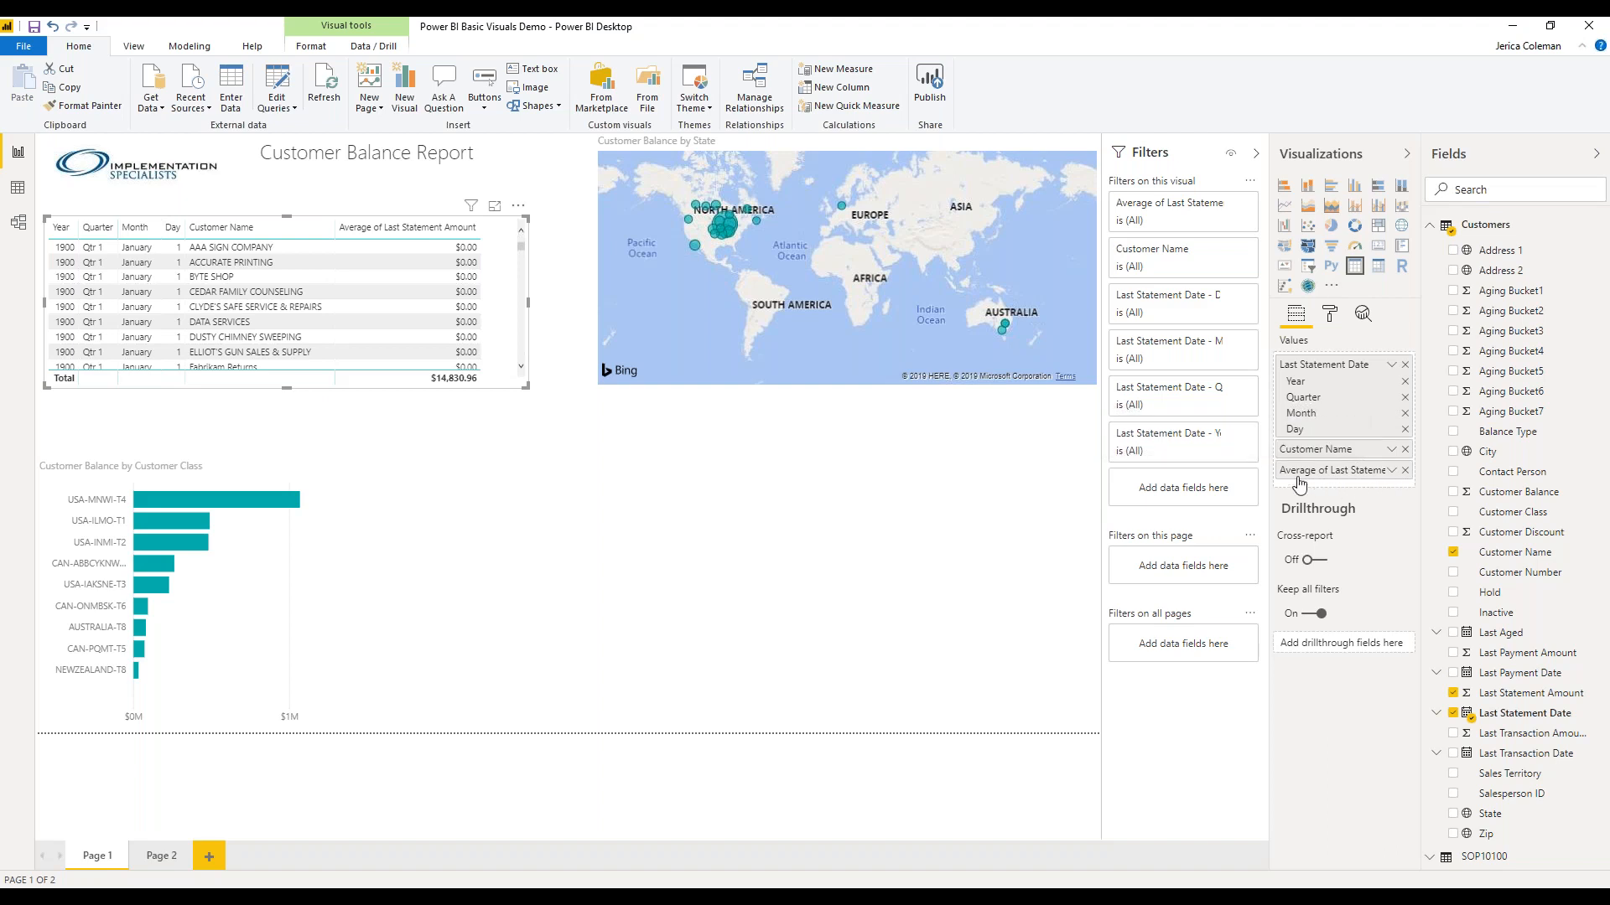
- Set Last Statement Amount in the table to Don't summarize and look through the table's rows
click(1392, 472)
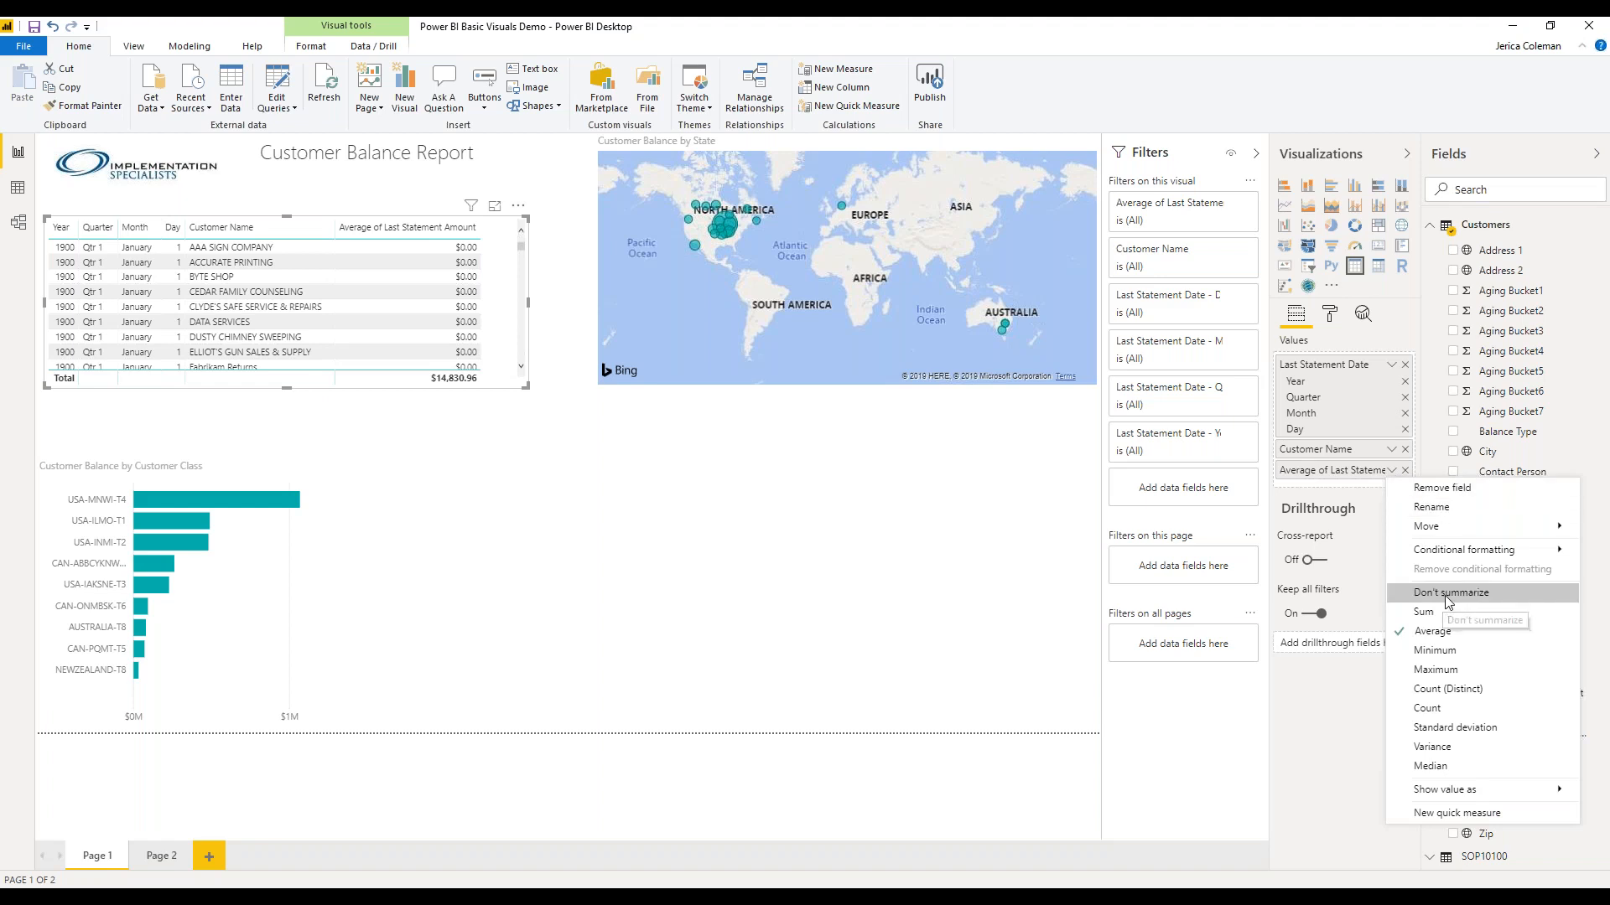
click(1446, 593)
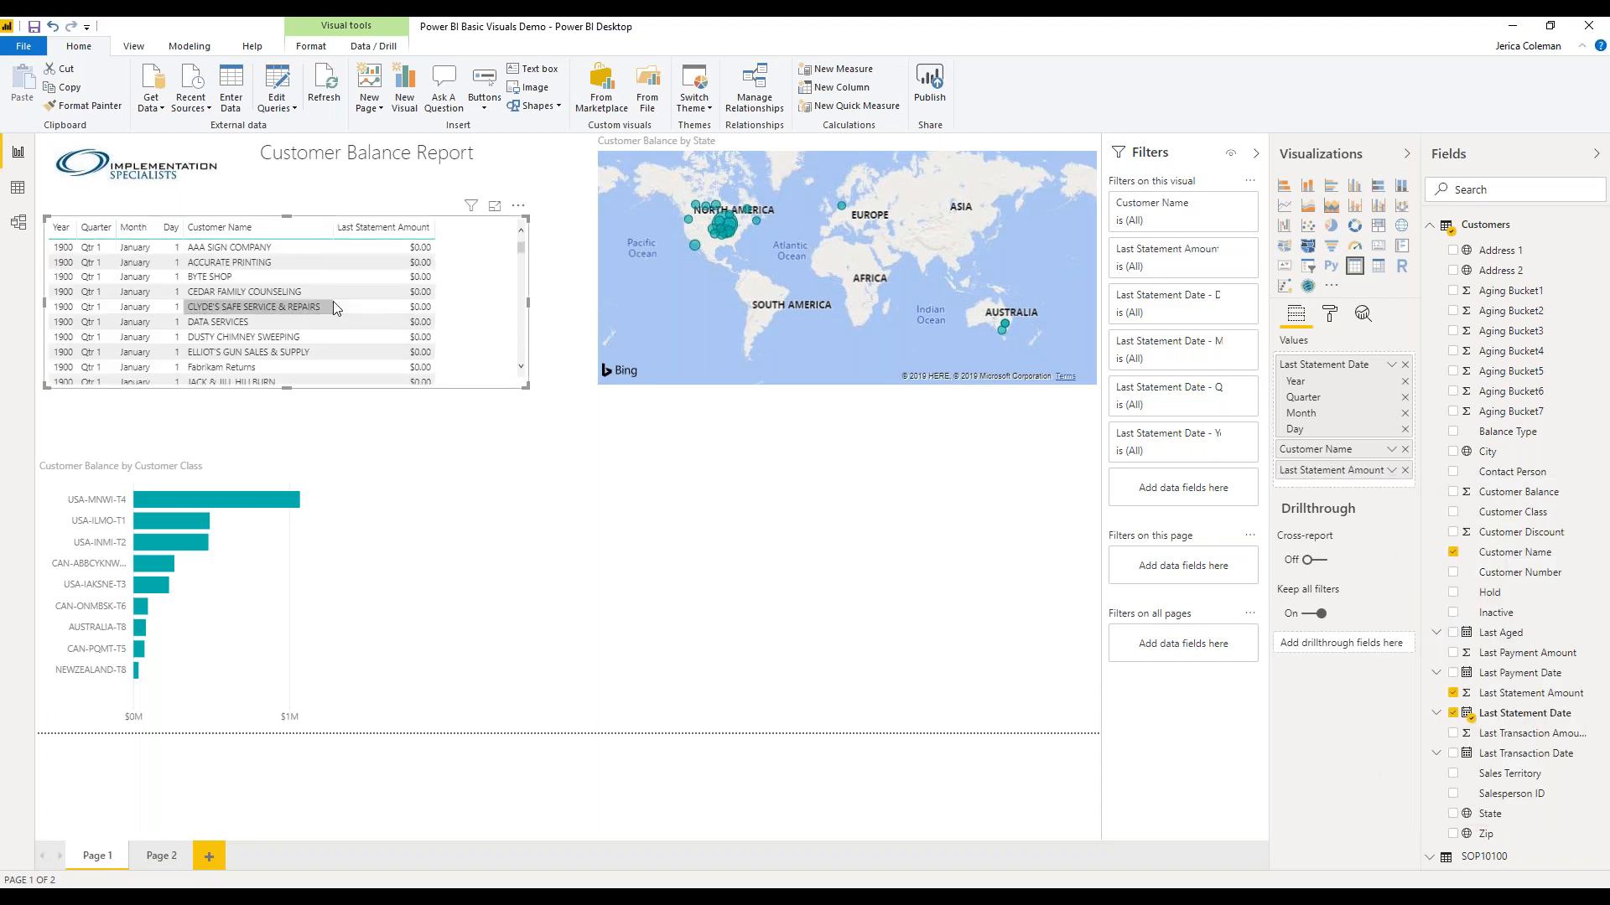
scroll(384, 315, down, 10)
scroll(384, 312, up, 5)
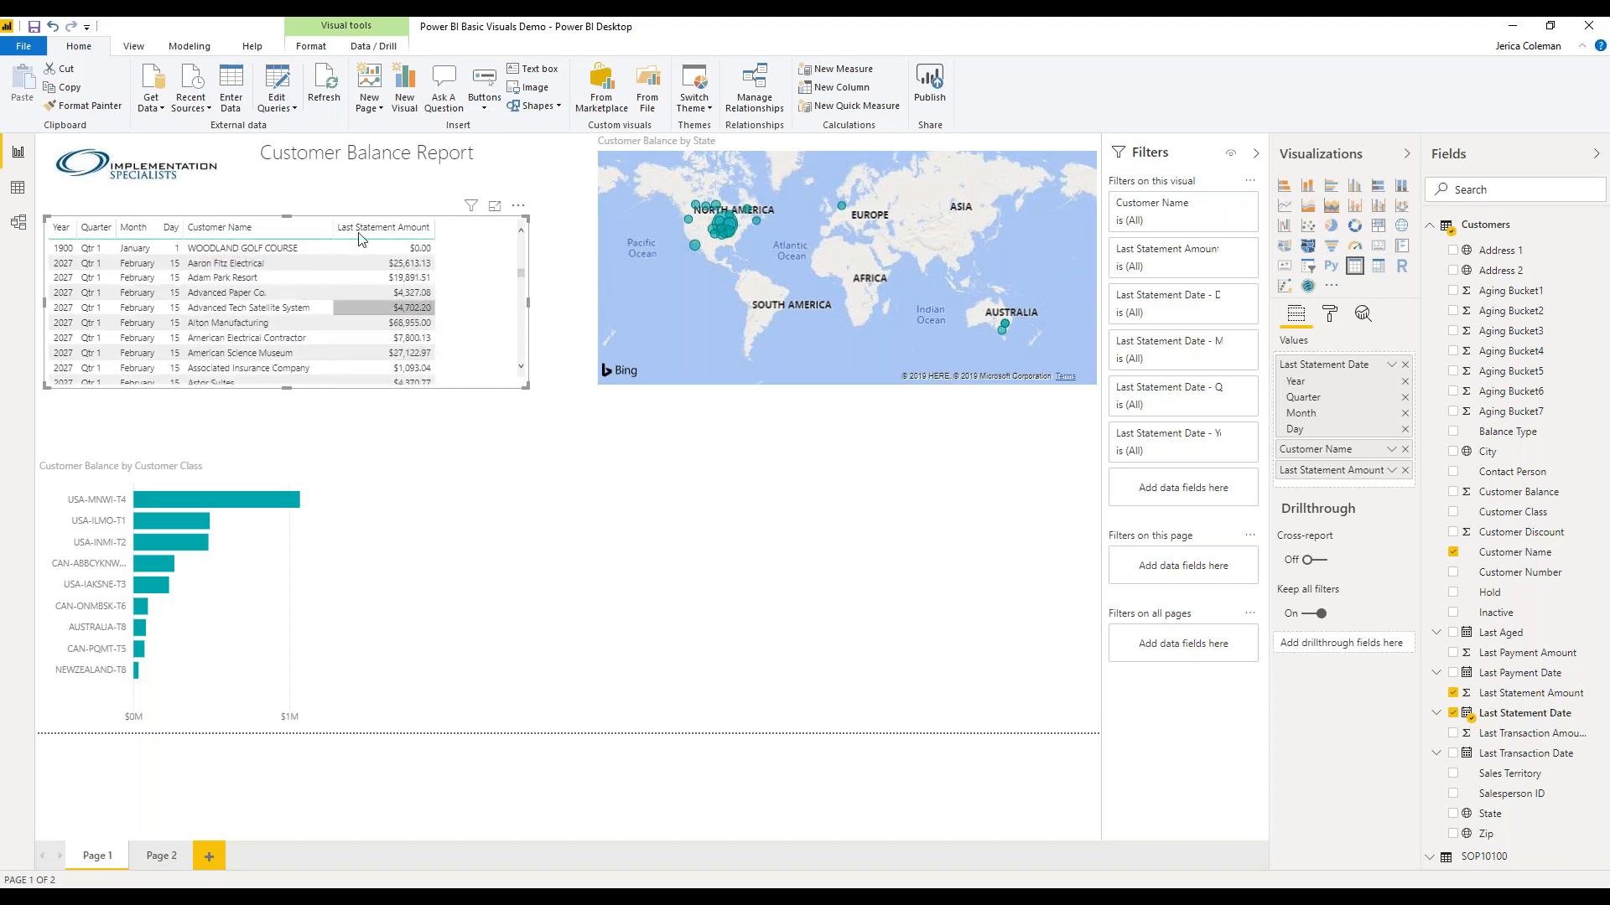
- Move the customer statement table below the map and extend its left edge to line up with the map
click(557, 376)
click(451, 222)
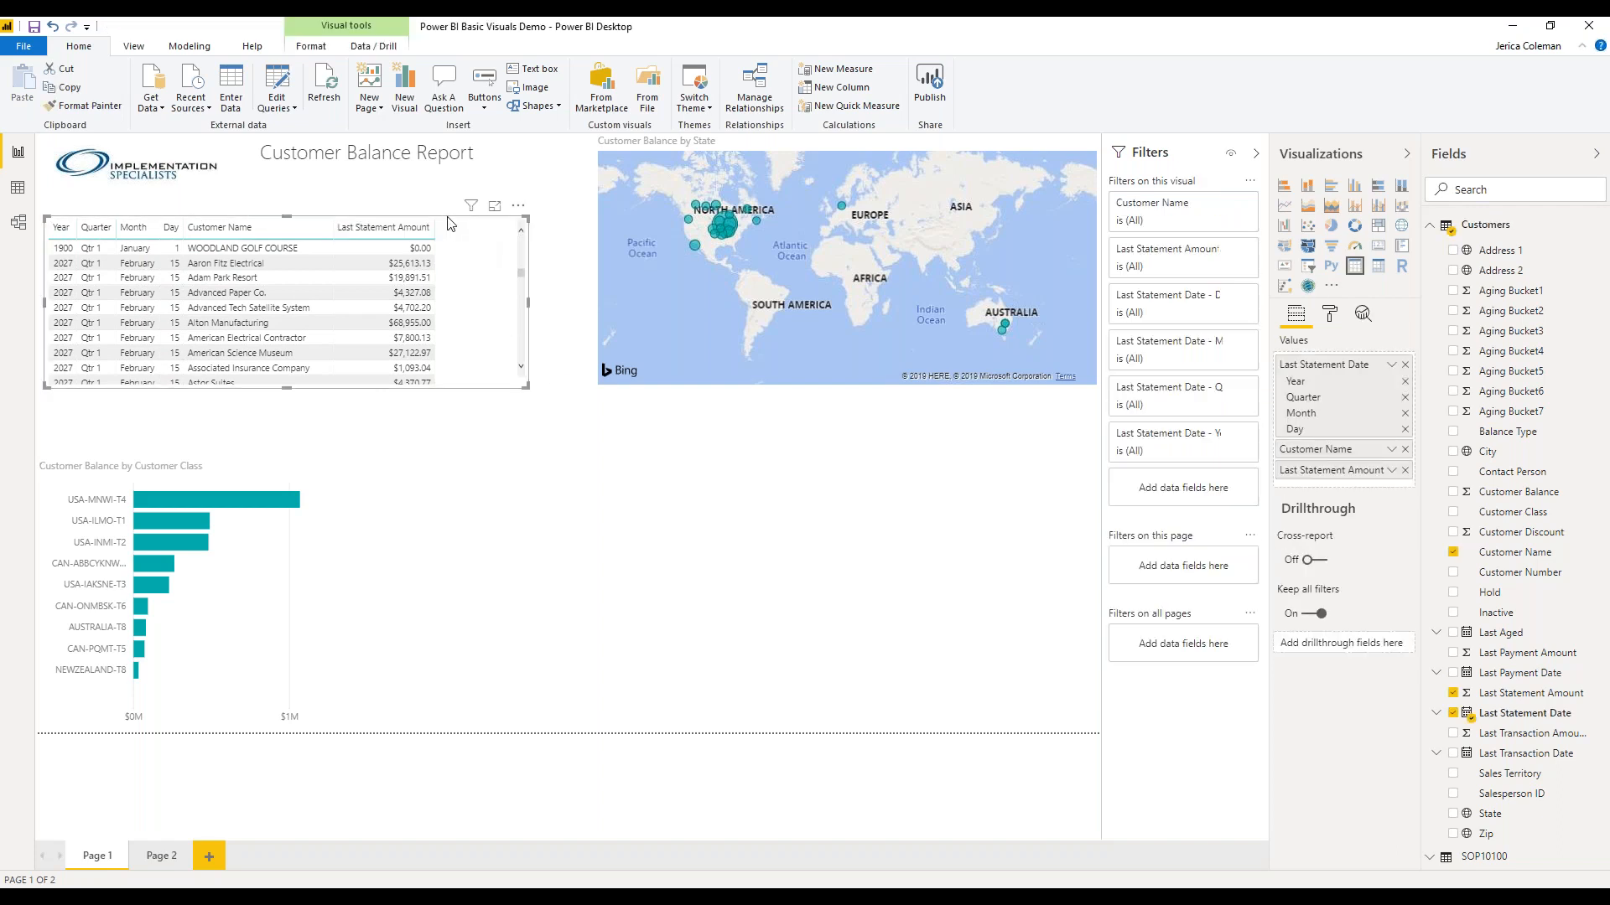
drag(453, 224, 1008, 451)
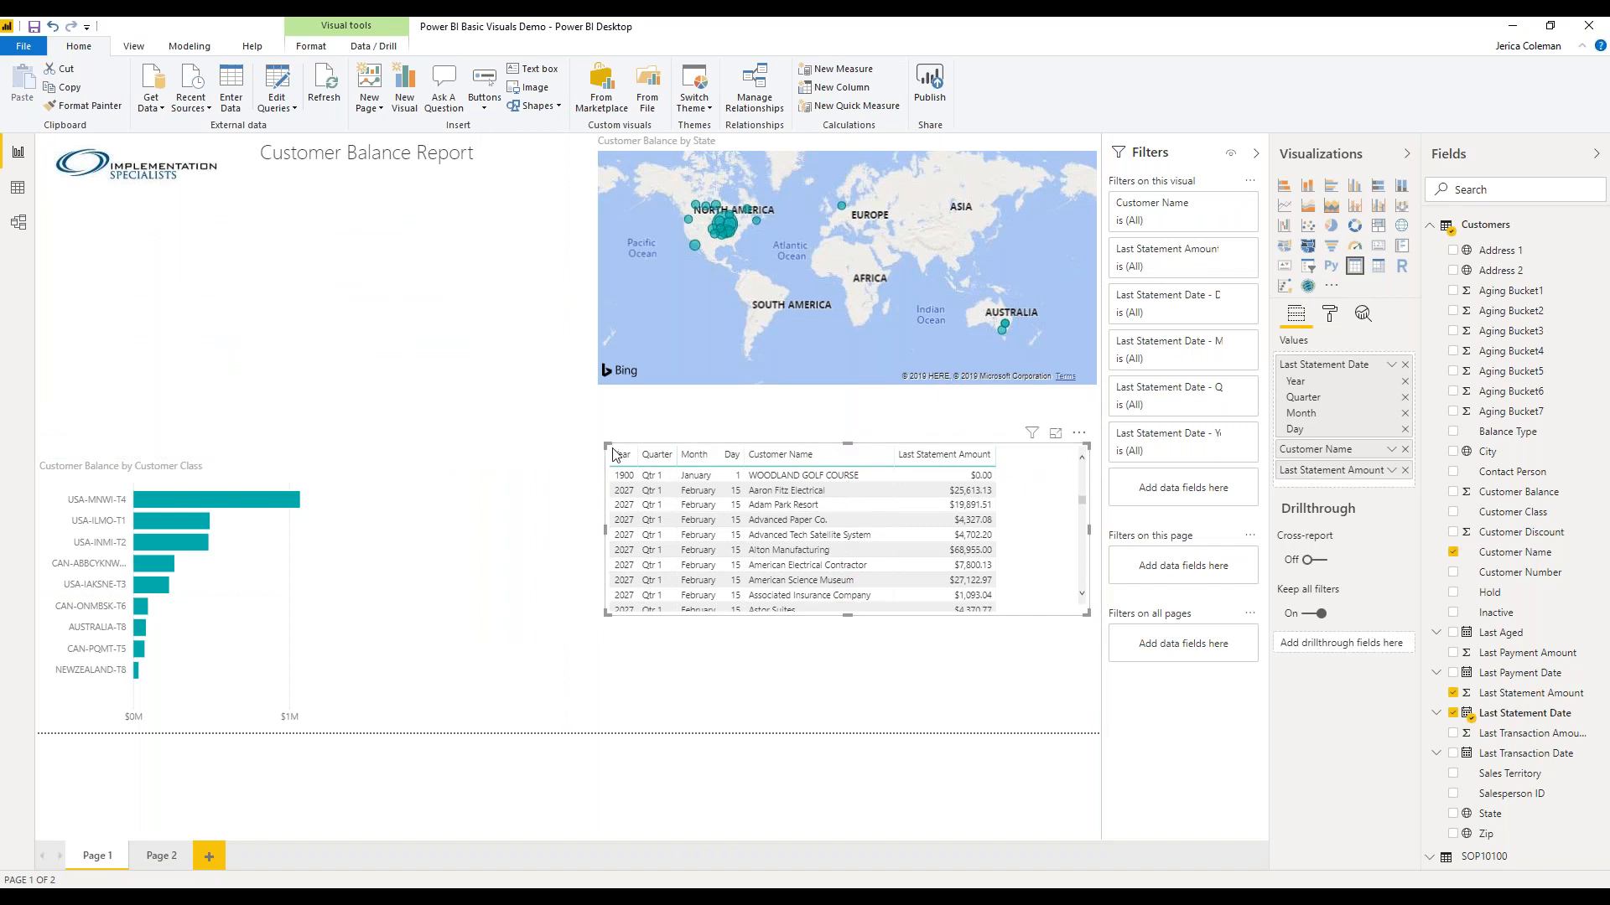
drag(605, 531, 597, 535)
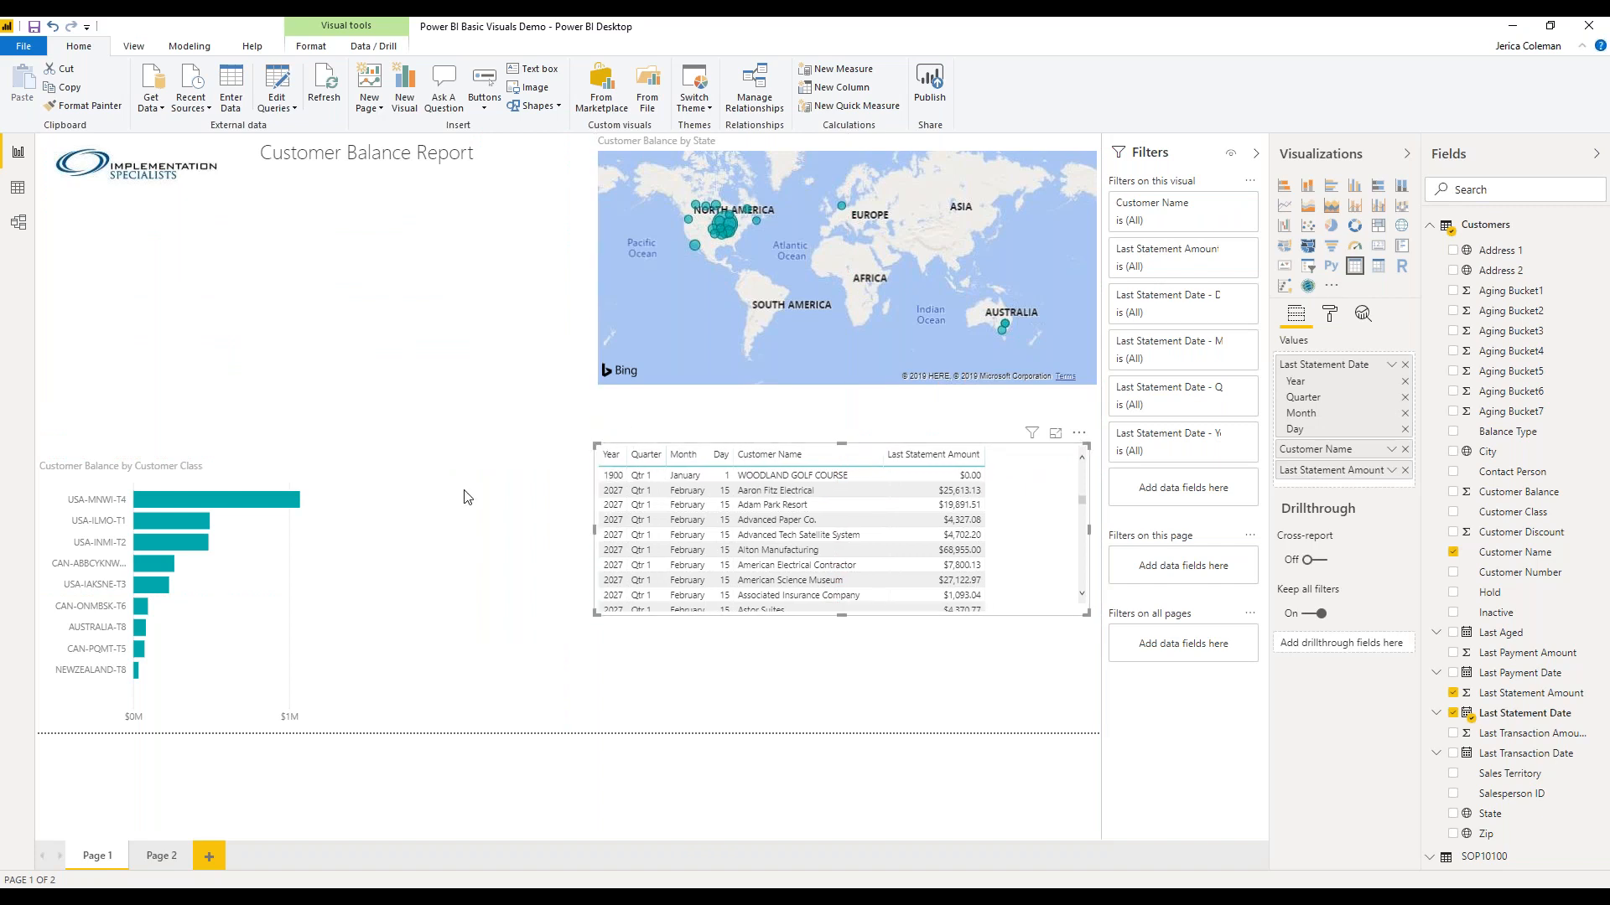
- Add a card visual showing Customer Balance below the report title area and reduce its height
click(427, 403)
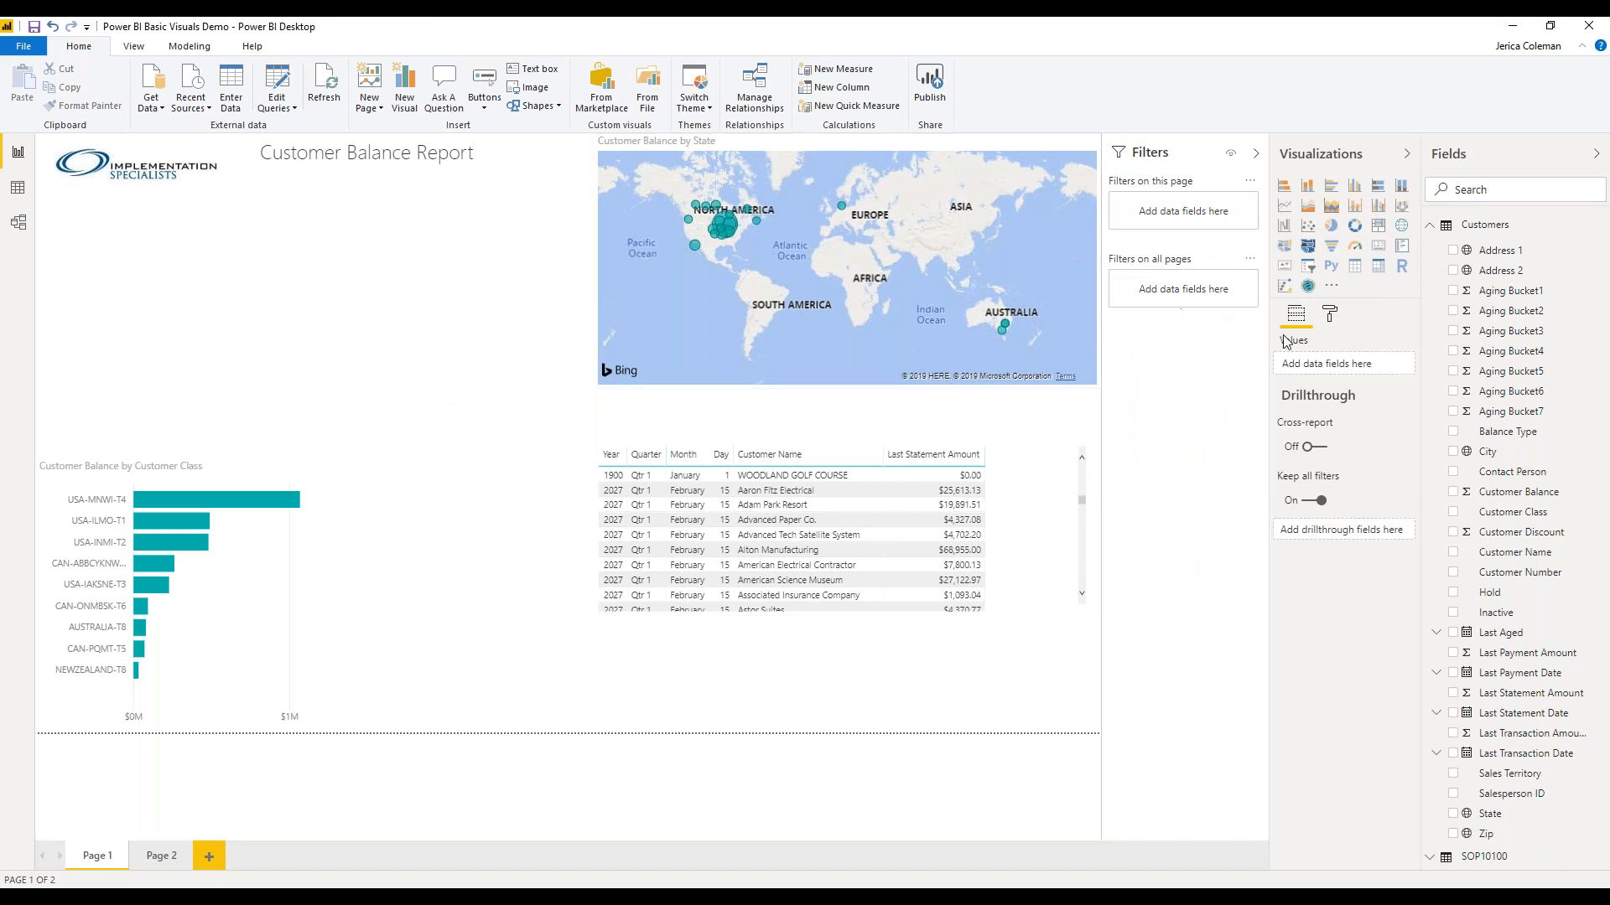
click(1379, 252)
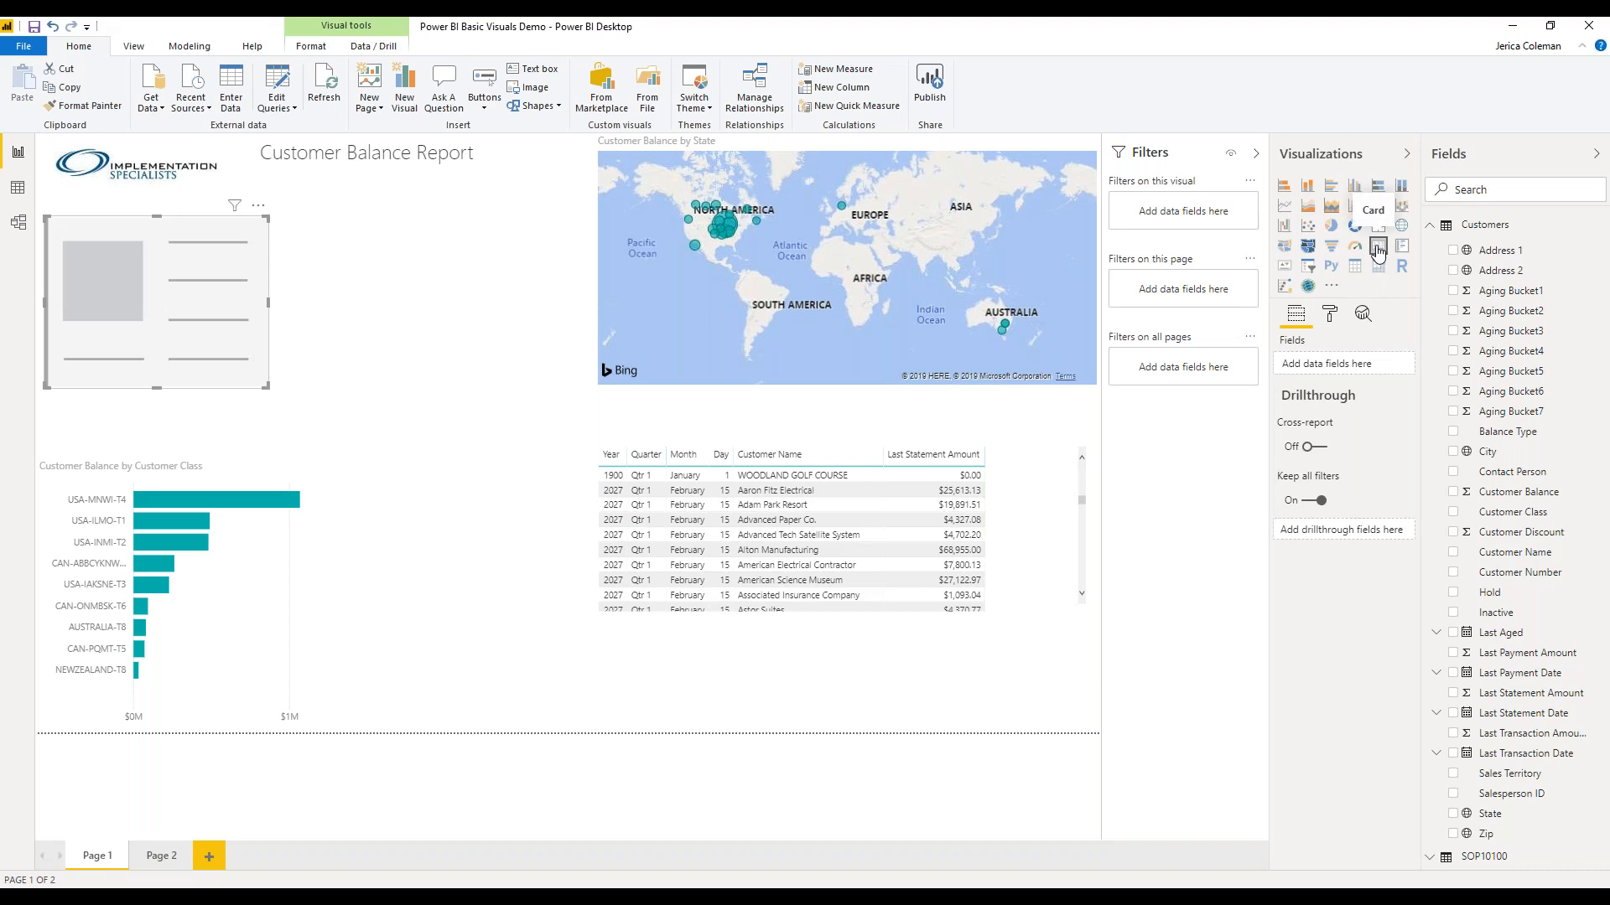
drag(1531, 500, 199, 339)
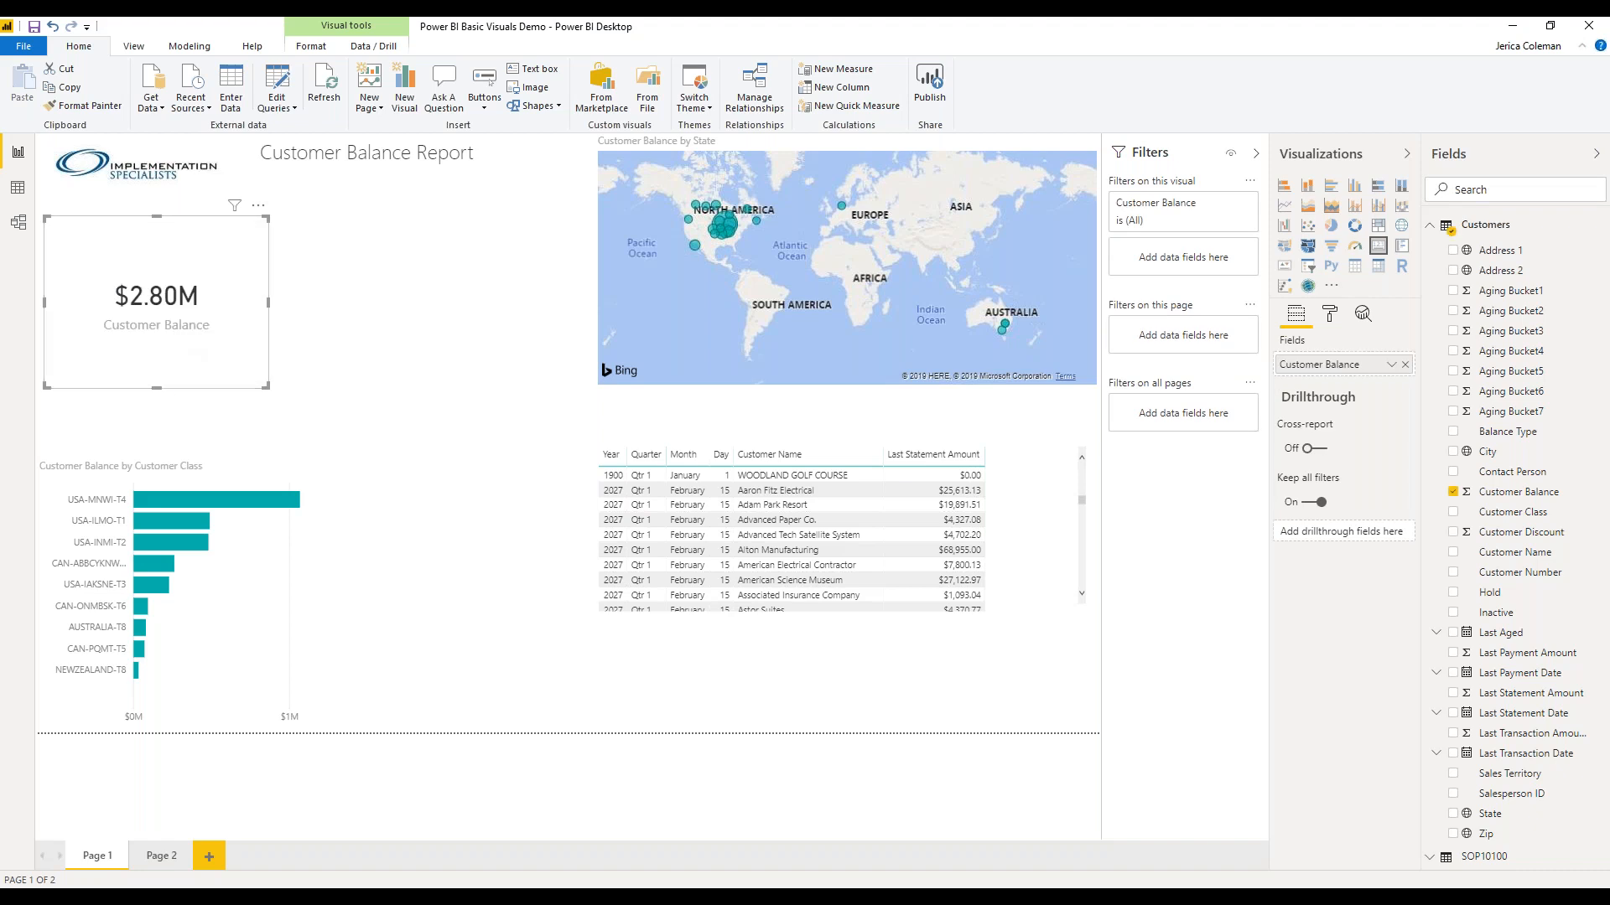
drag(156, 389, 161, 308)
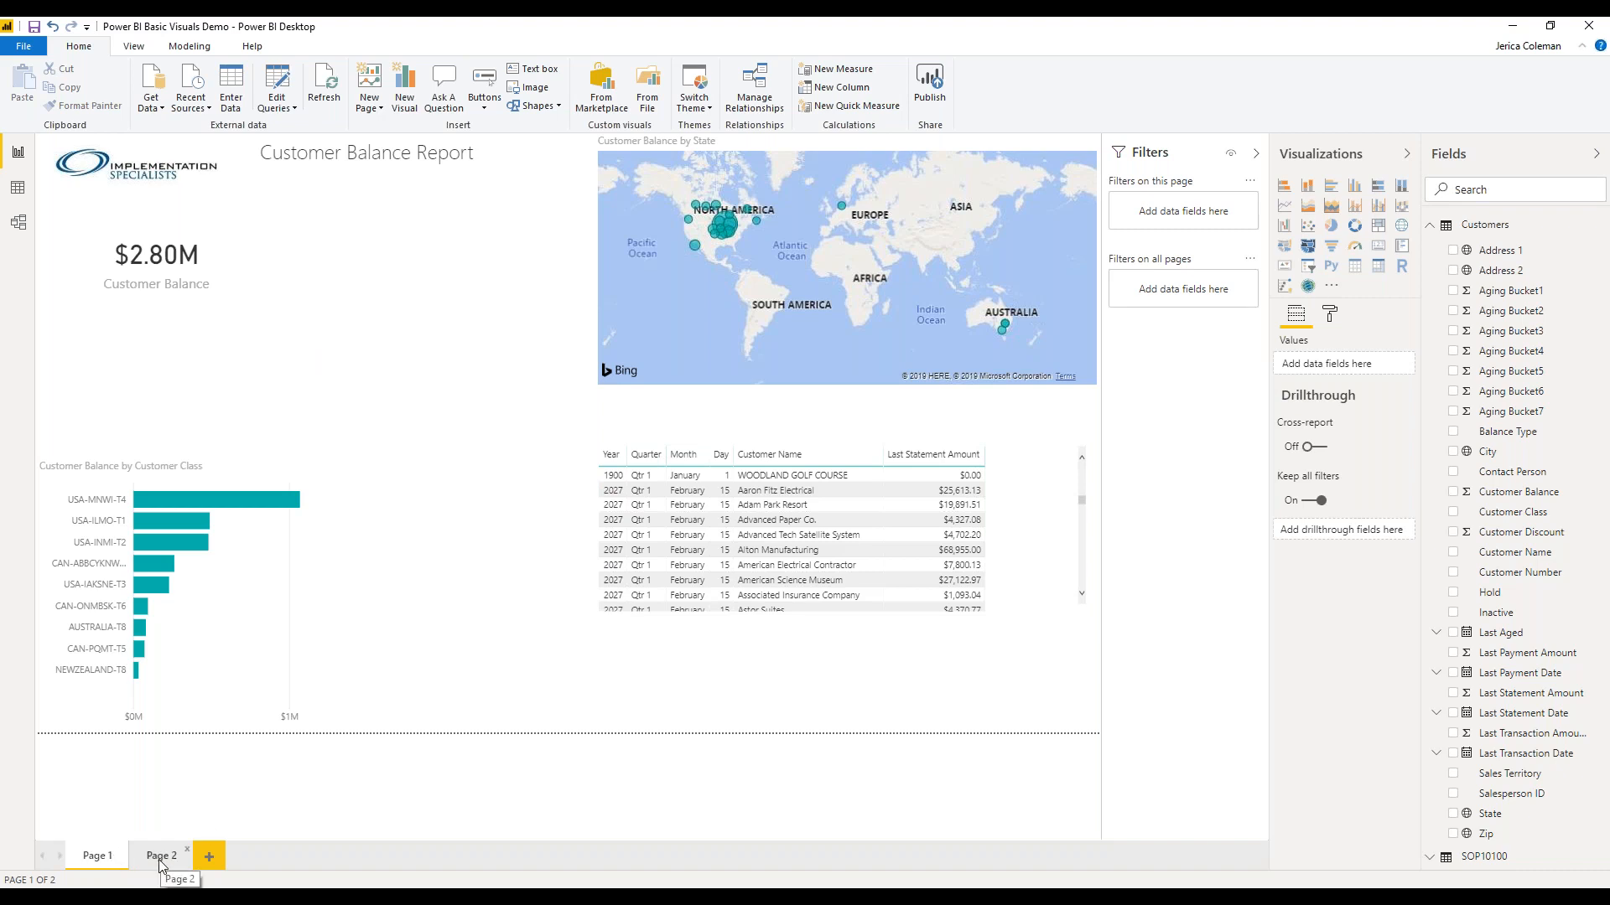
- Add a third report page and delete it again
click(210, 858)
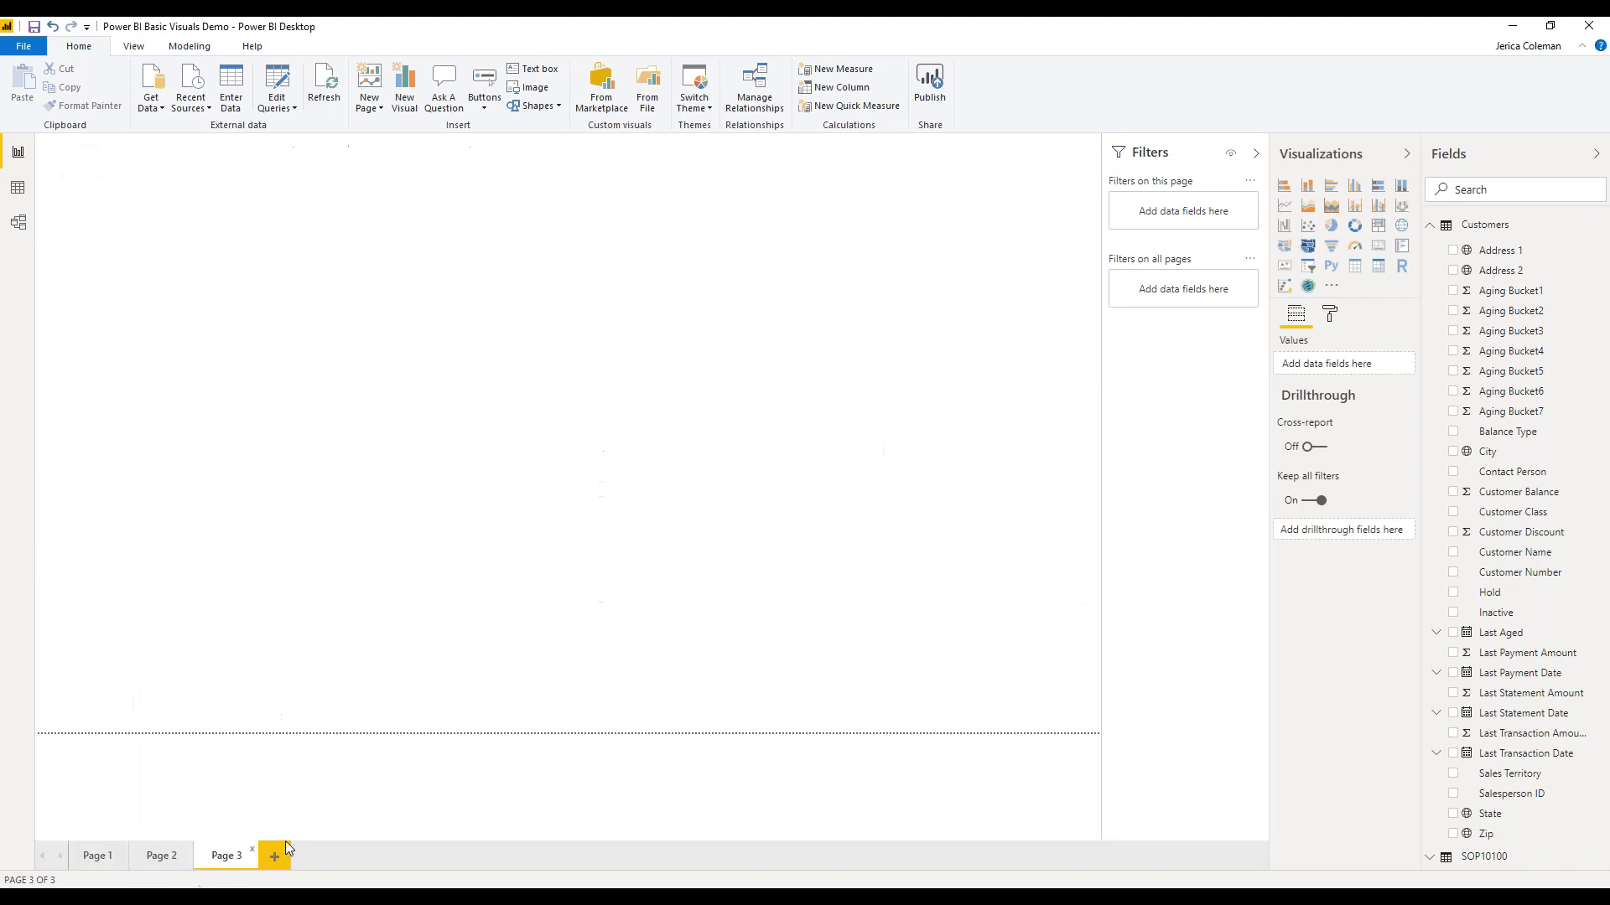
click(253, 855)
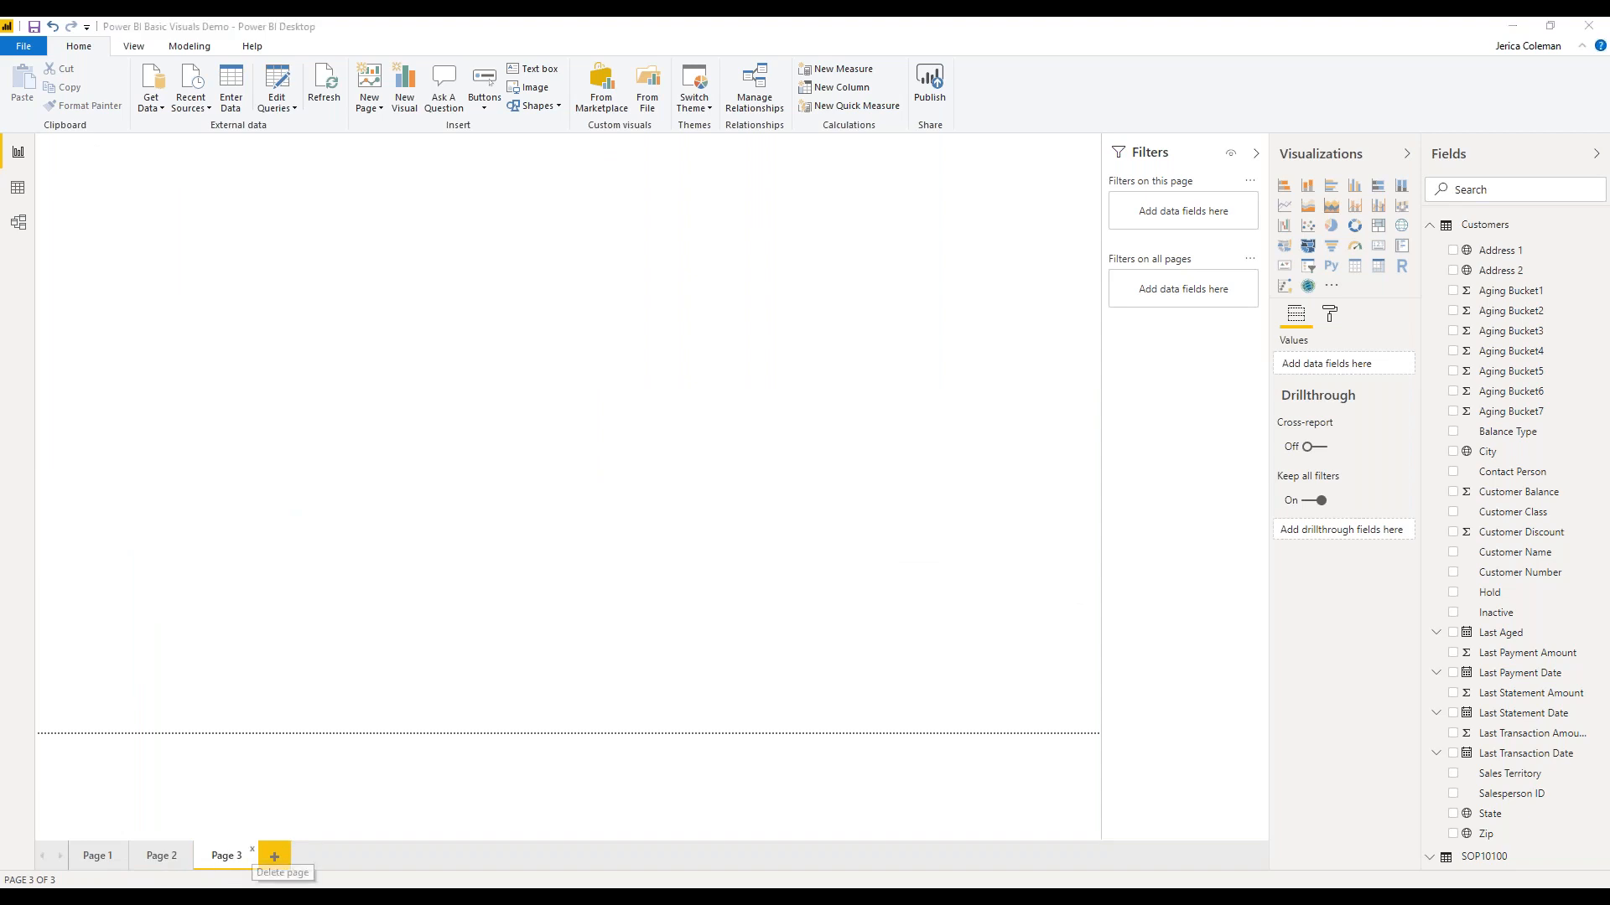
click(887, 497)
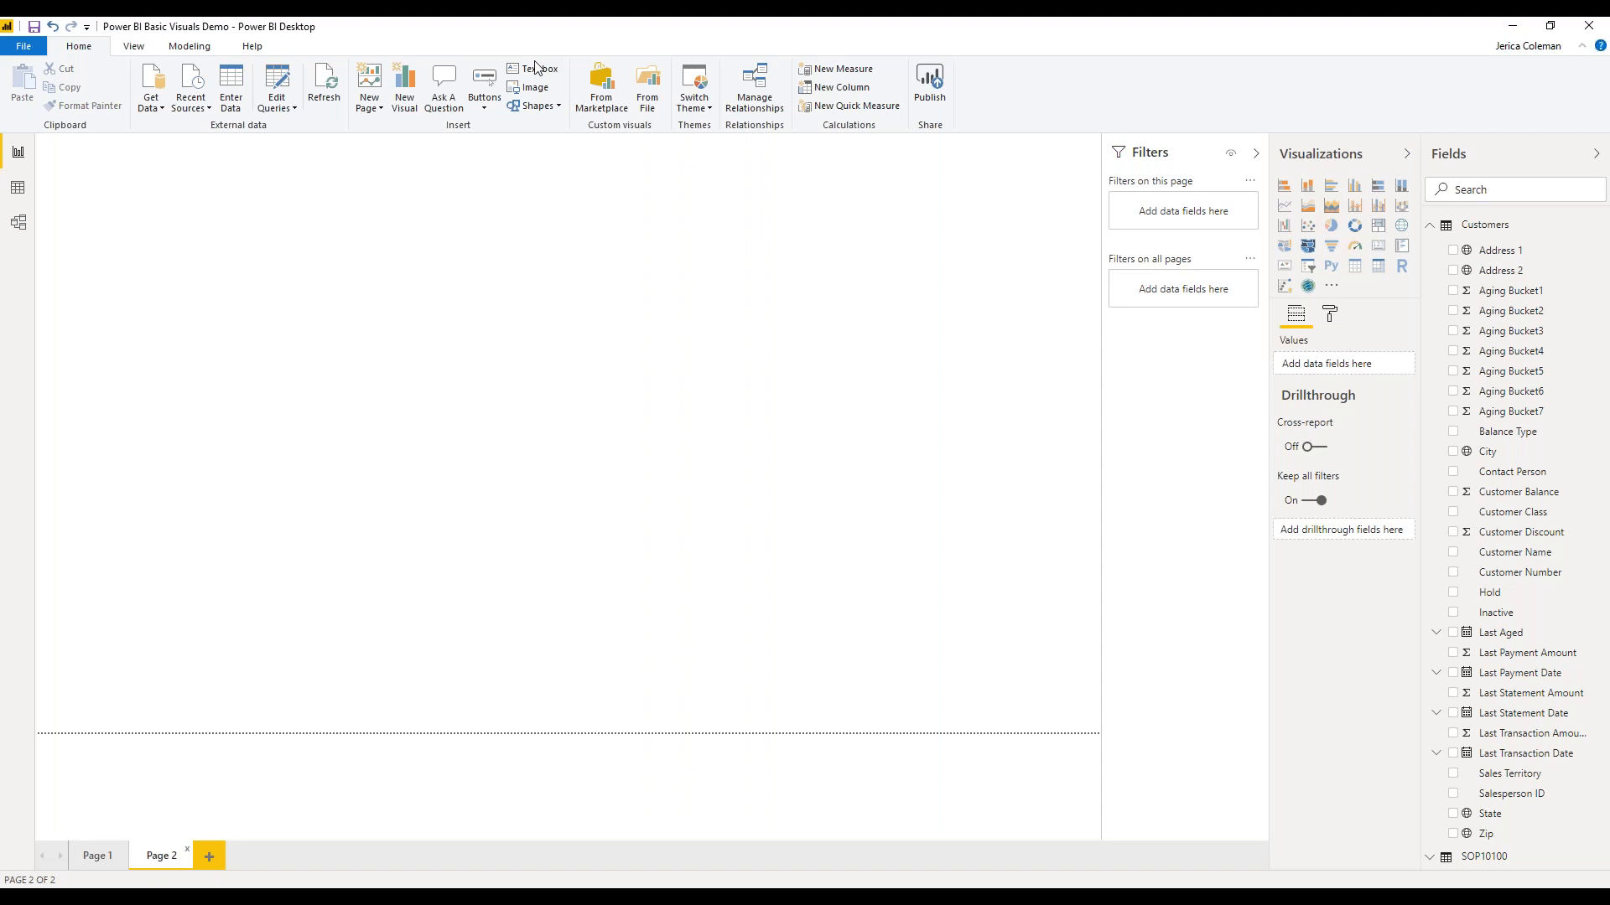
- Insert the Logo picture on Page 2, shrink it and place it near the page's upper-left corner
click(536, 92)
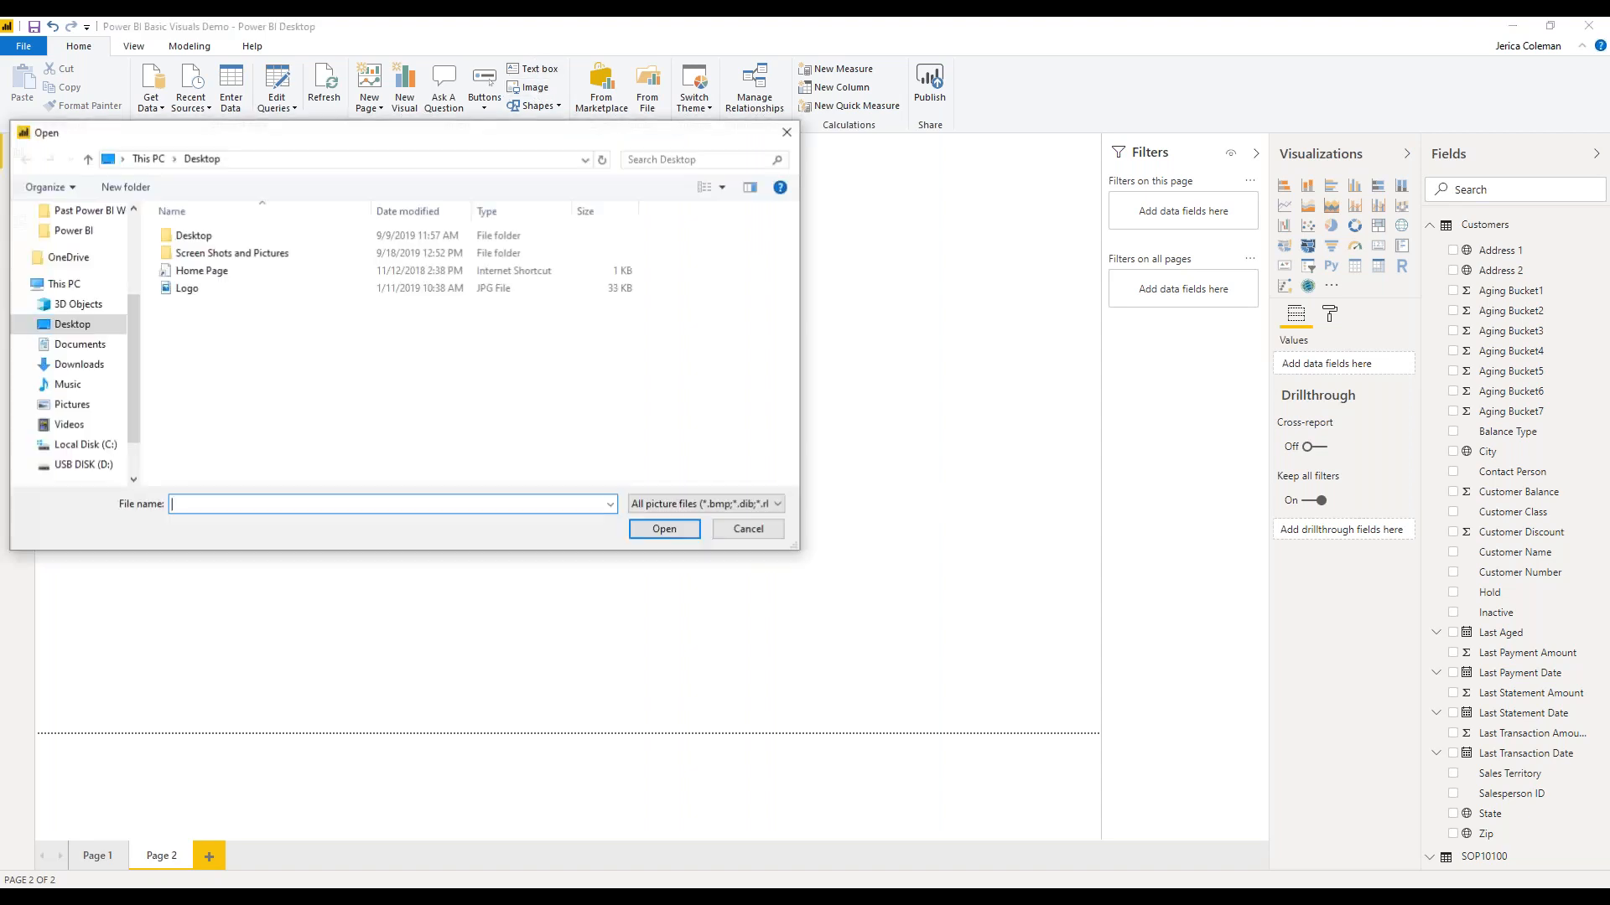
click(186, 289)
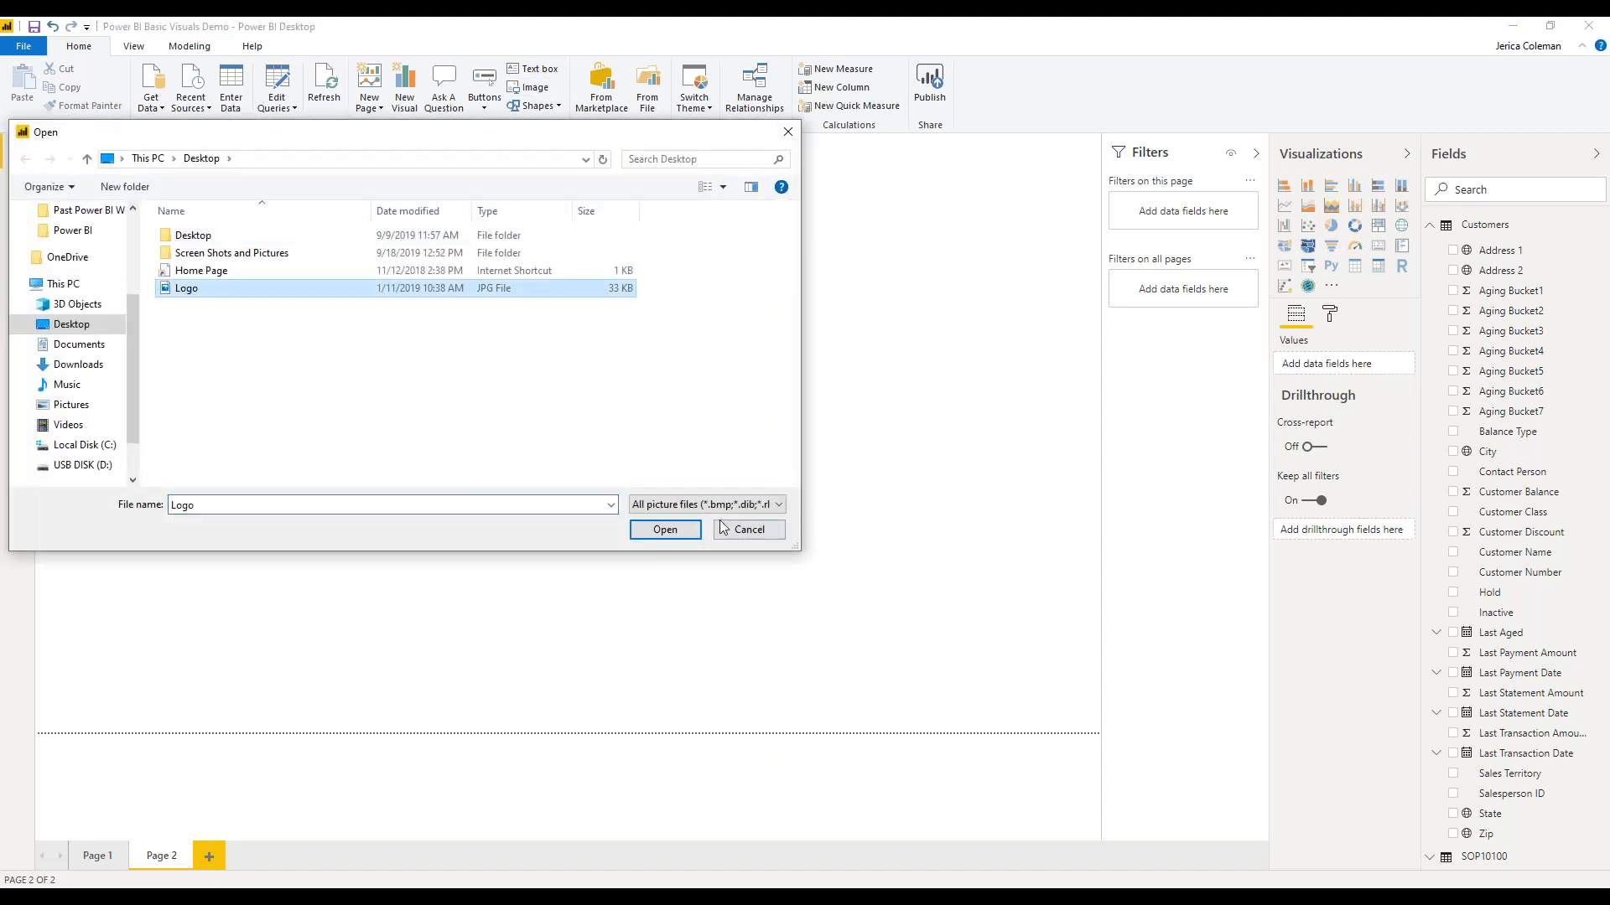
click(665, 529)
drag(159, 363, 177, 233)
drag(244, 148, 235, 193)
- Add a text box reading "Transaction Report", centred and set to font size 24
click(533, 70)
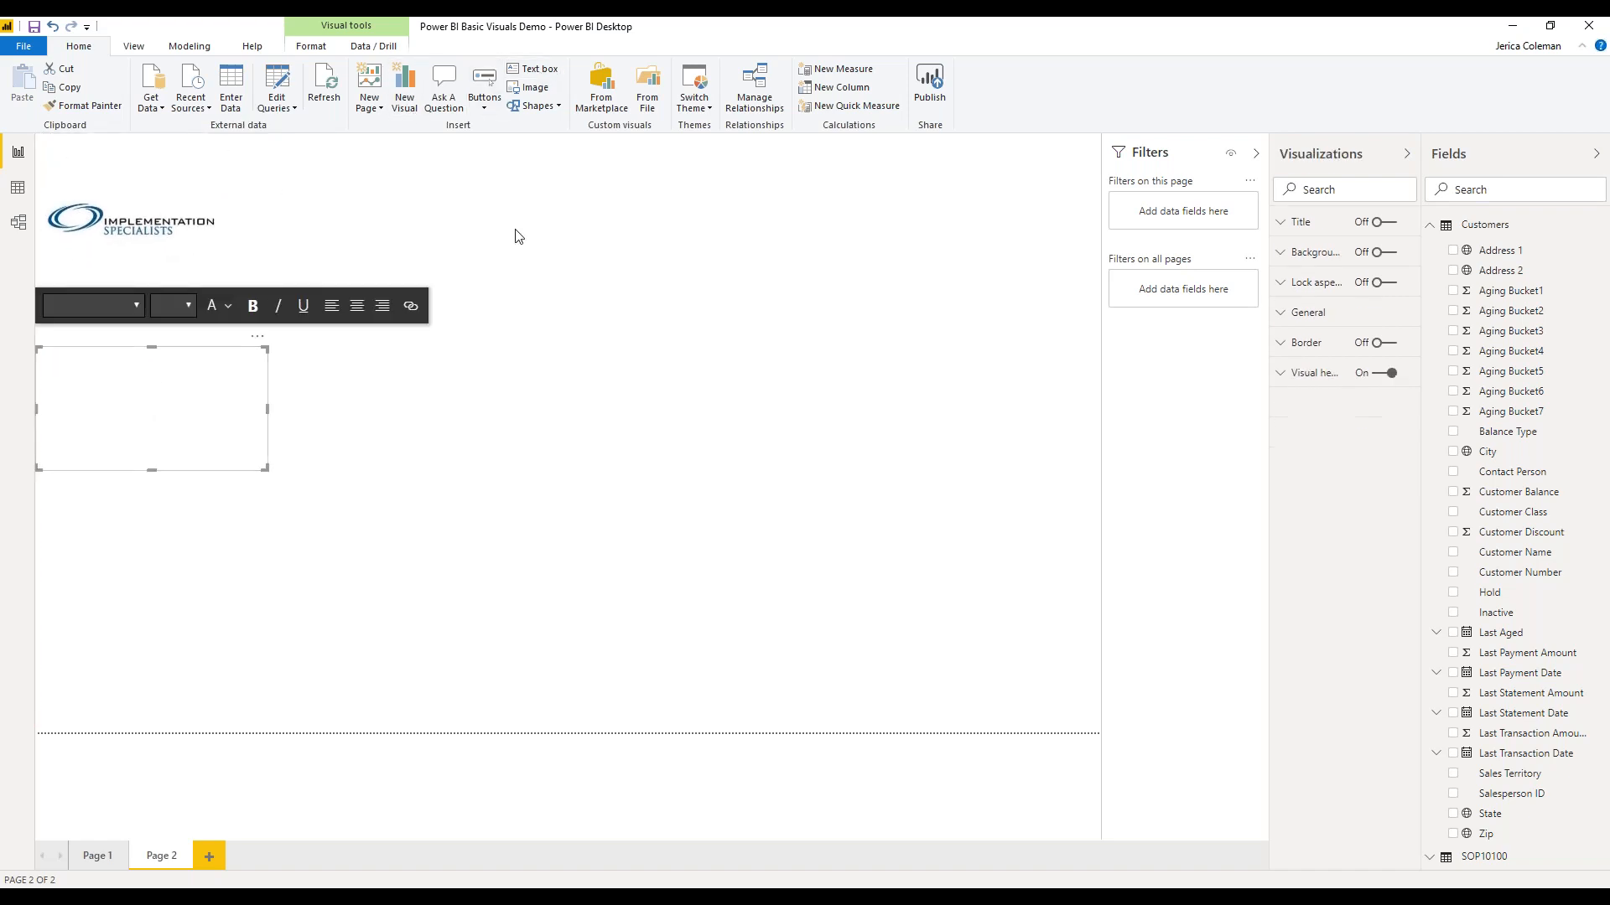
click(158, 377)
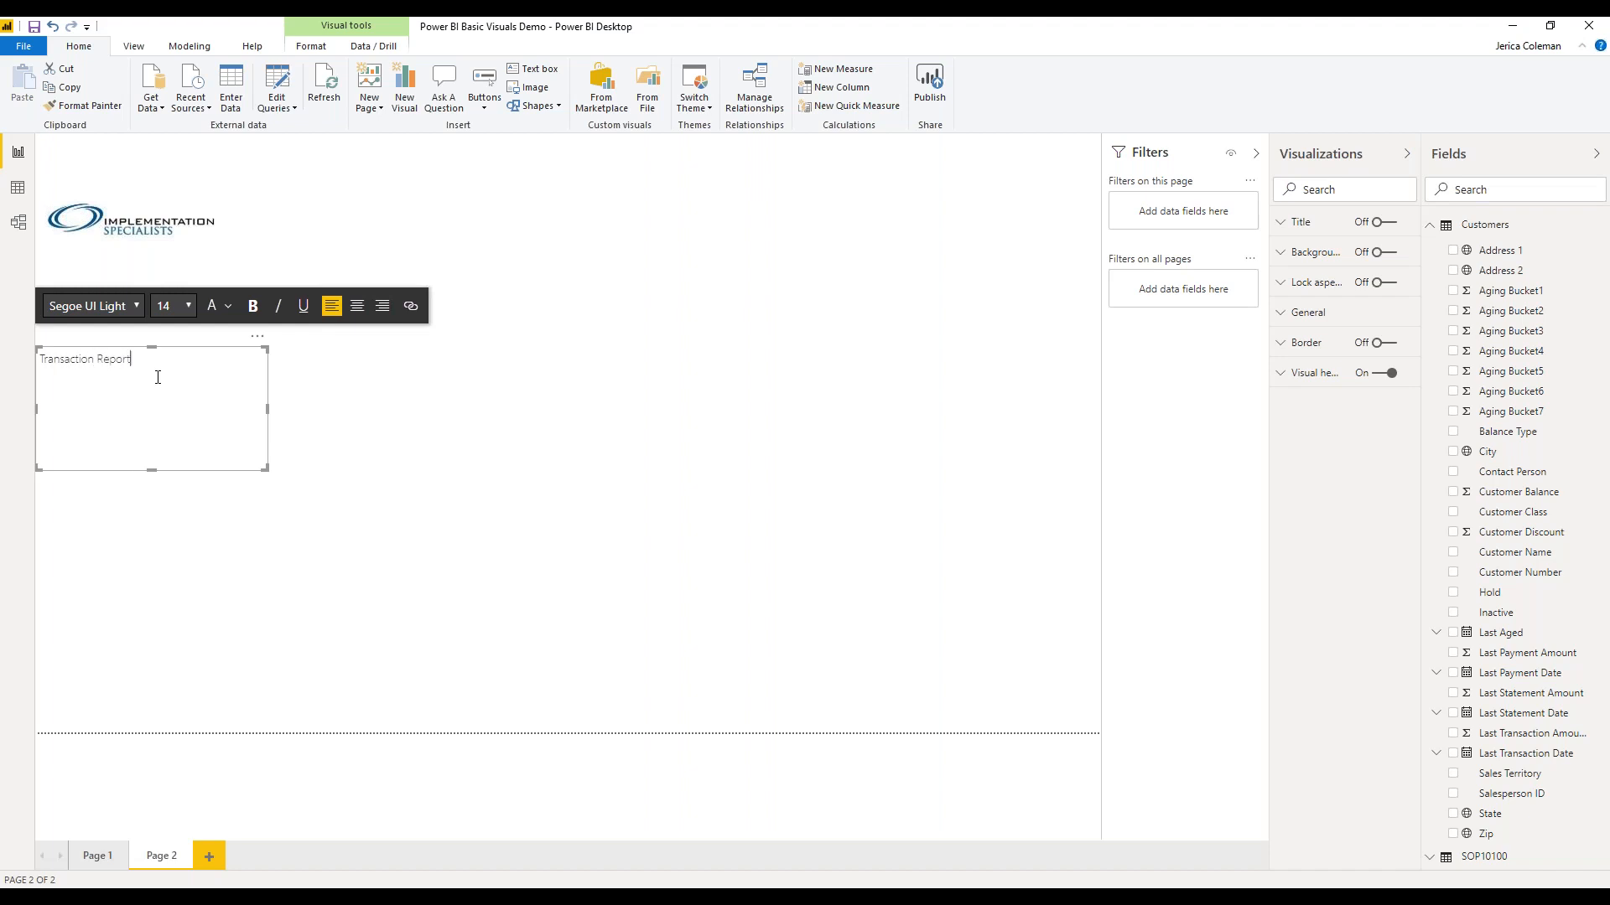
drag(155, 357, 38, 359)
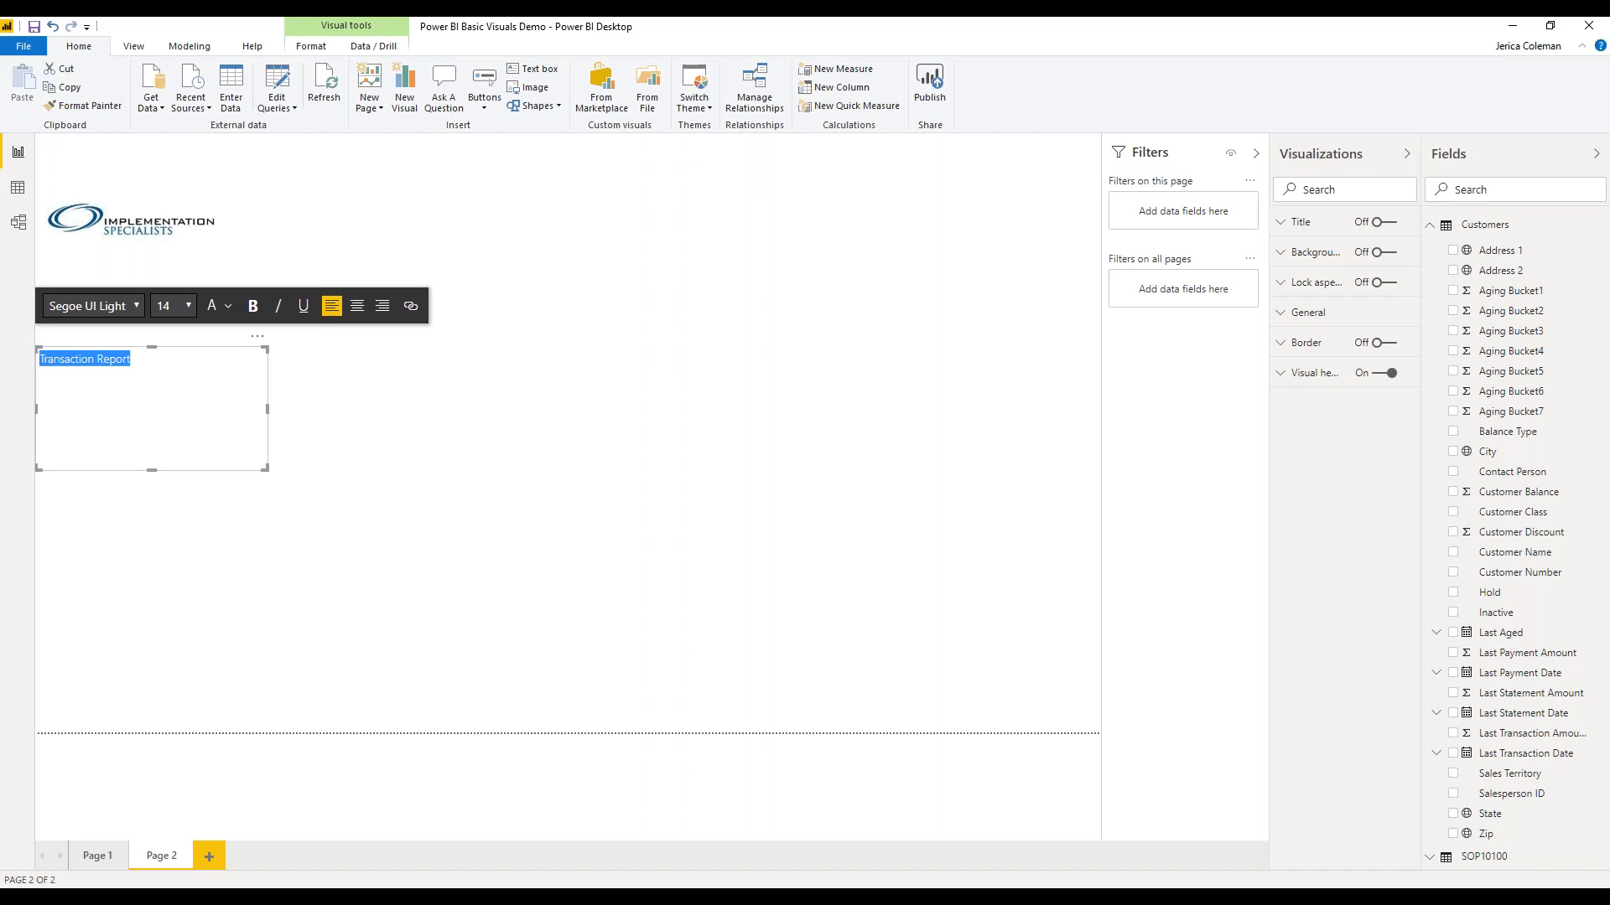
click(358, 306)
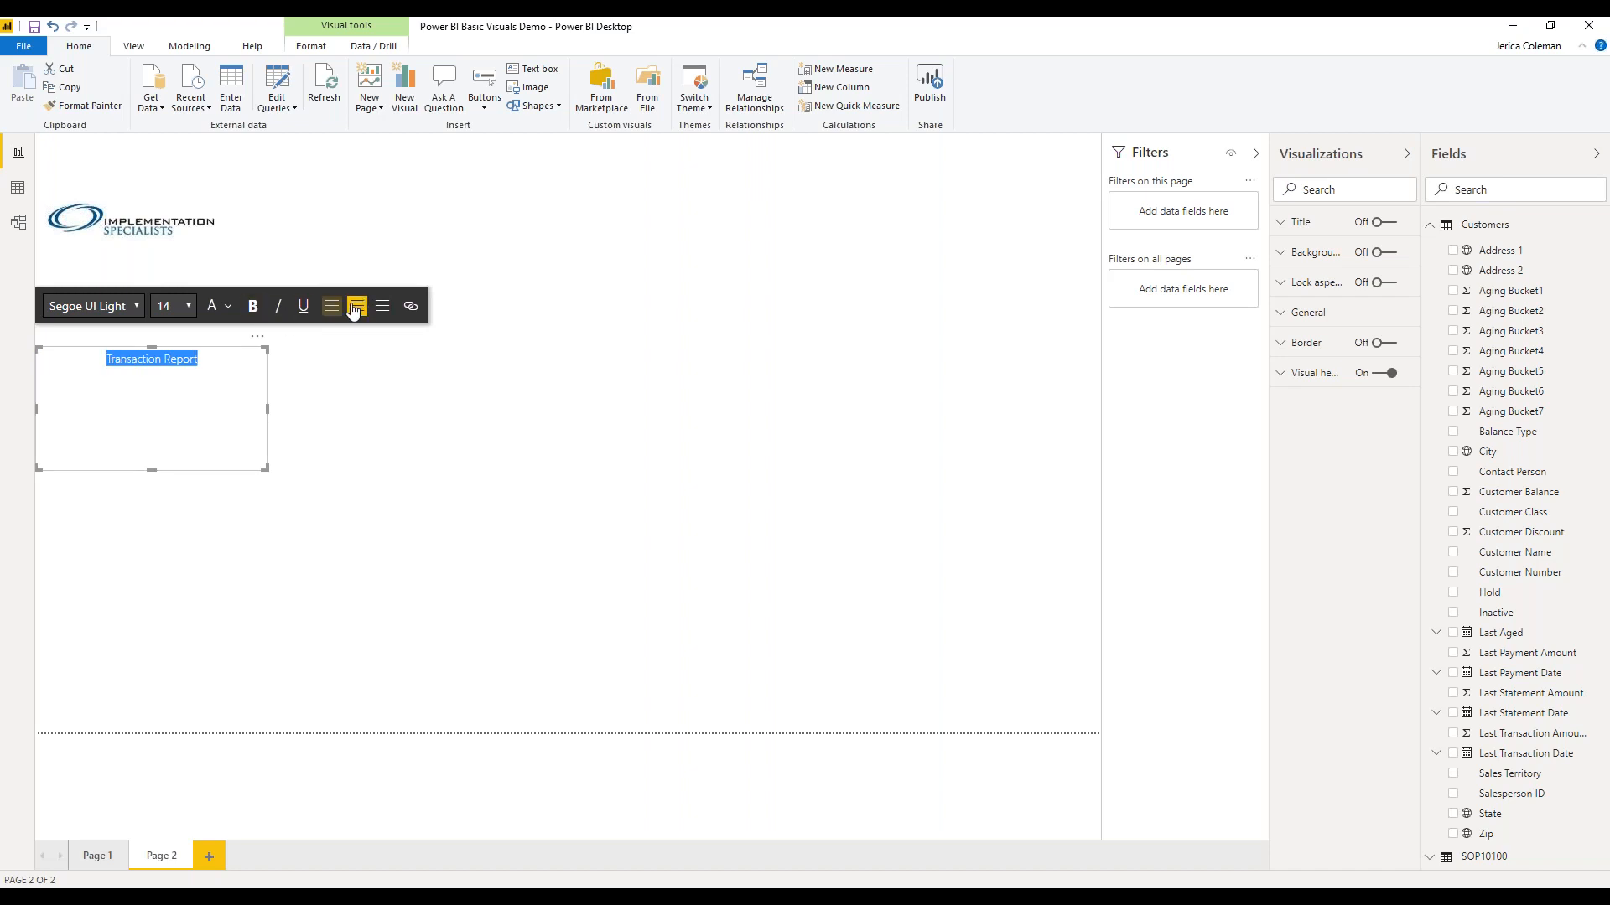
click(188, 306)
click(165, 498)
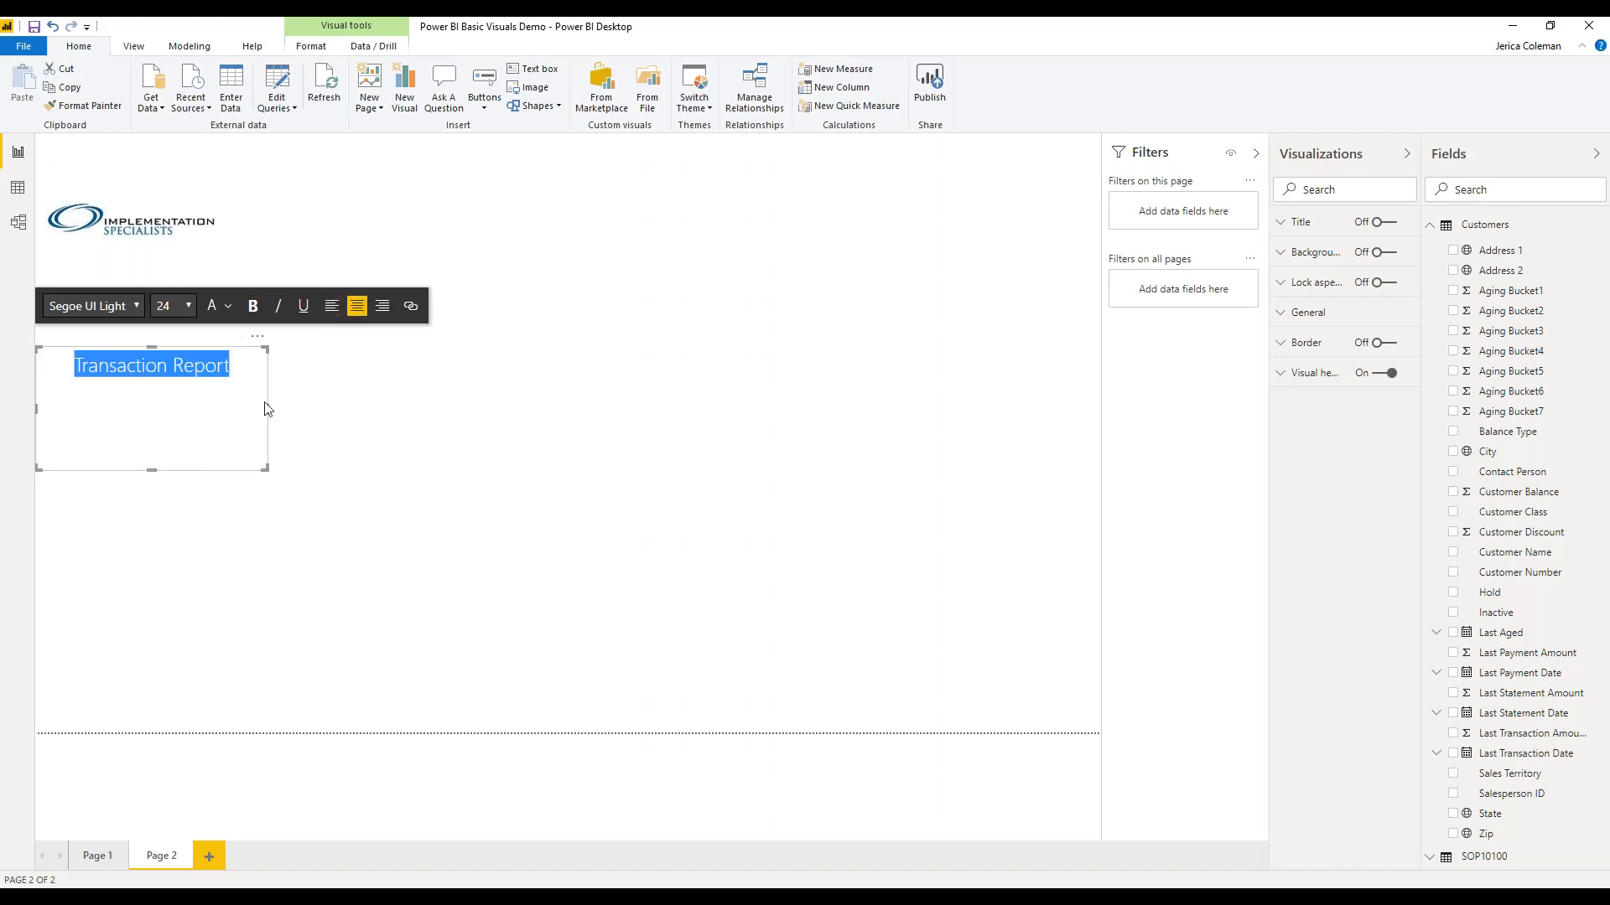
click(265, 372)
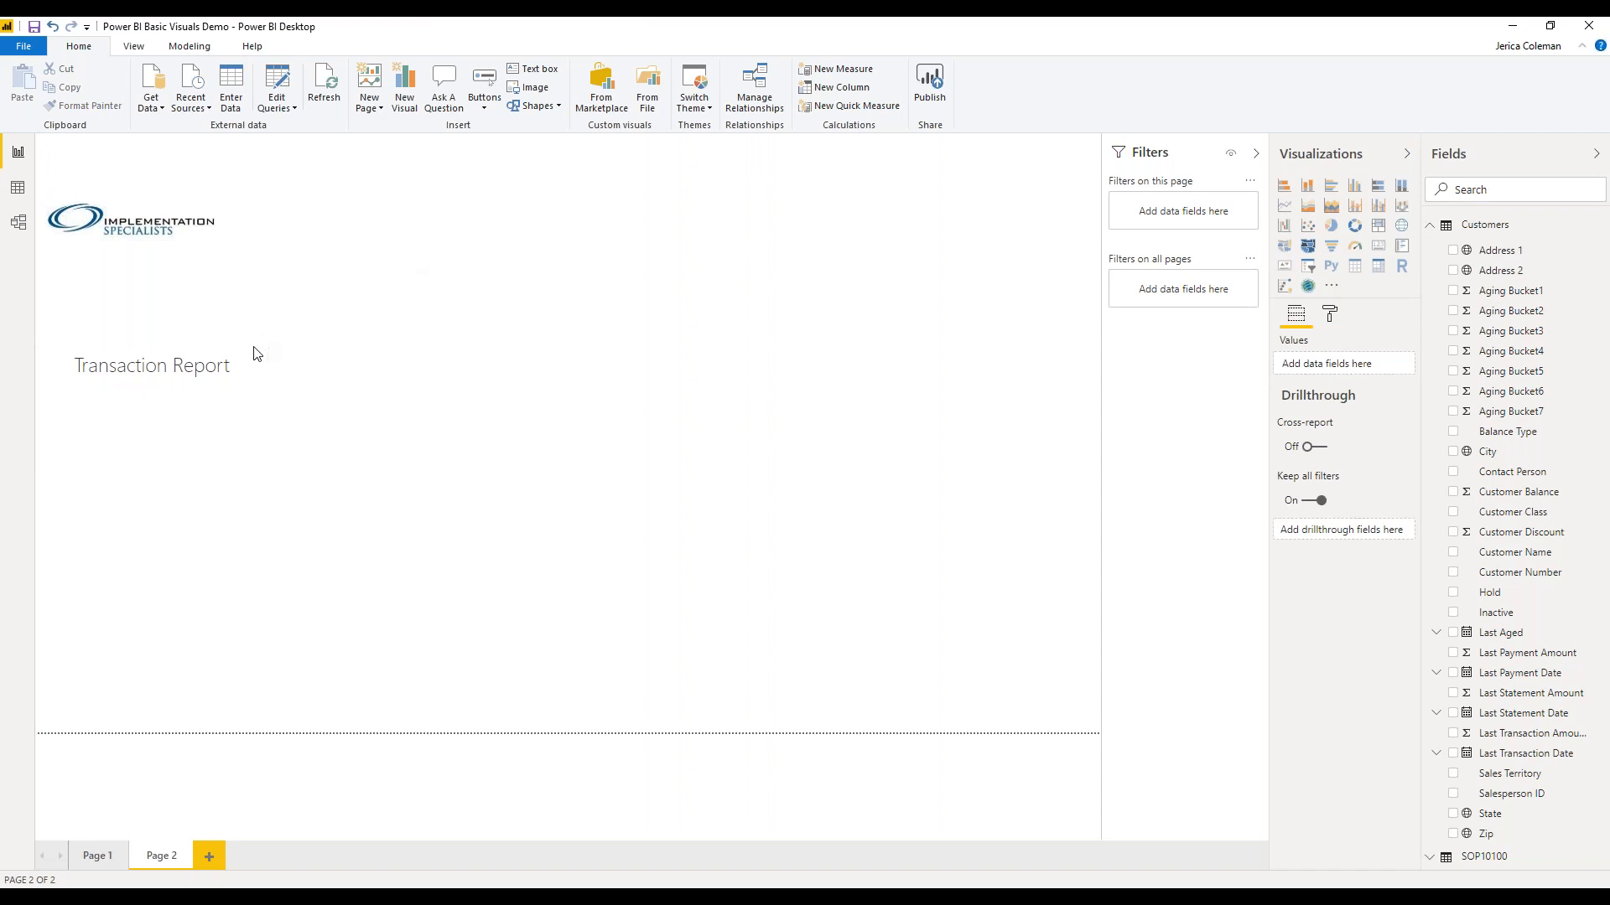
- Move the Transaction Report title to the top of the page beside the logo and reduce its box height
click(252, 353)
drag(243, 353, 488, 145)
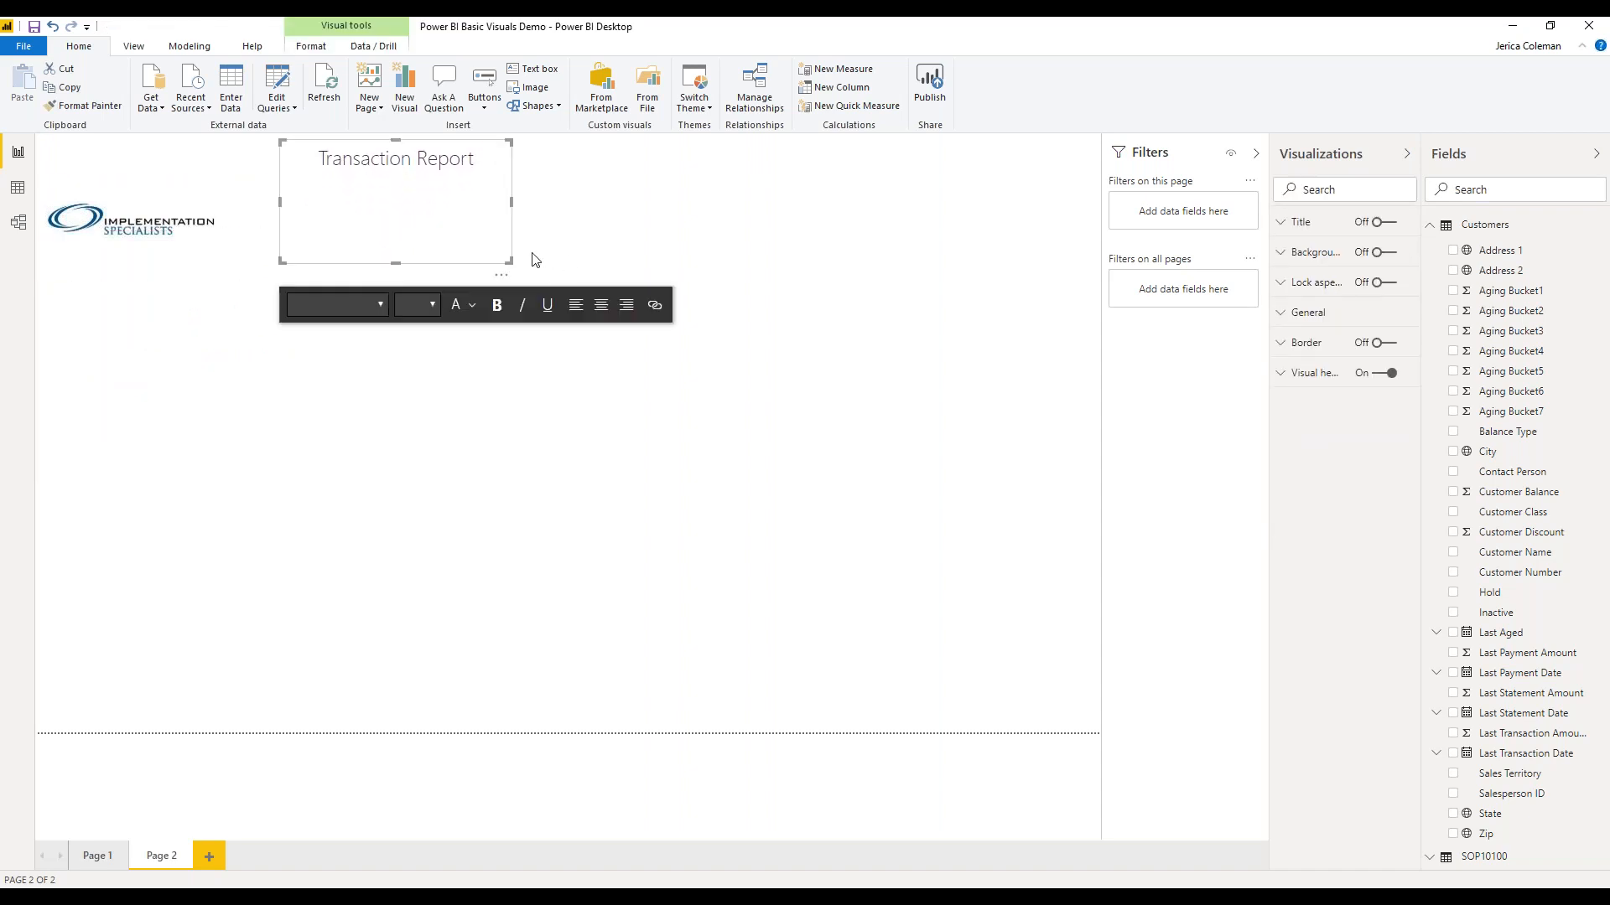
drag(394, 259, 395, 205)
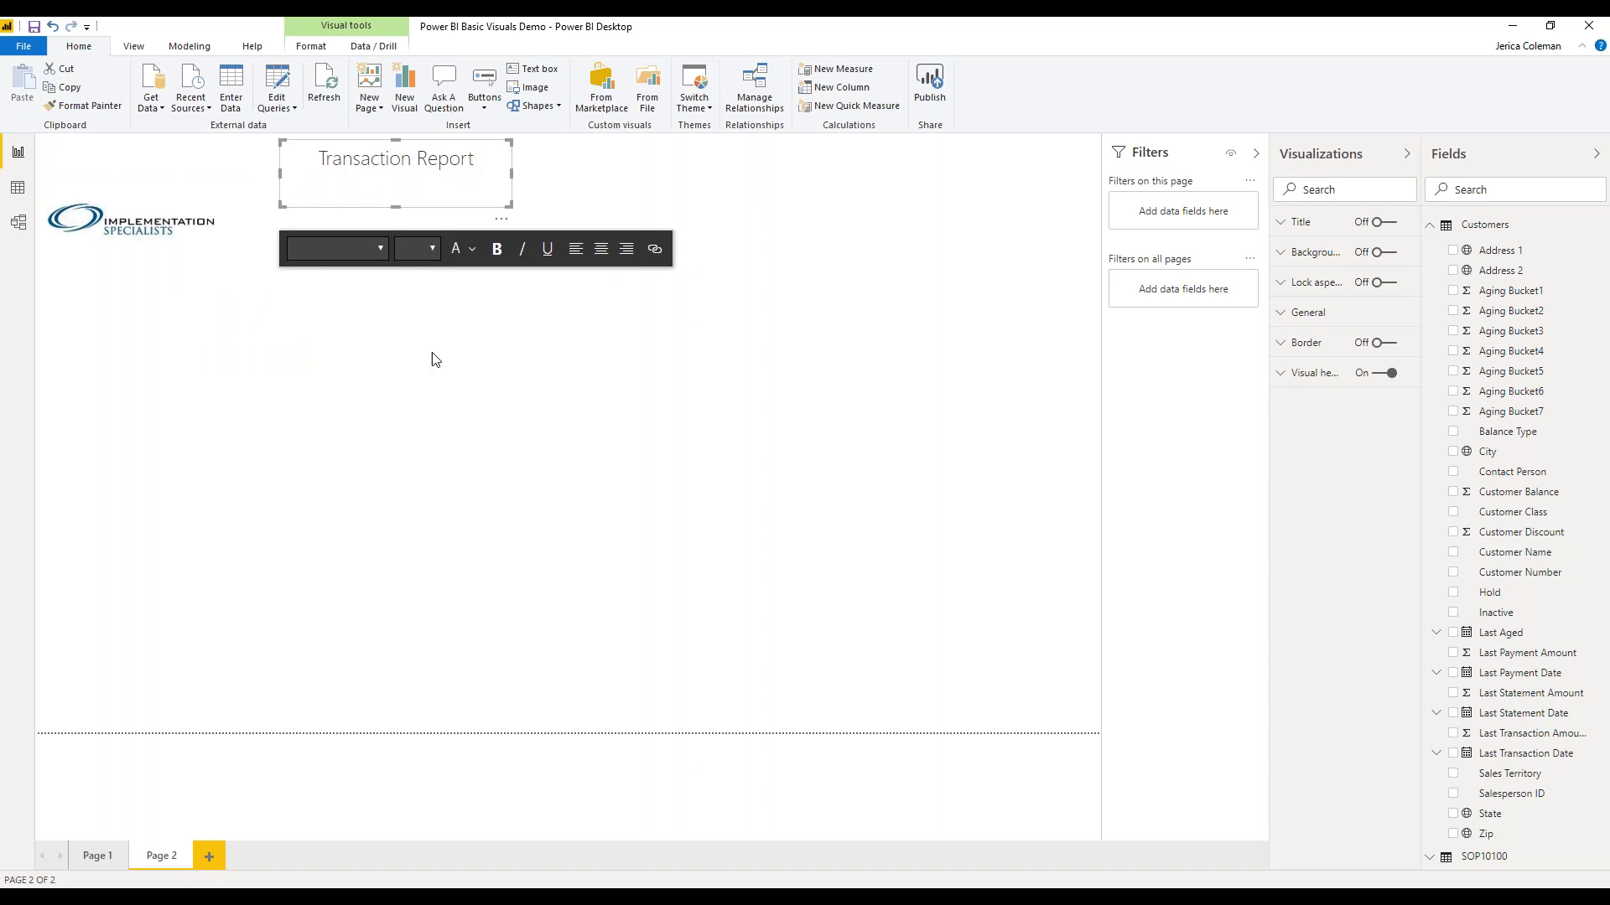
click(489, 460)
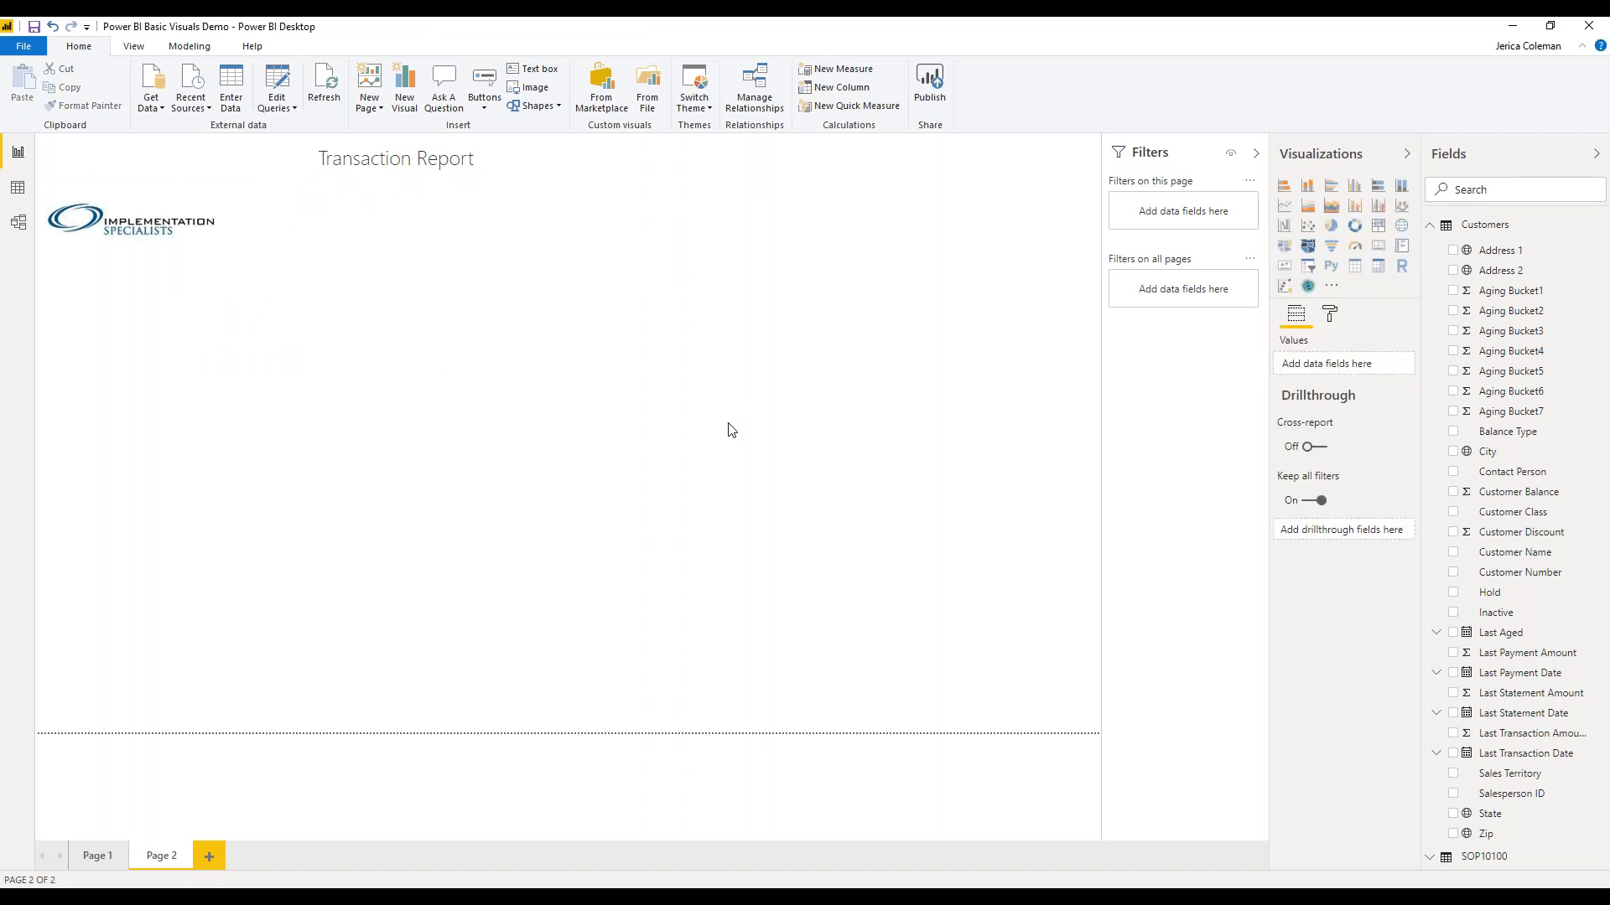
- Create a donut chart from the SOP10100 table with SOPTYPE as the legend and DOCAMNT as the values
click(1355, 227)
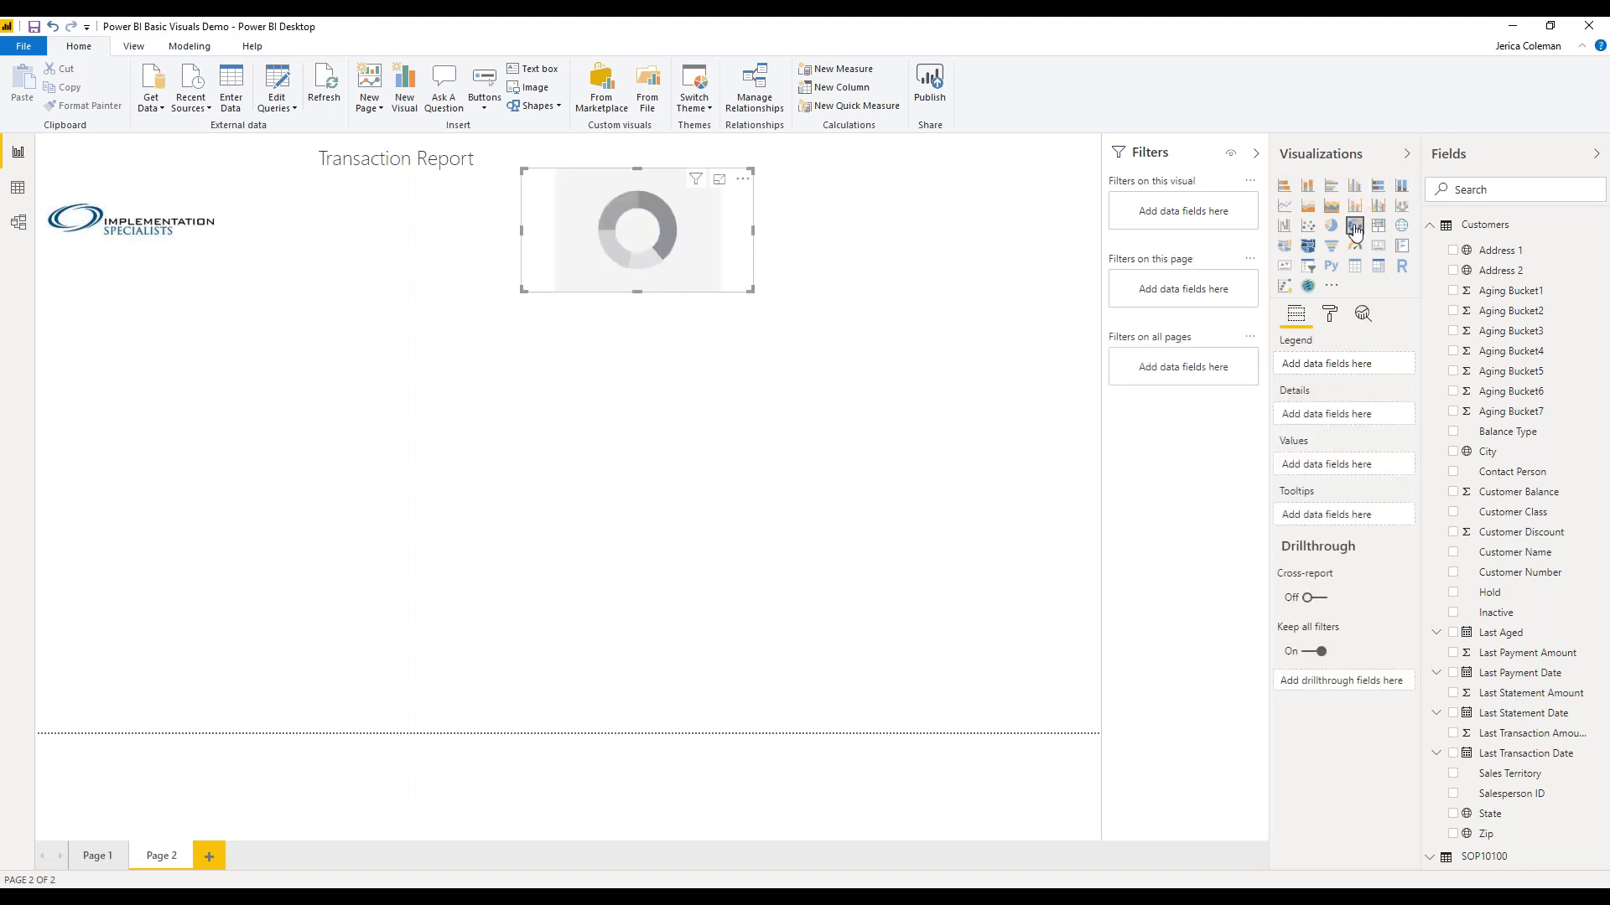
click(1430, 224)
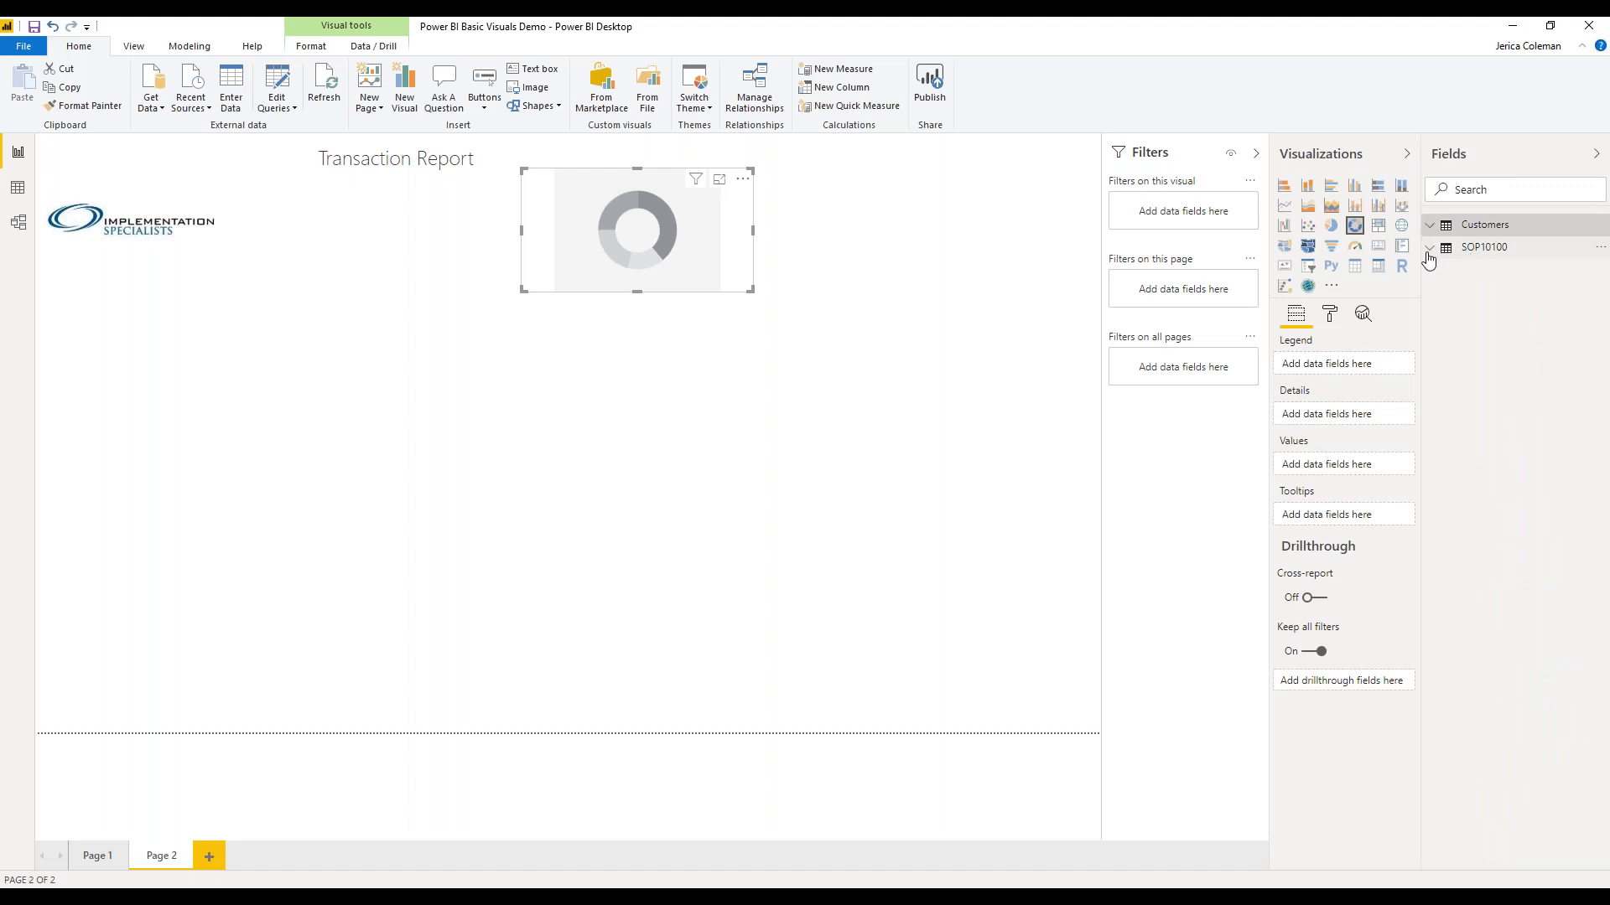
click(1430, 248)
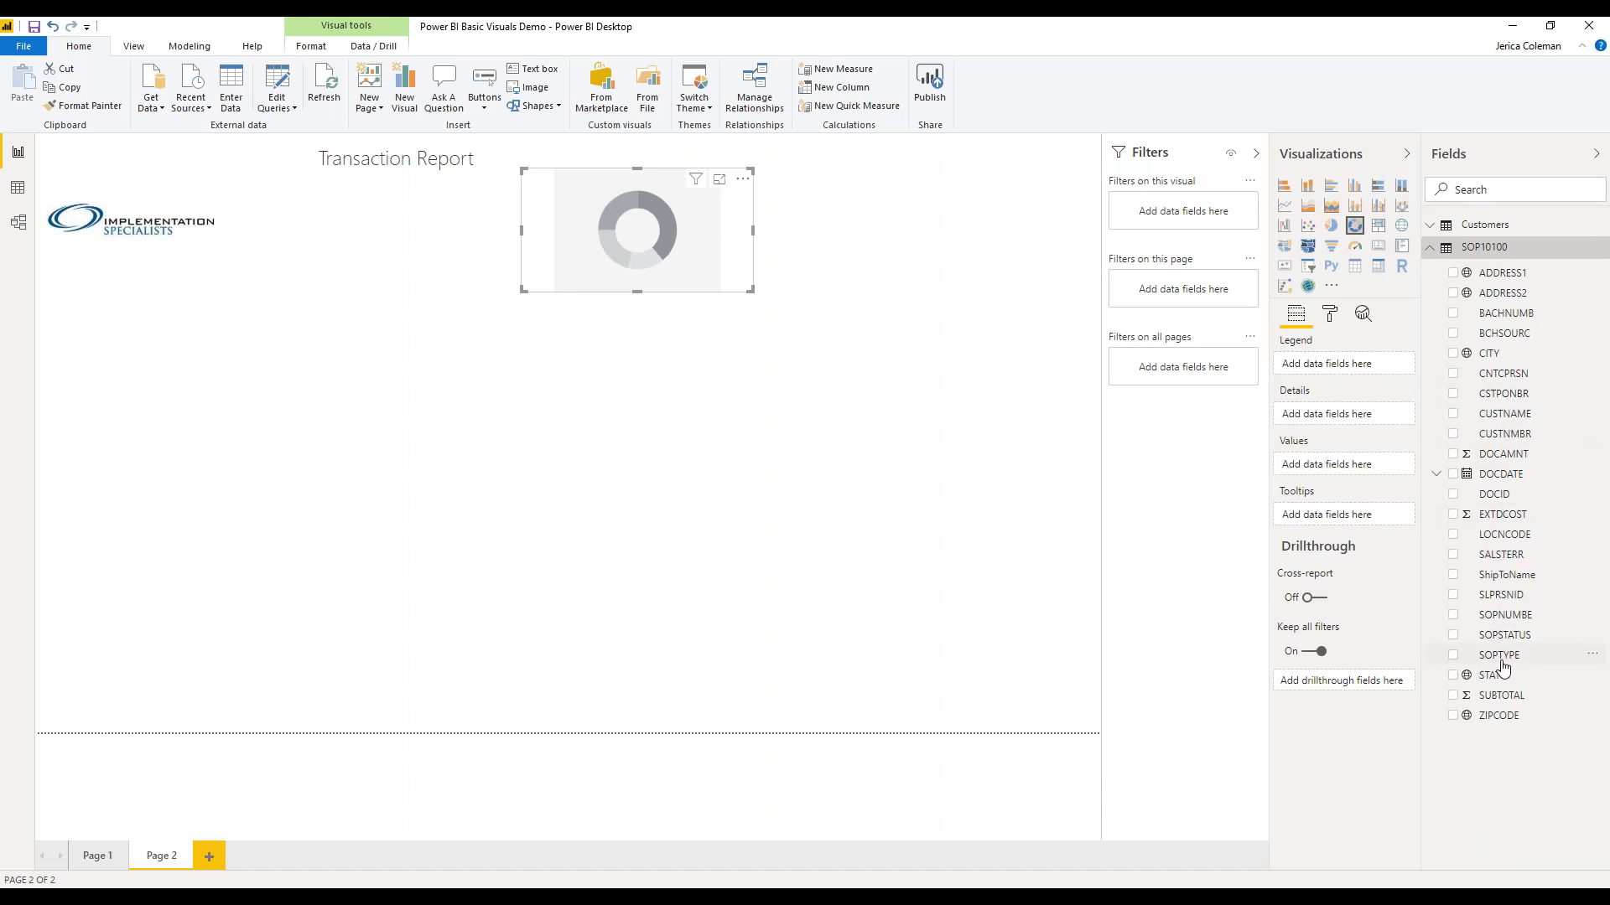
drag(1501, 662, 662, 237)
drag(1505, 454, 693, 240)
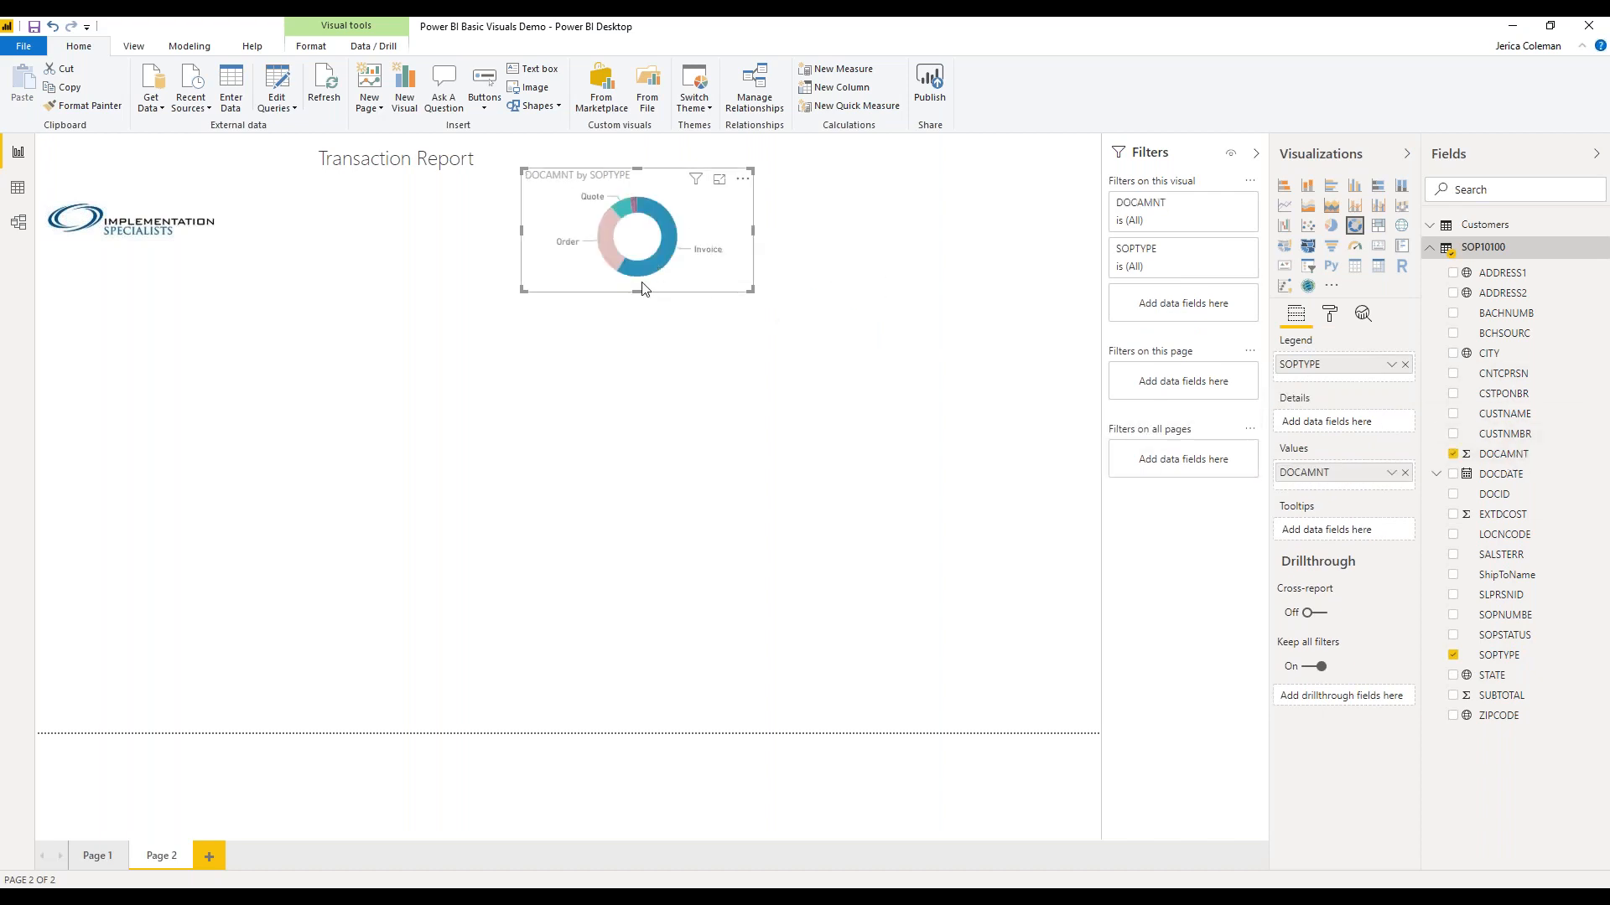
- Make the donut chart taller and place it in the page's upper-right corner
drag(639, 291, 651, 356)
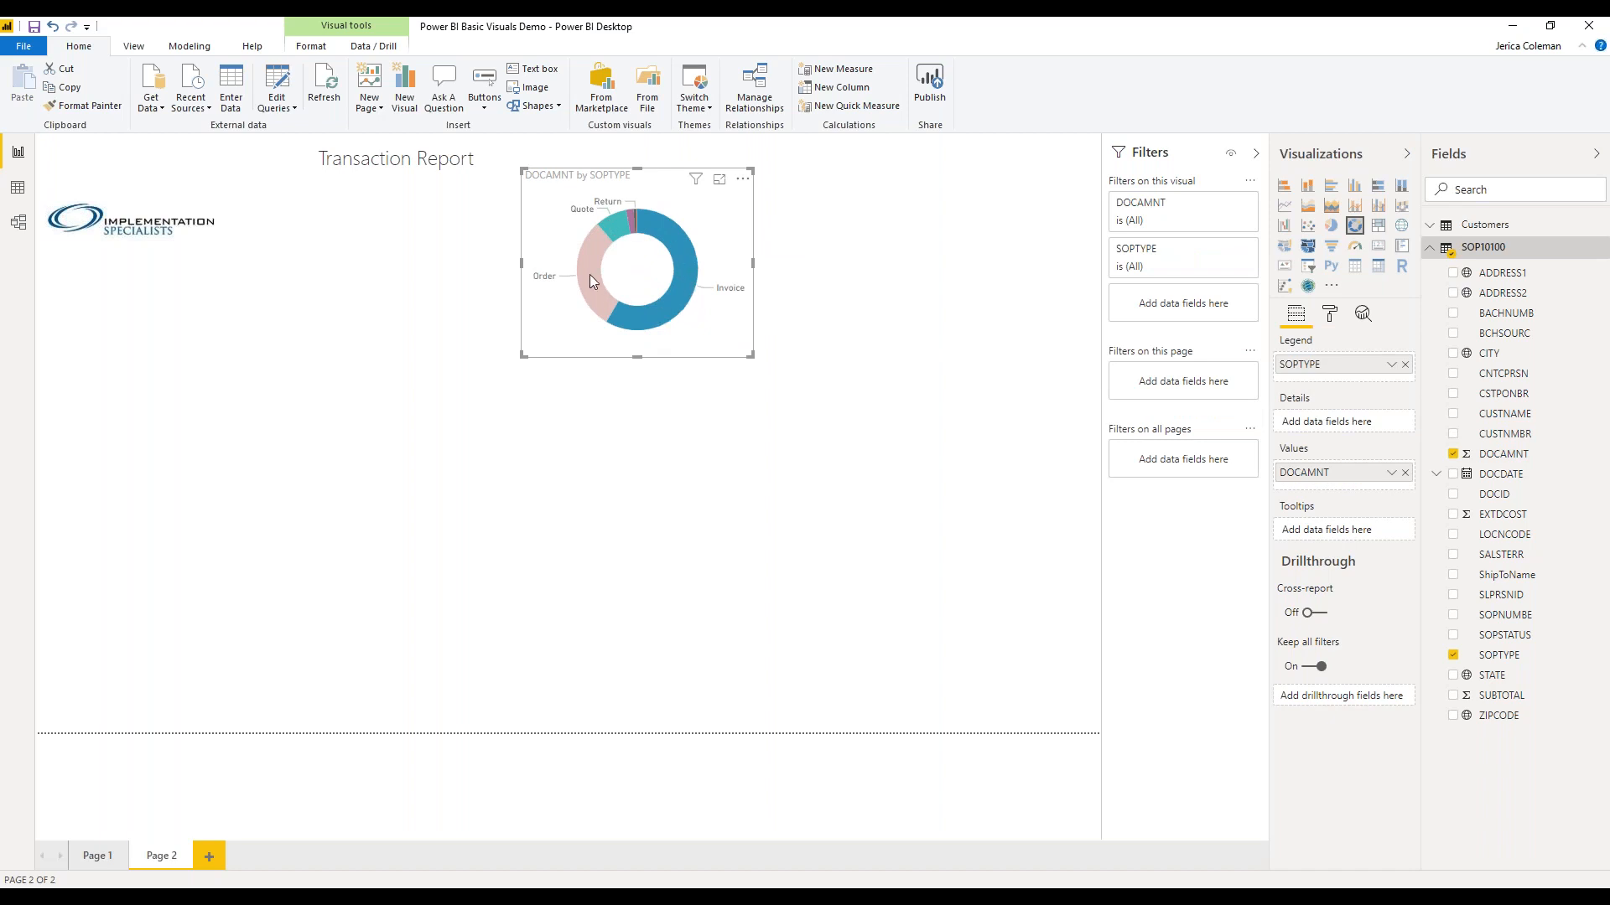
drag(659, 191, 1006, 157)
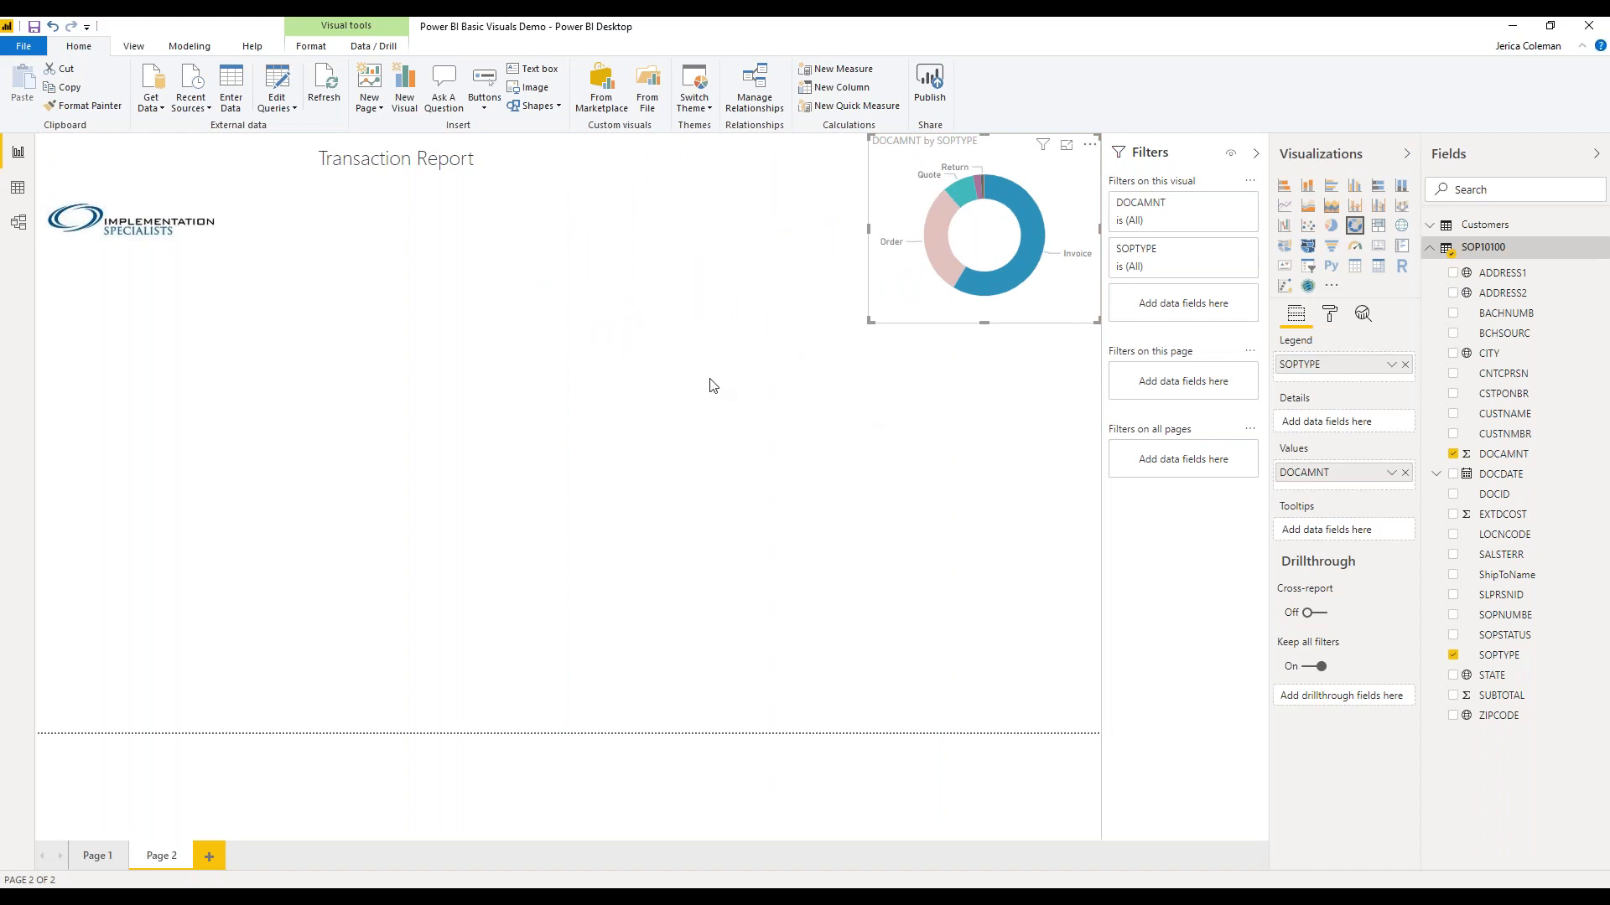
click(711, 385)
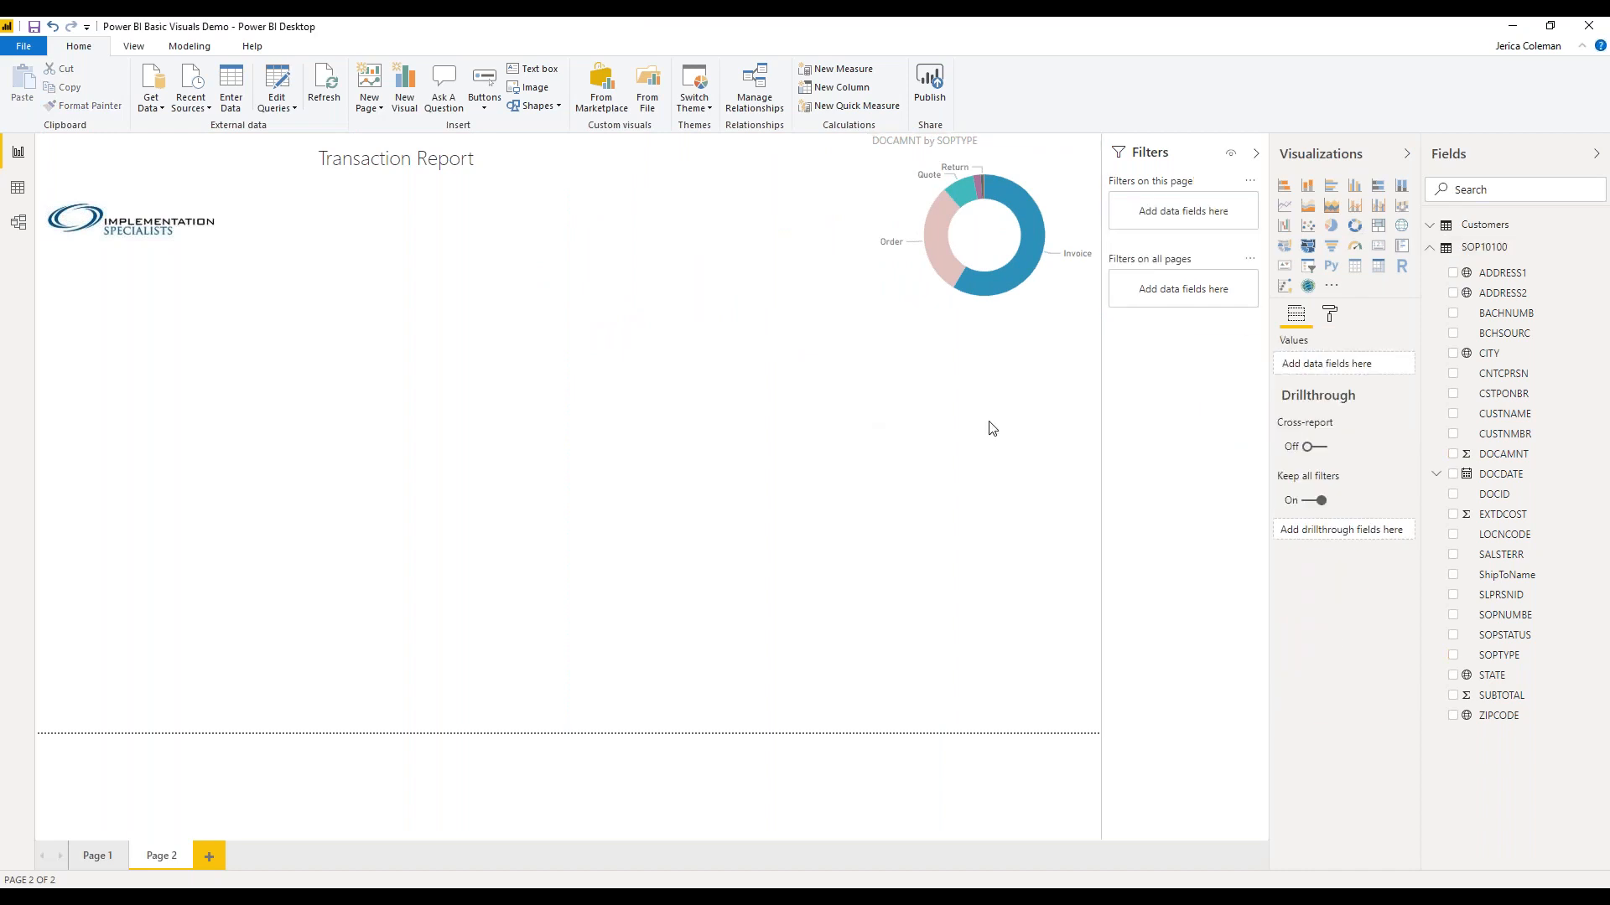
- Add a line chart below the logo with SALSTERR as axis and DOCAMNT as values, and enlarge it
click(1287, 213)
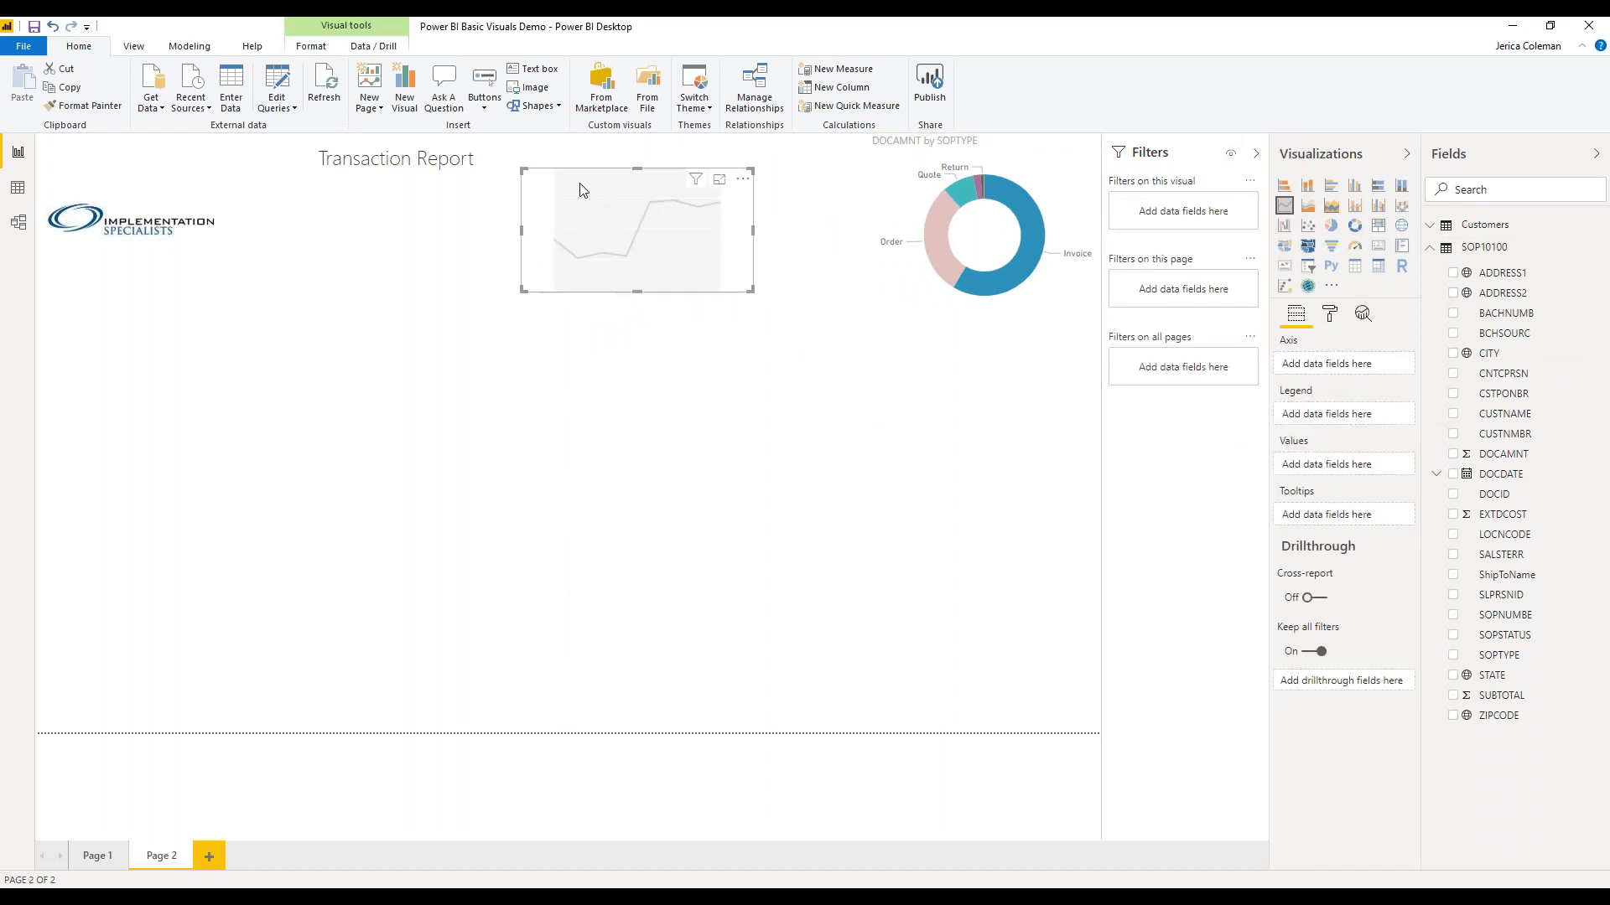
drag(576, 178, 100, 298)
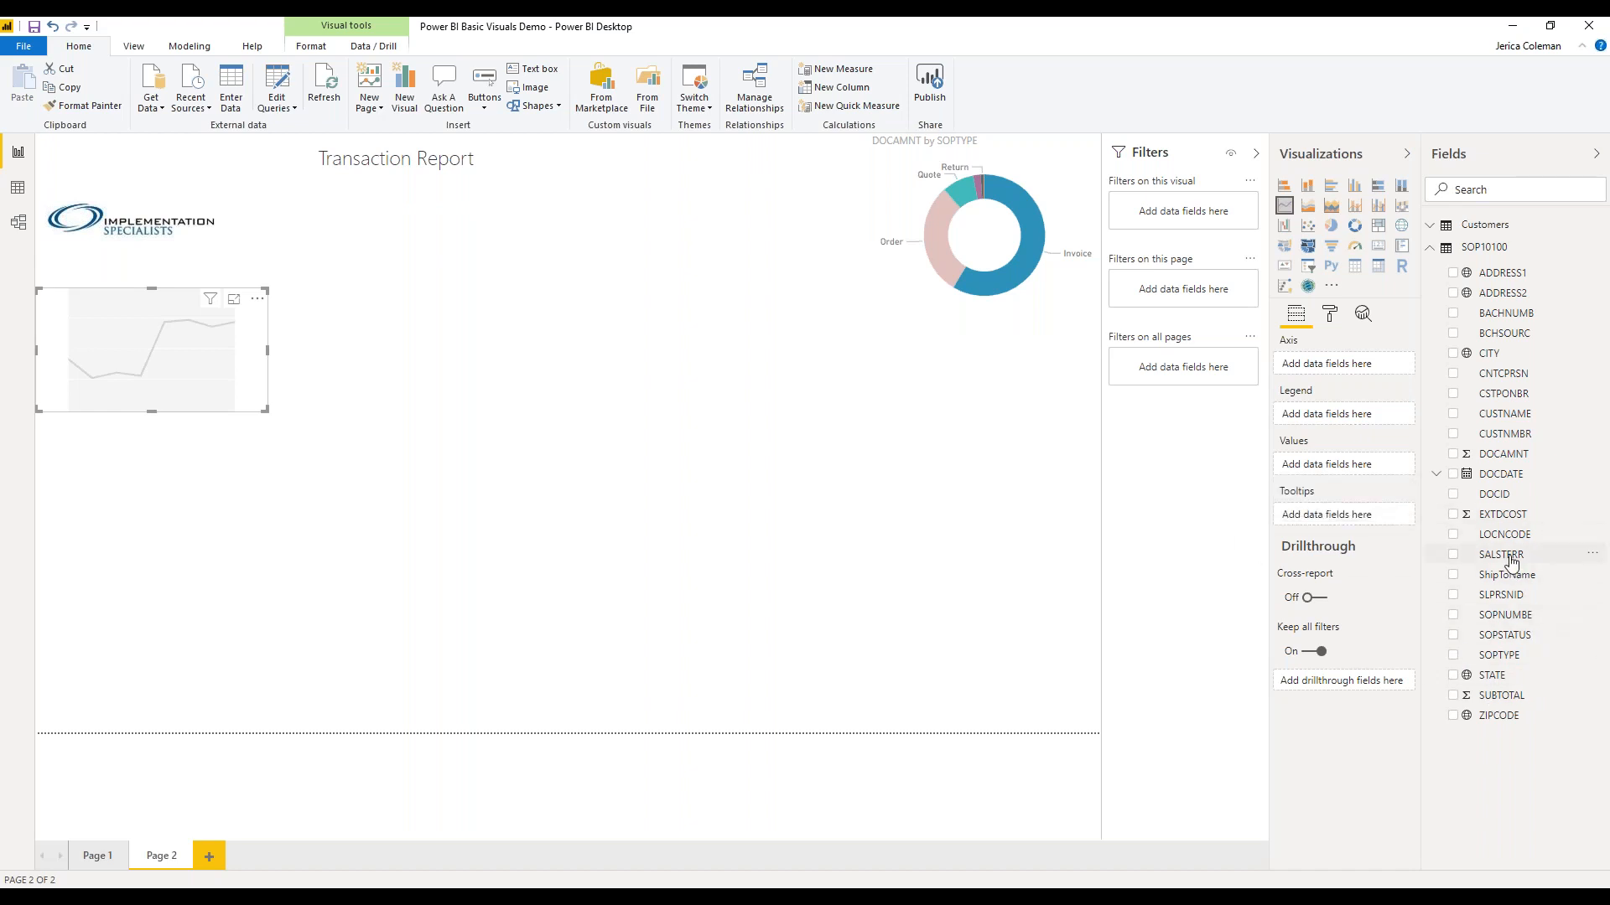
drag(1512, 562, 1369, 373)
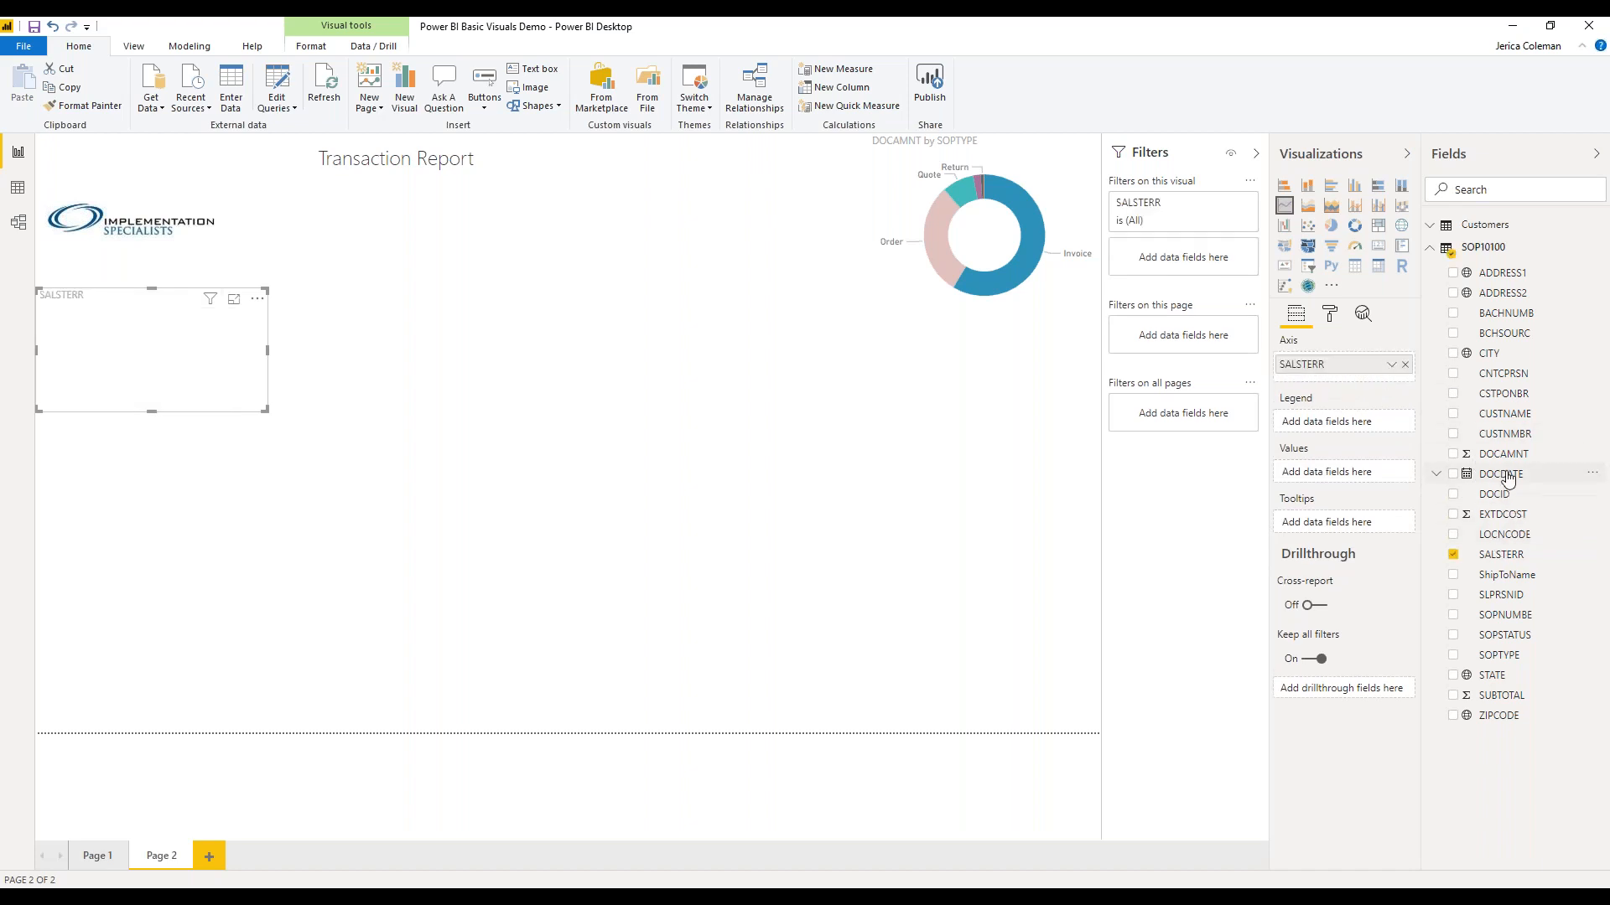
drag(1509, 464, 1360, 476)
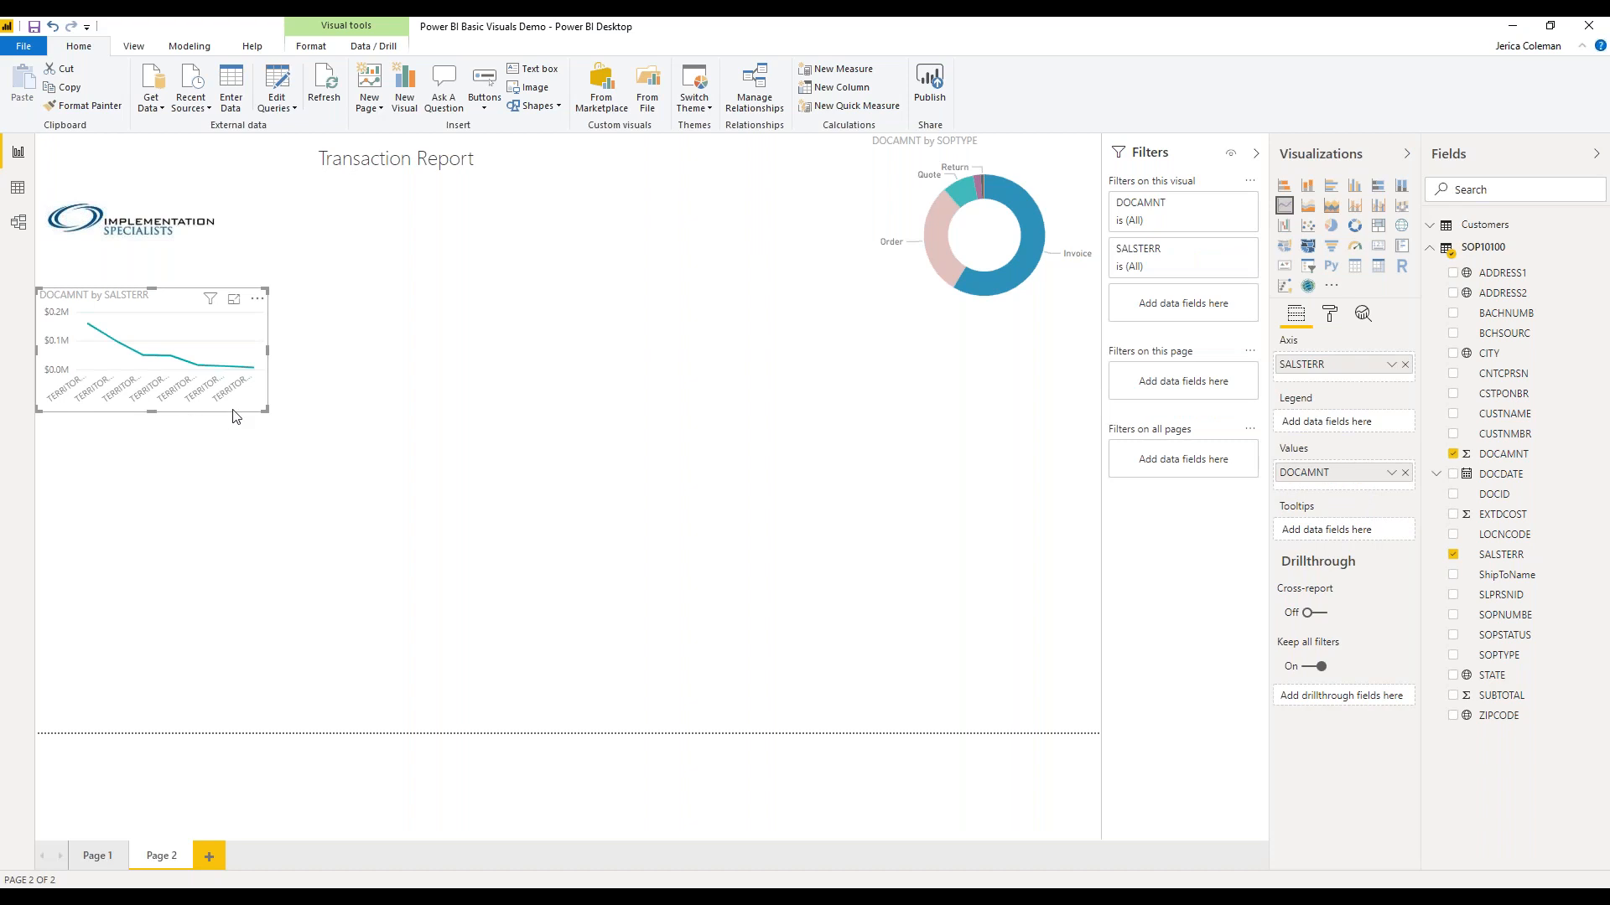
drag(265, 410, 431, 526)
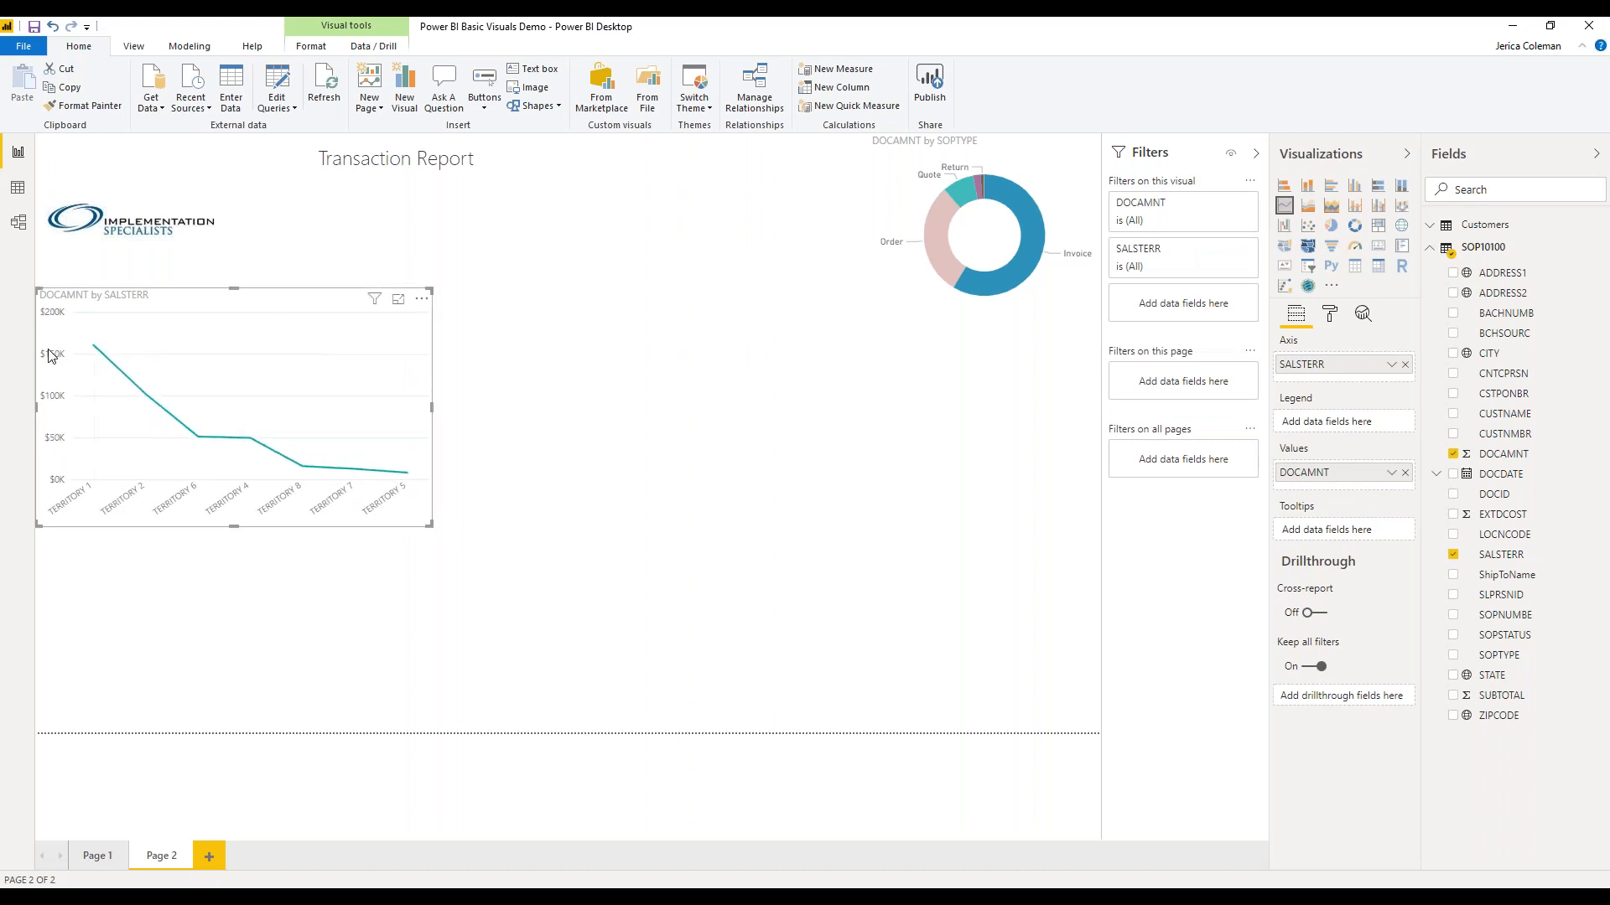
- Try column, combo, pie, donut, table, gauge and funnel visuals for the sales territory chart, and return it to a line chart
click(1308, 186)
click(1333, 187)
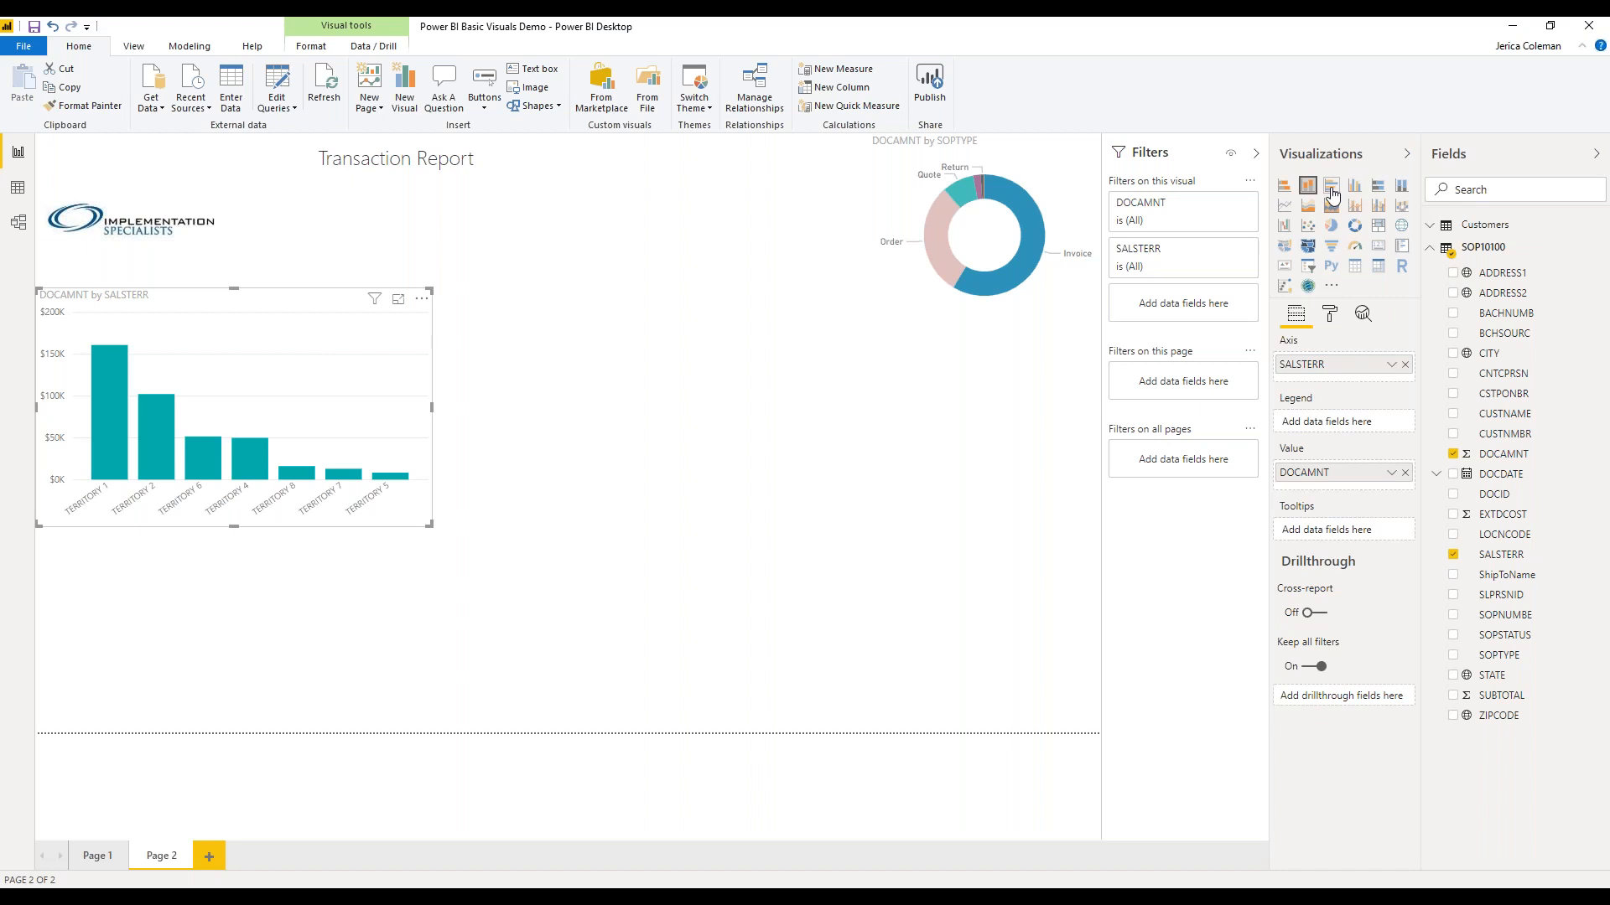
click(1377, 205)
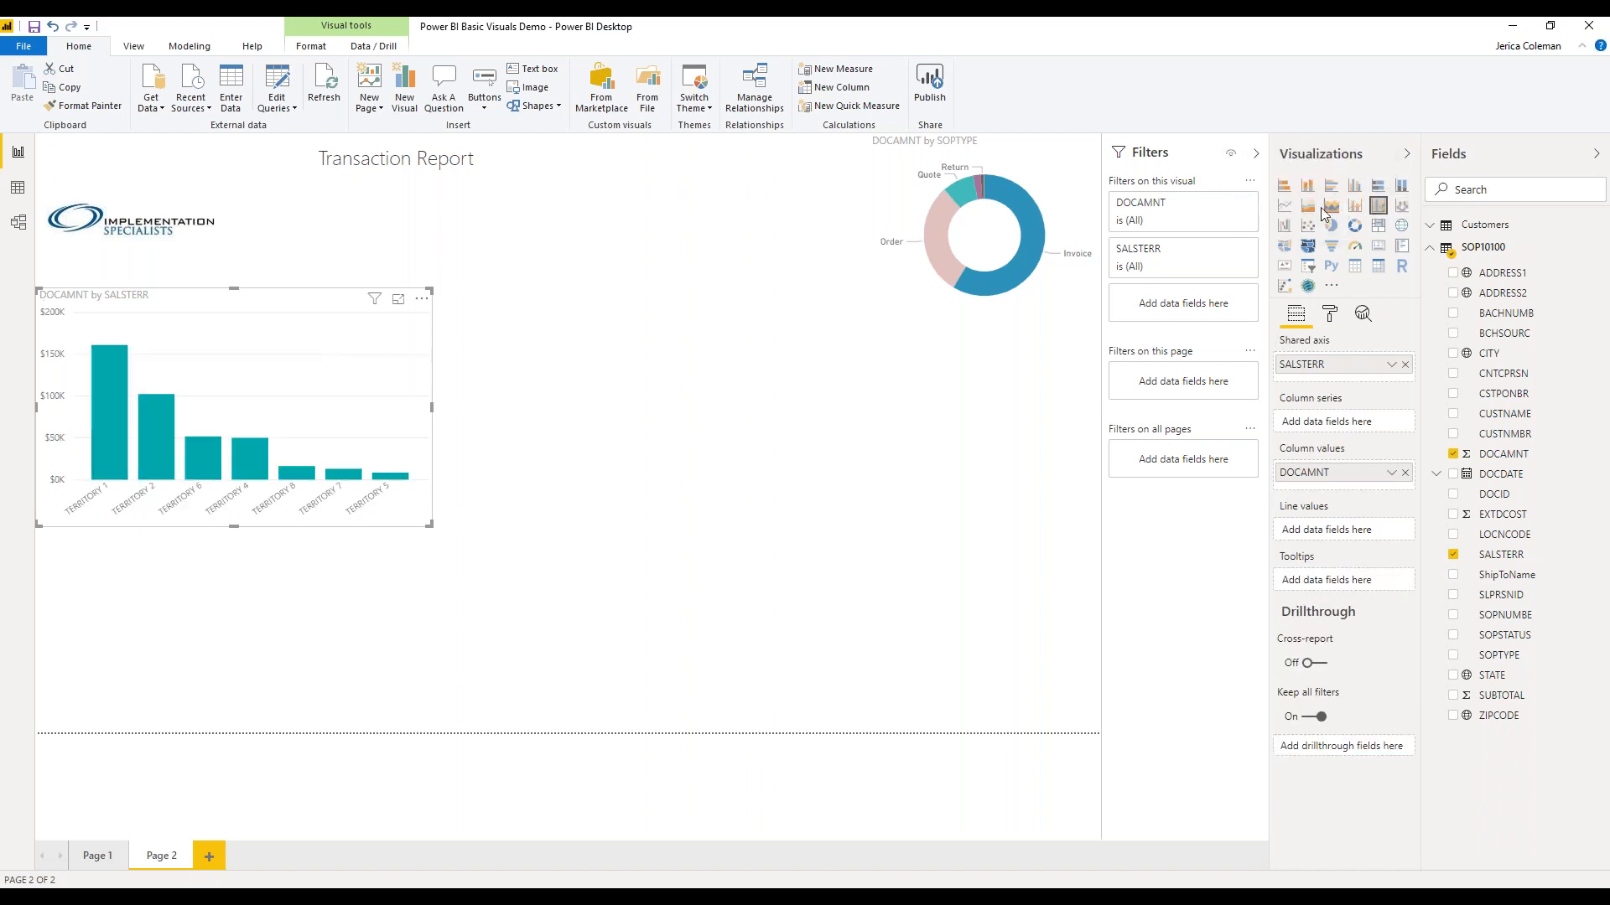
click(1286, 207)
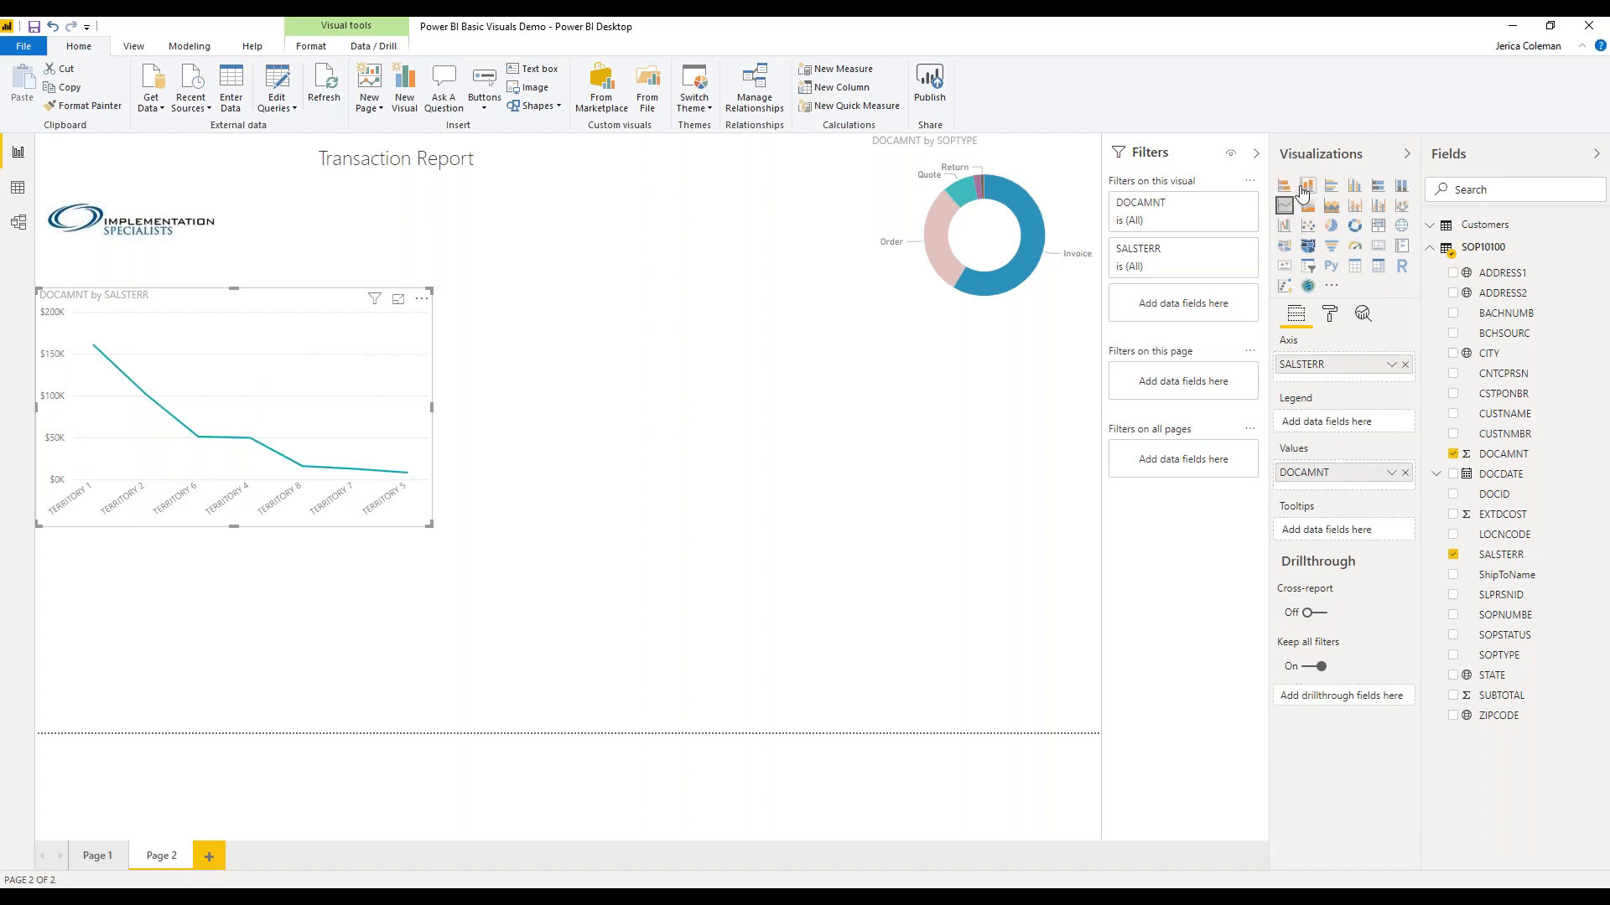
click(1334, 228)
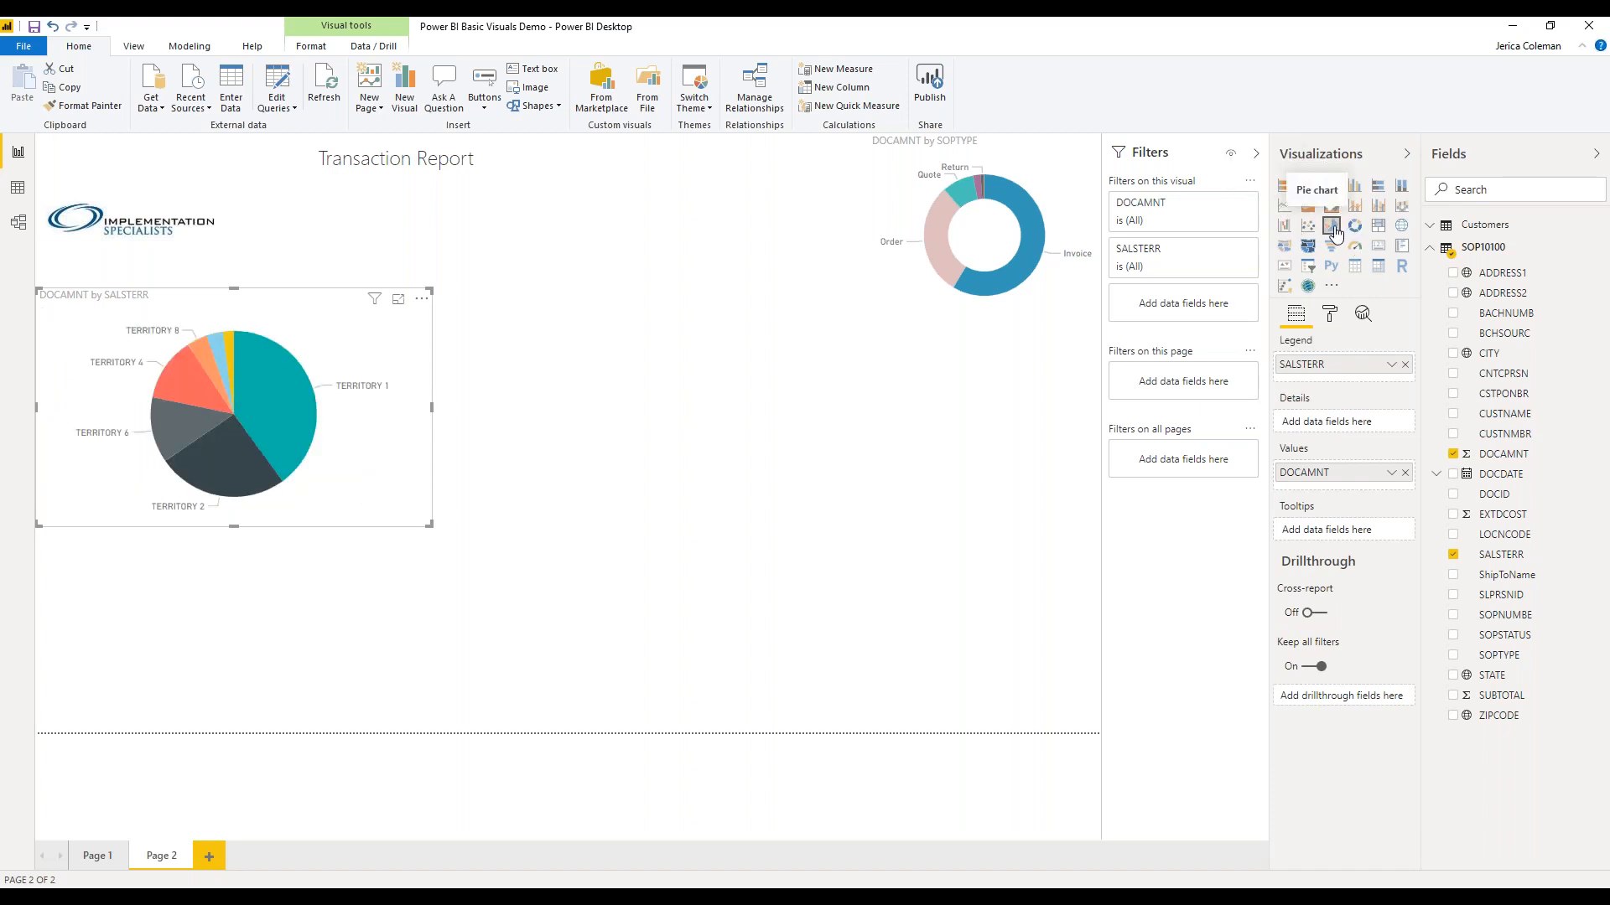
click(1358, 230)
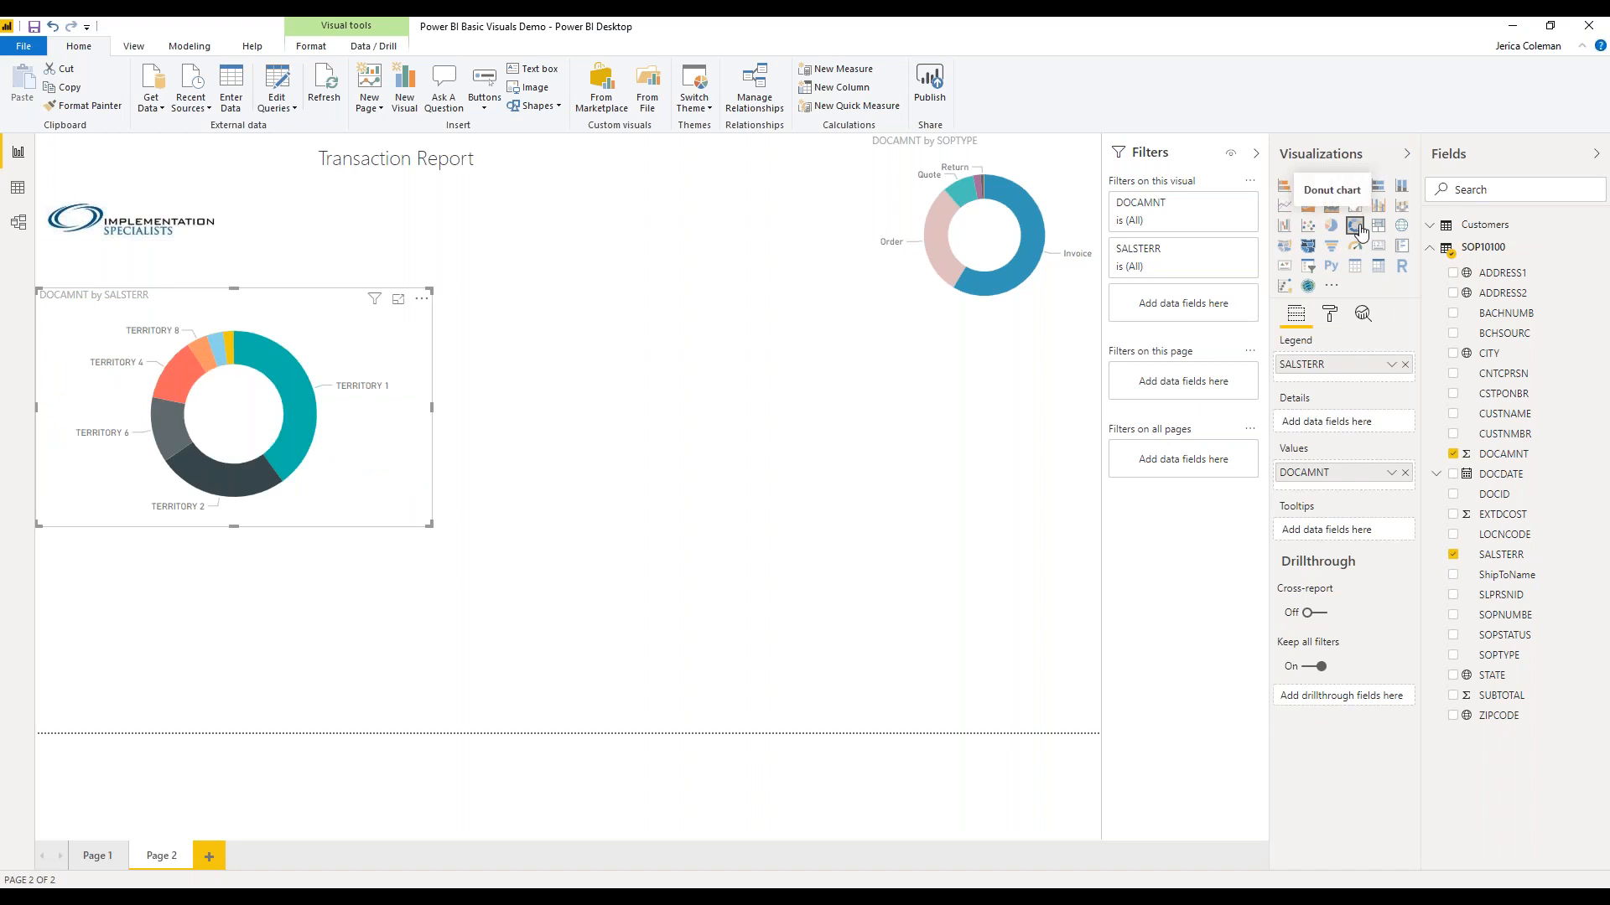
click(1357, 267)
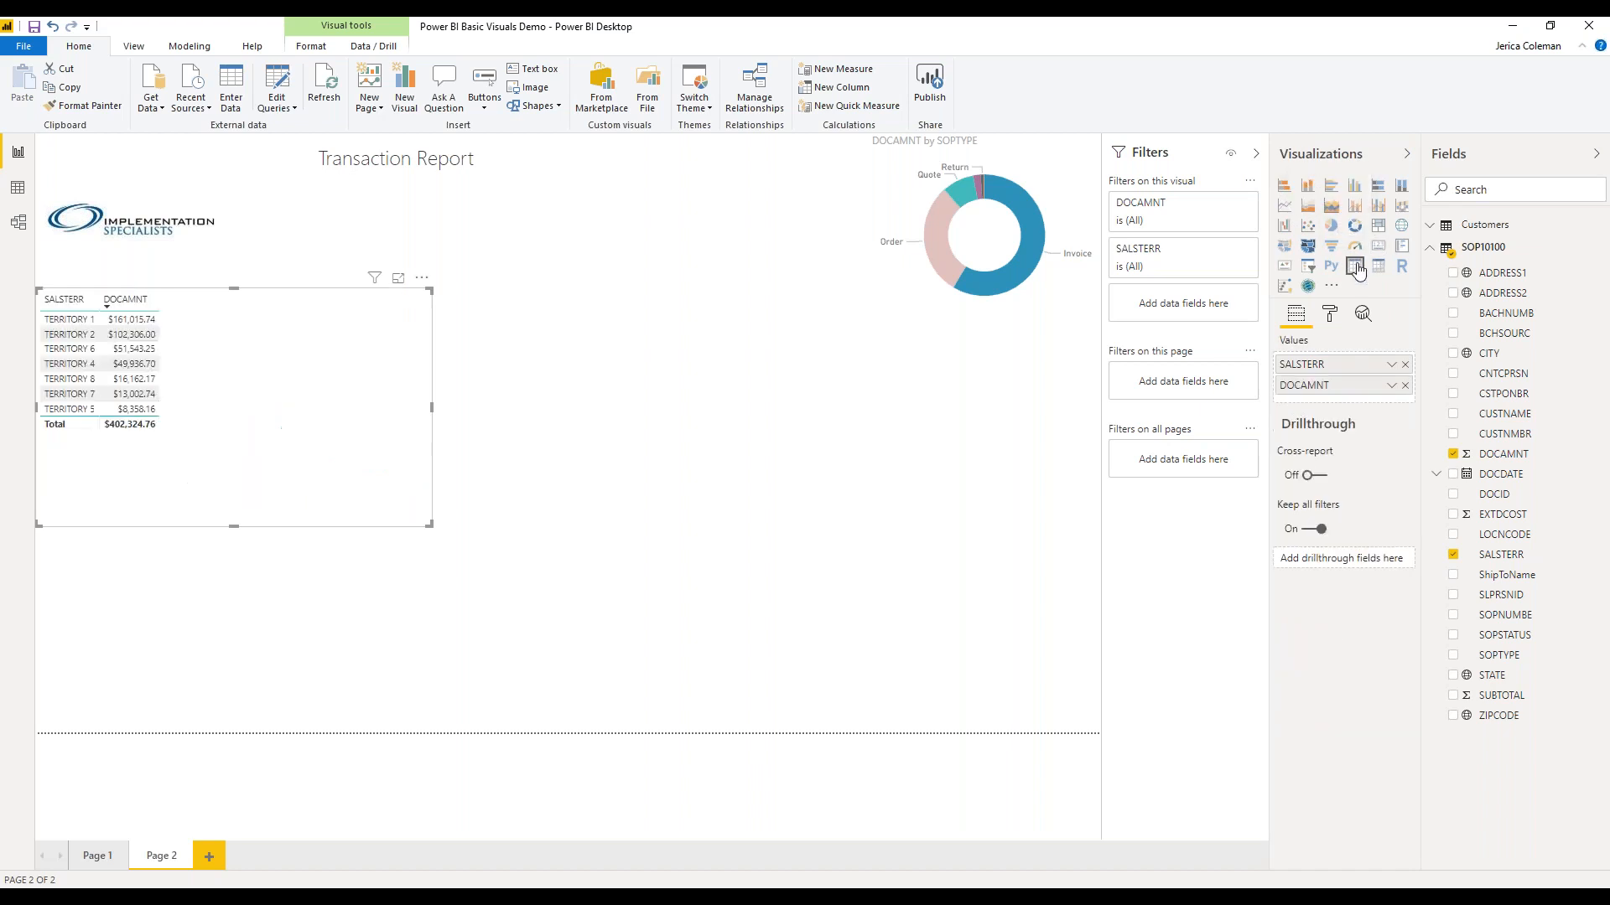
click(1357, 250)
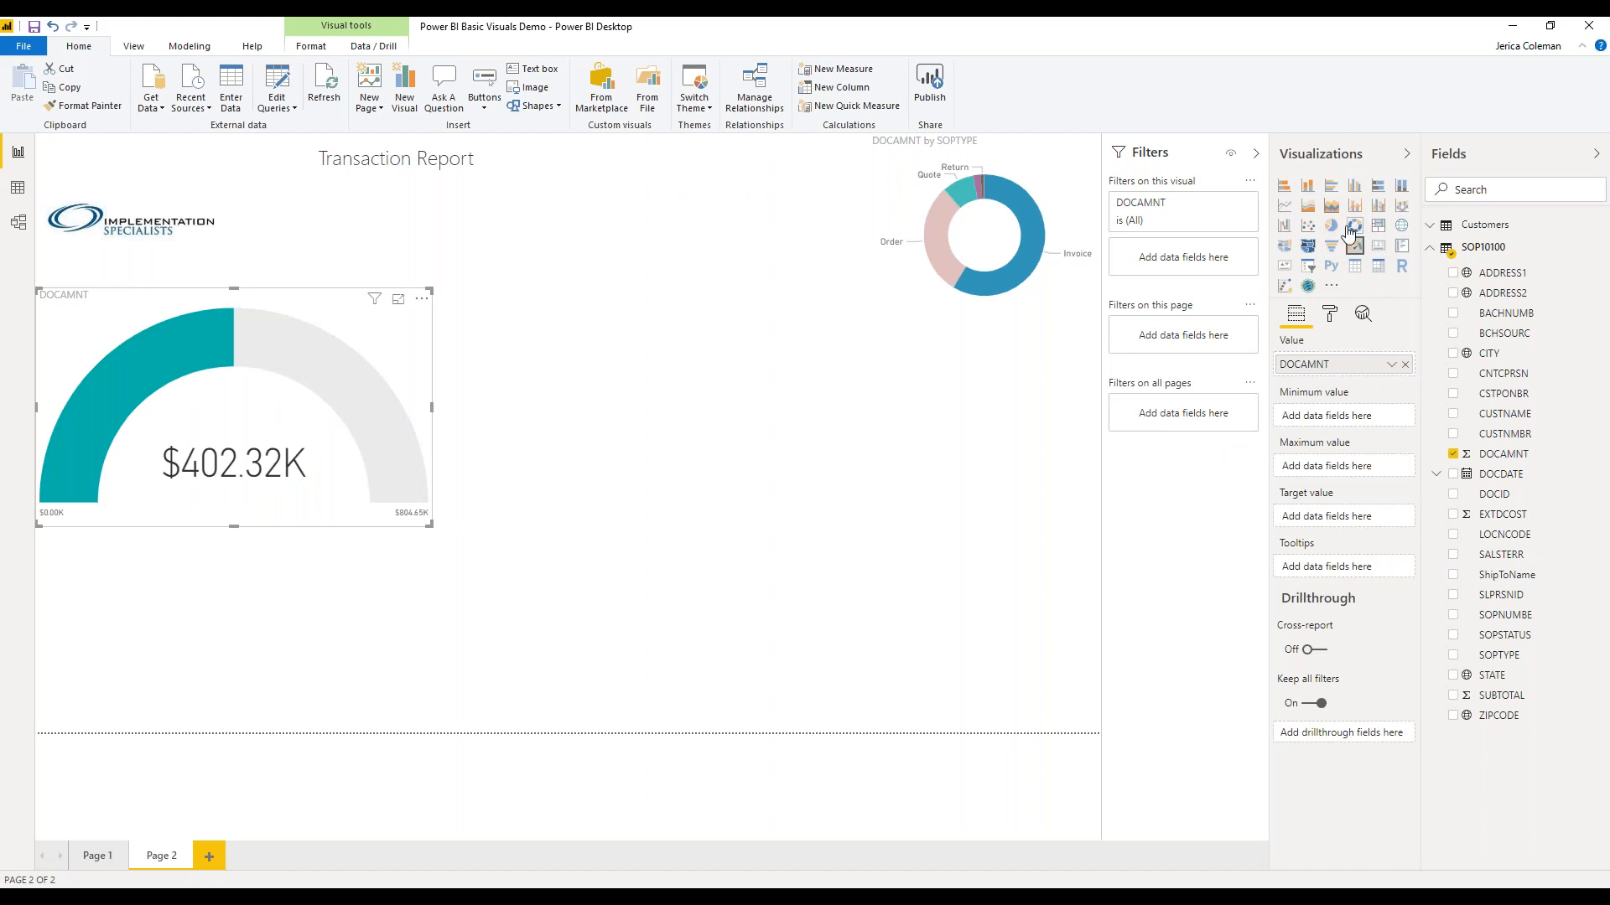
click(1333, 246)
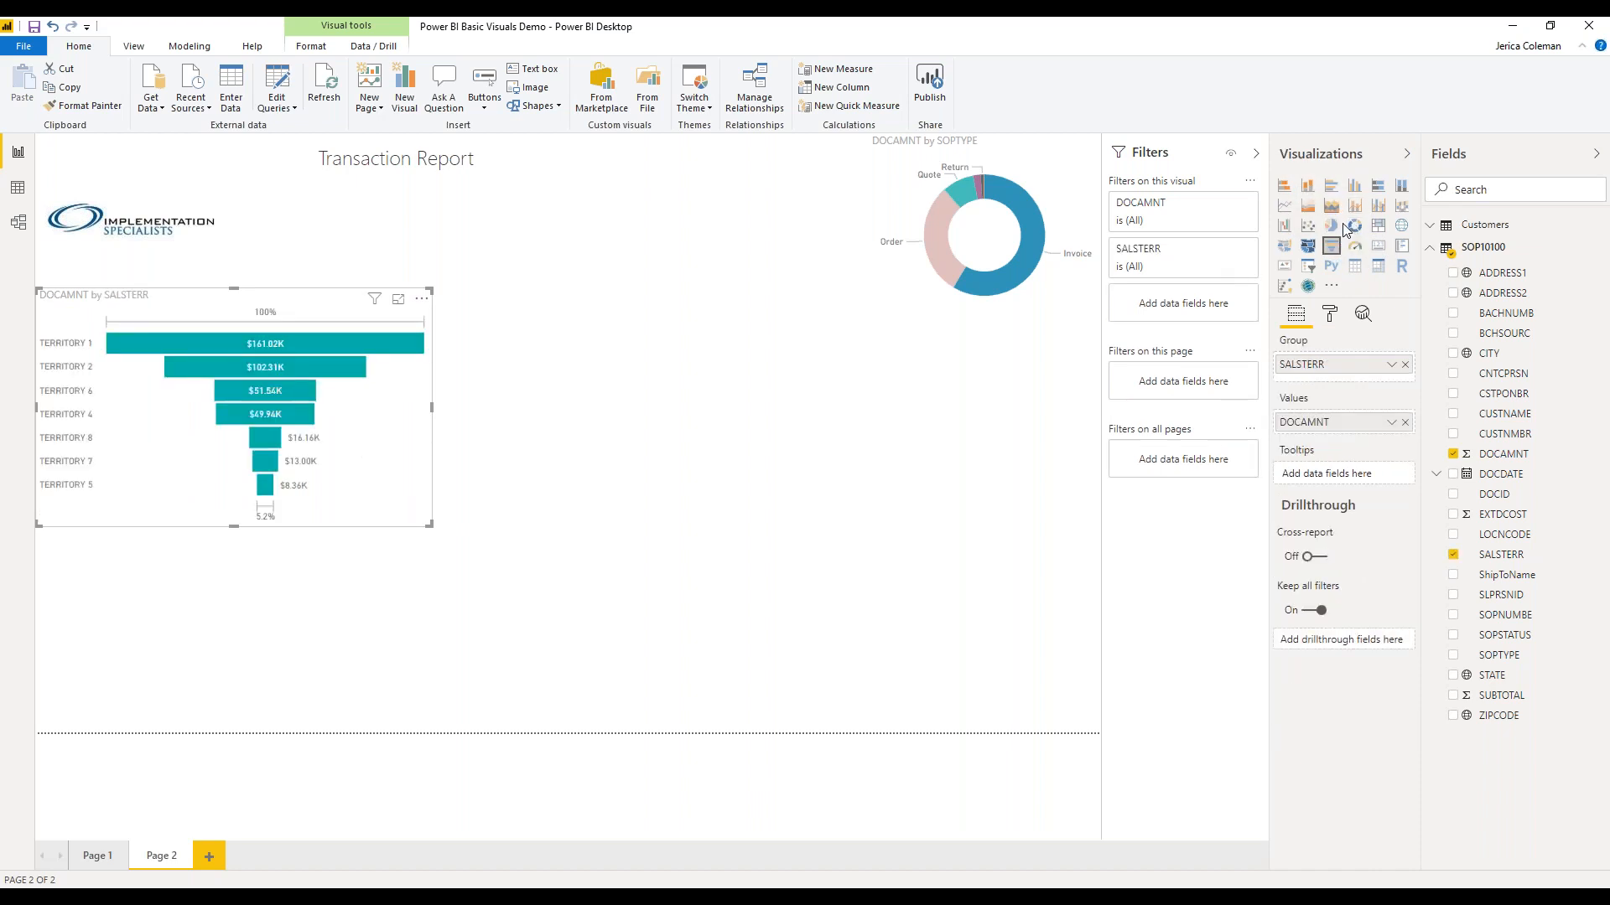
click(1283, 206)
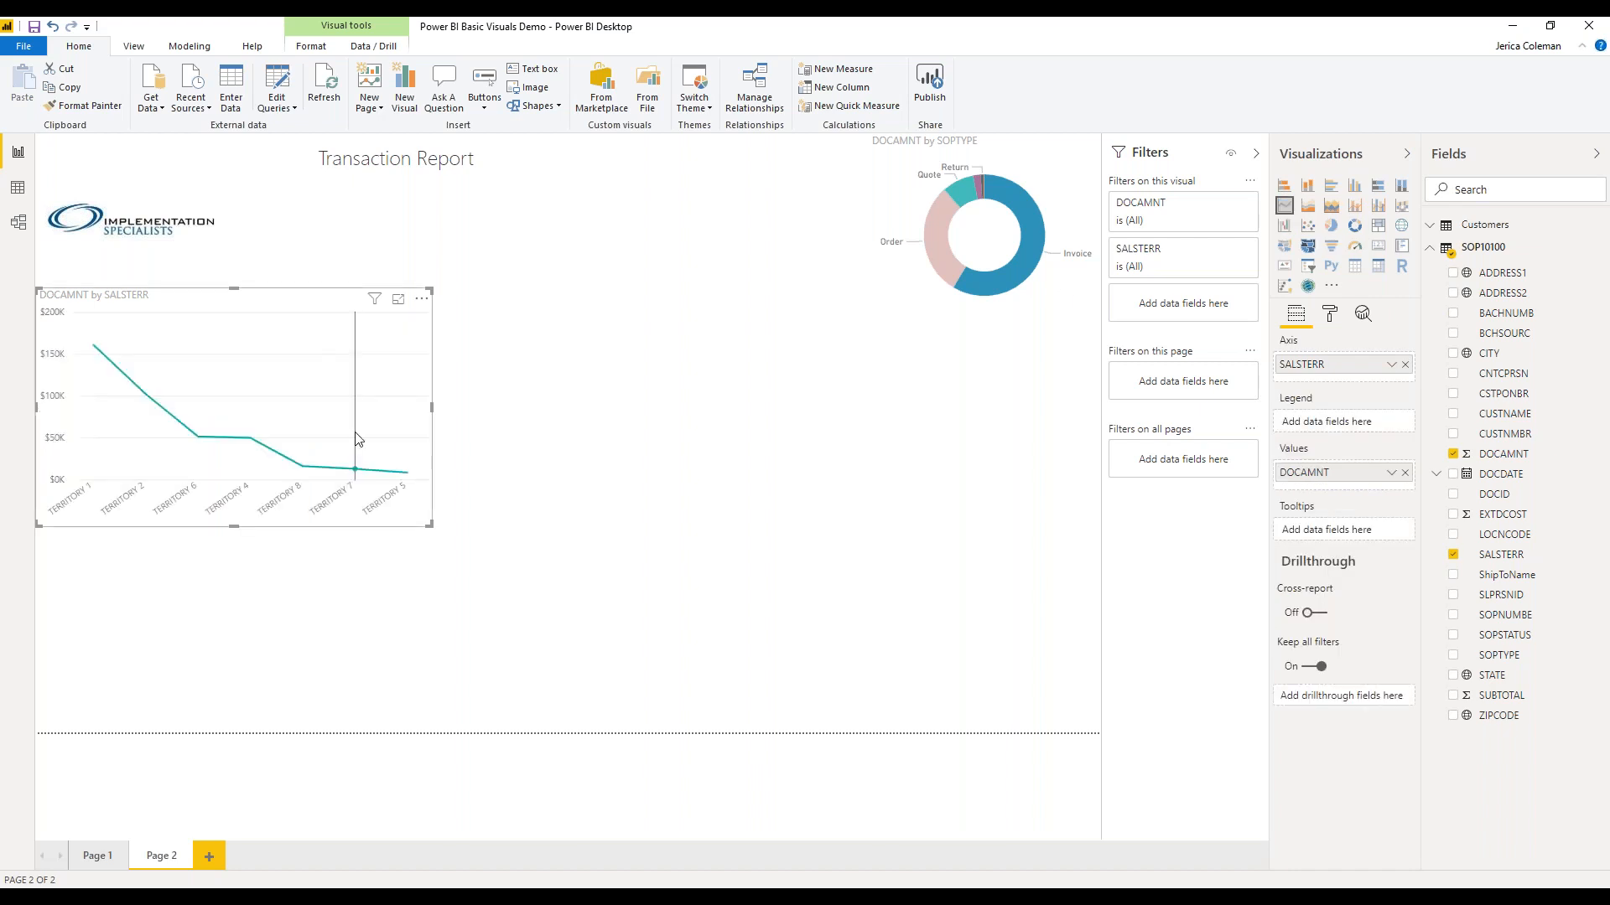
- Make the sales territory line chart narrower and taller, and move it to the page's lower-left corner
drag(431, 525, 398, 557)
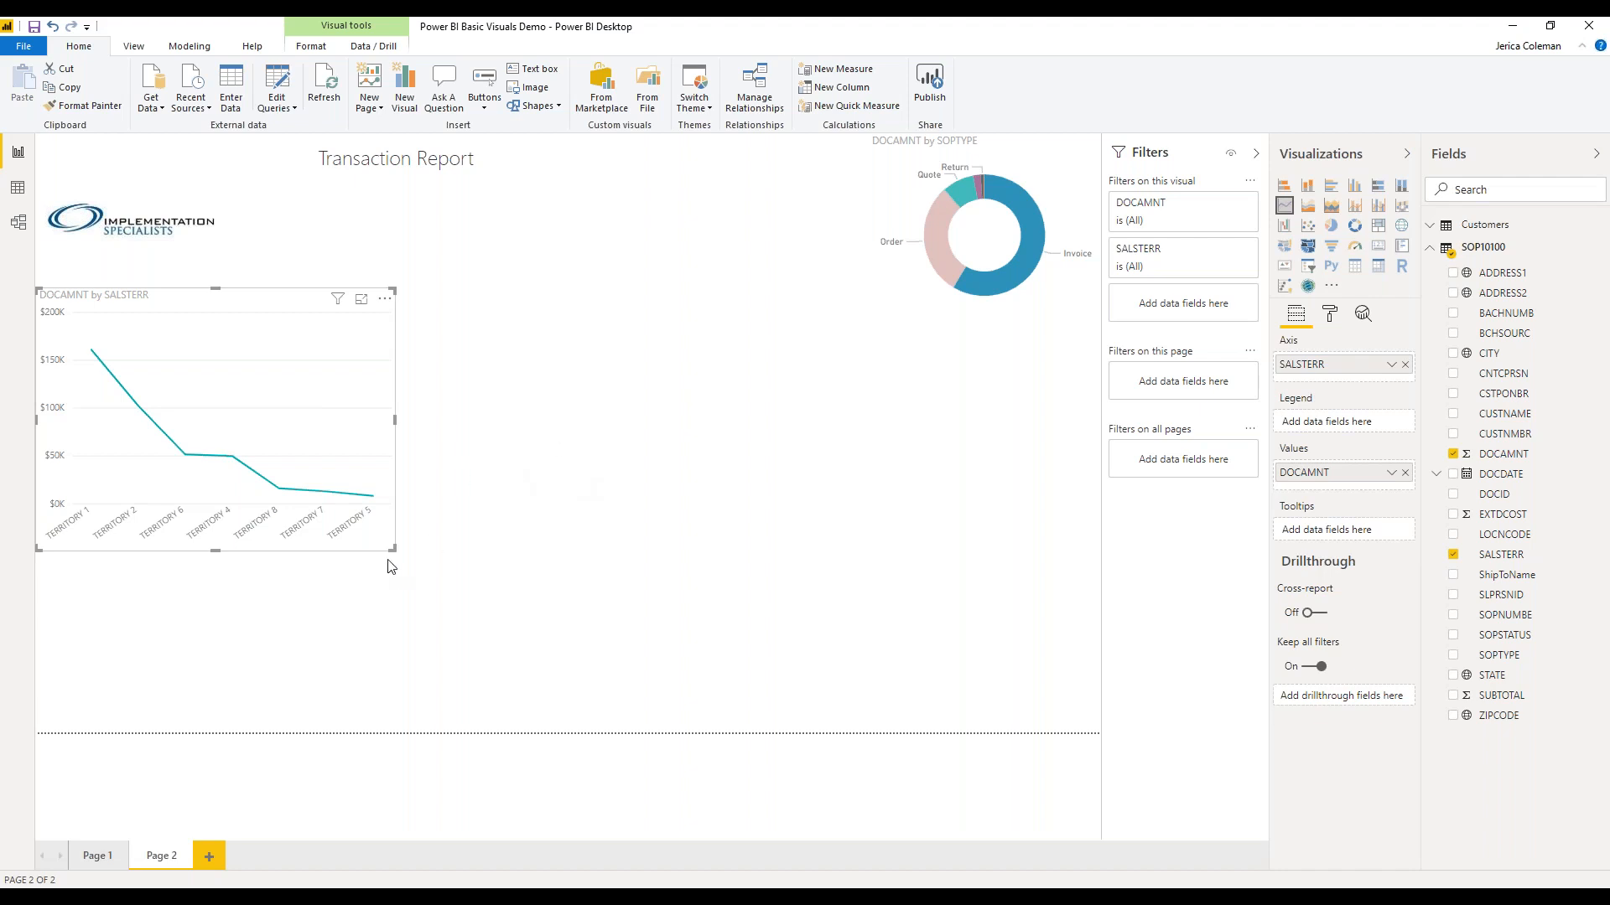
drag(248, 306, 249, 314)
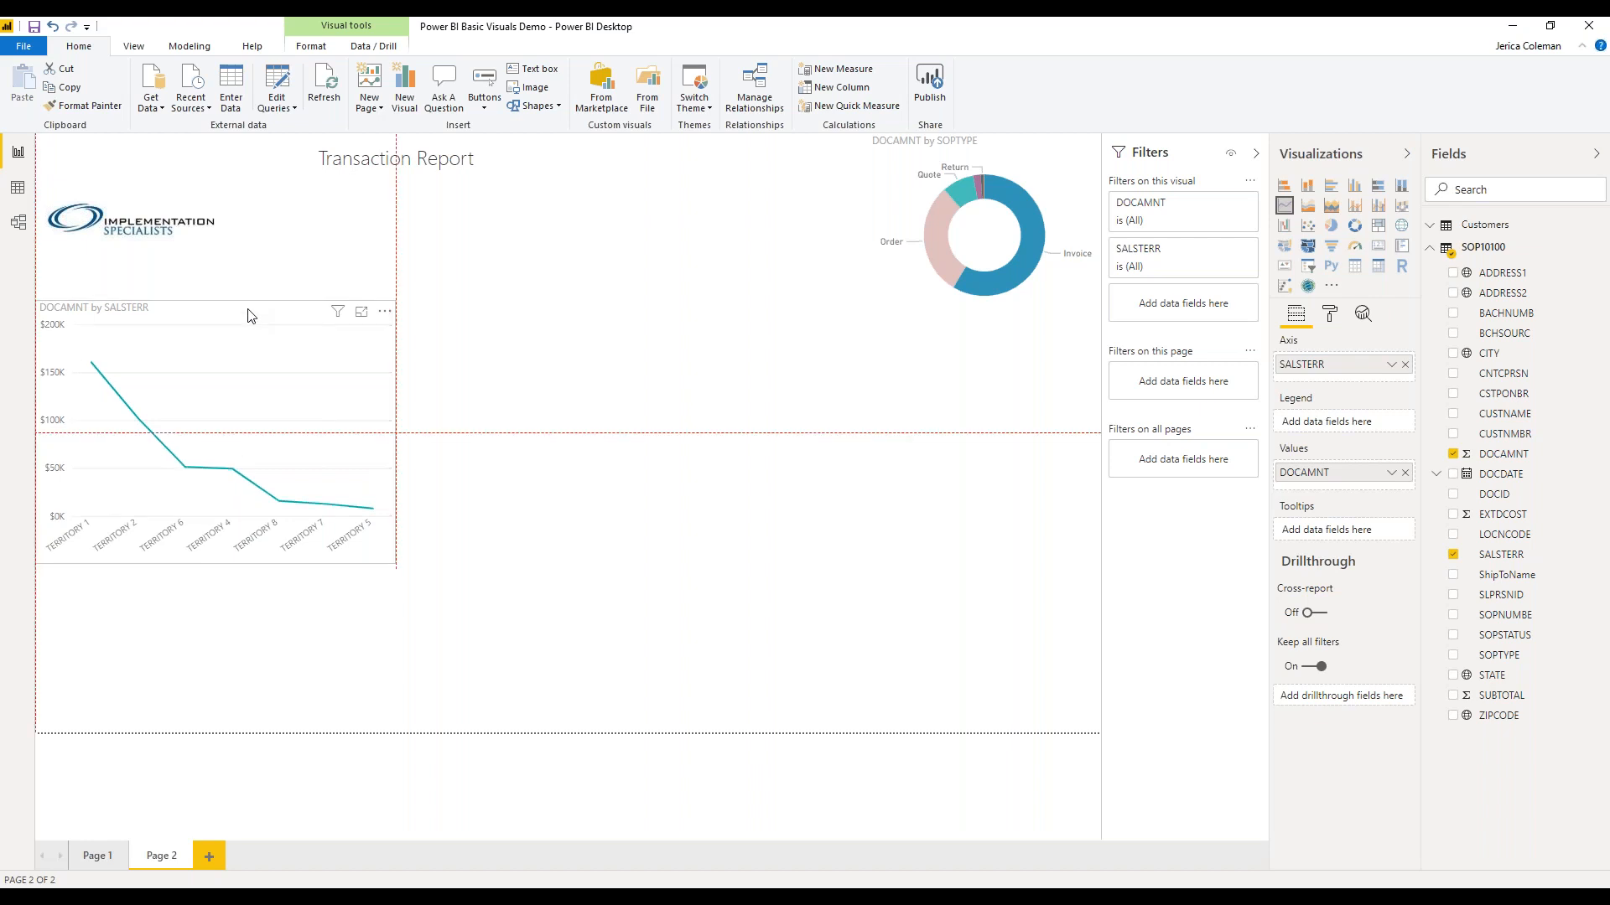
drag(248, 314, 252, 483)
click(647, 348)
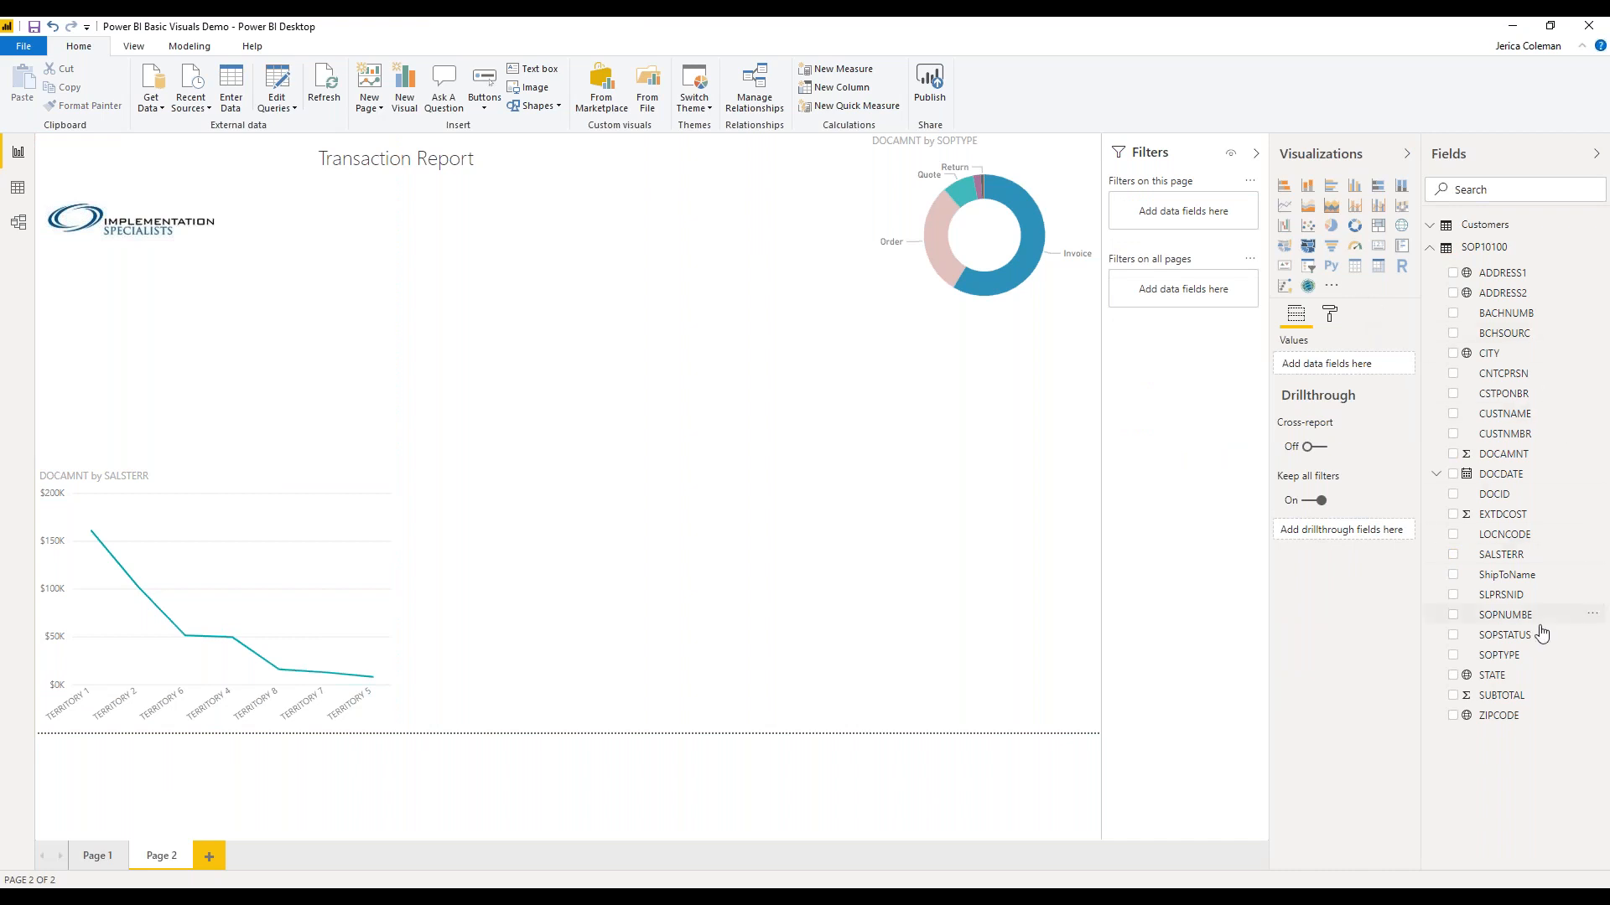
- Create a clustered column chart from SOPSTATUS and SOPTYPE in the page's lower-right corner and widen it
drag(1516, 641, 873, 476)
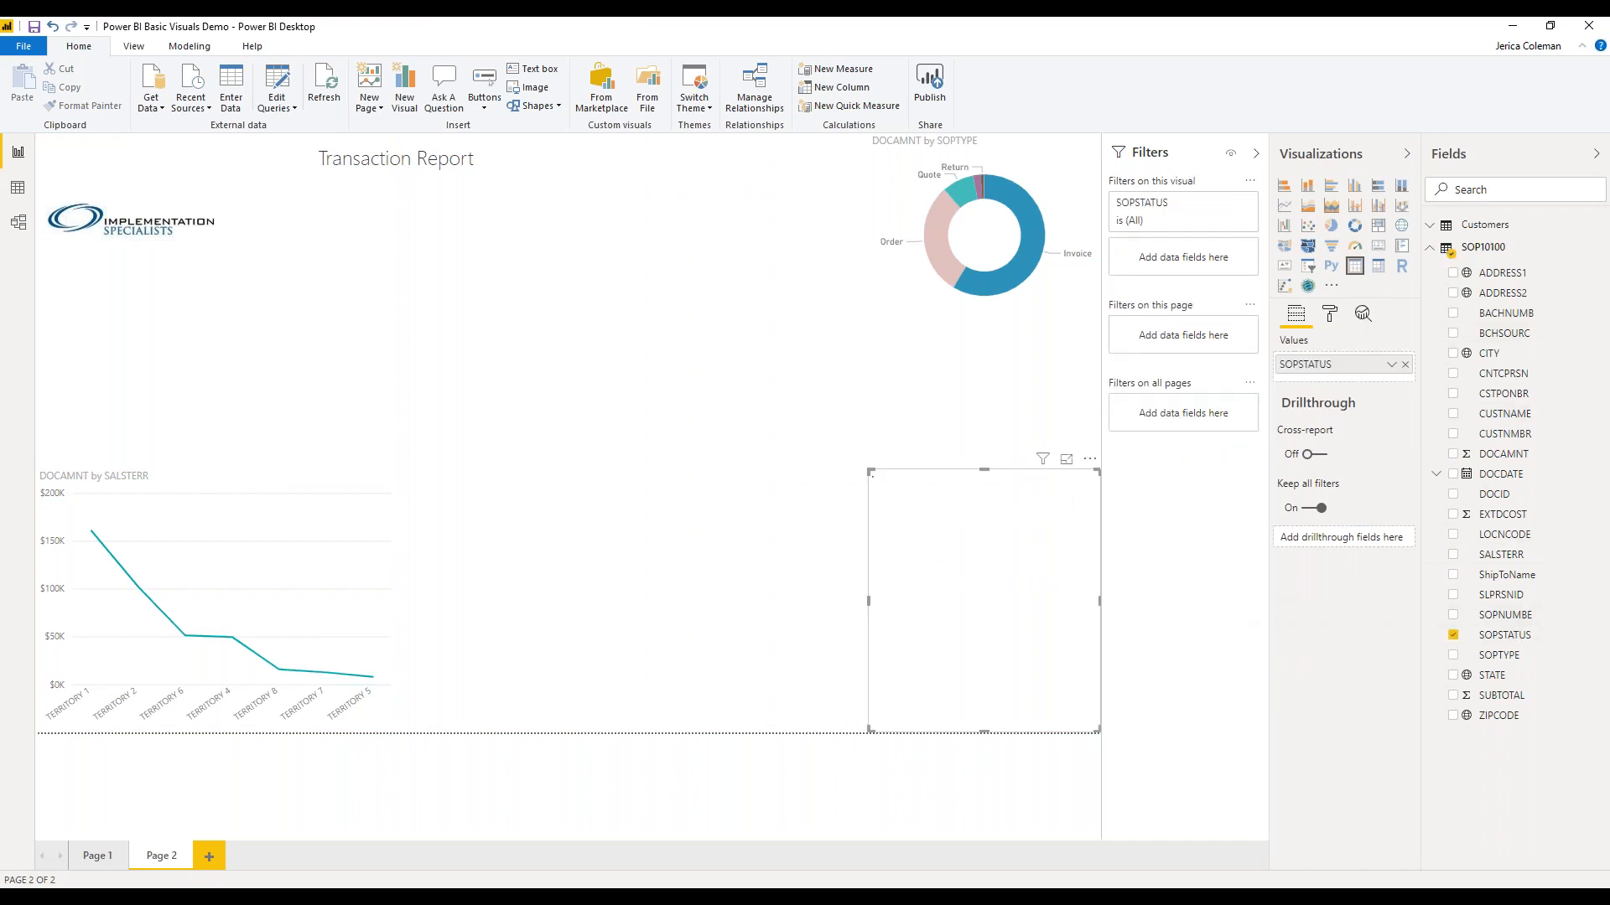
drag(1516, 665, 964, 520)
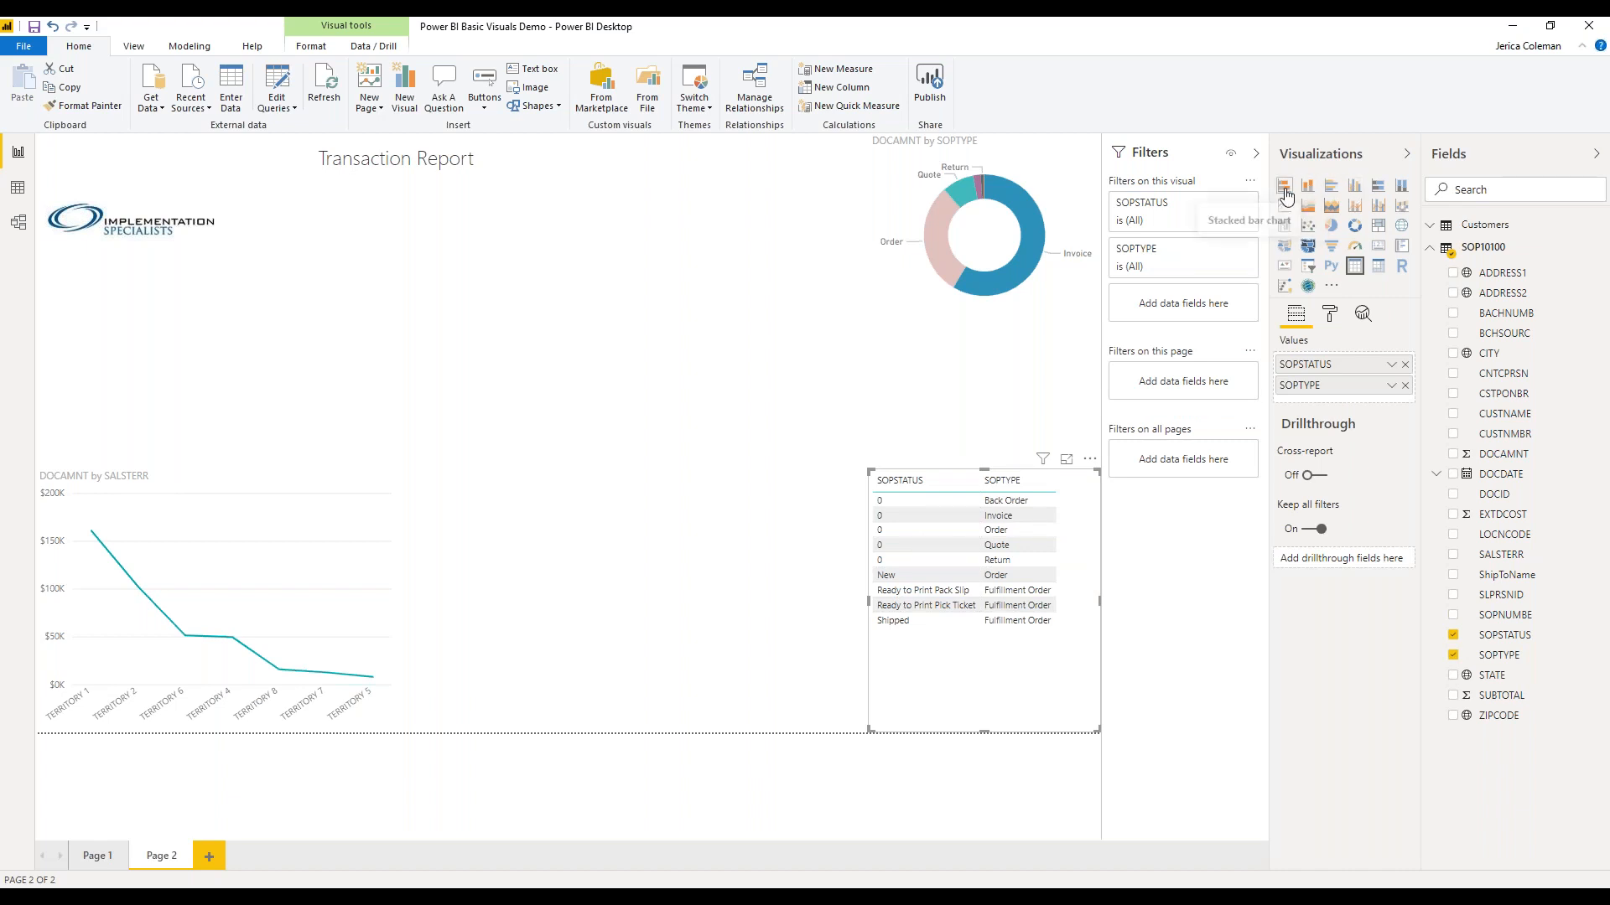
click(1353, 189)
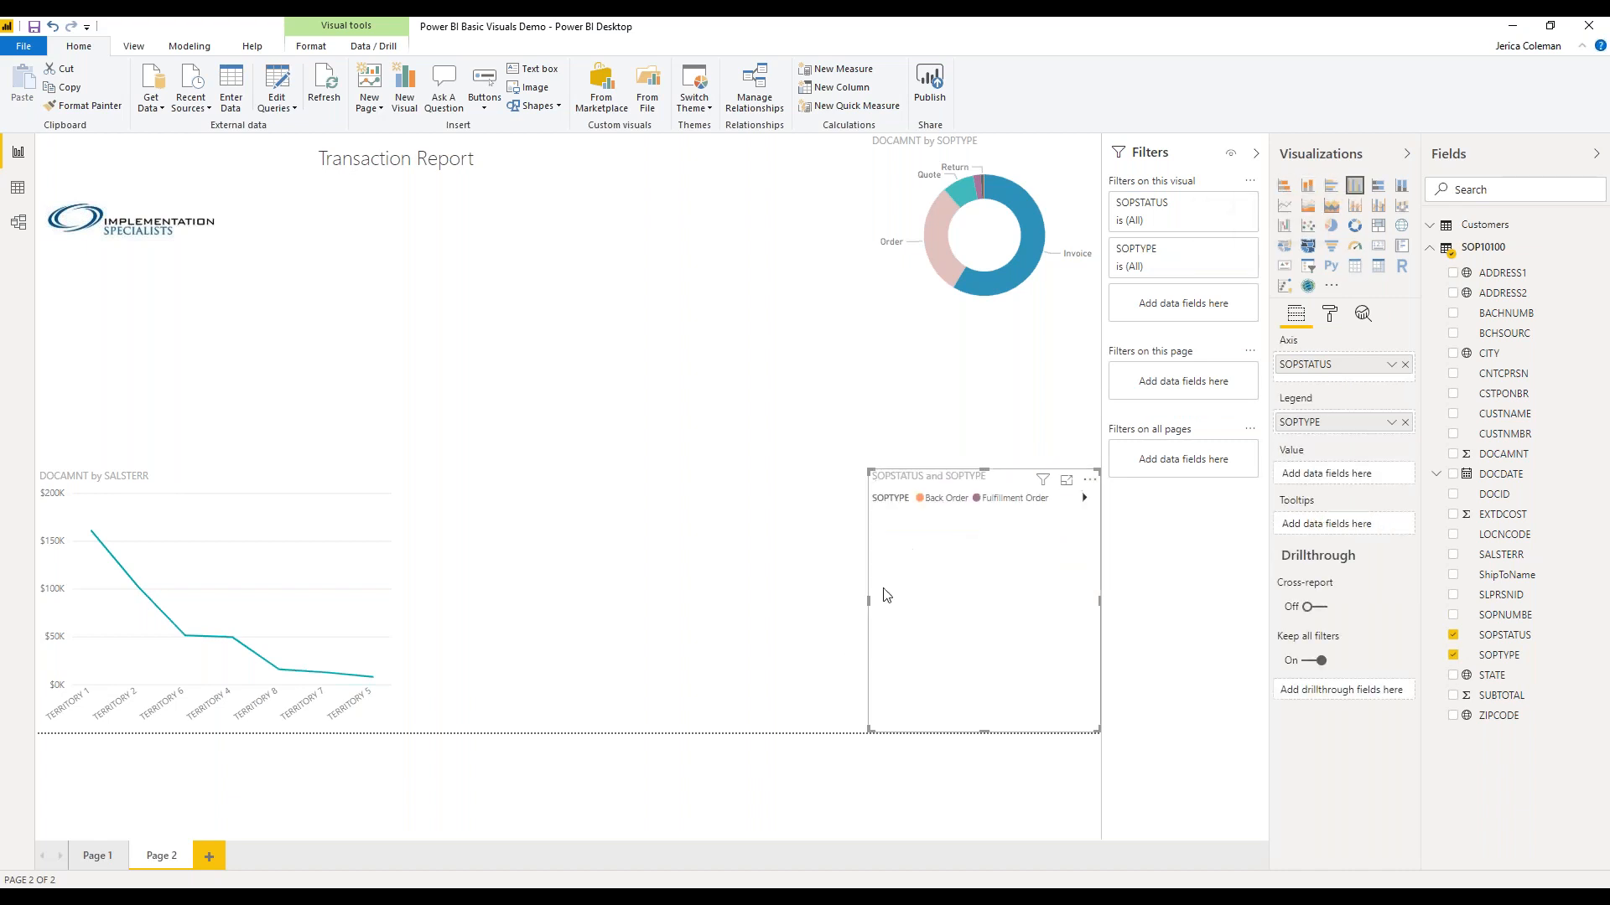
drag(869, 600, 703, 600)
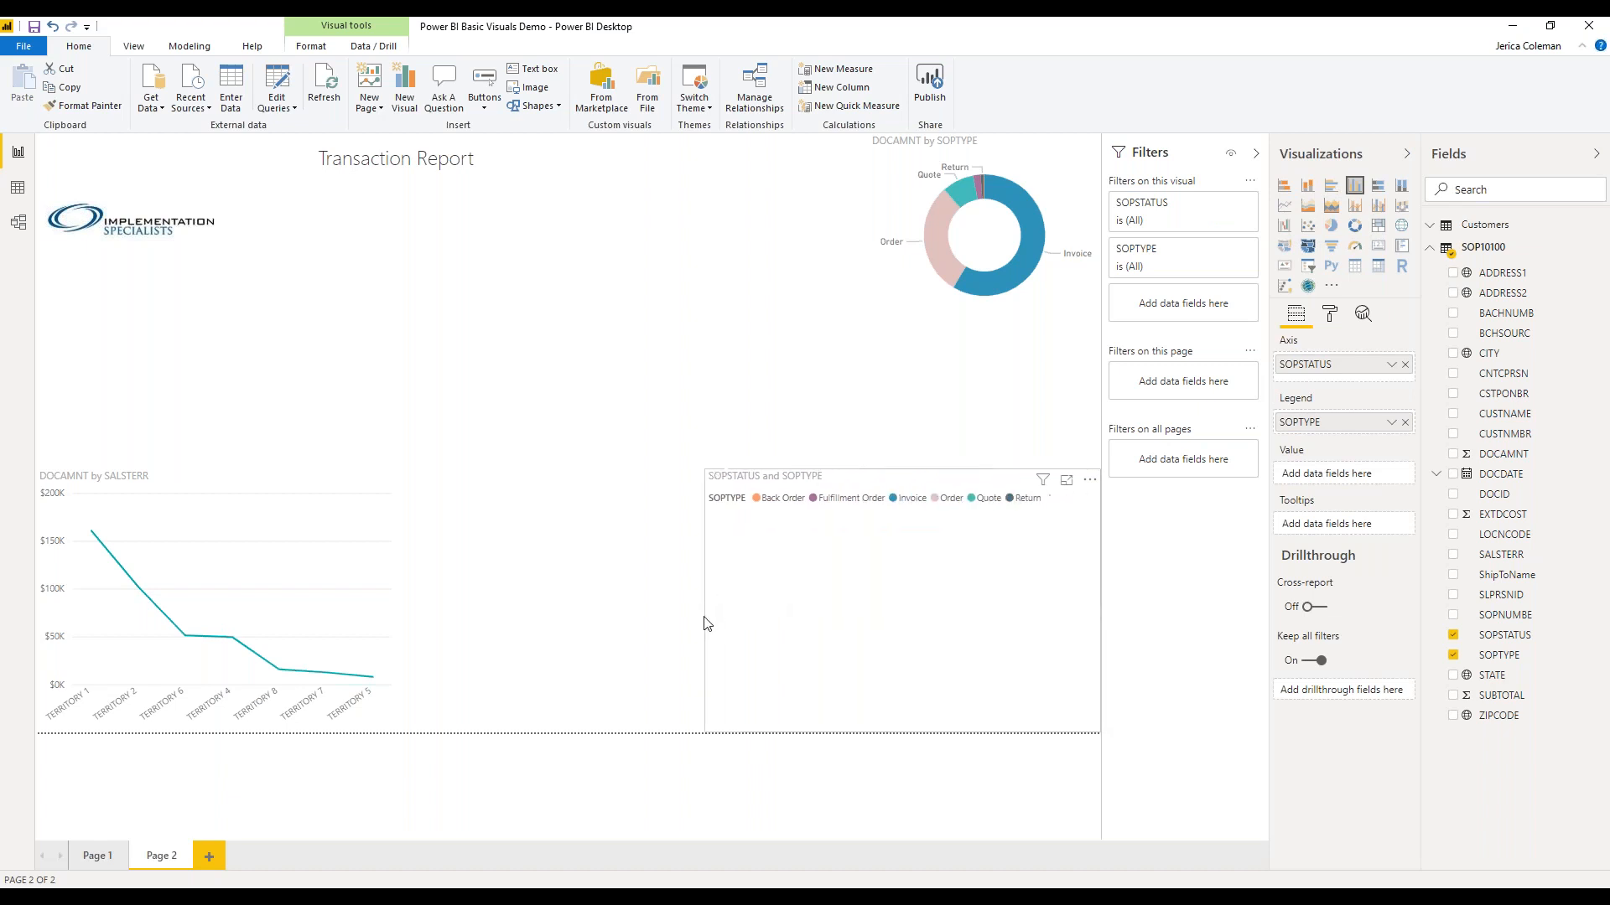
click(1333, 192)
click(1354, 186)
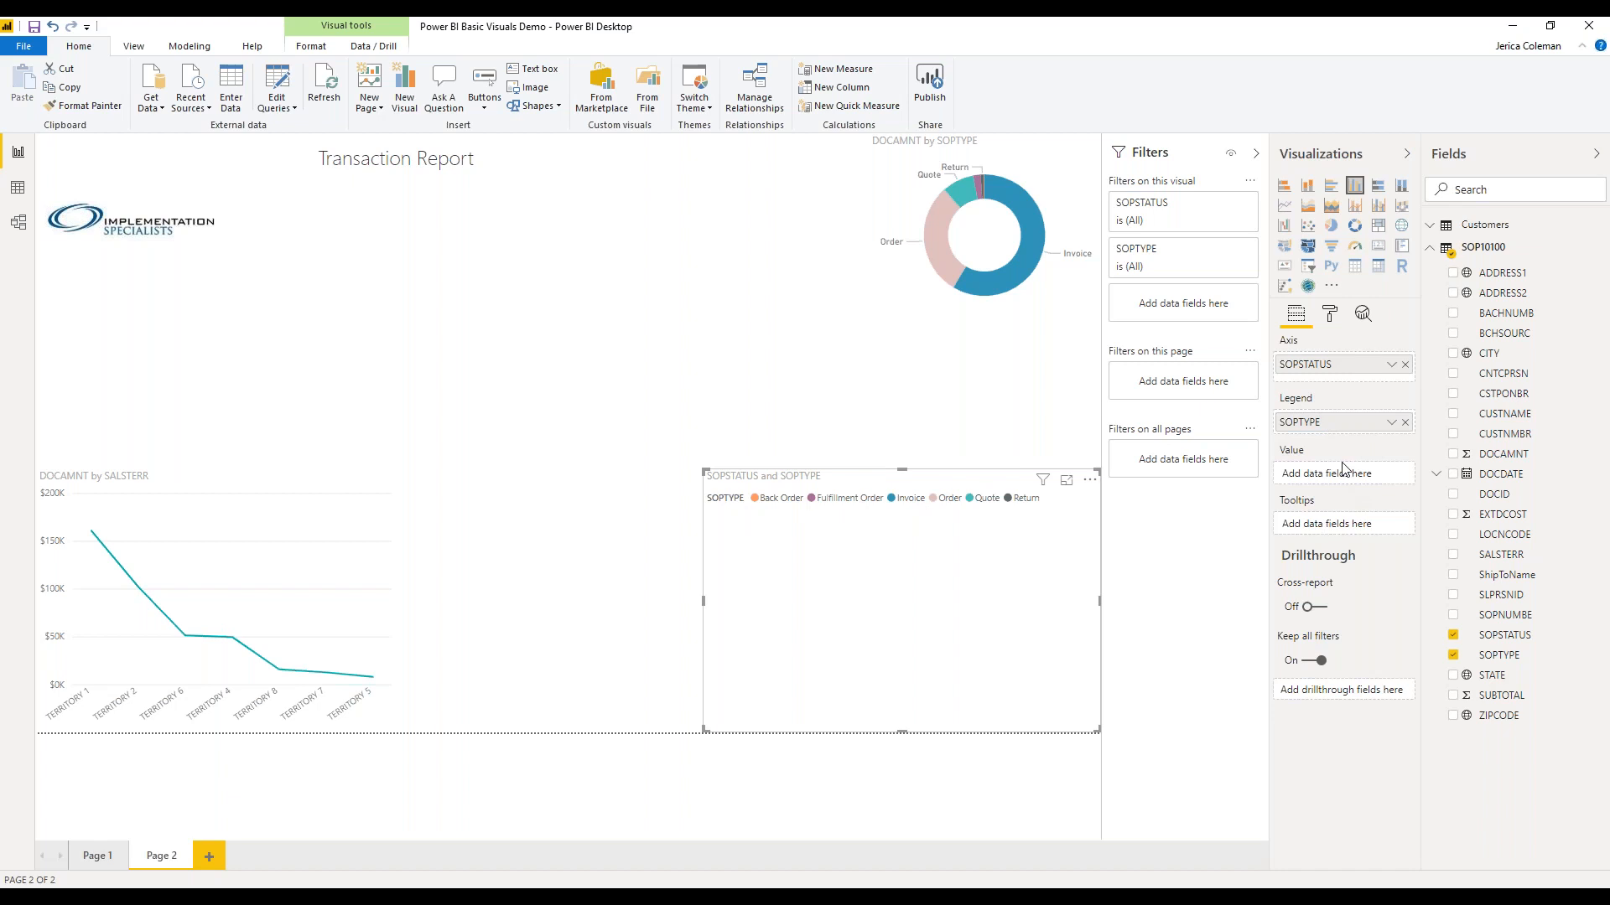
- Reassign SOPTYPE as the column chart's value and SOPSTATUS as its legend, and widen the chart further
drag(1329, 427, 1328, 478)
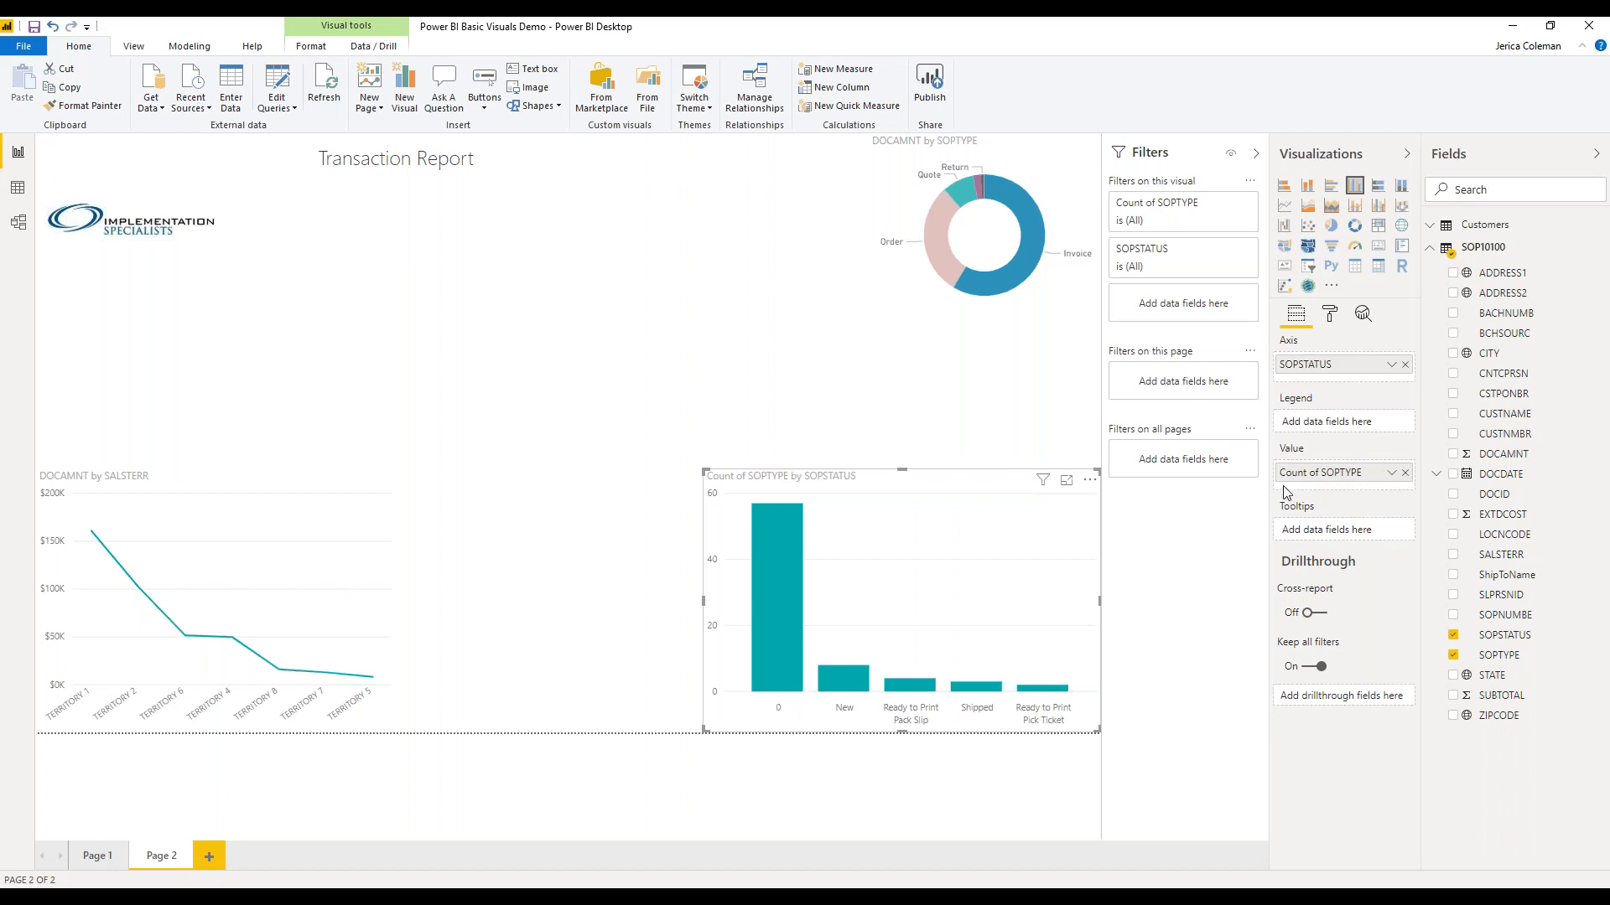
click(1392, 475)
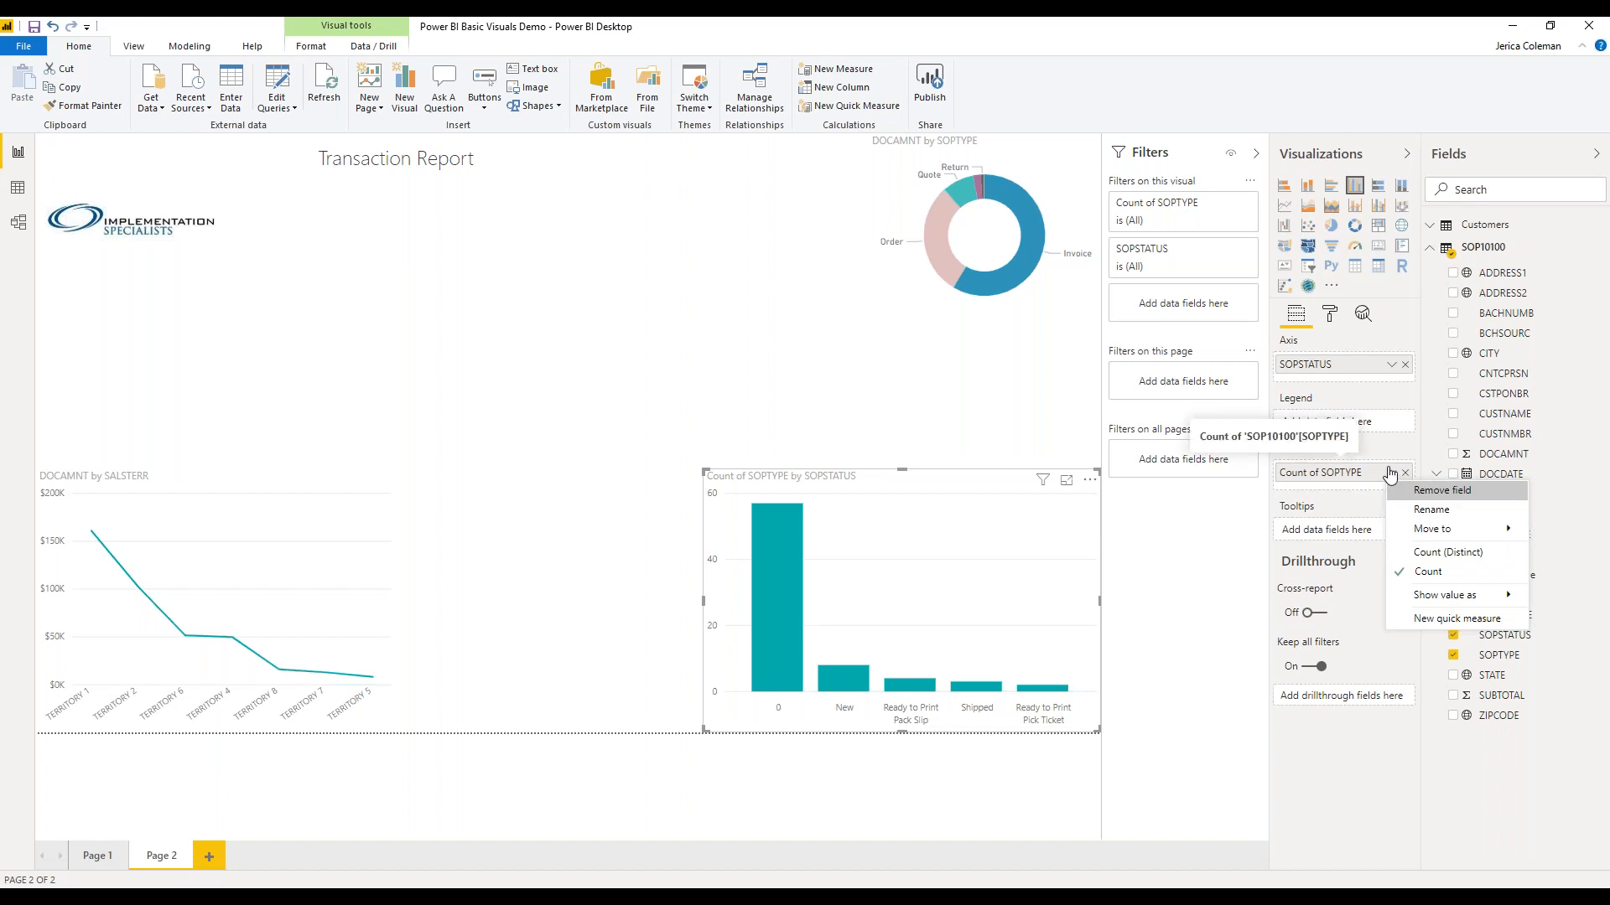
click(1358, 449)
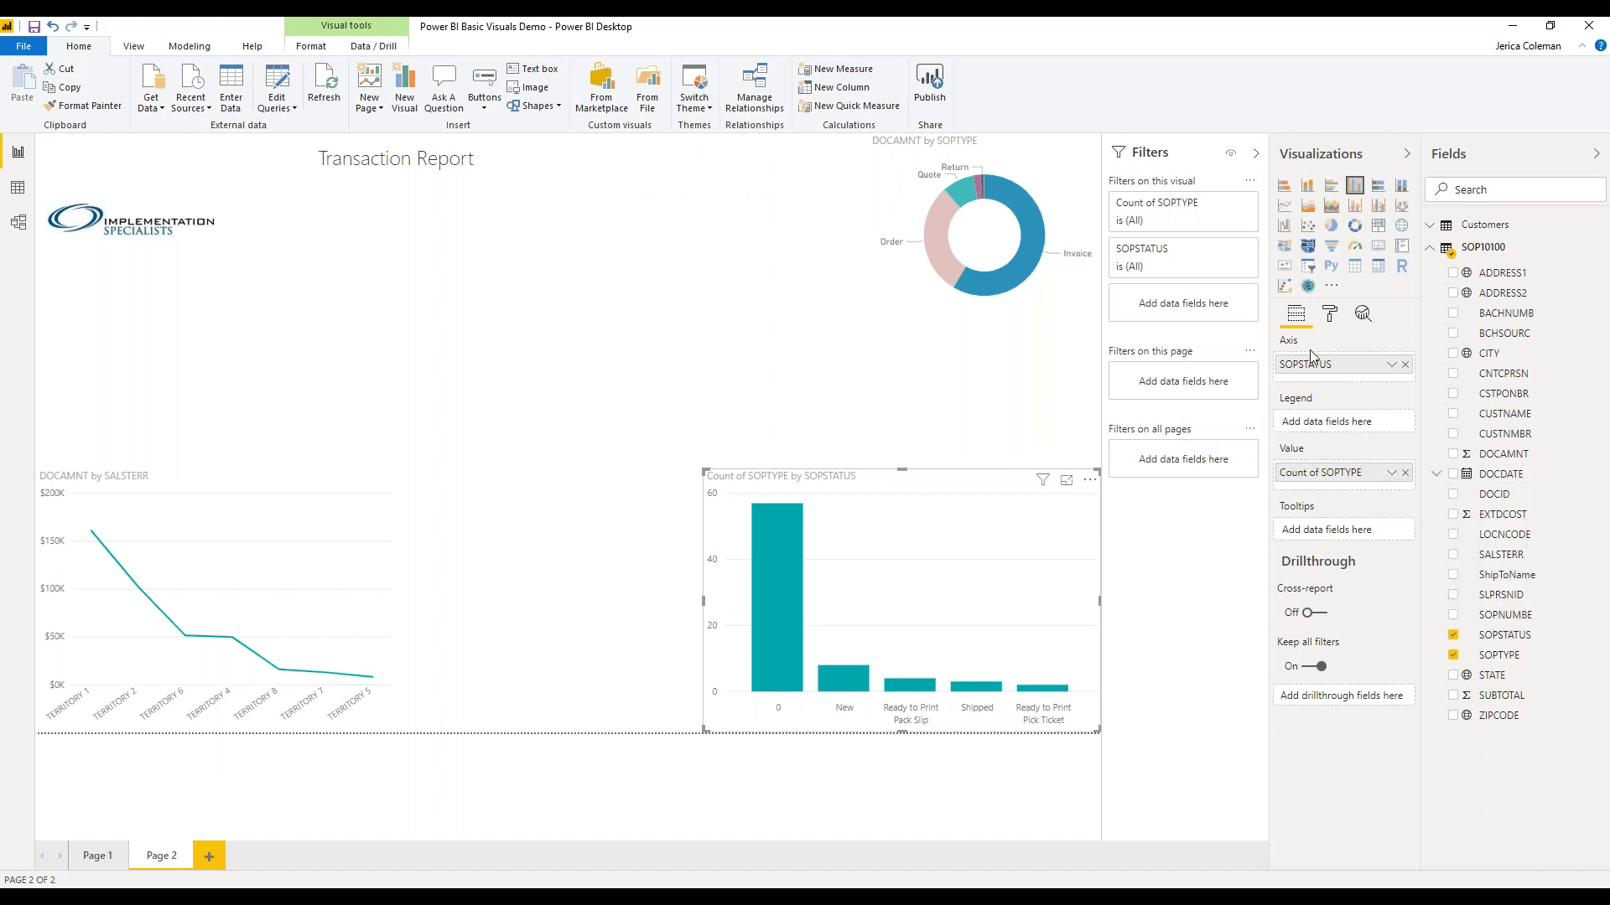
drag(1312, 365, 1327, 425)
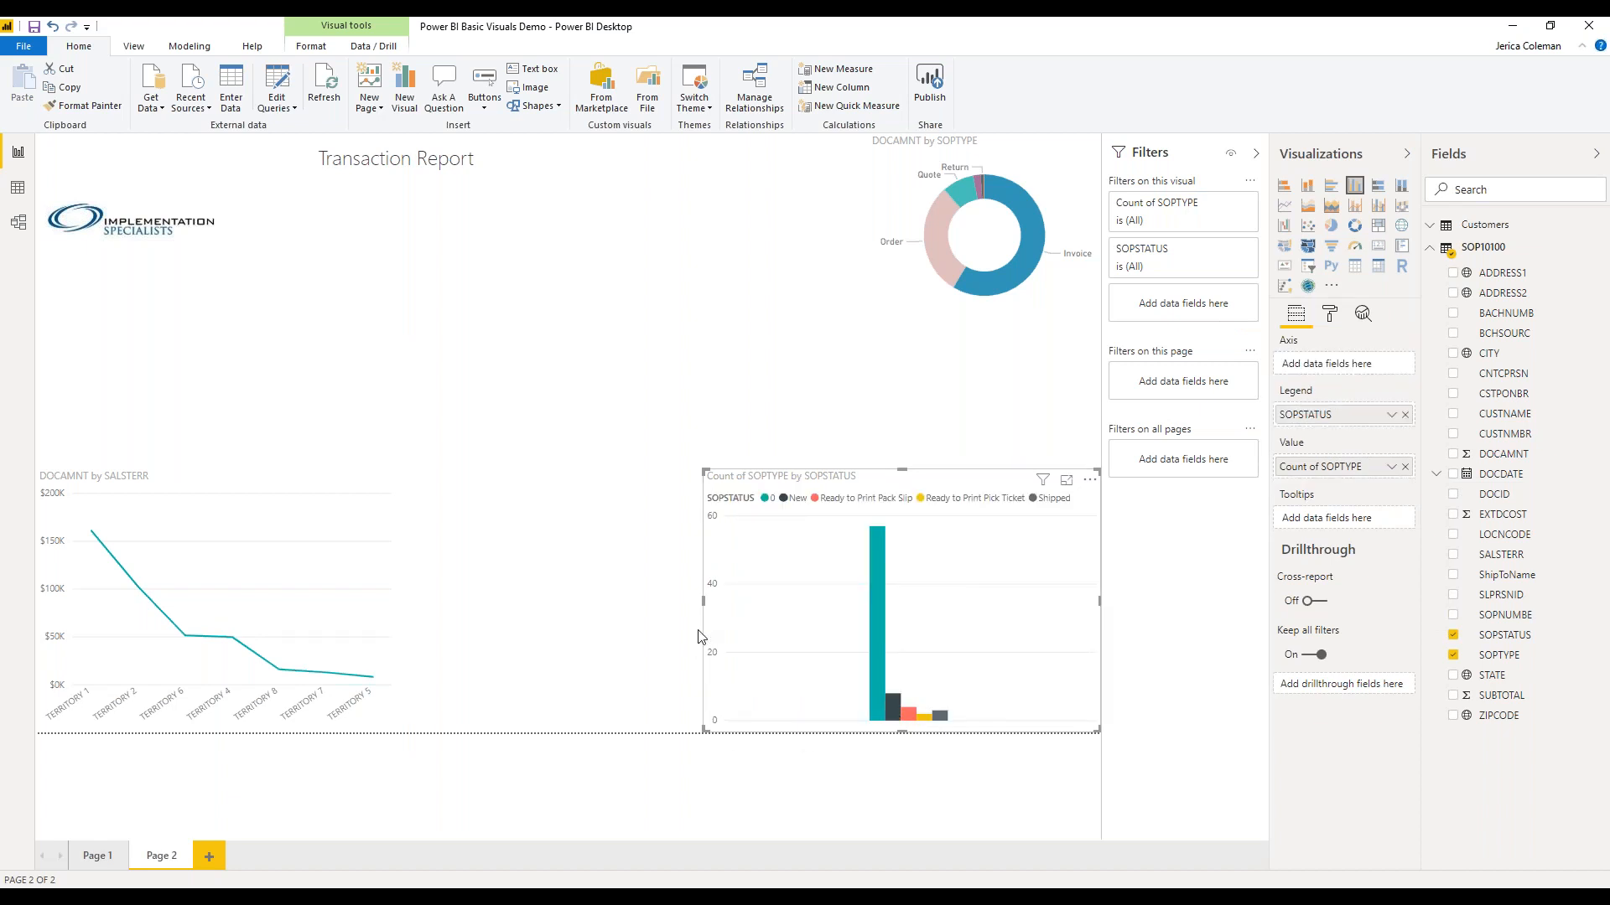
drag(704, 601, 643, 601)
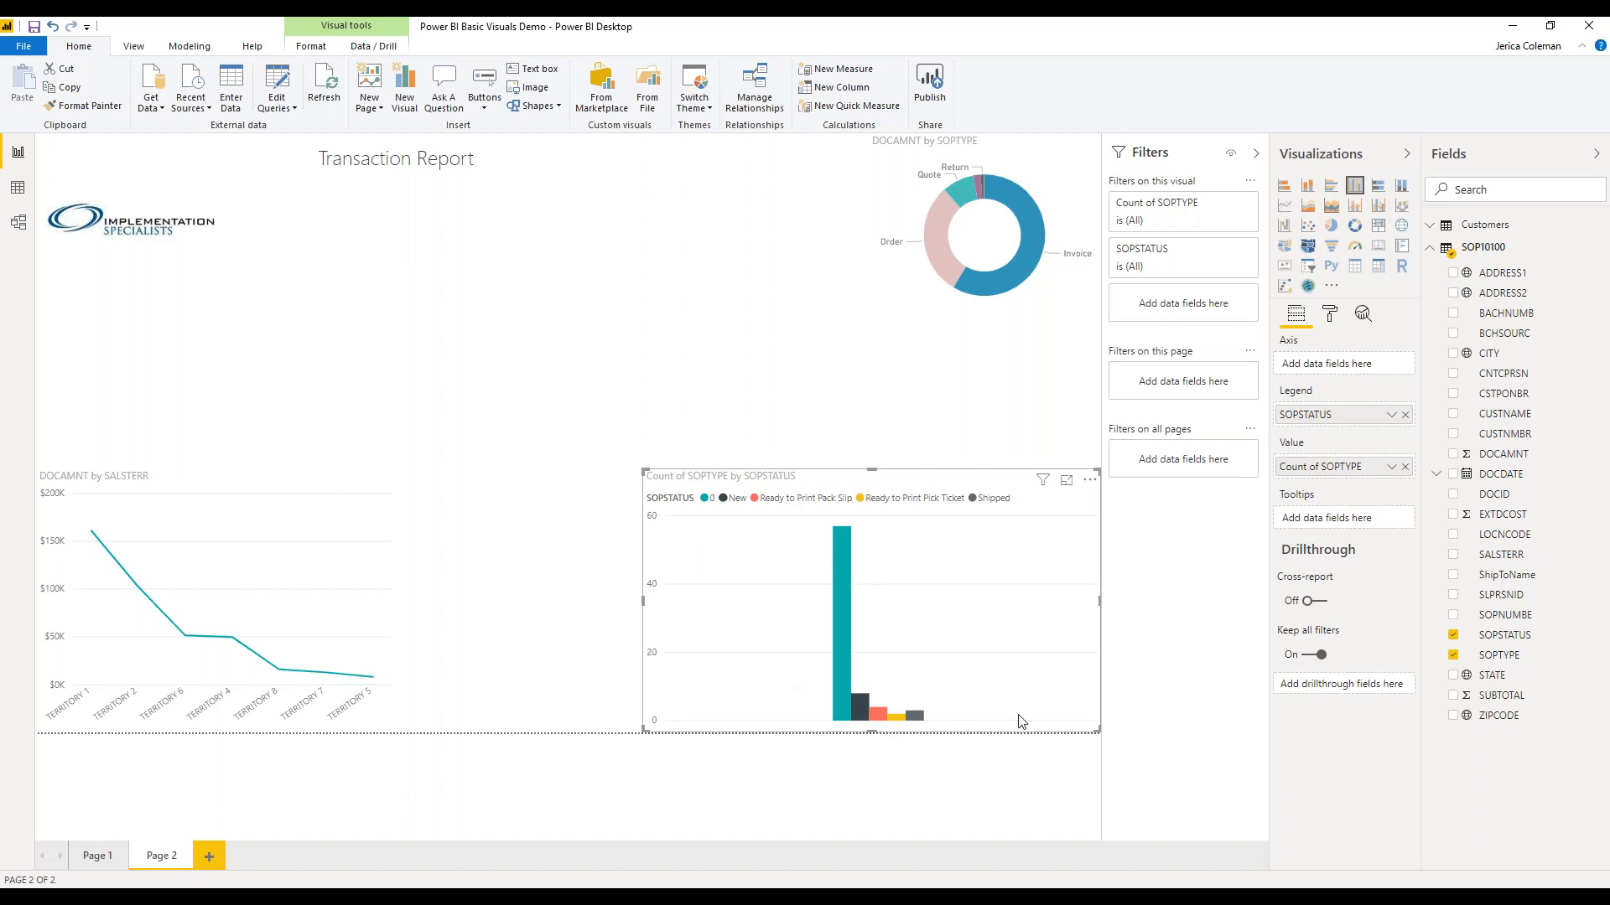
click(702, 376)
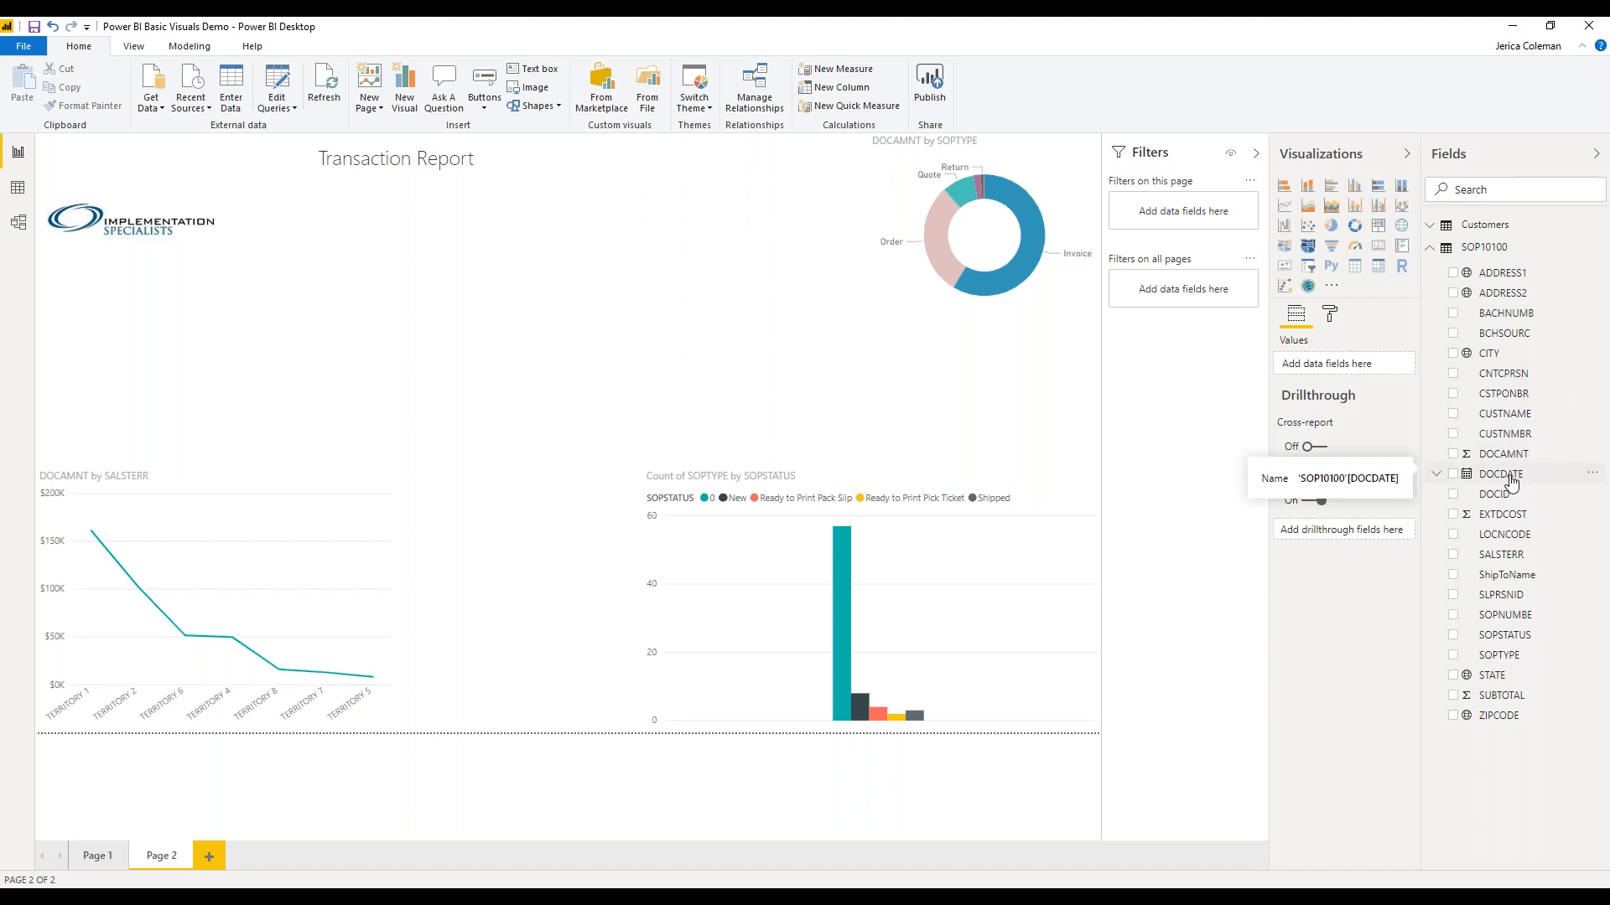
- Create a clustered column chart below the title with DOCDATE as axis and DOCAMNT as value, and enlarge it
drag(1510, 481, 495, 289)
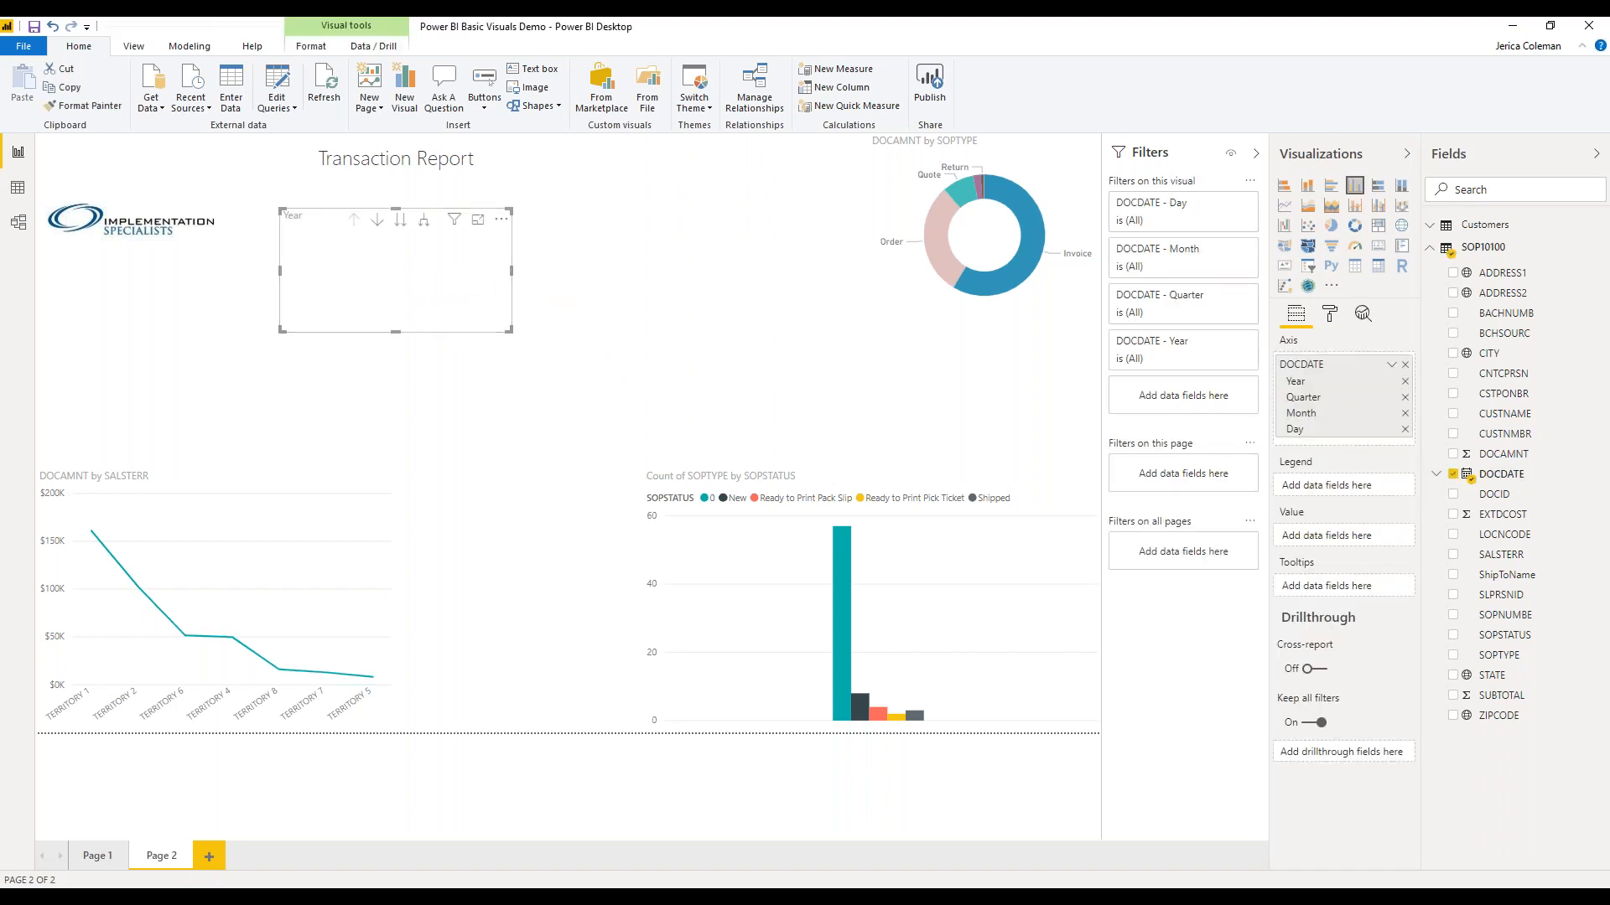
drag(1512, 456, 415, 284)
drag(509, 331, 708, 430)
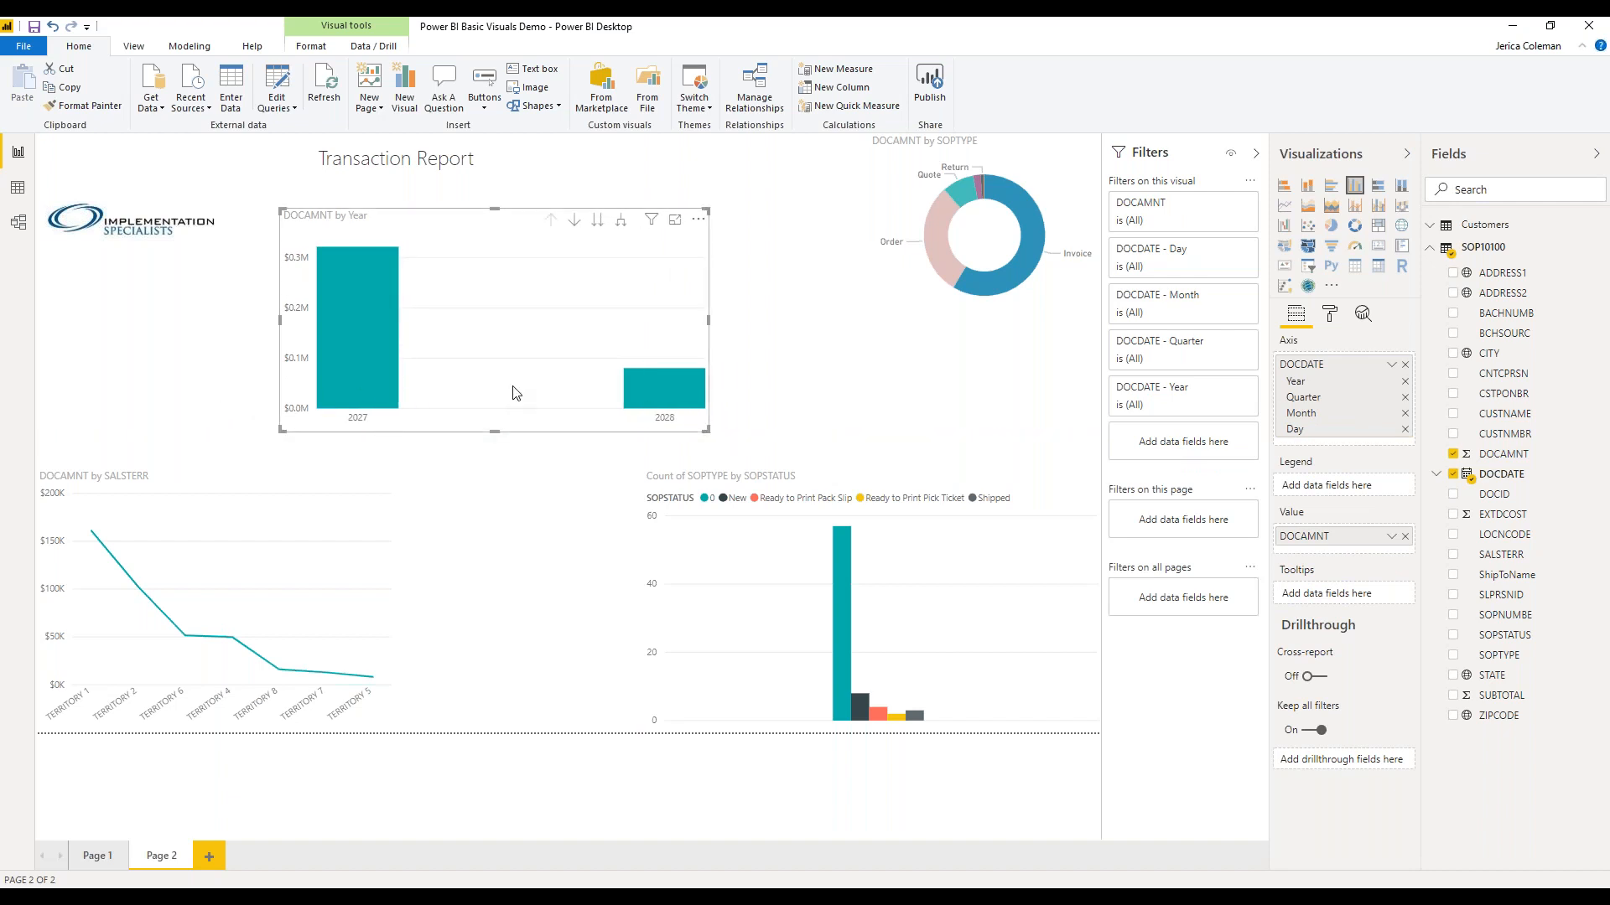
- Turn on drill mode in the DOCDATE chart, drill into 2027 and Qtr 2, and drill back up to years
click(574, 221)
click(355, 339)
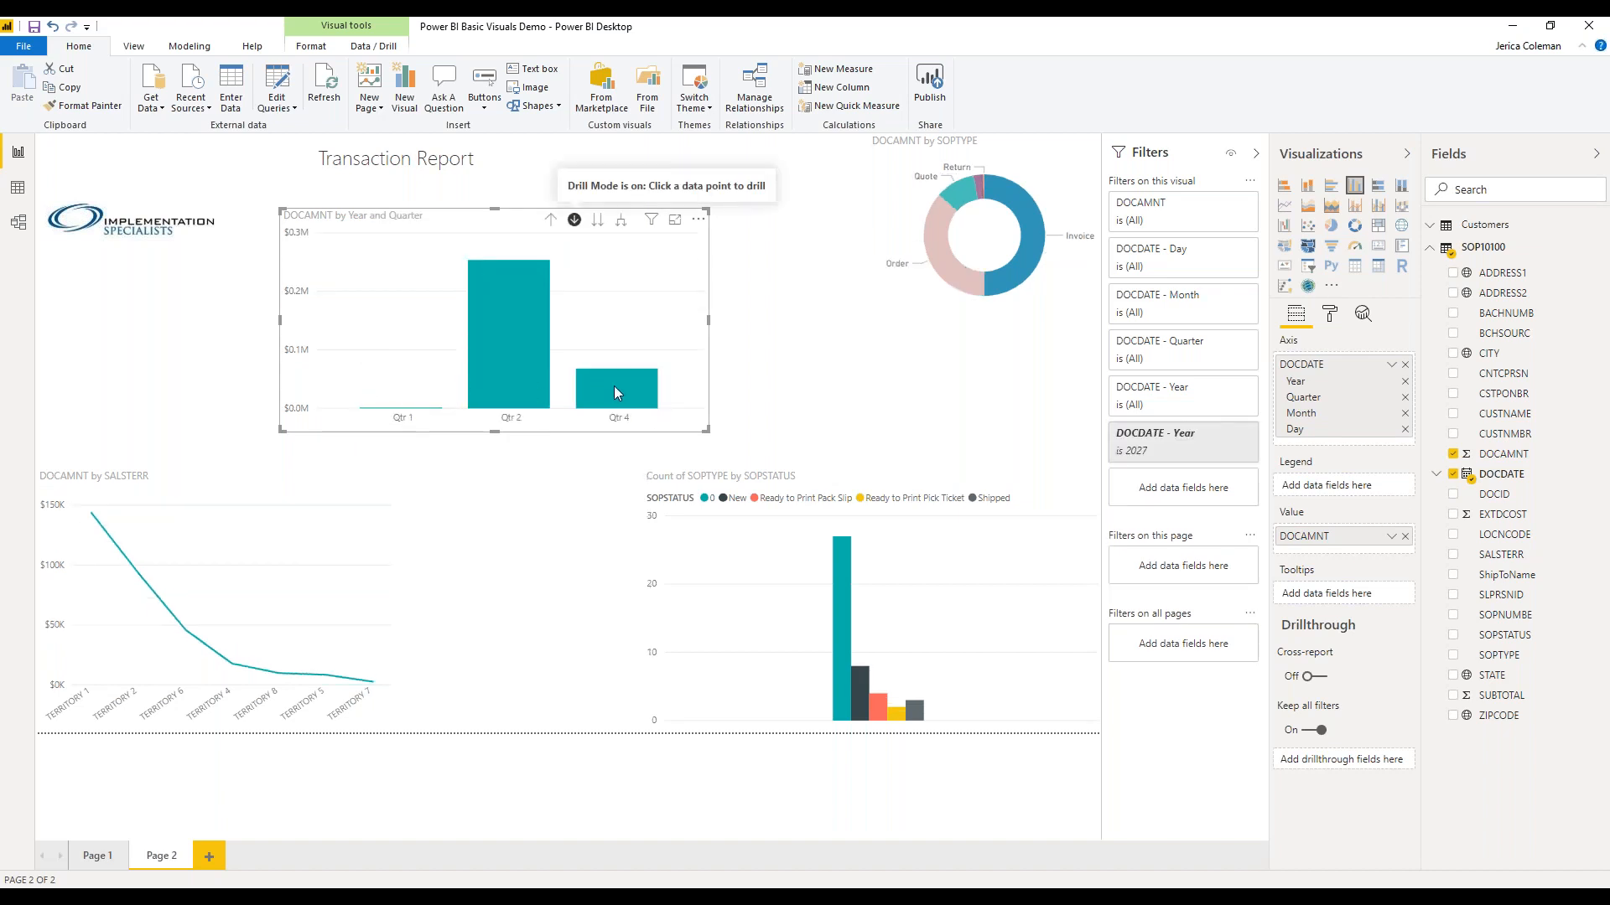
click(511, 375)
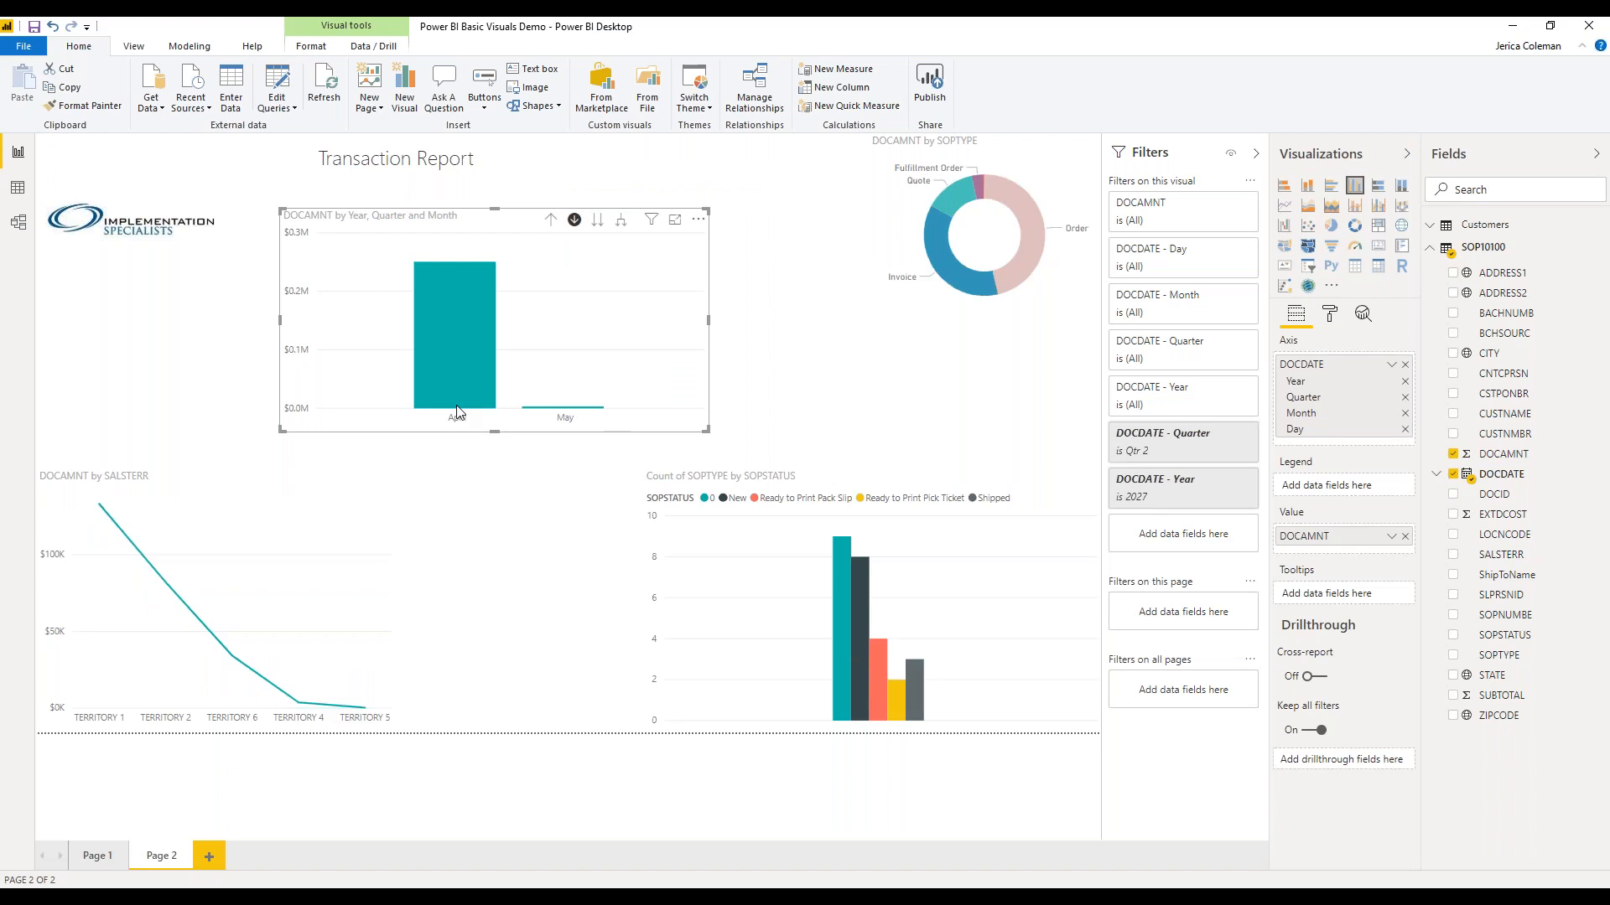
click(550, 221)
click(550, 221)
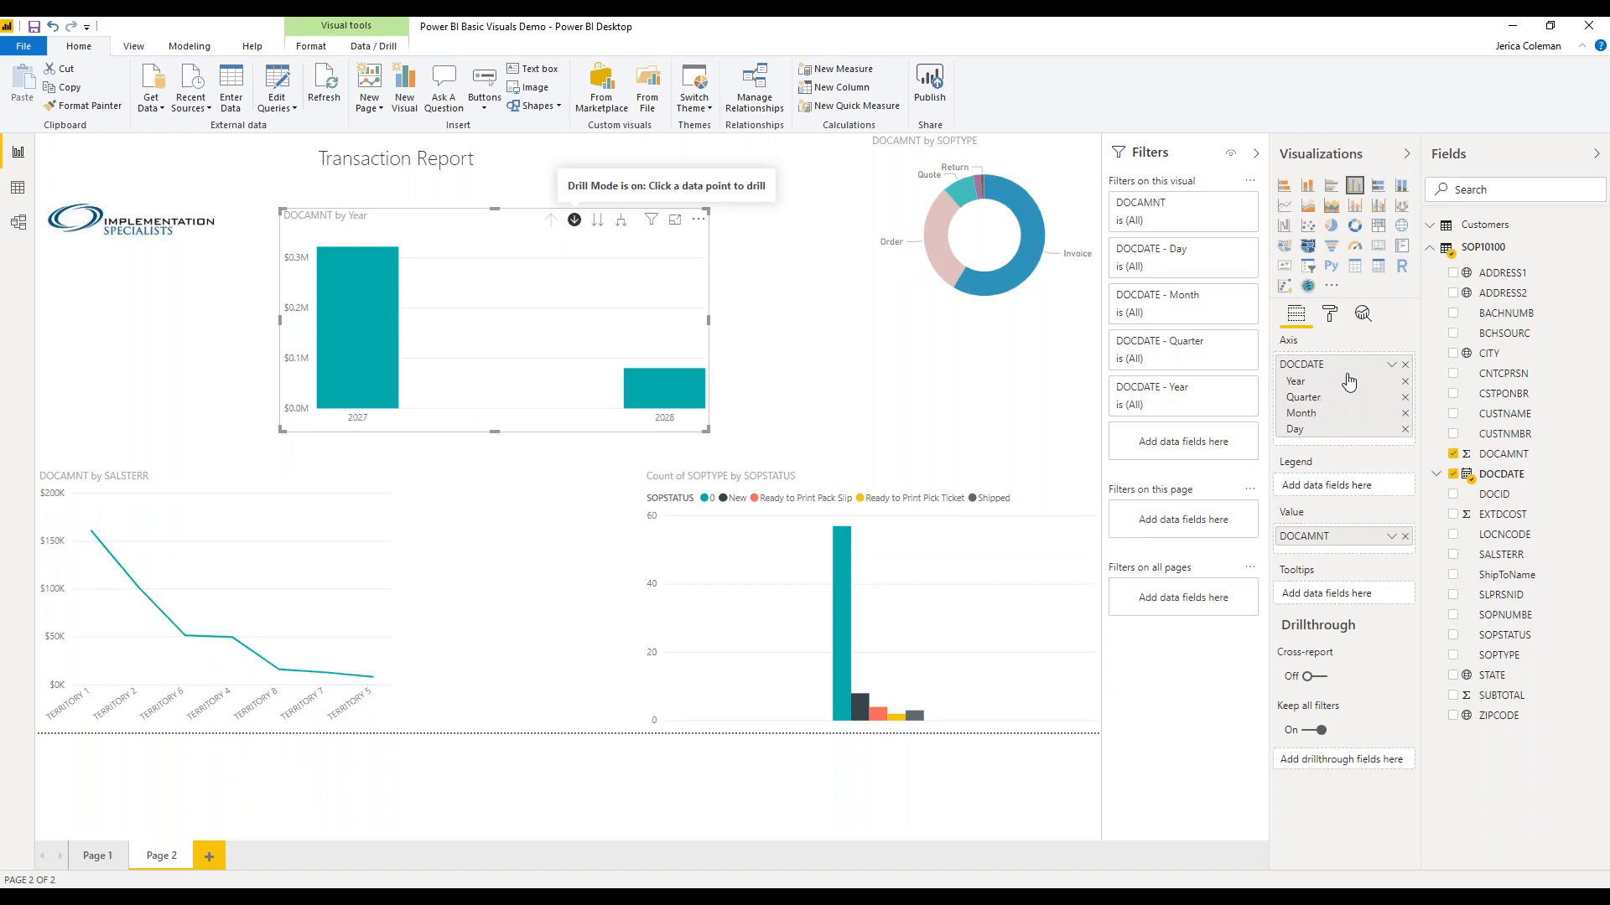
- Remove Quarter from the DOCDATE hierarchy, shrink the chart, and place it between the title and the donut chart
click(1405, 399)
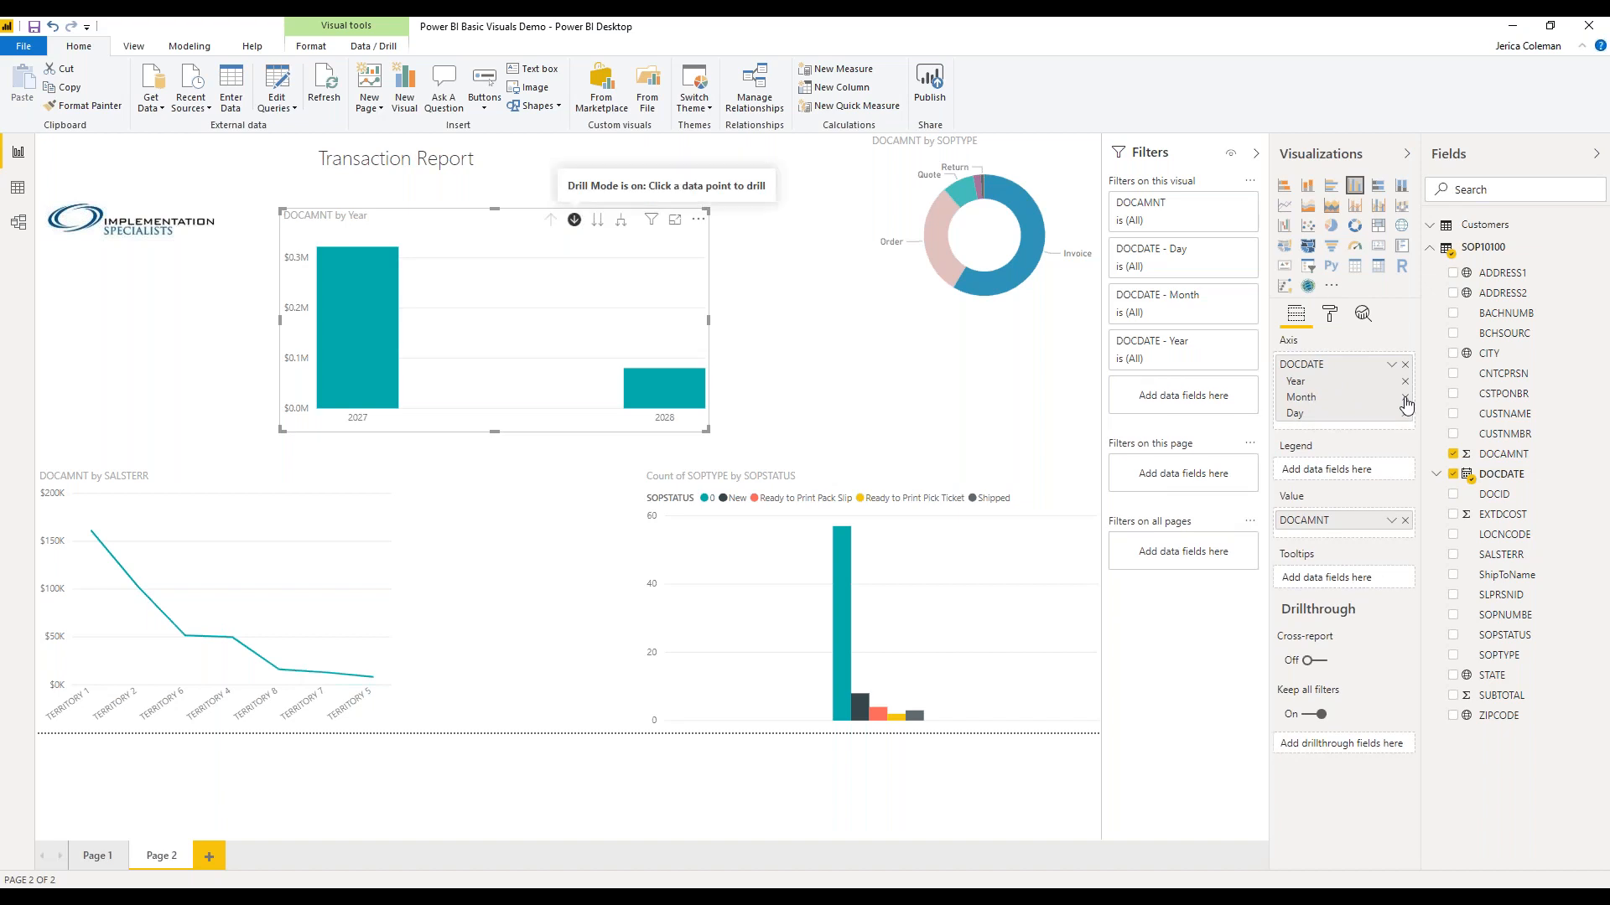
drag(705, 429, 619, 390)
drag(392, 227, 625, 145)
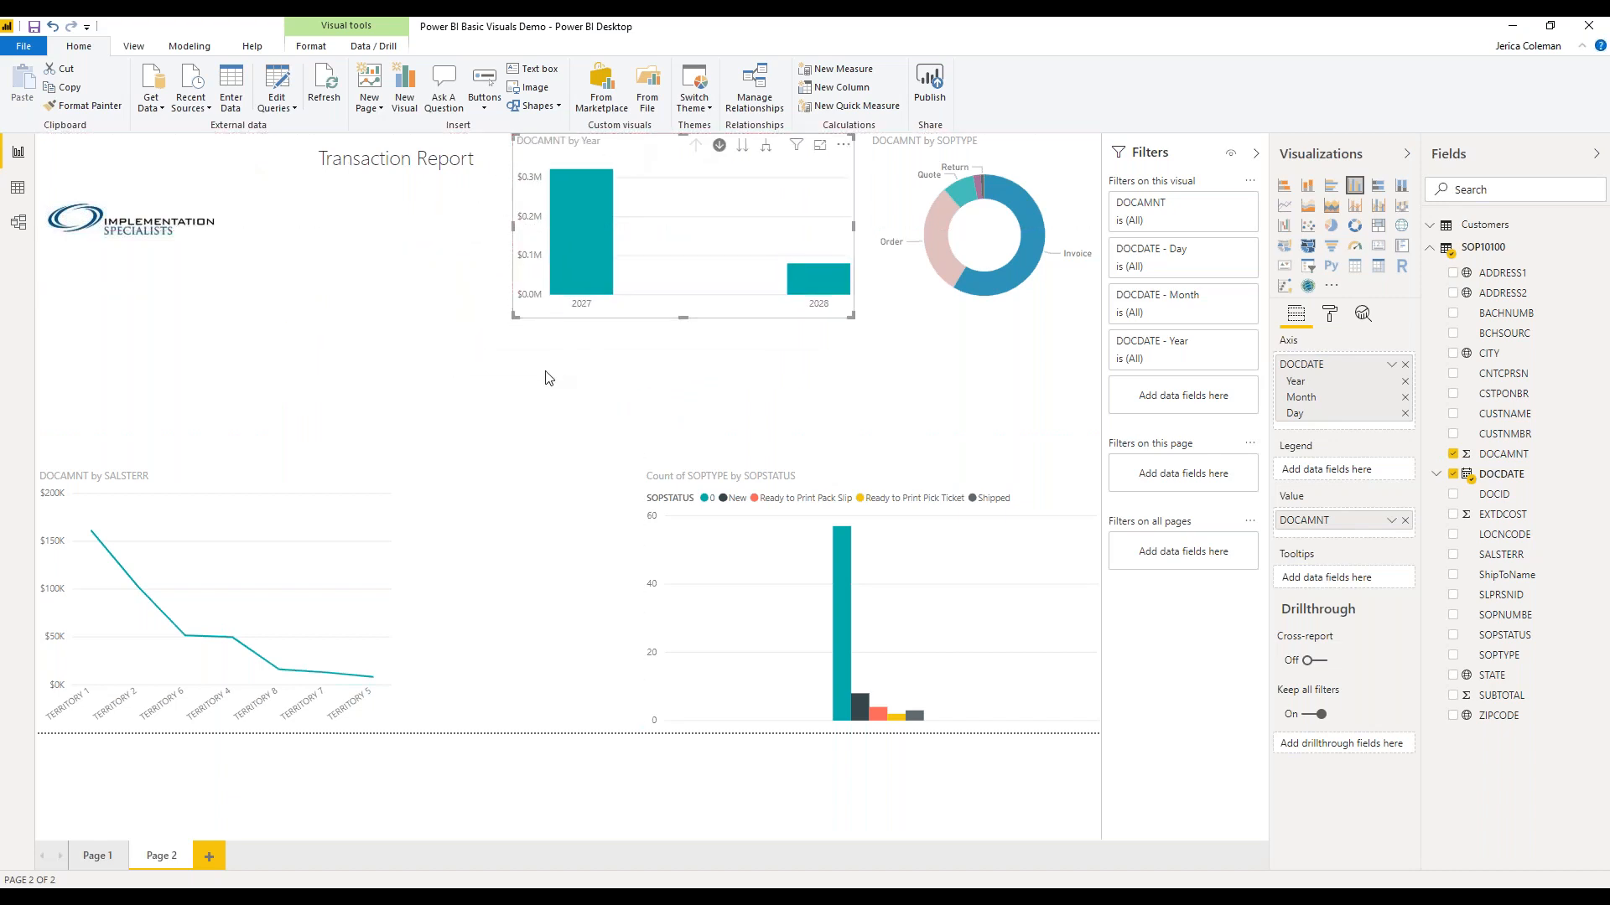
- Drill the DOCDATE chart into 2027 and April, and return to the year level
mouse_move(587, 253)
click(573, 201)
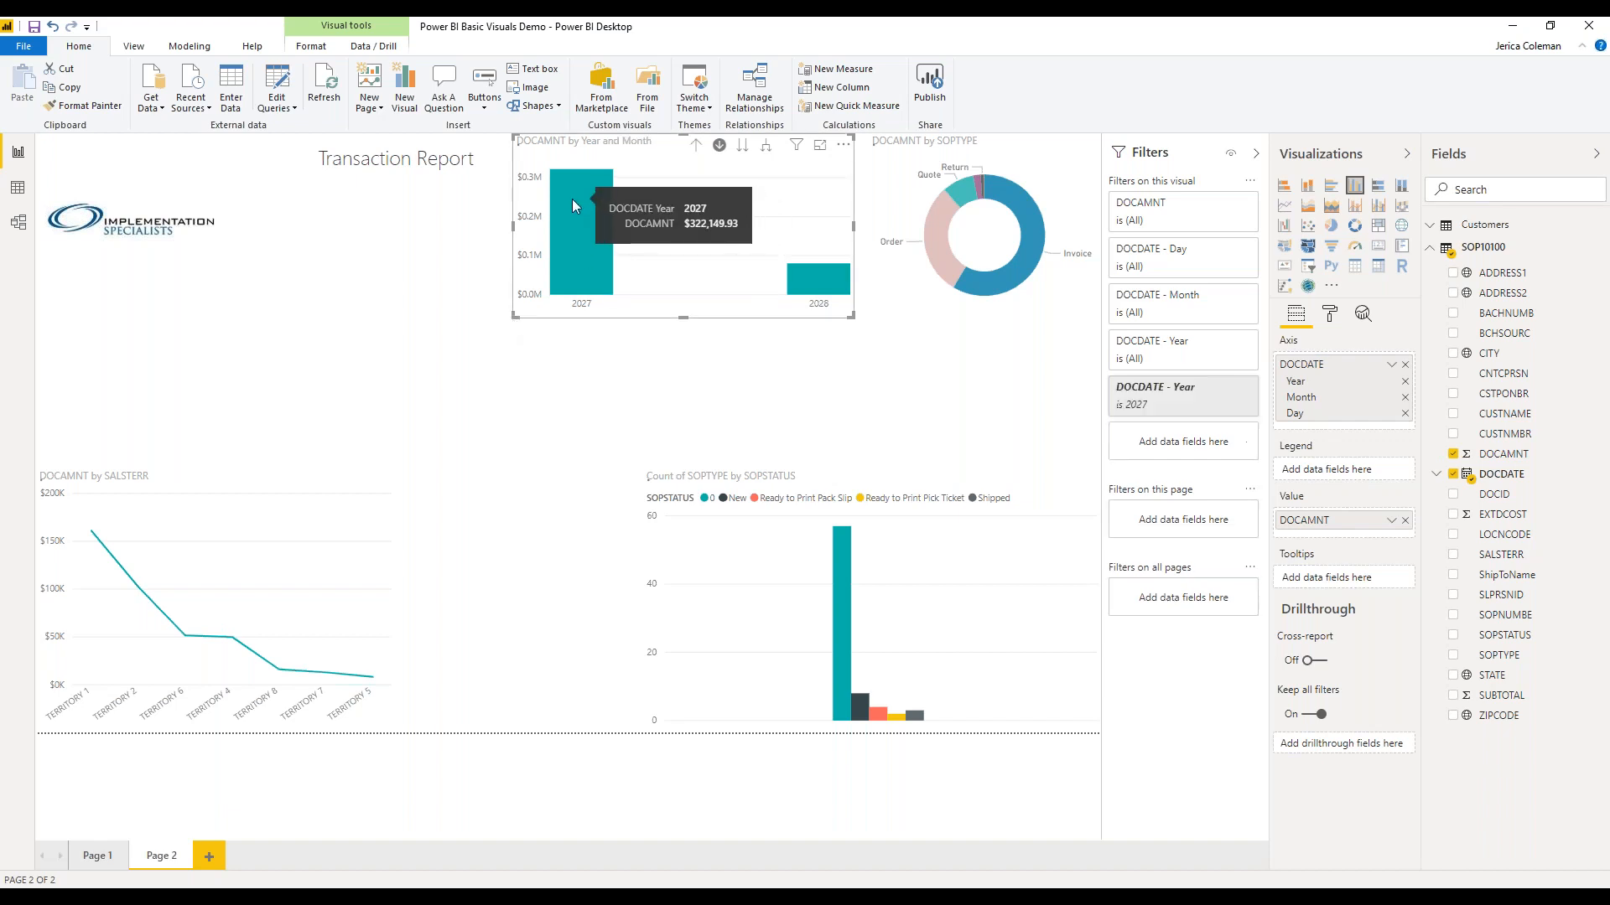
mouse_move(637, 238)
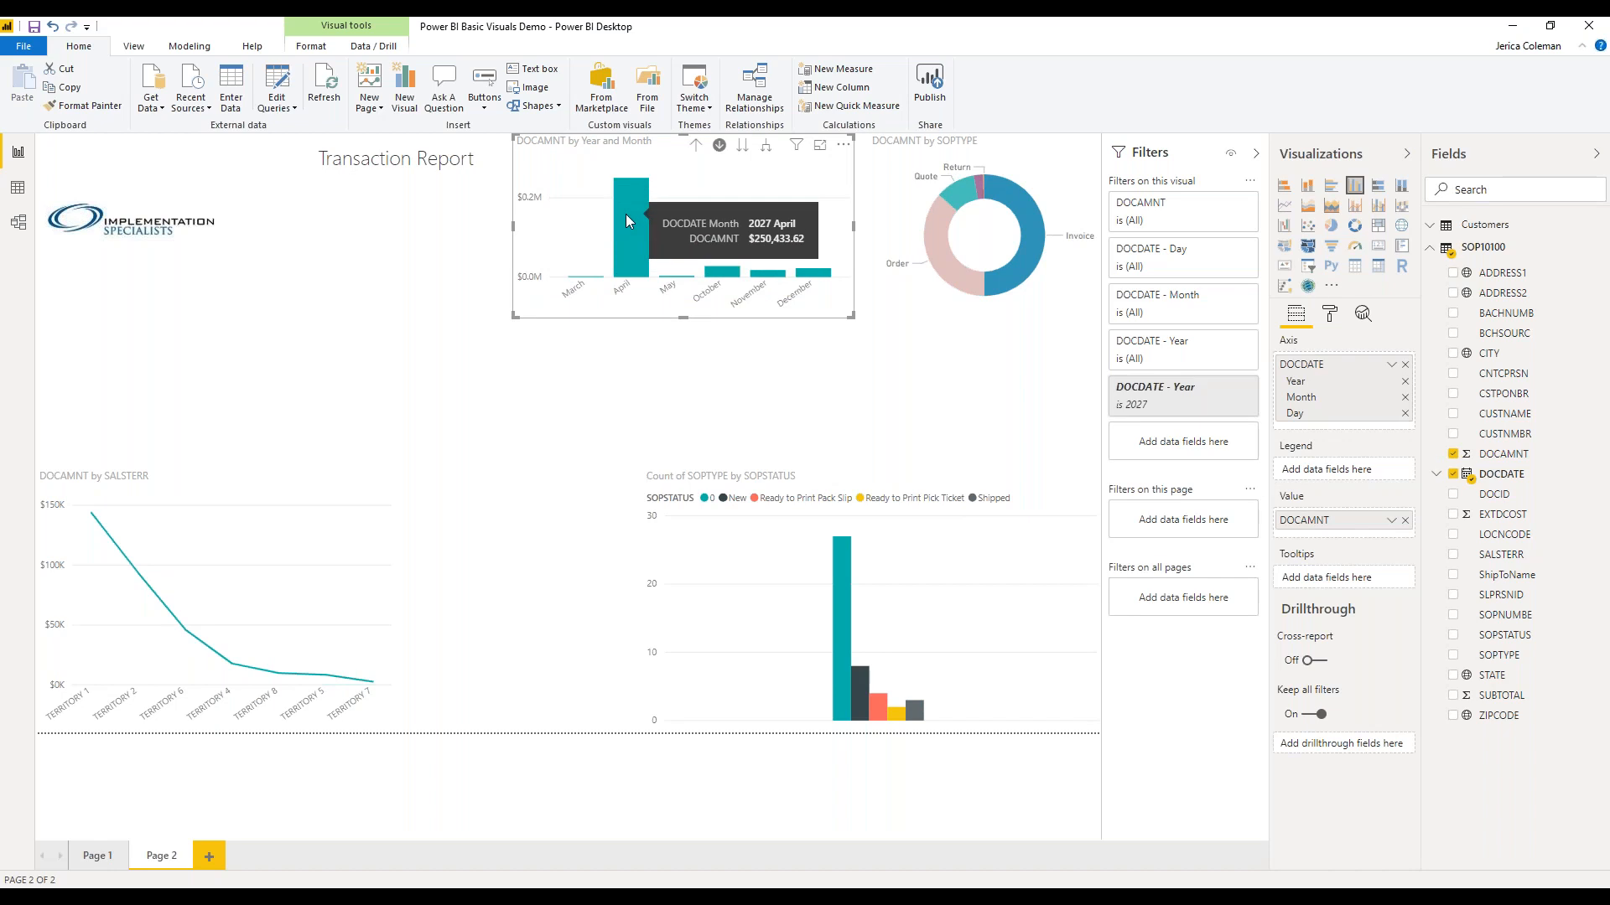
click(625, 214)
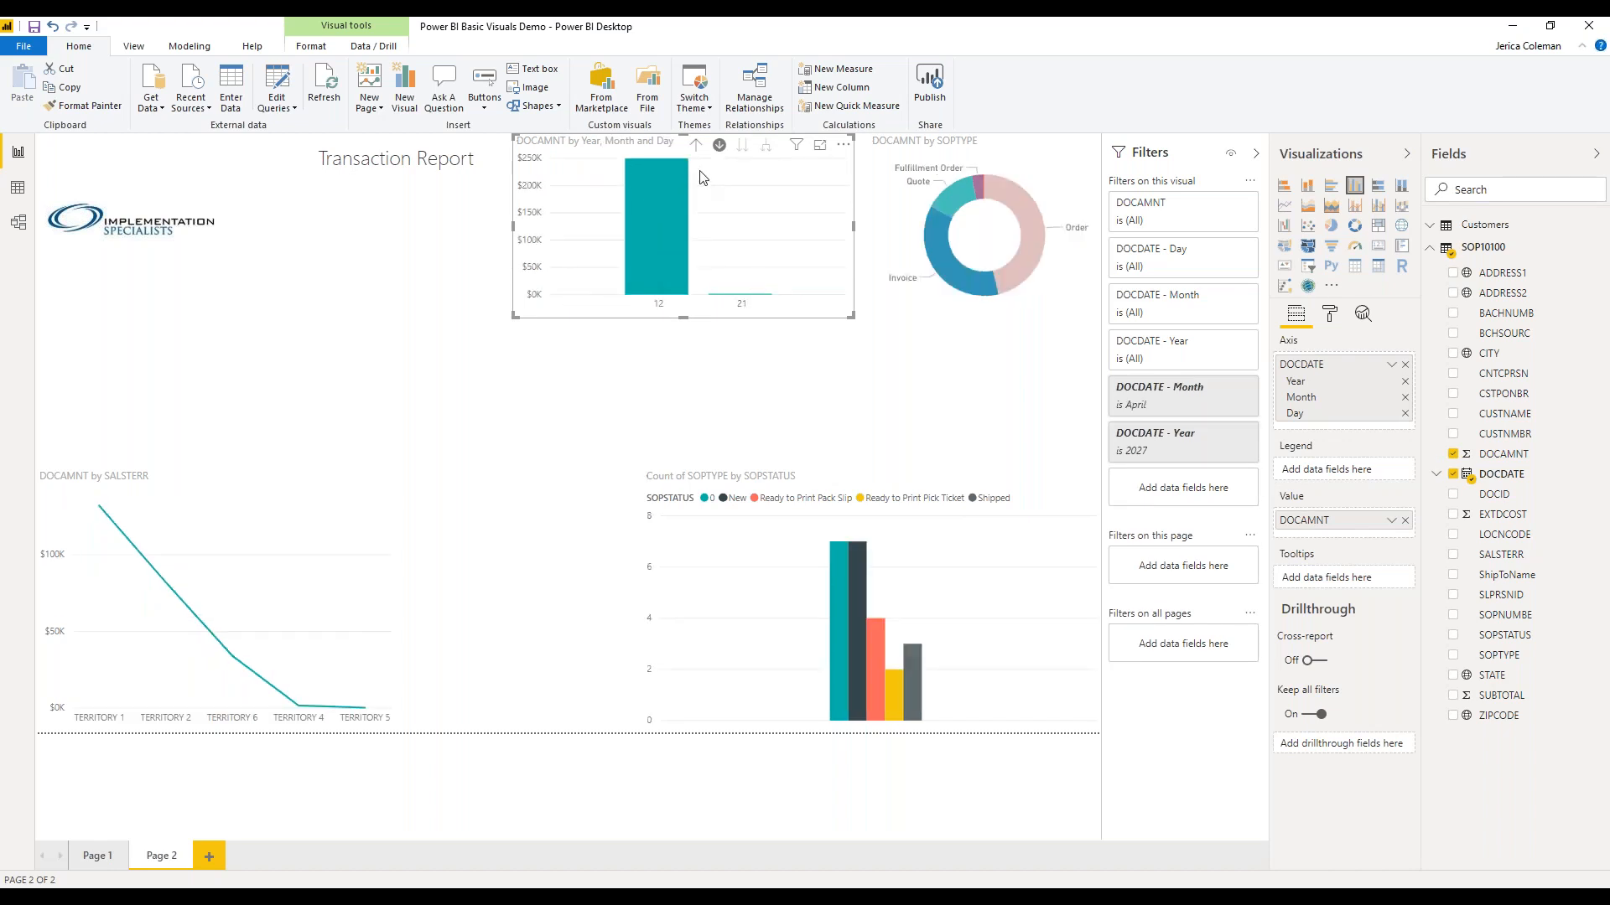
click(696, 145)
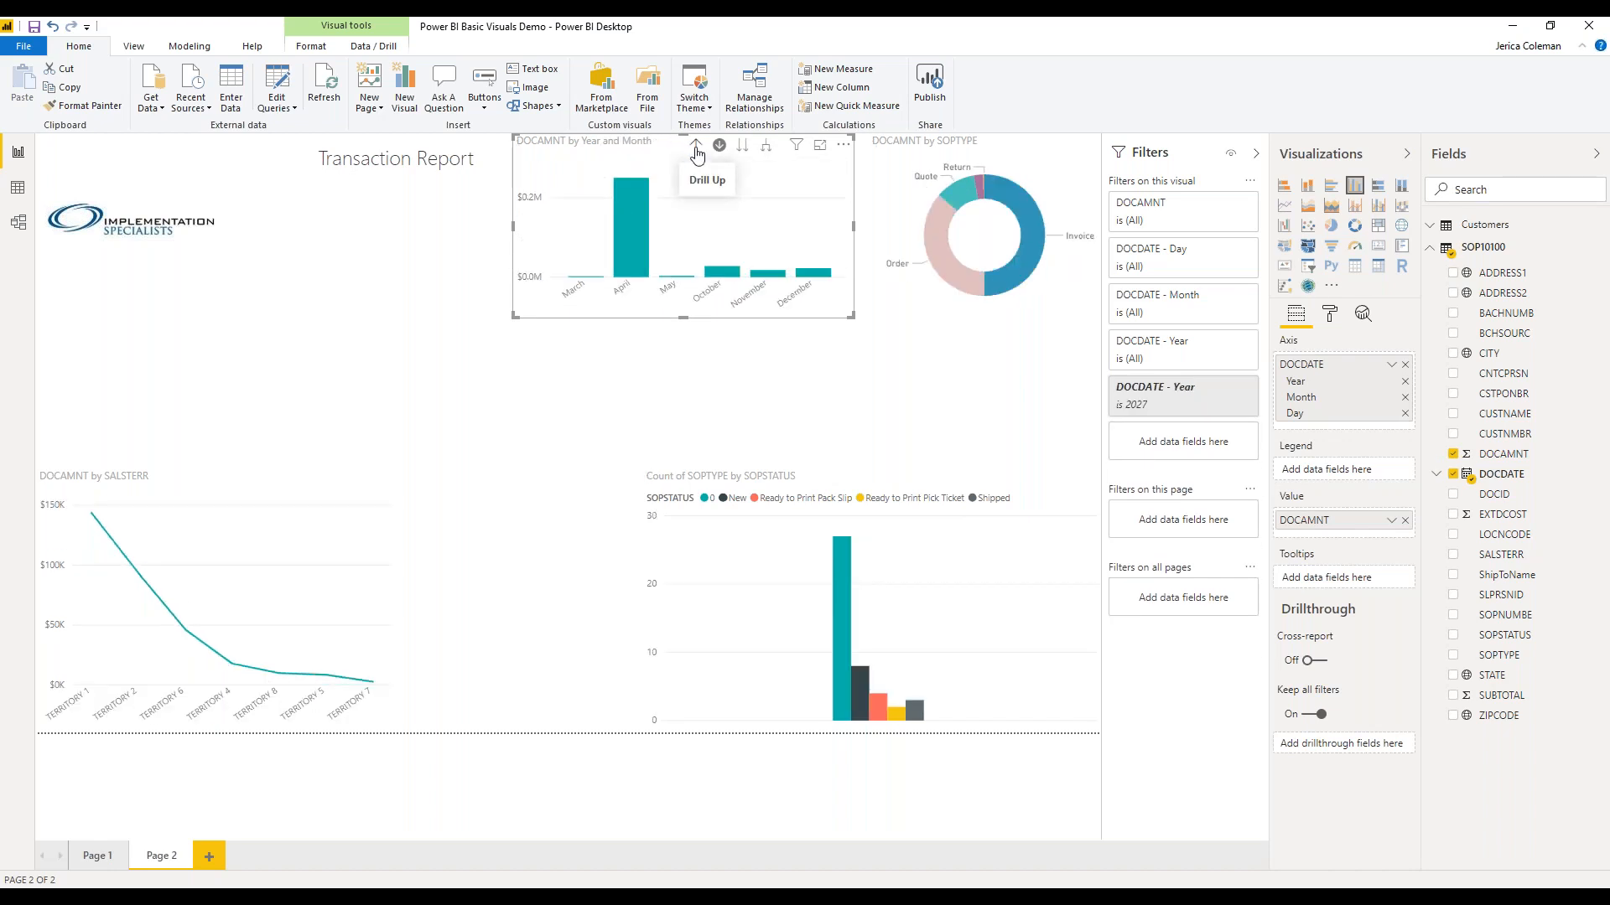
click(696, 148)
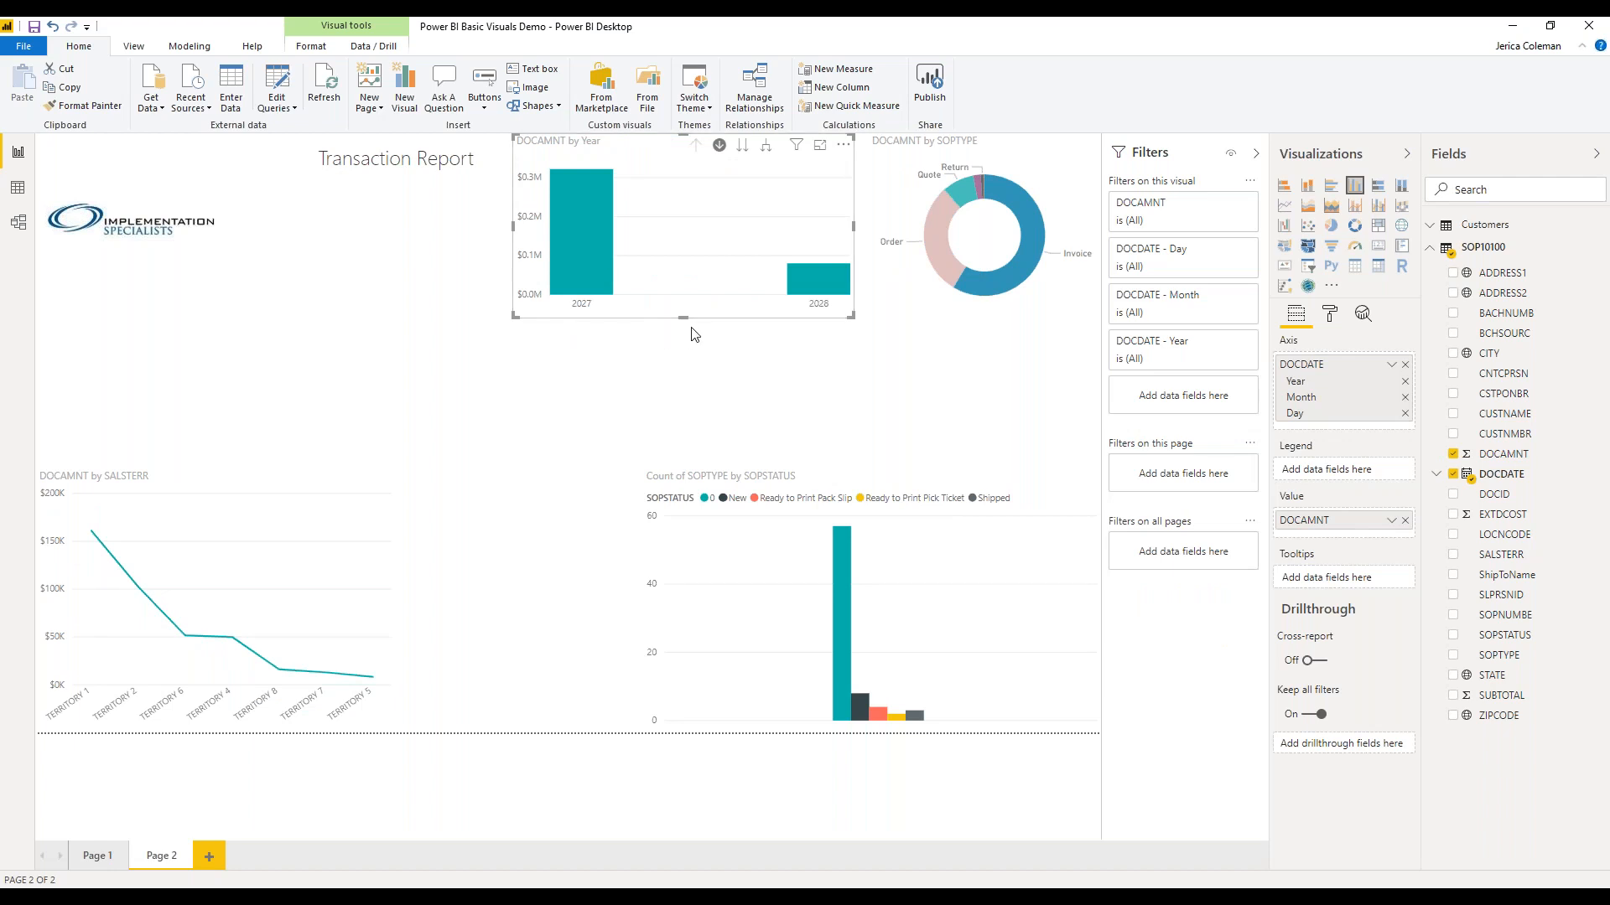
- Create a clustered column chart below the logo with SALSTERR and SLPRSNID as axis and DOCAMNT as value, and enlarge it
click(676, 351)
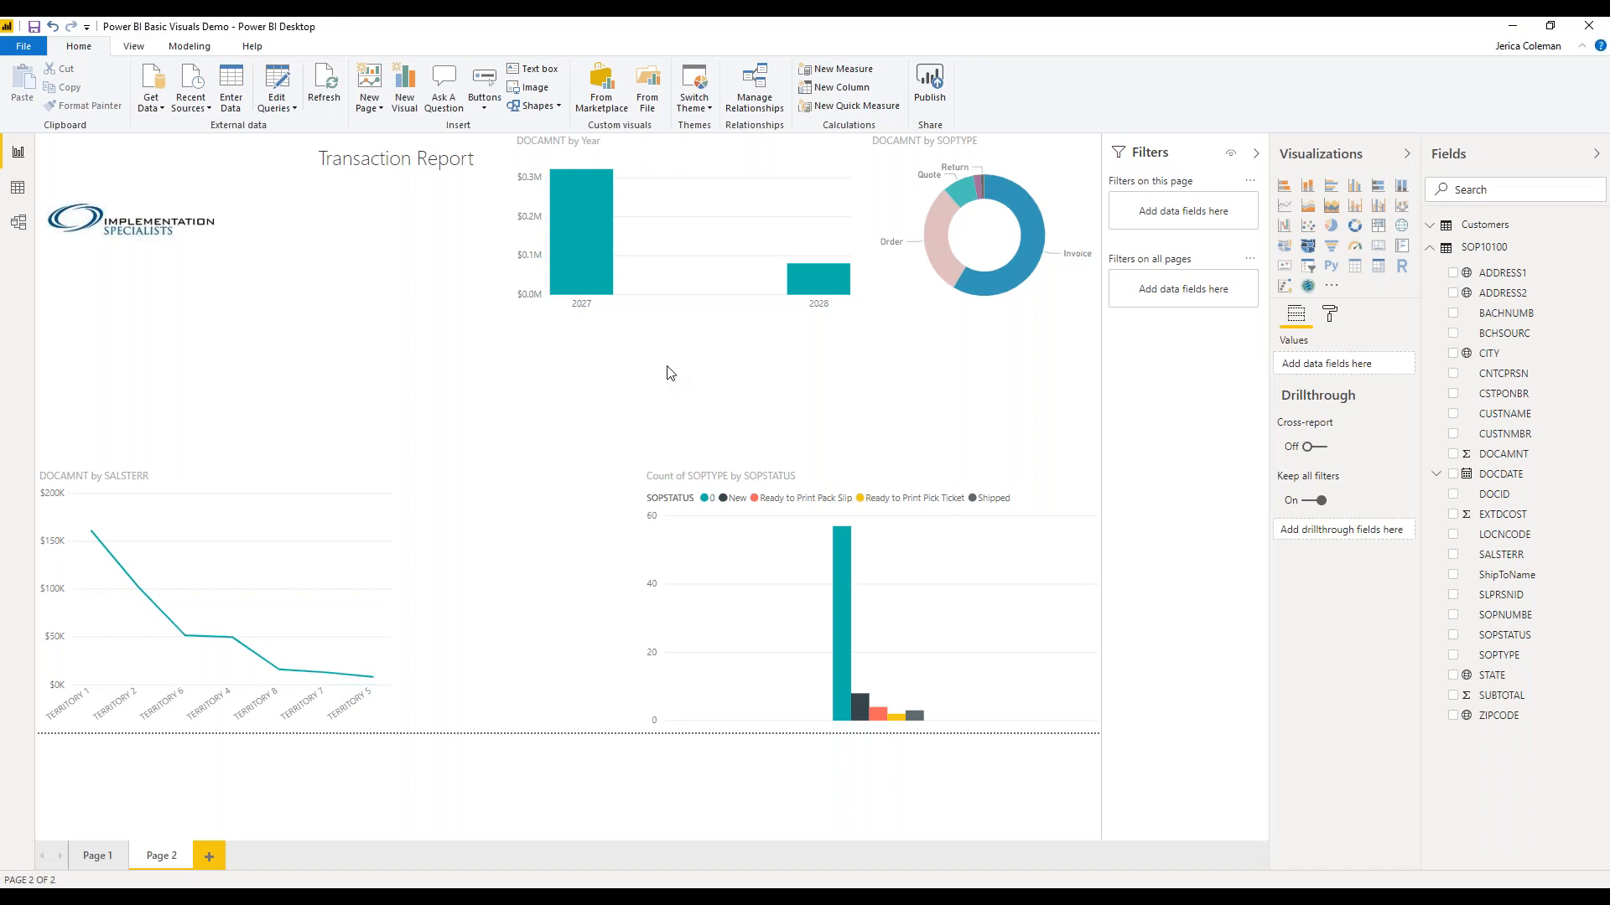
click(1355, 186)
drag(268, 338, 394, 283)
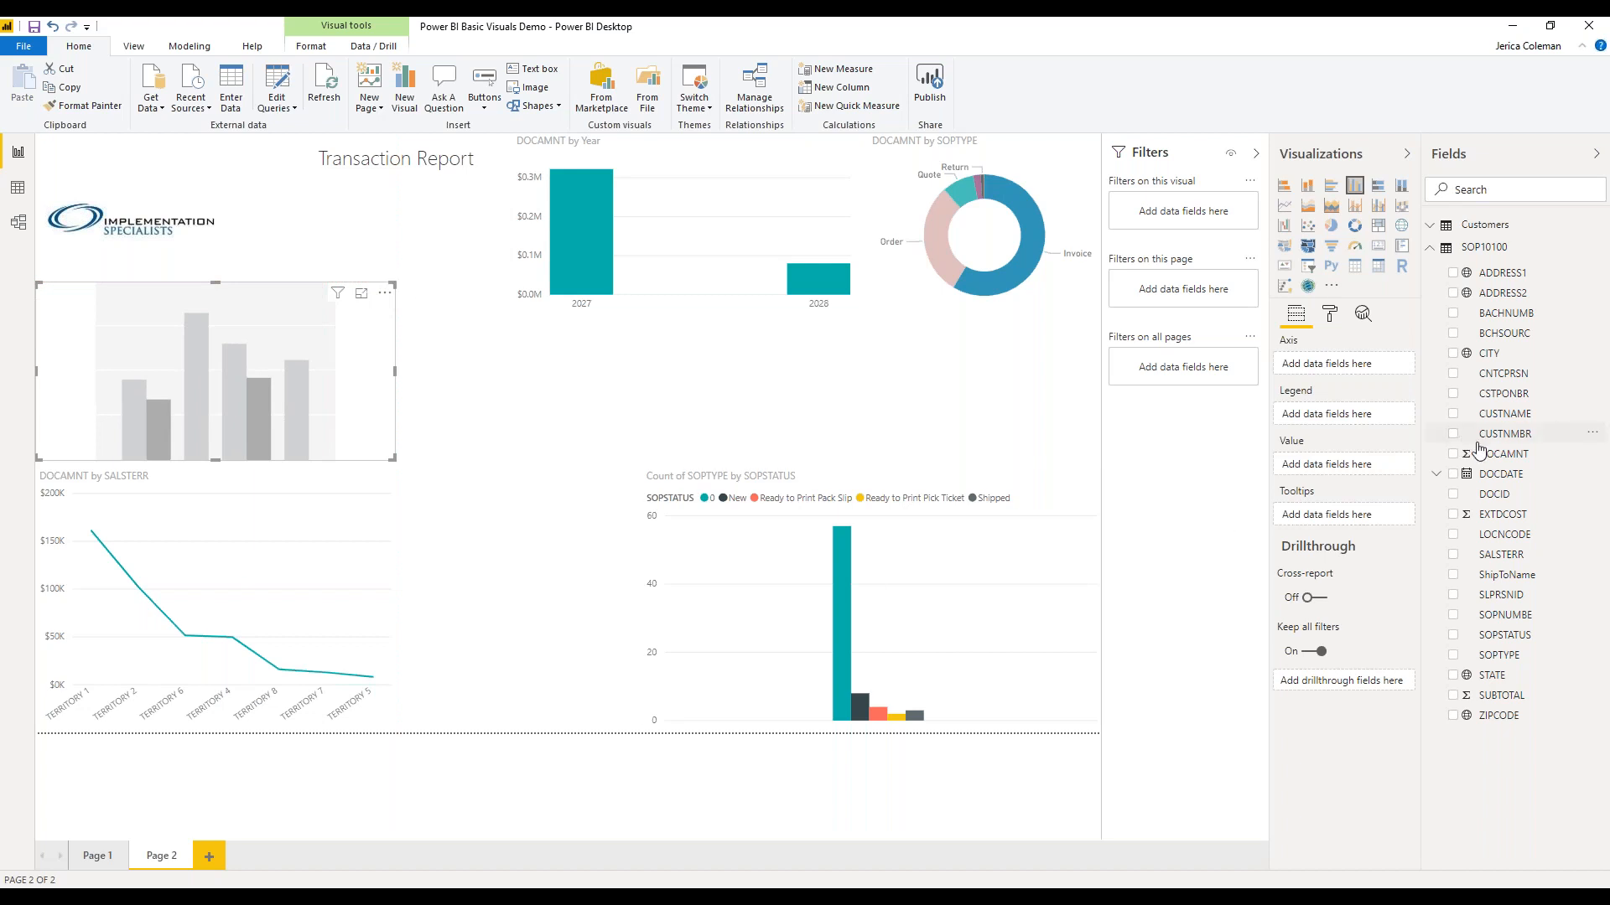
drag(1492, 456, 304, 387)
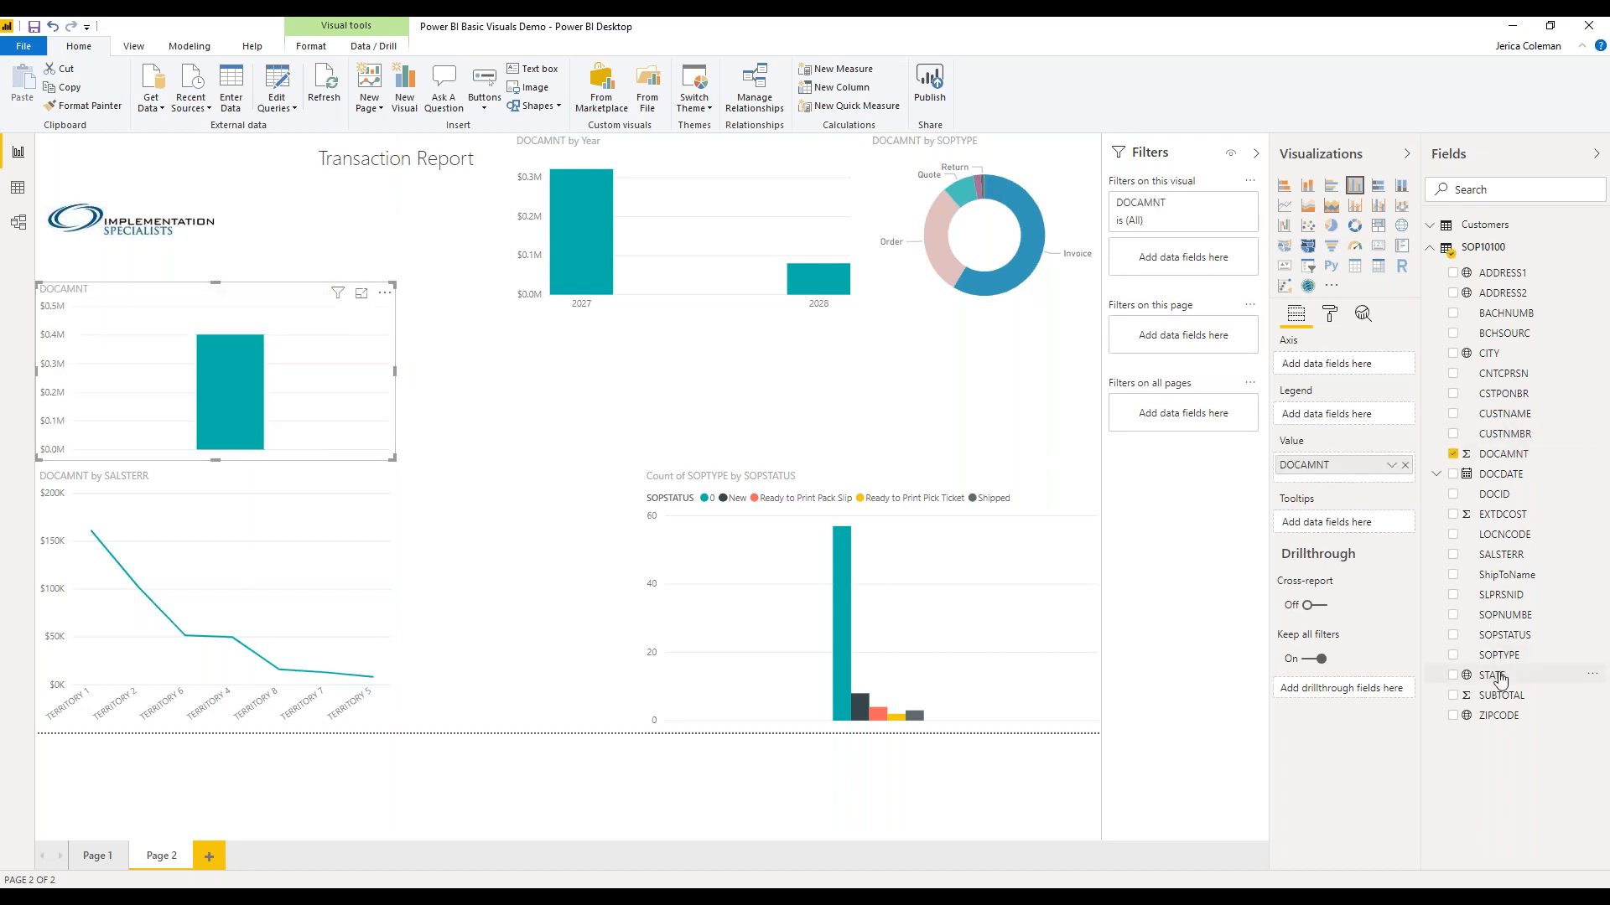
drag(1501, 556, 239, 375)
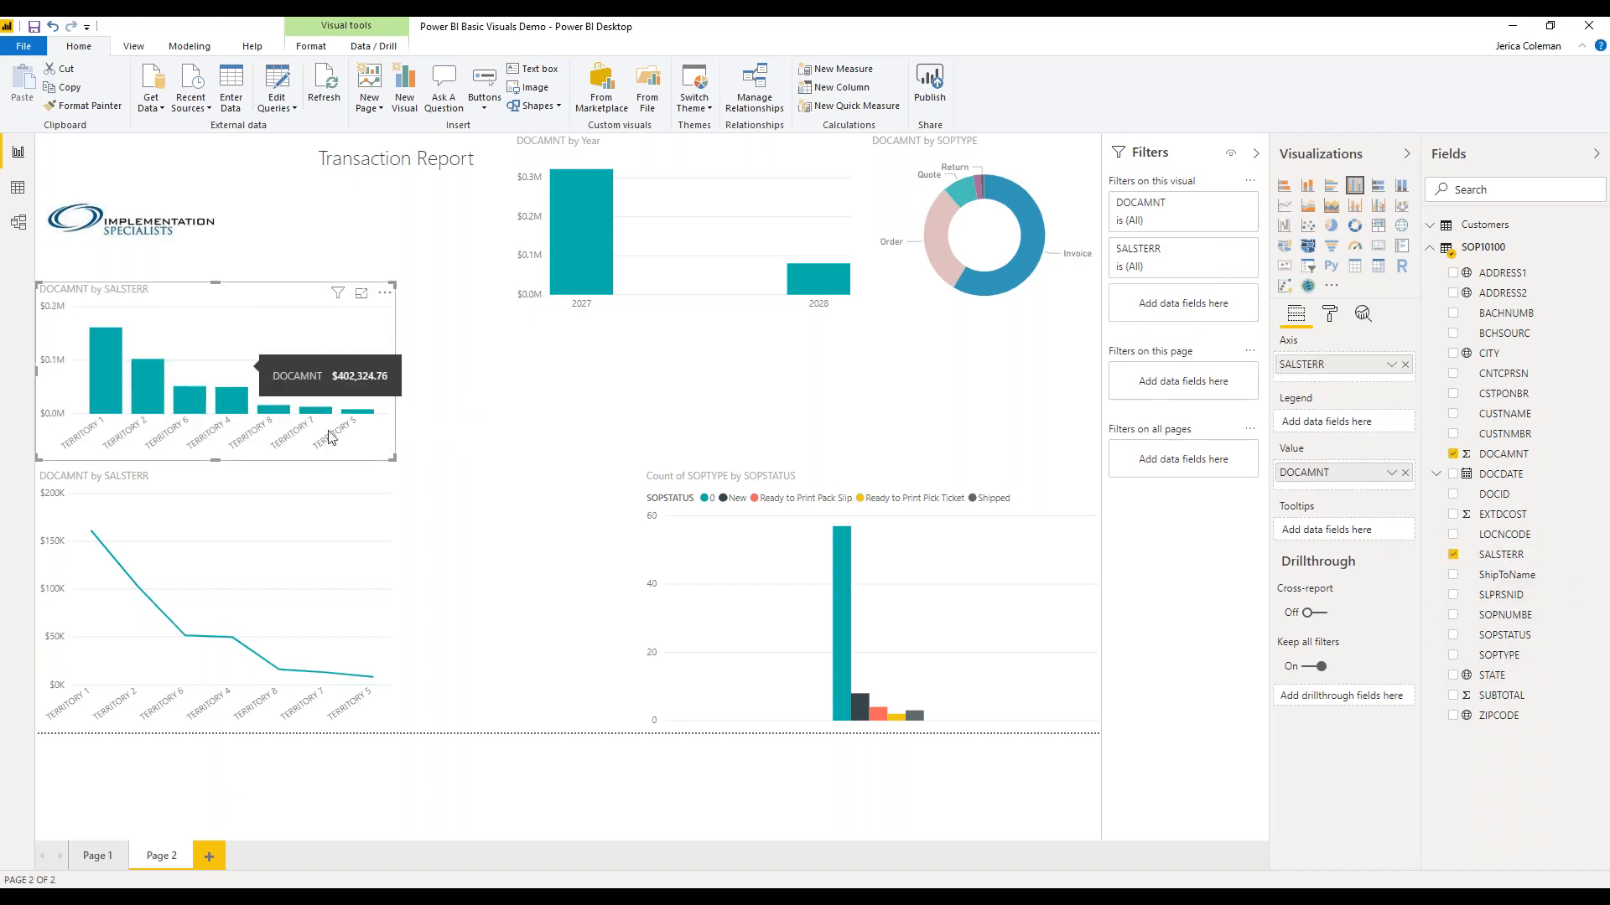
drag(399, 456, 448, 459)
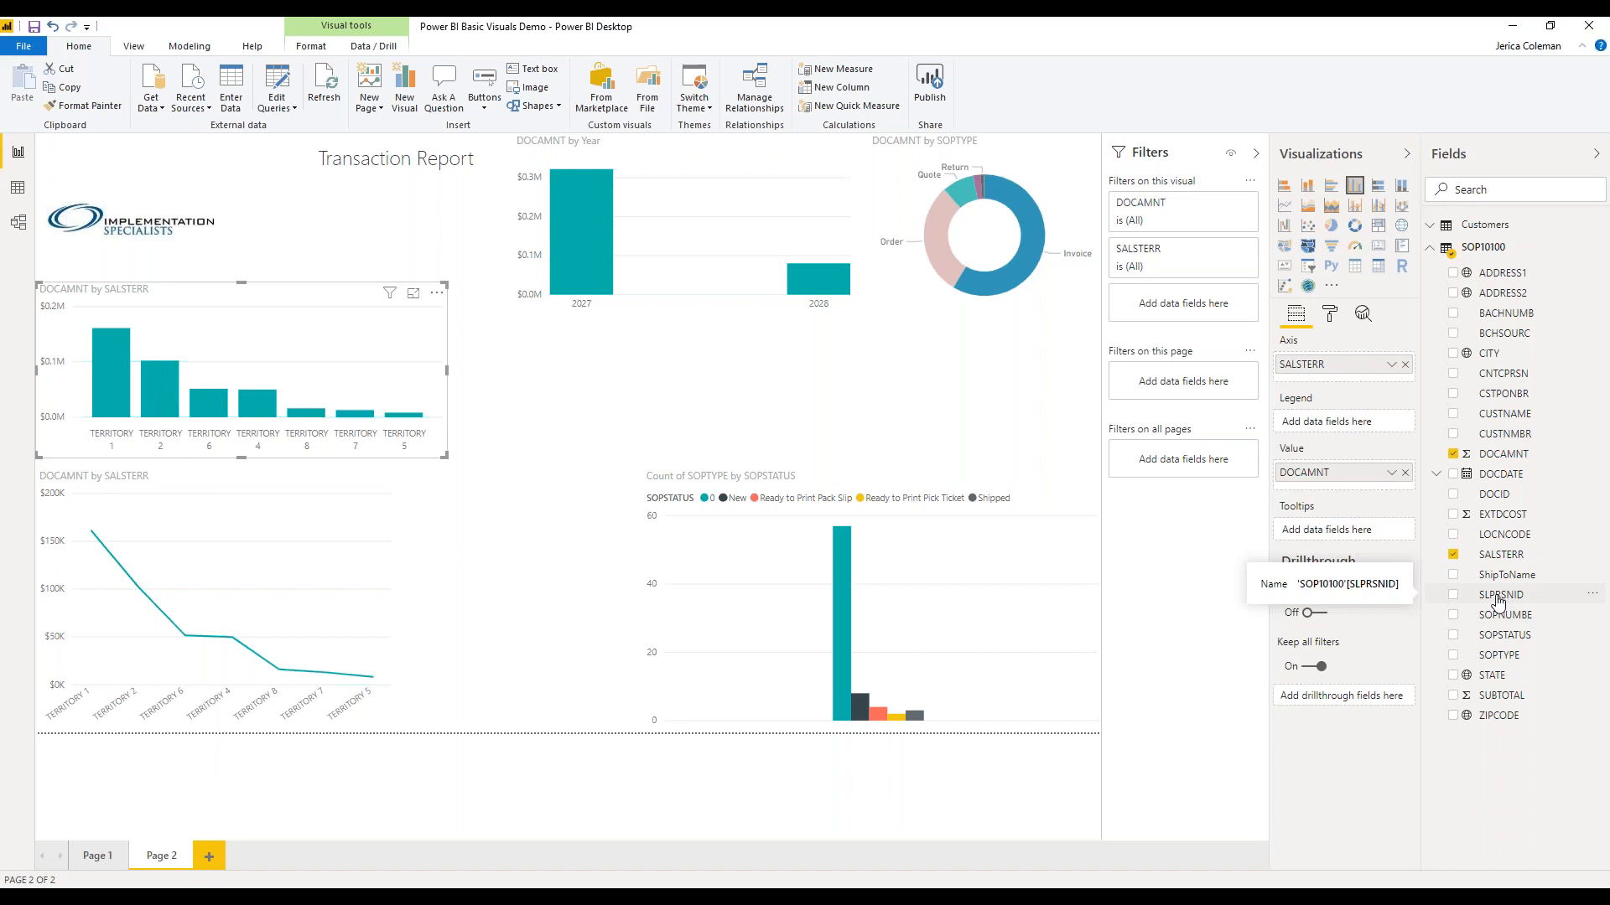
drag(1497, 600, 1358, 379)
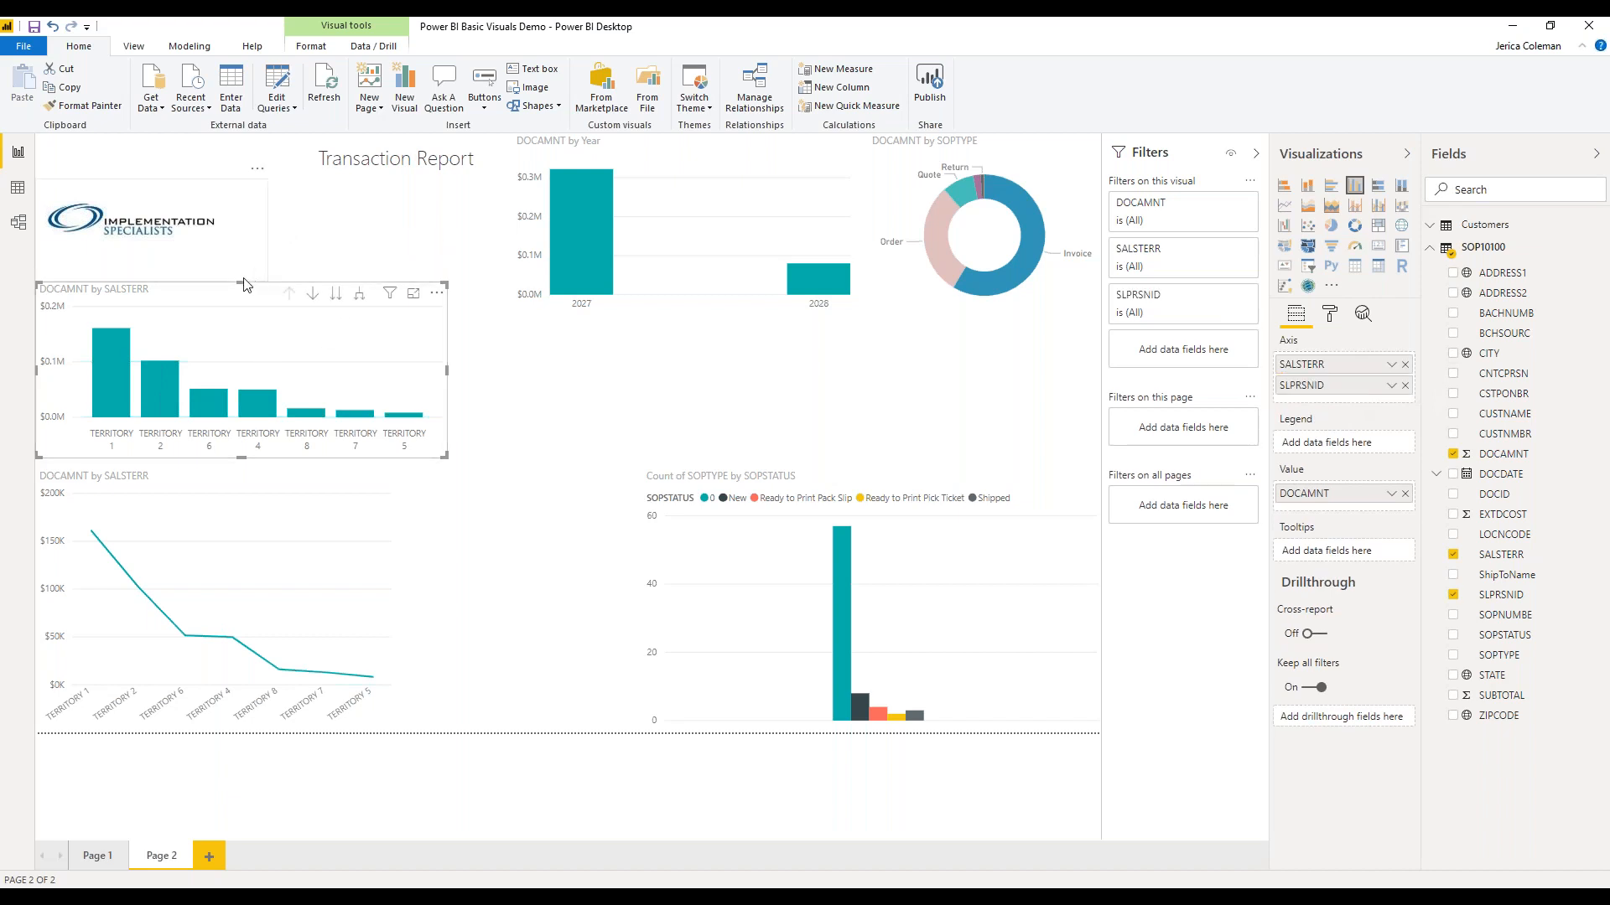
drag(242, 284, 242, 265)
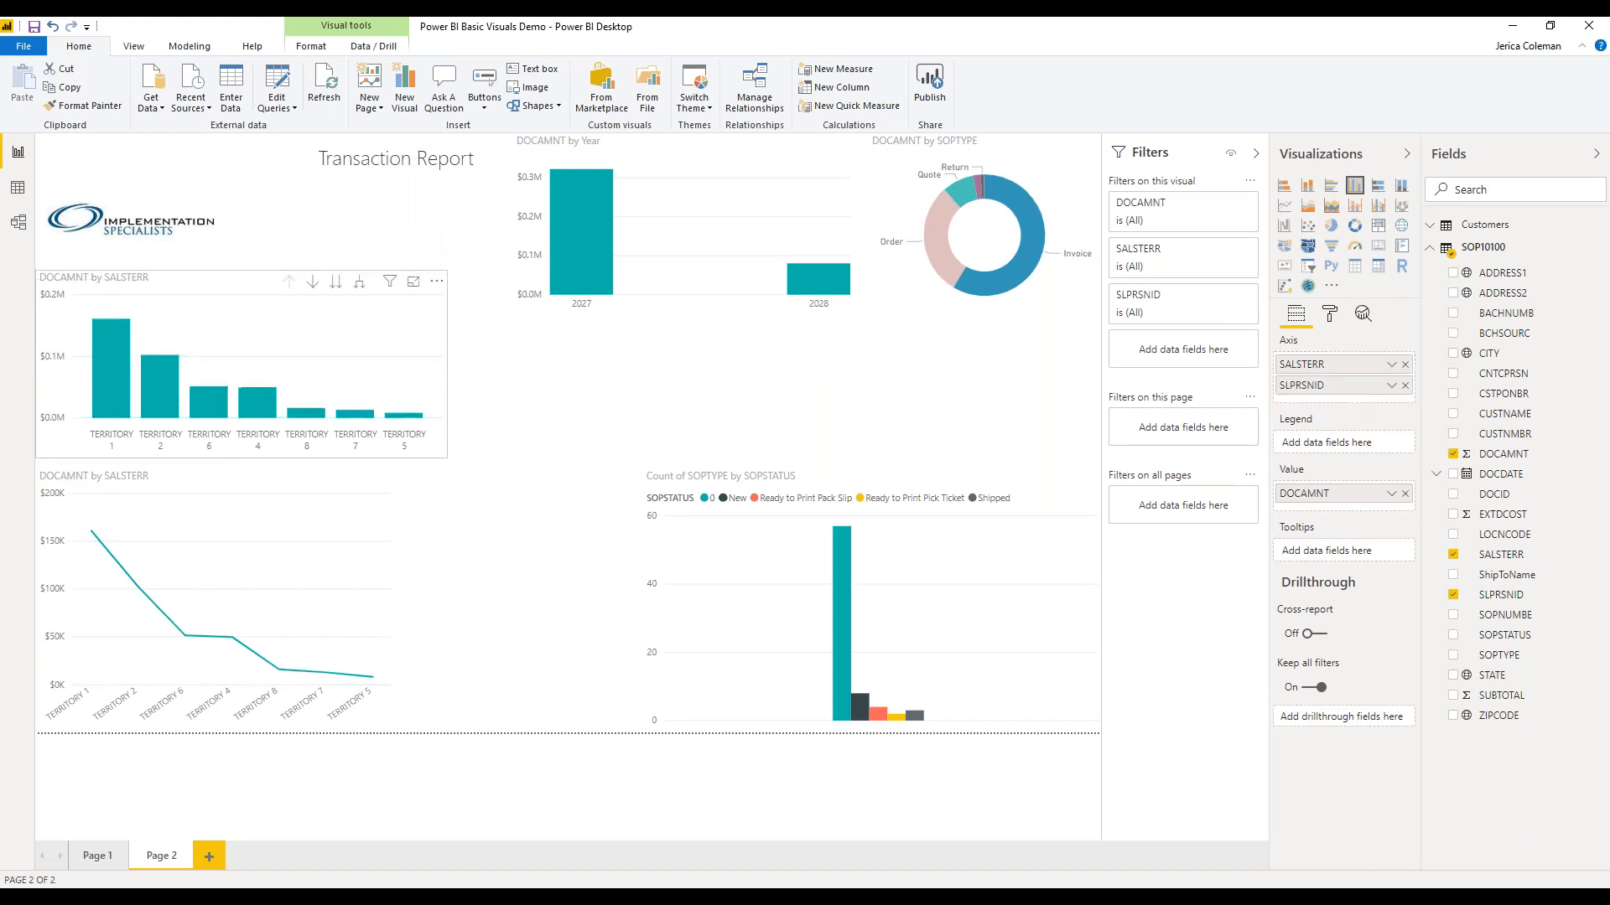
- Turn on drill mode in the new SALSTERR chart, drill into TERRITORY 2 and TERRITORY 6, and return to the territory level each time
click(310, 278)
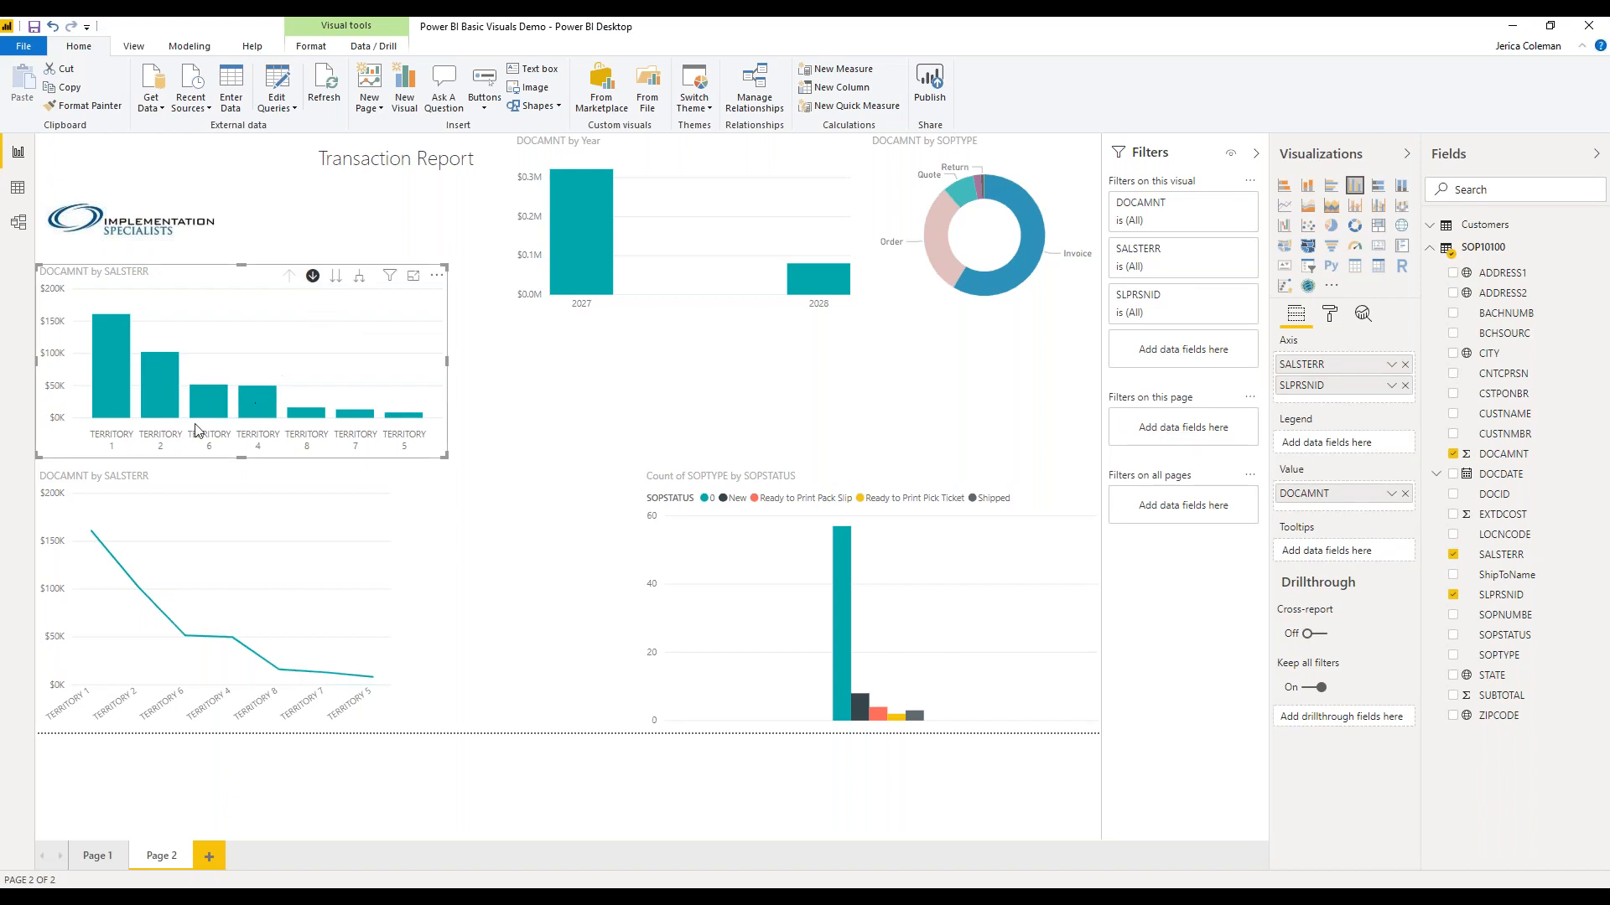
click(163, 381)
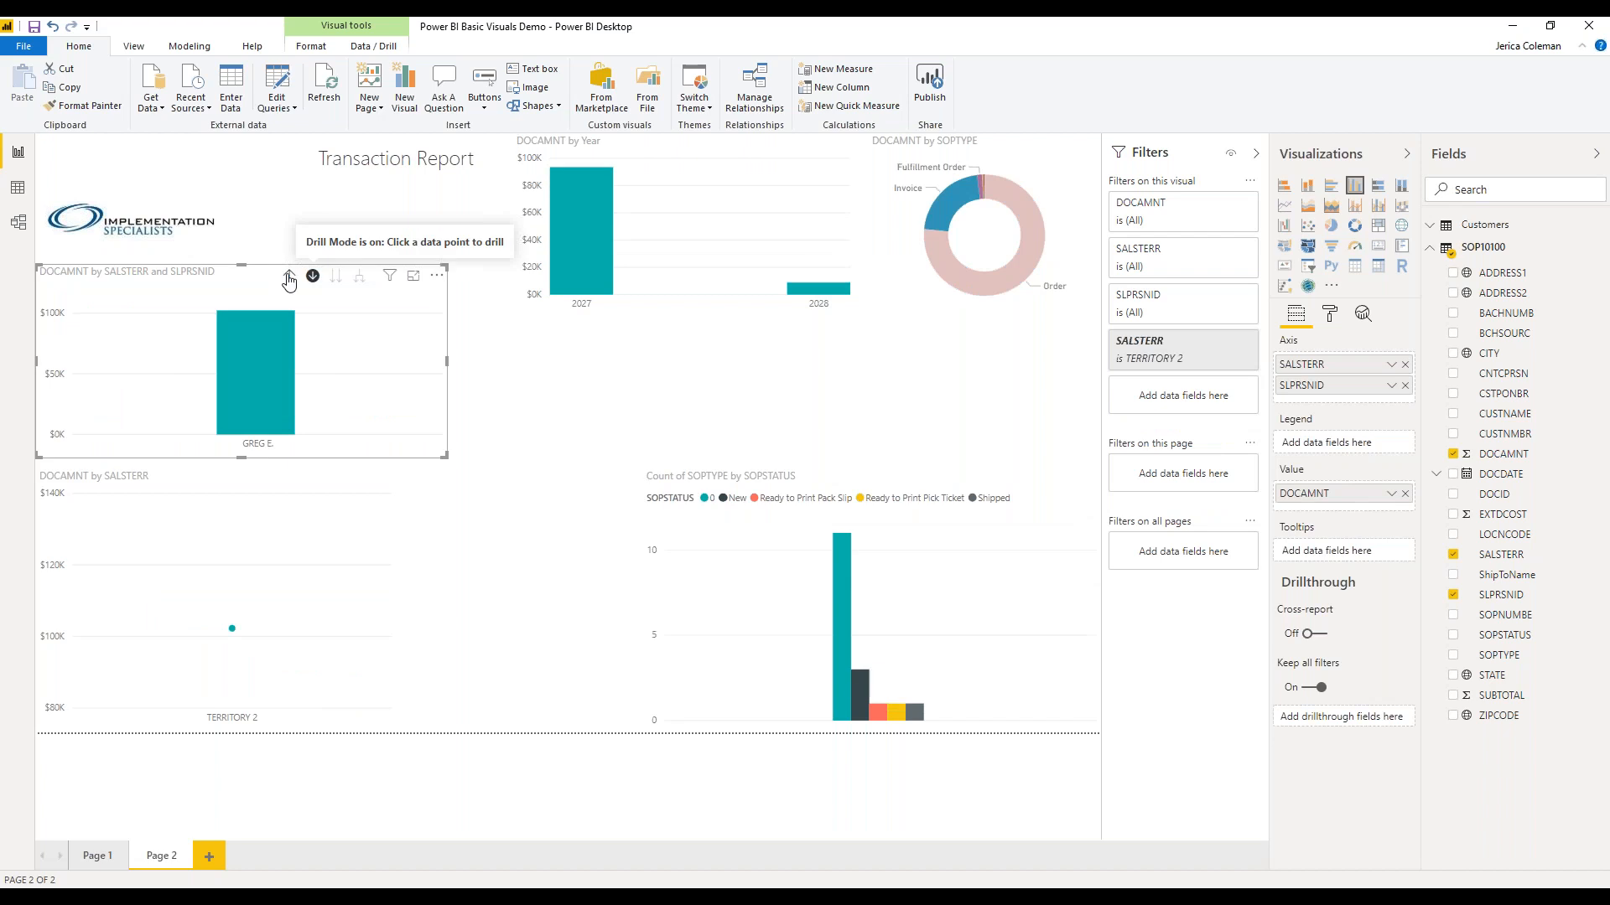
click(288, 277)
click(210, 390)
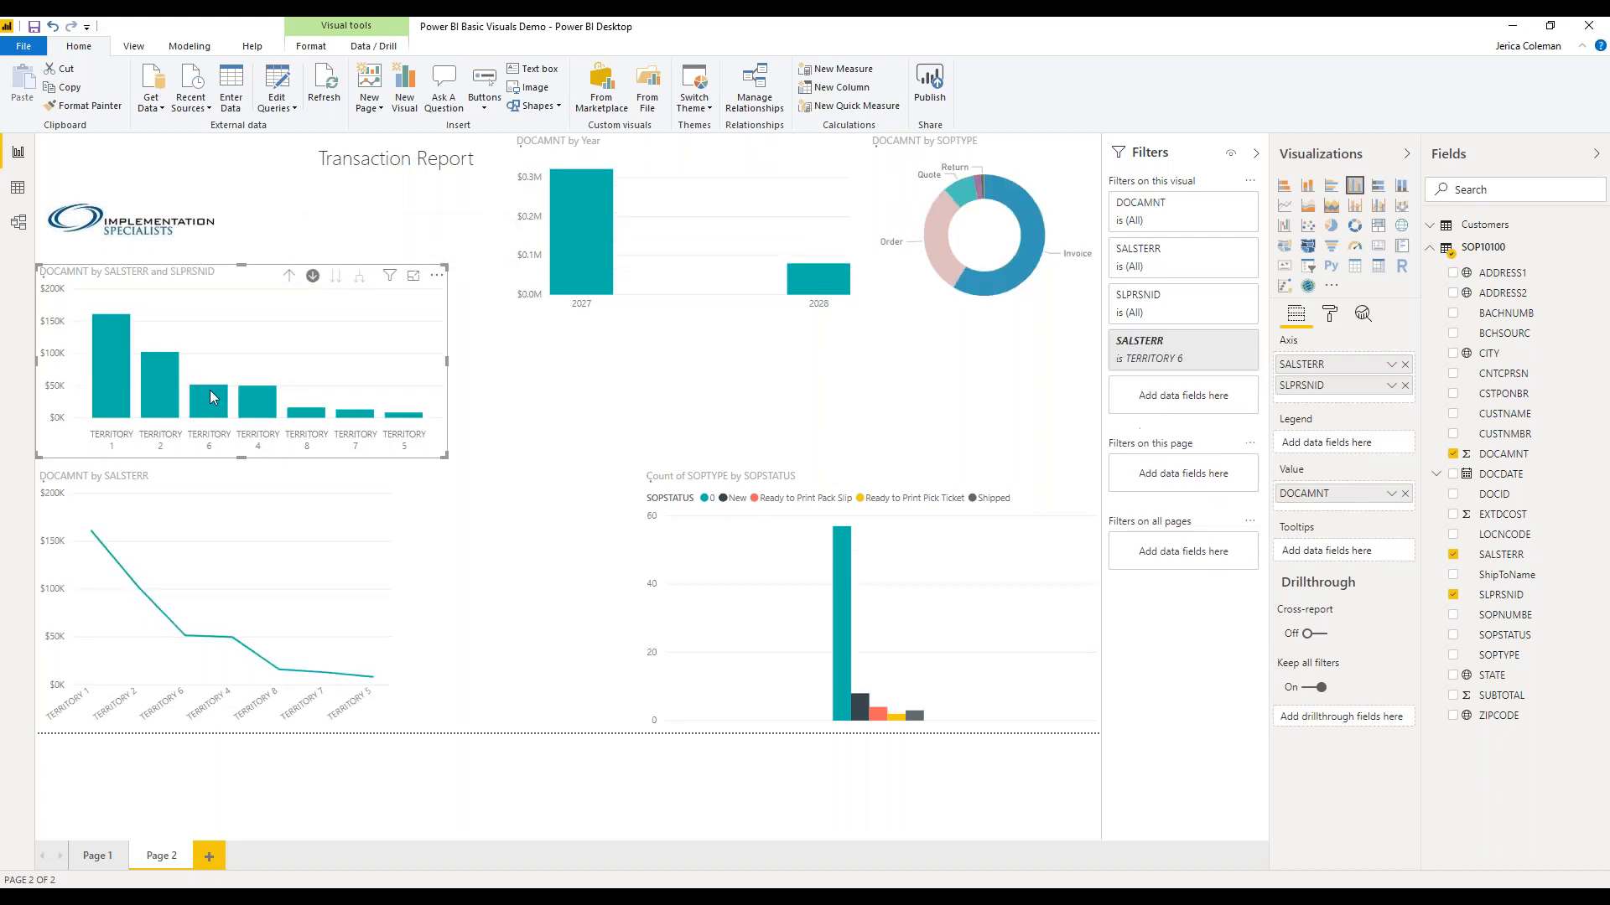
click(289, 276)
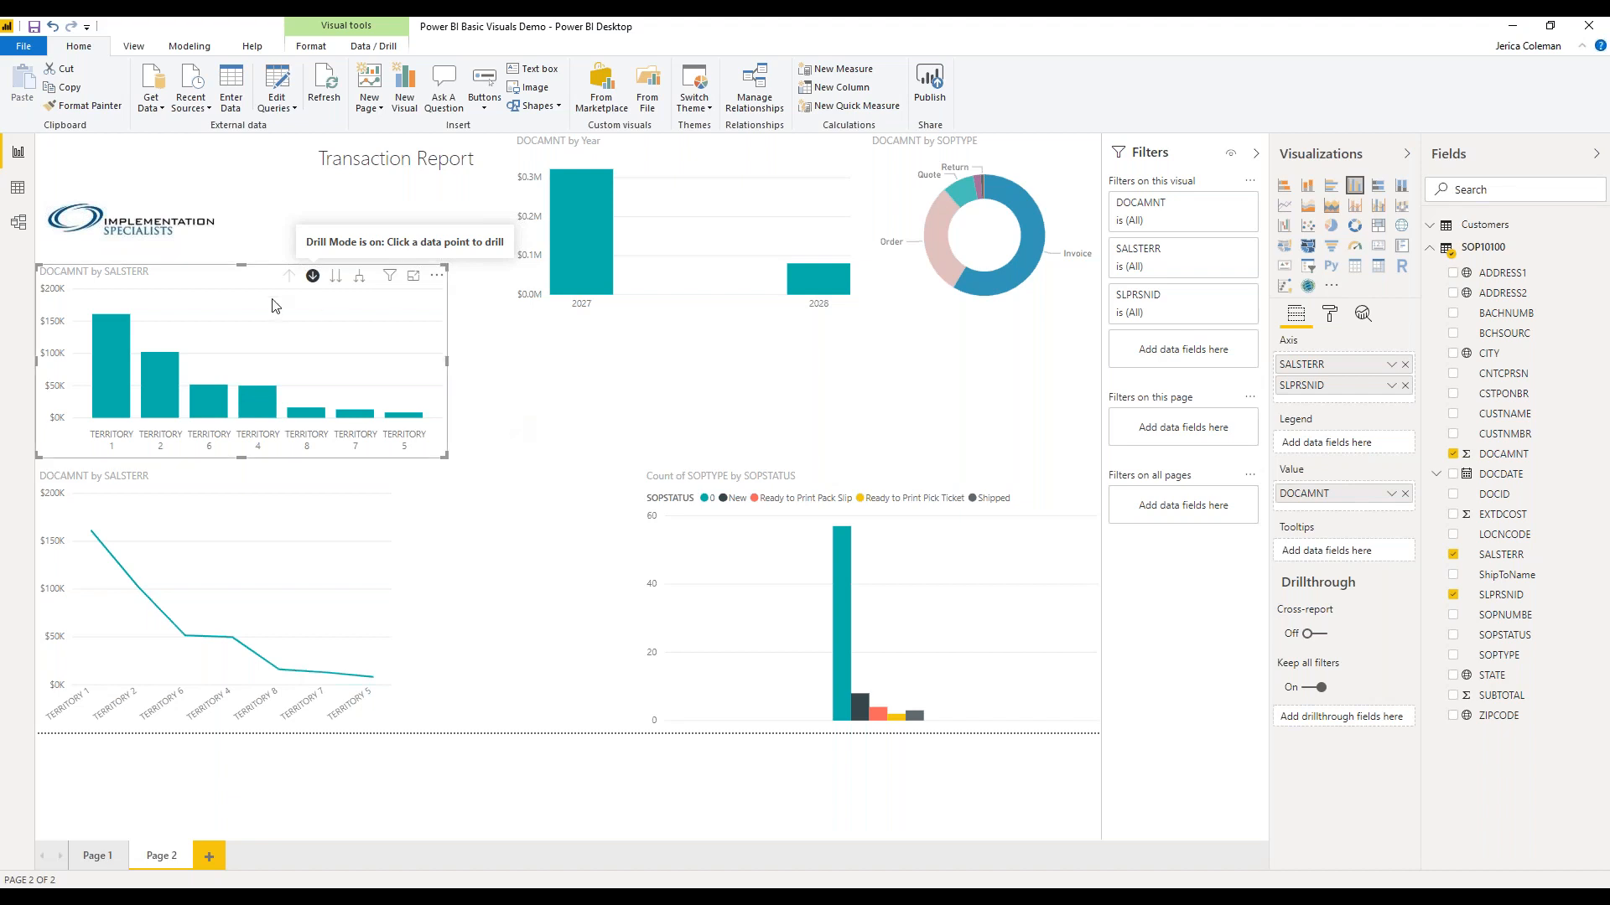
- Narrow the DOCAMNT by Year chart, and move and resize the SALSTERR column chart to fit between the logo and the year chart
drag(260, 281, 607, 258)
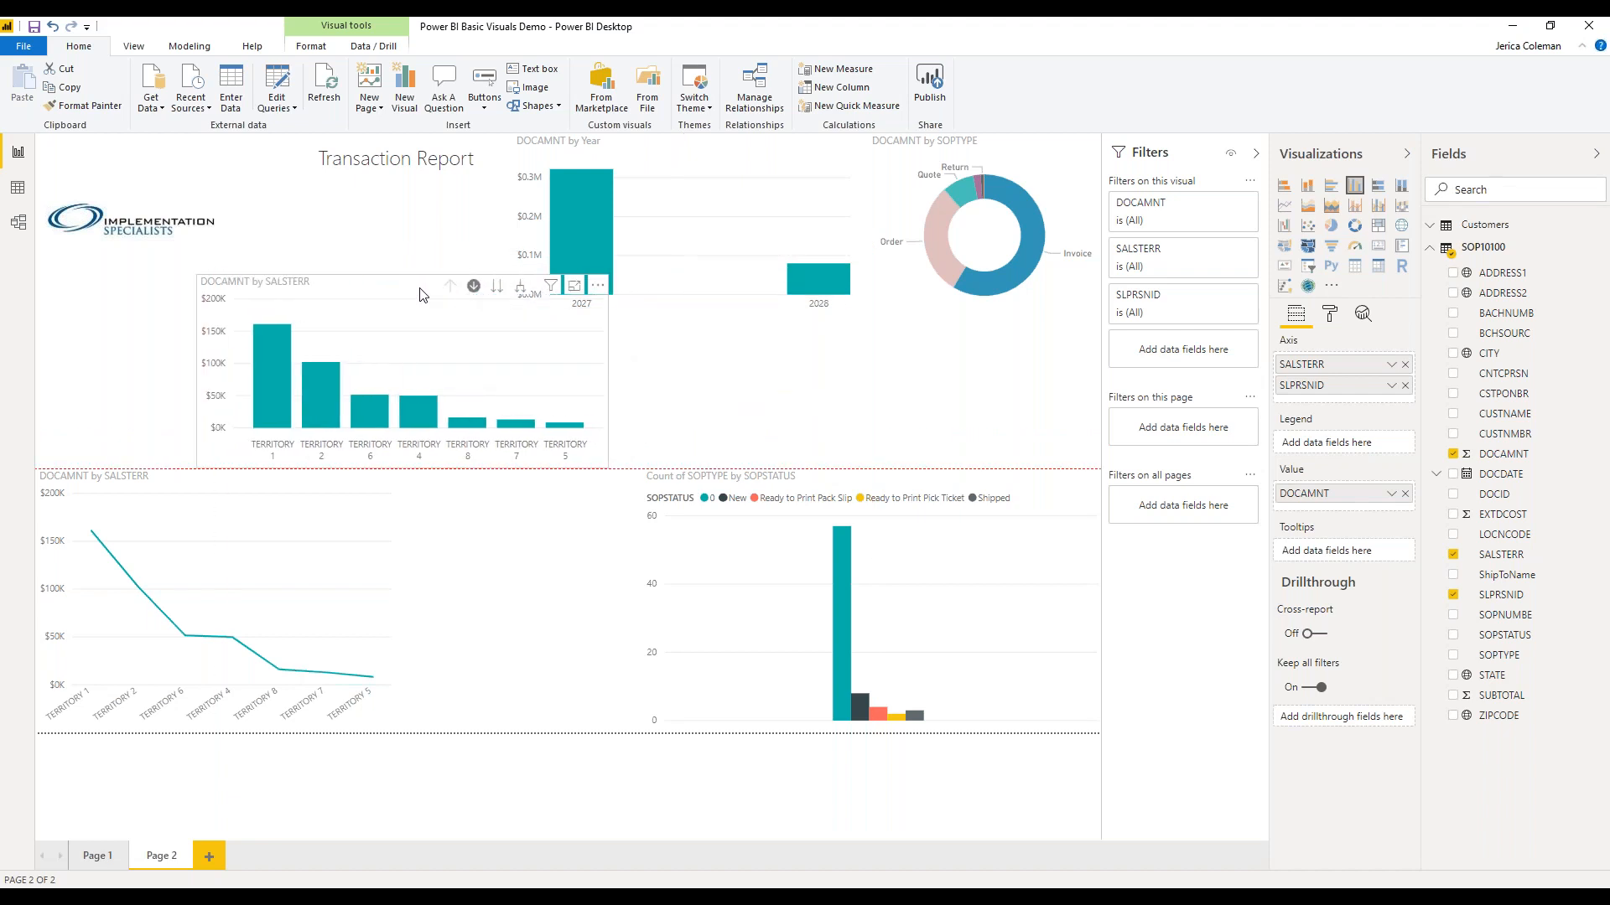
click(617, 220)
drag(513, 318, 633, 307)
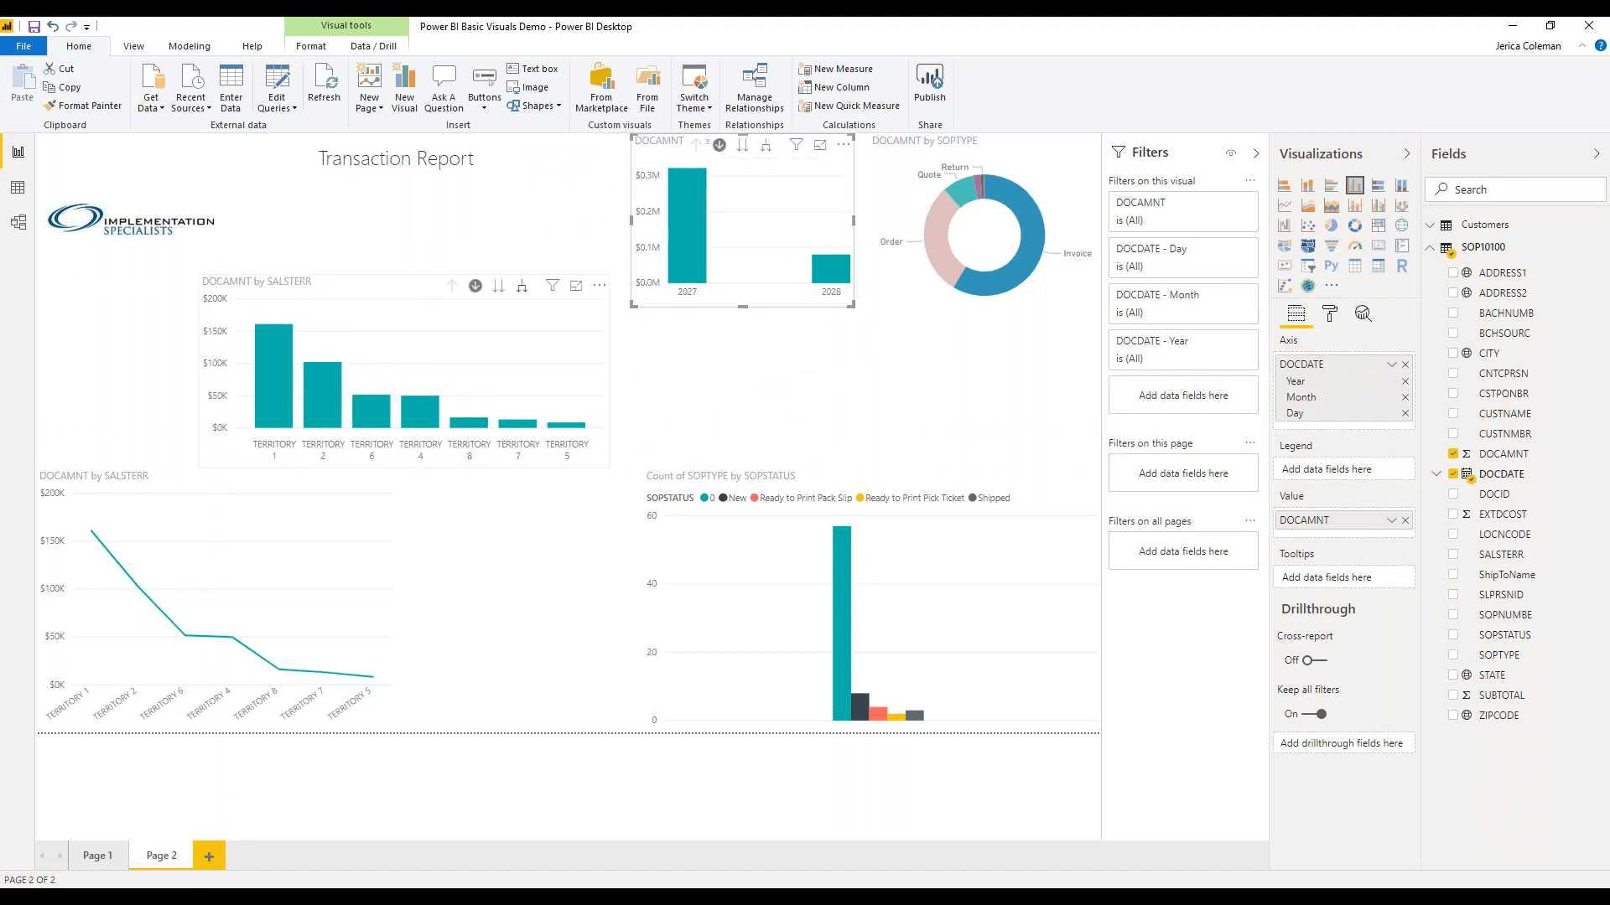
click(323, 273)
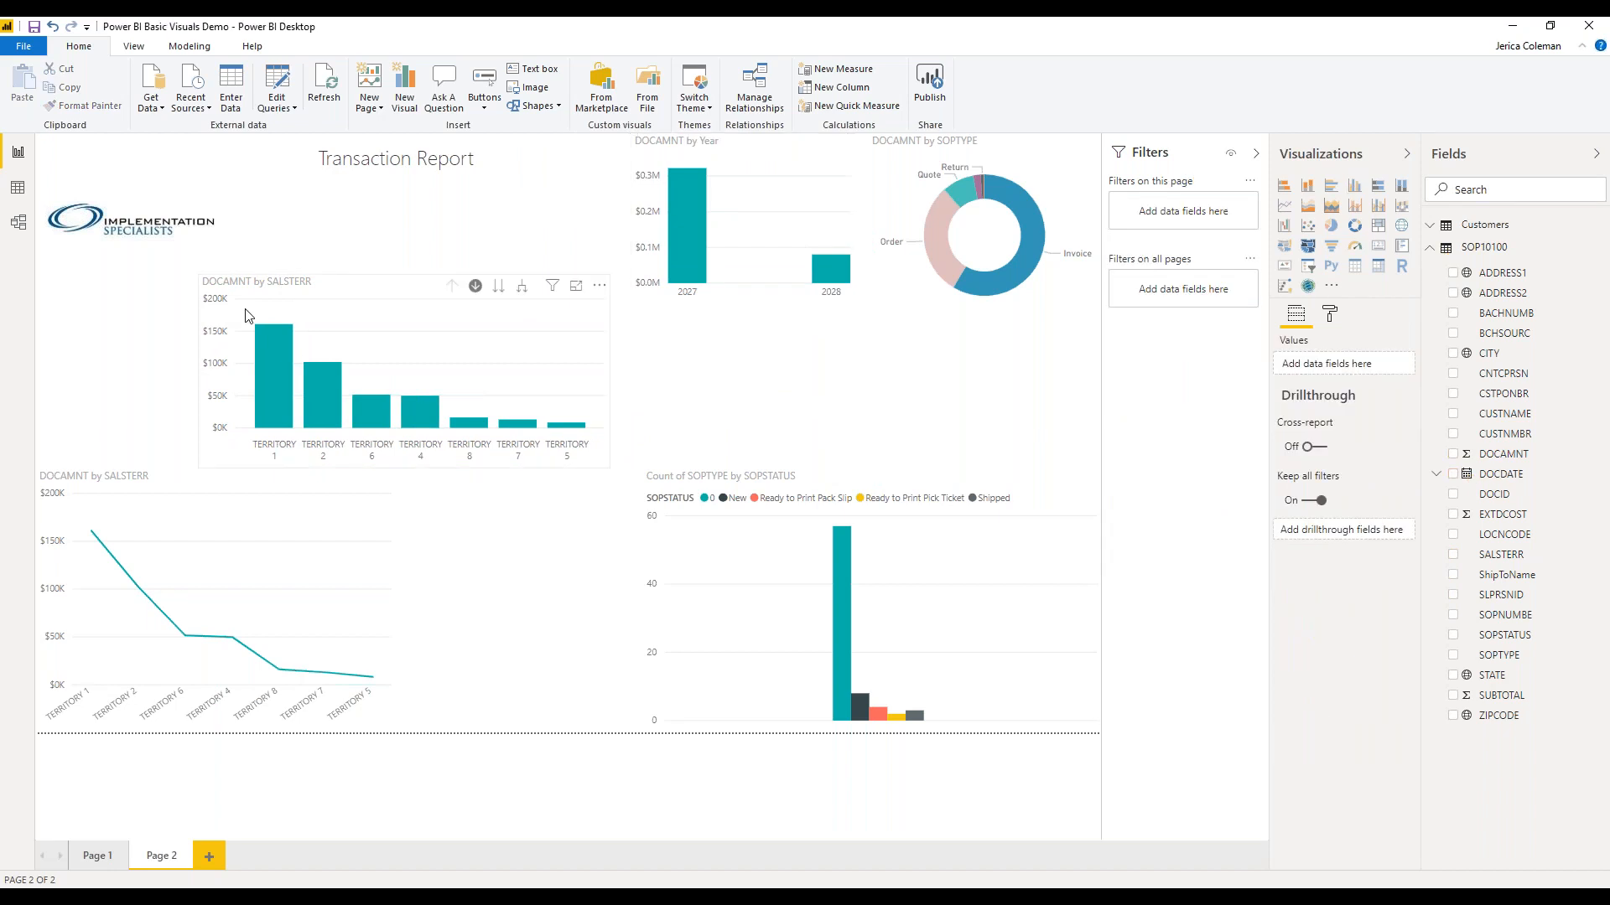
click(335, 288)
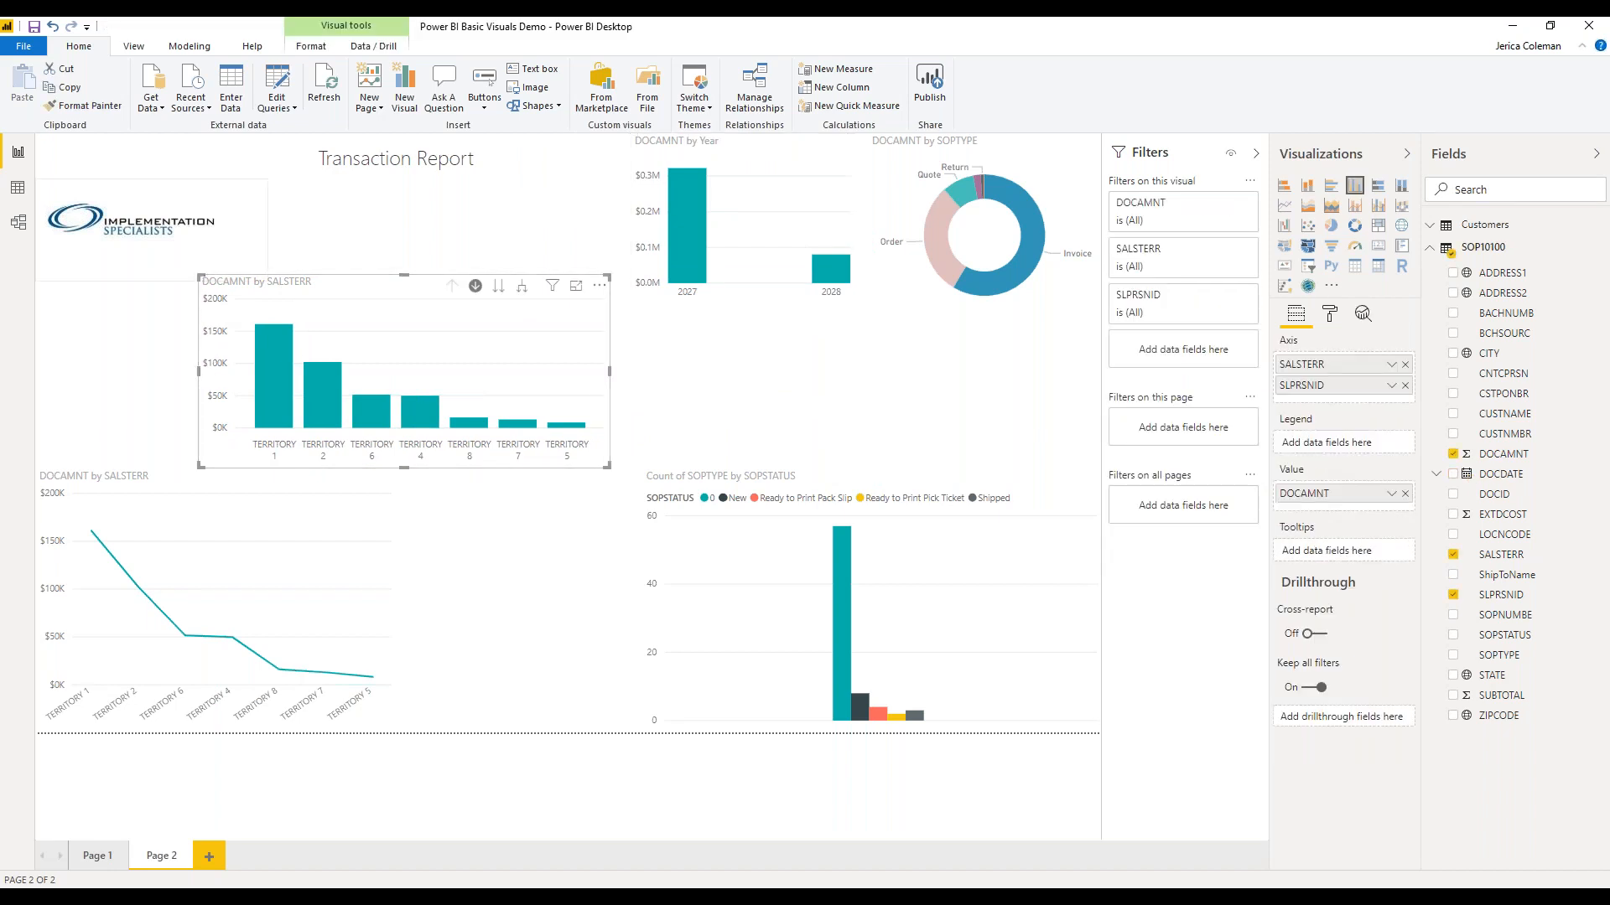
drag(199, 275, 270, 210)
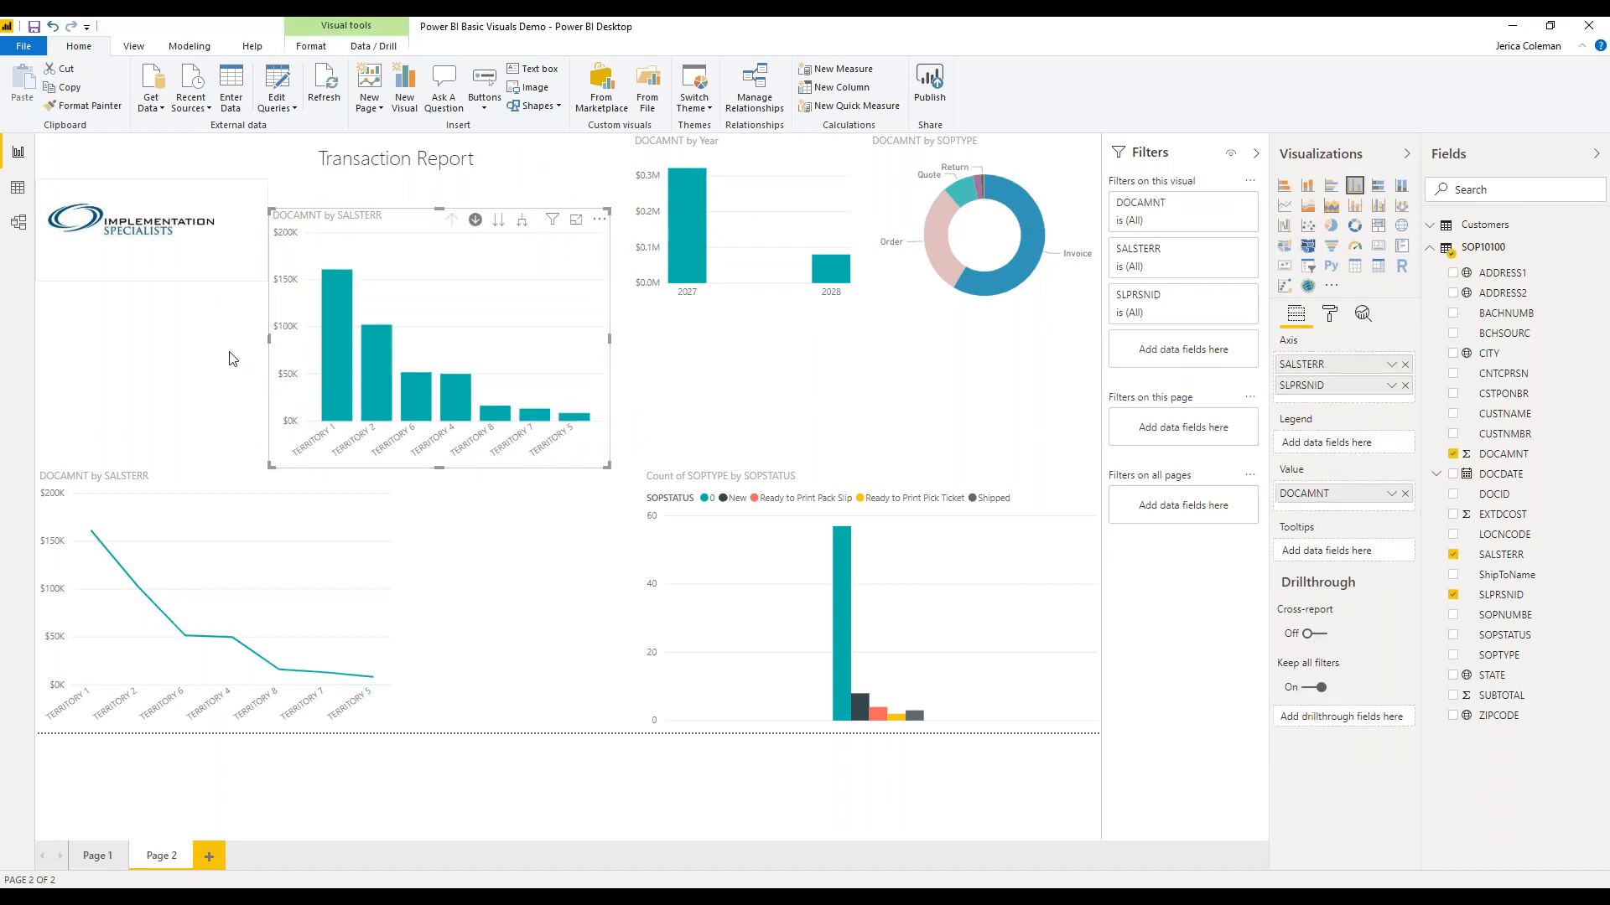
click(232, 359)
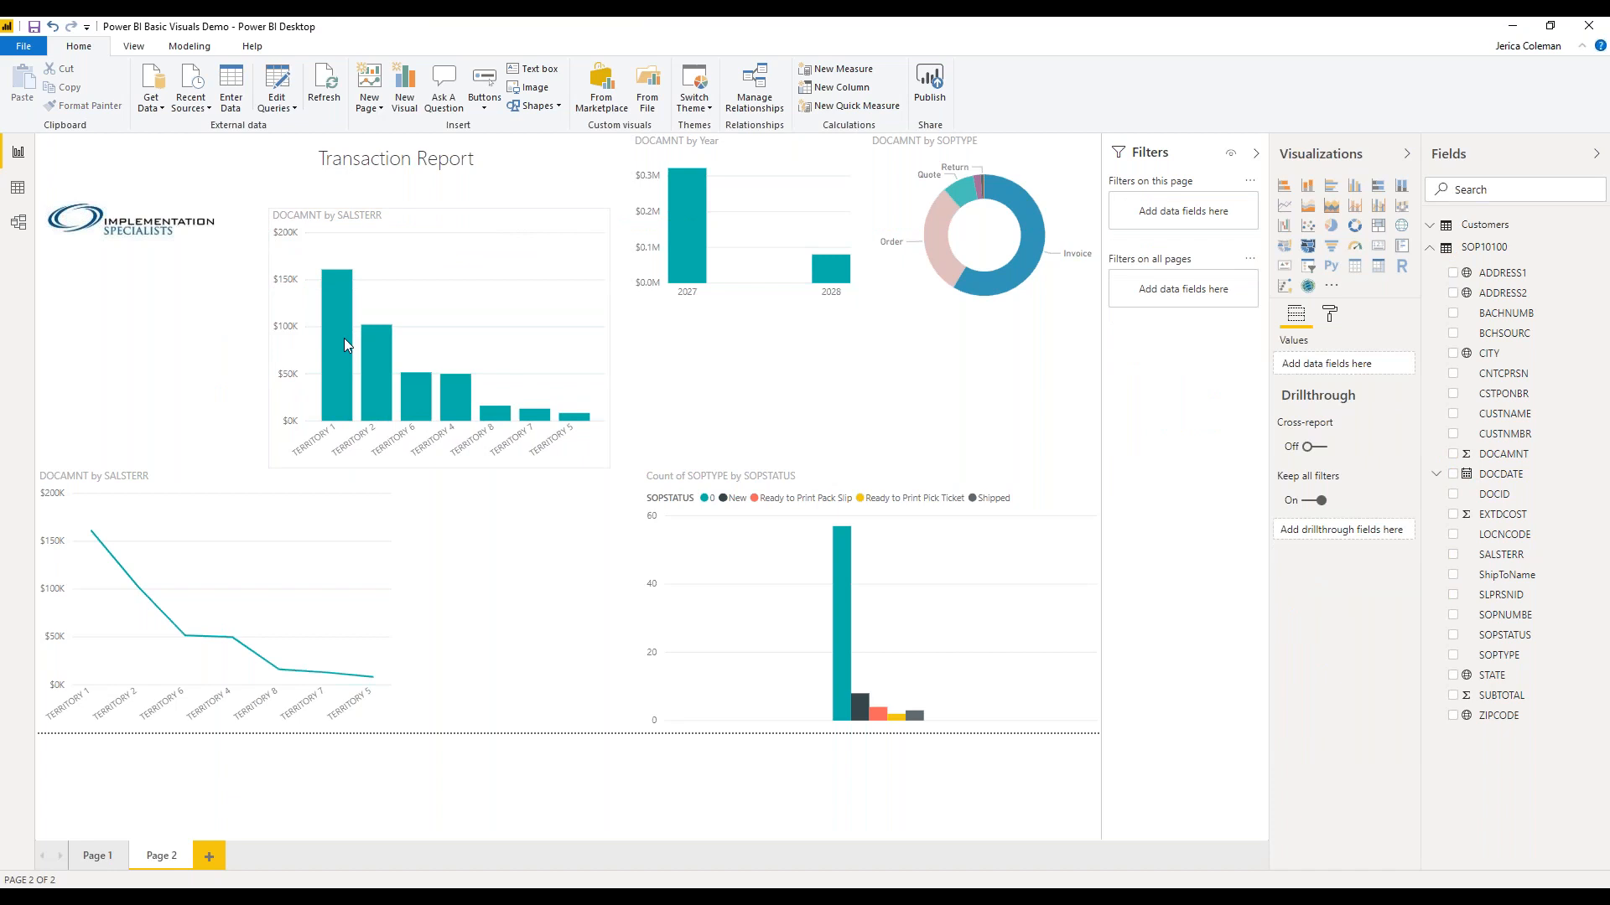
- Add a narrow SLPRSNID slicer directly below the logo, and test it by selecting and clearing one salesperson
click(1309, 268)
drag(1501, 594, 138, 382)
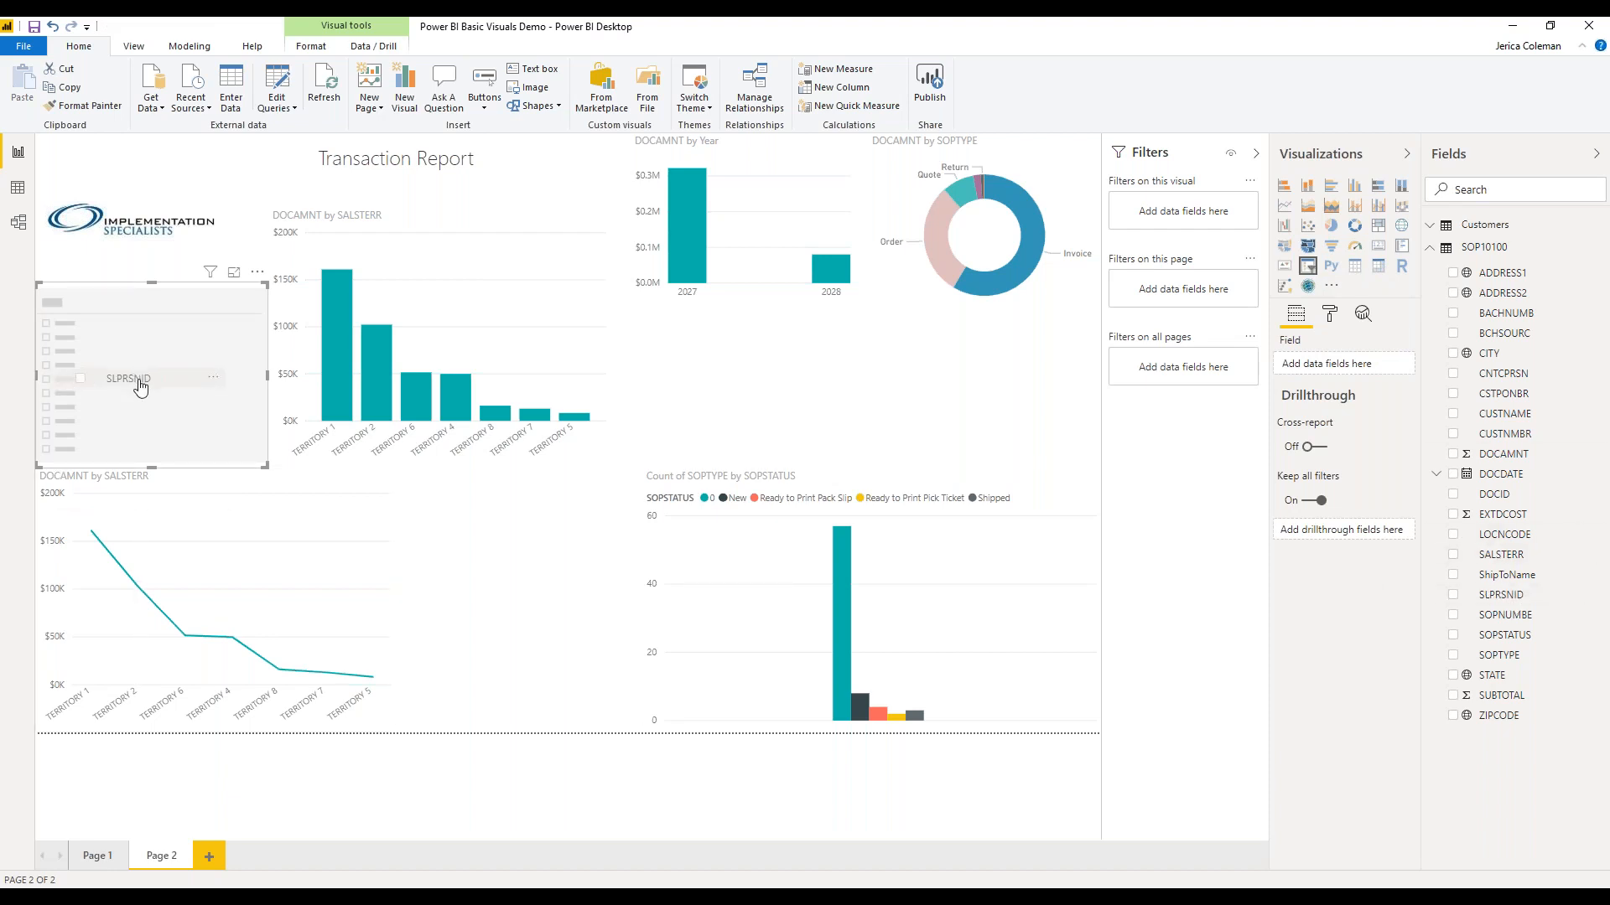
drag(266, 375, 224, 375)
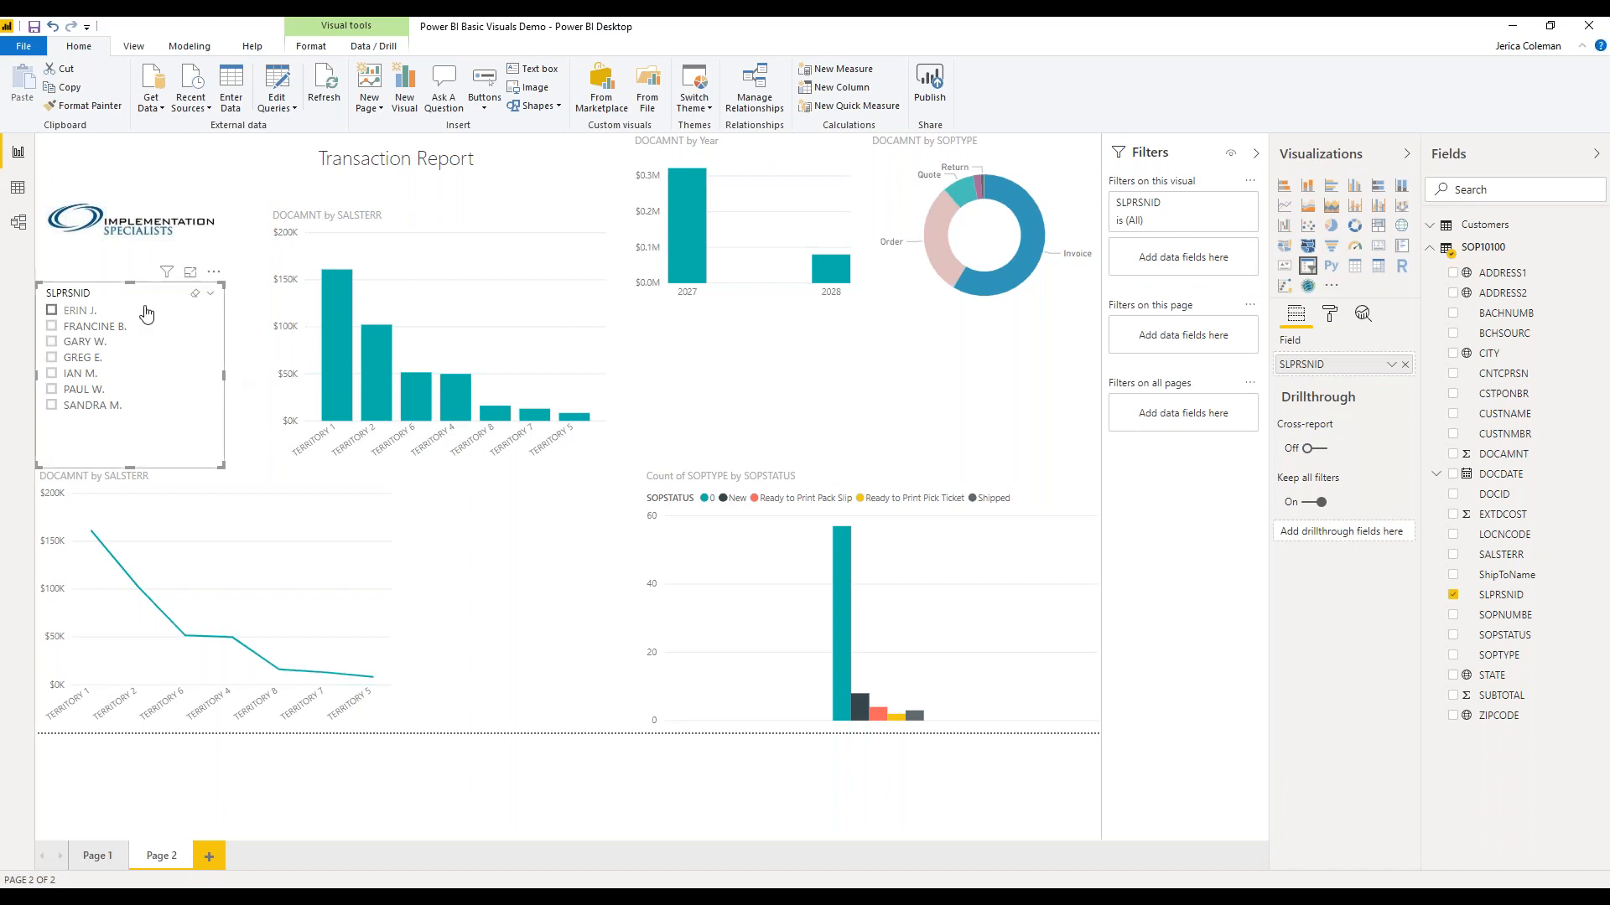
drag(149, 312, 149, 295)
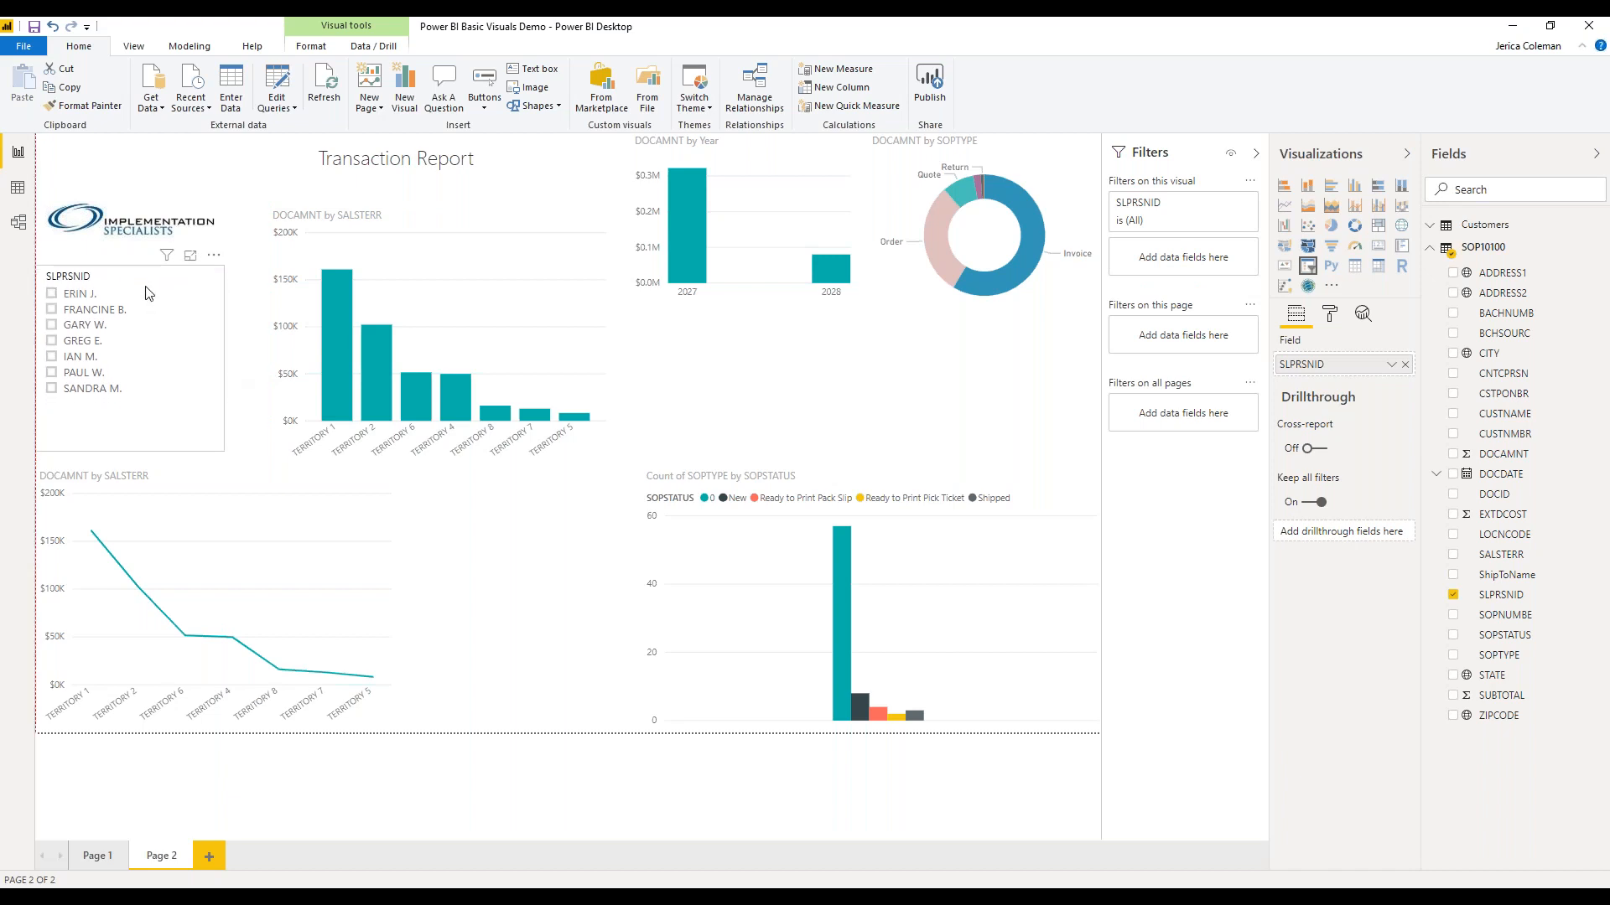
click(51, 310)
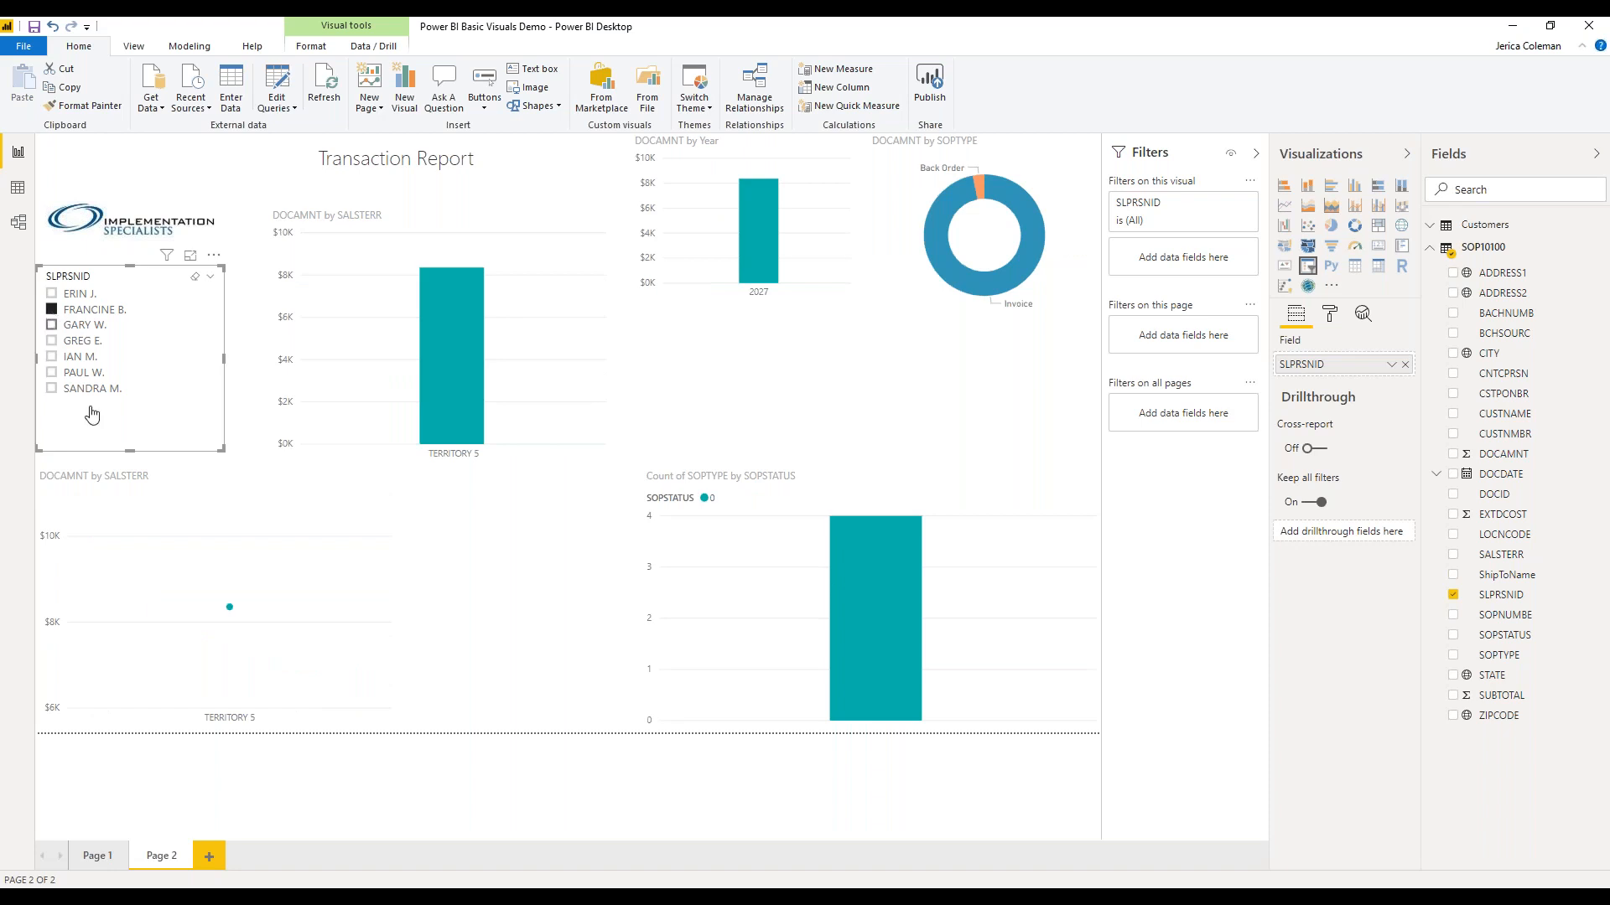
click(51, 310)
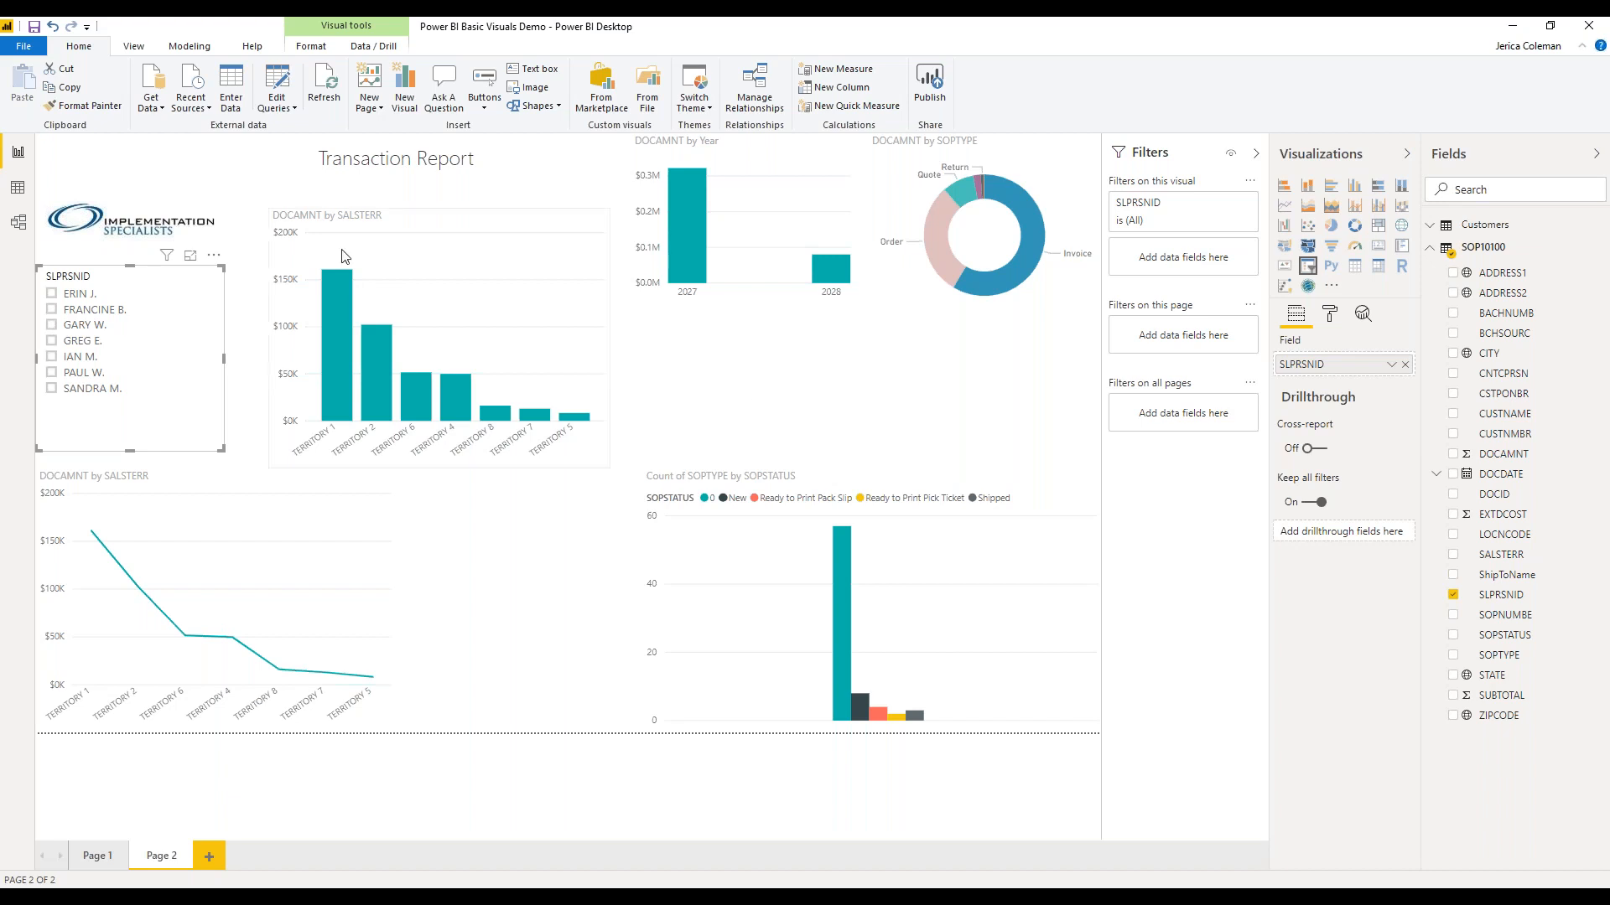
- Enable search in the SLPRSNID slicer, search for one salesperson by first name, and clear the search text
click(215, 257)
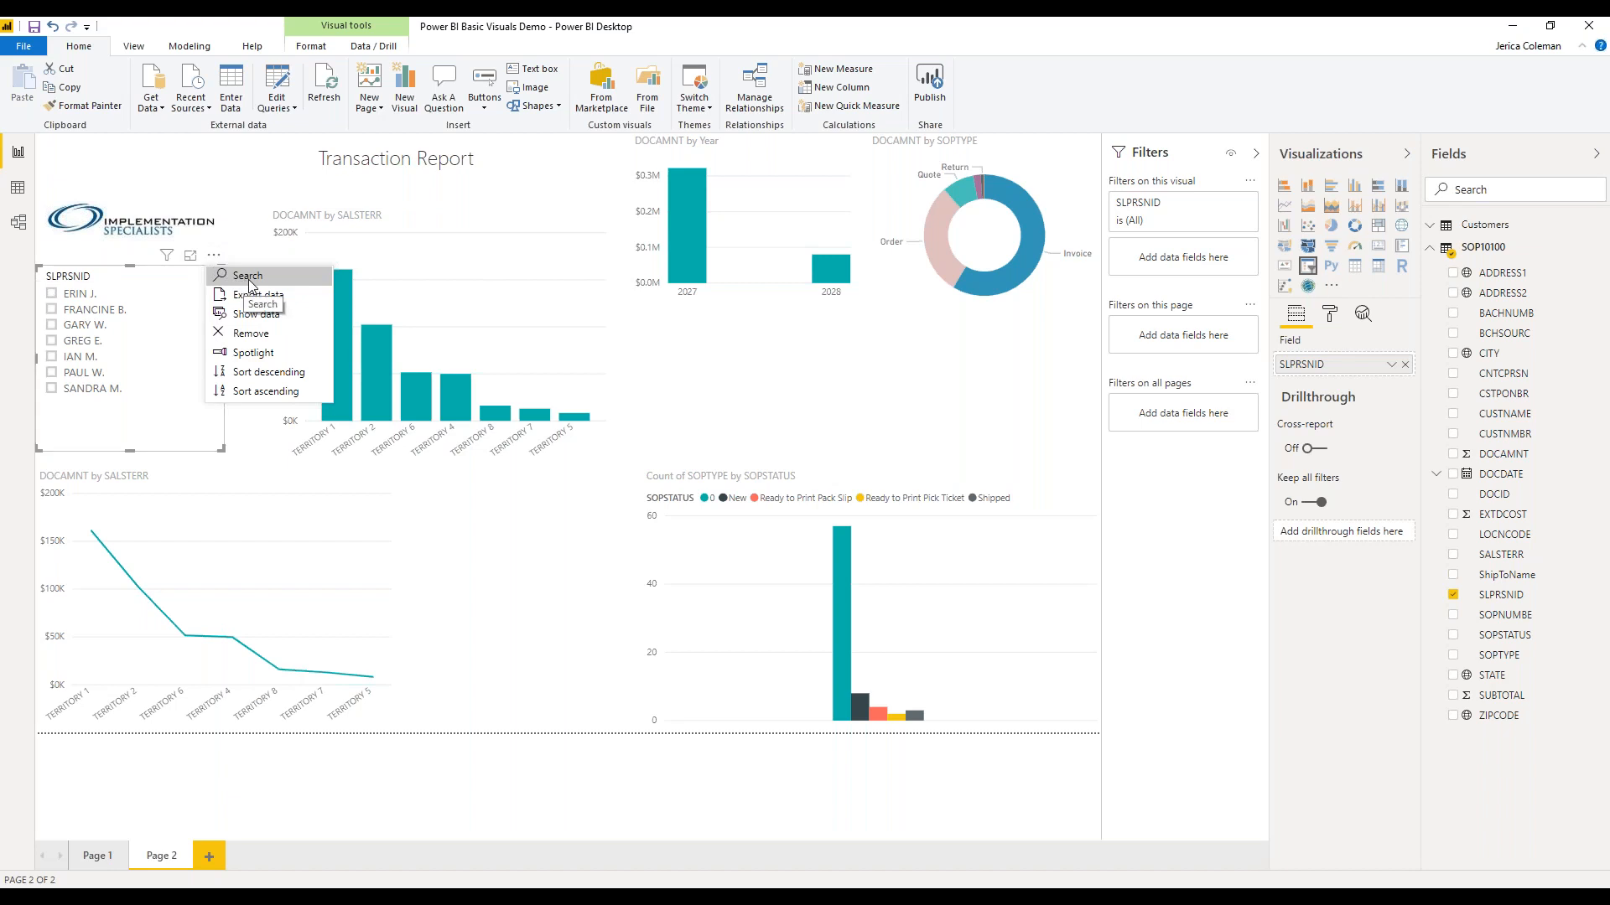
click(249, 280)
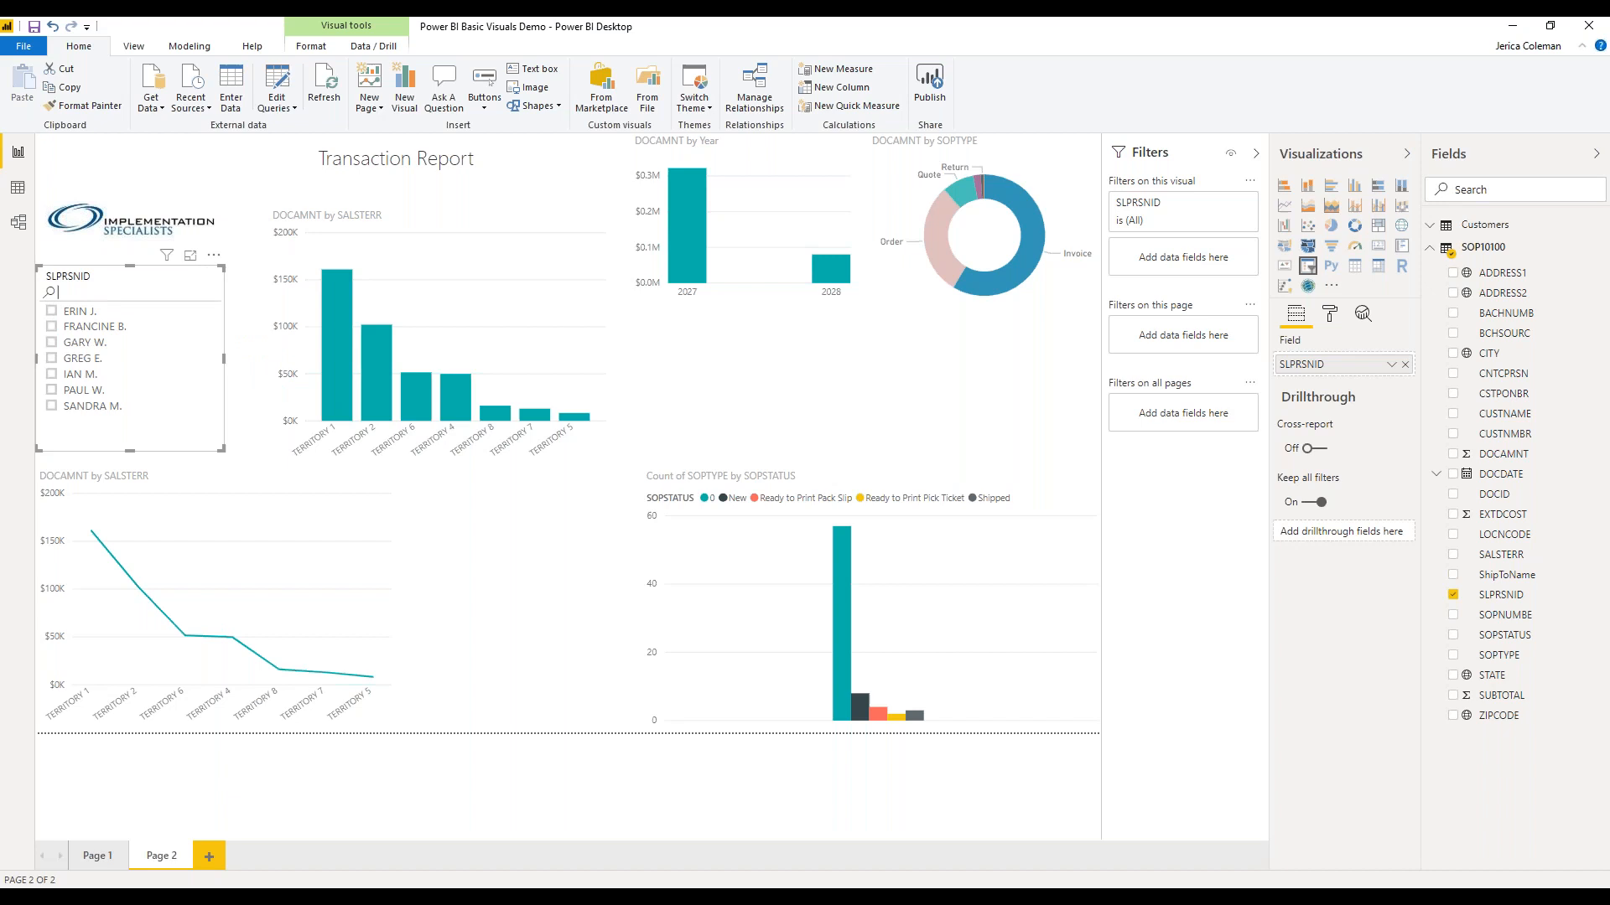
text(sandra)
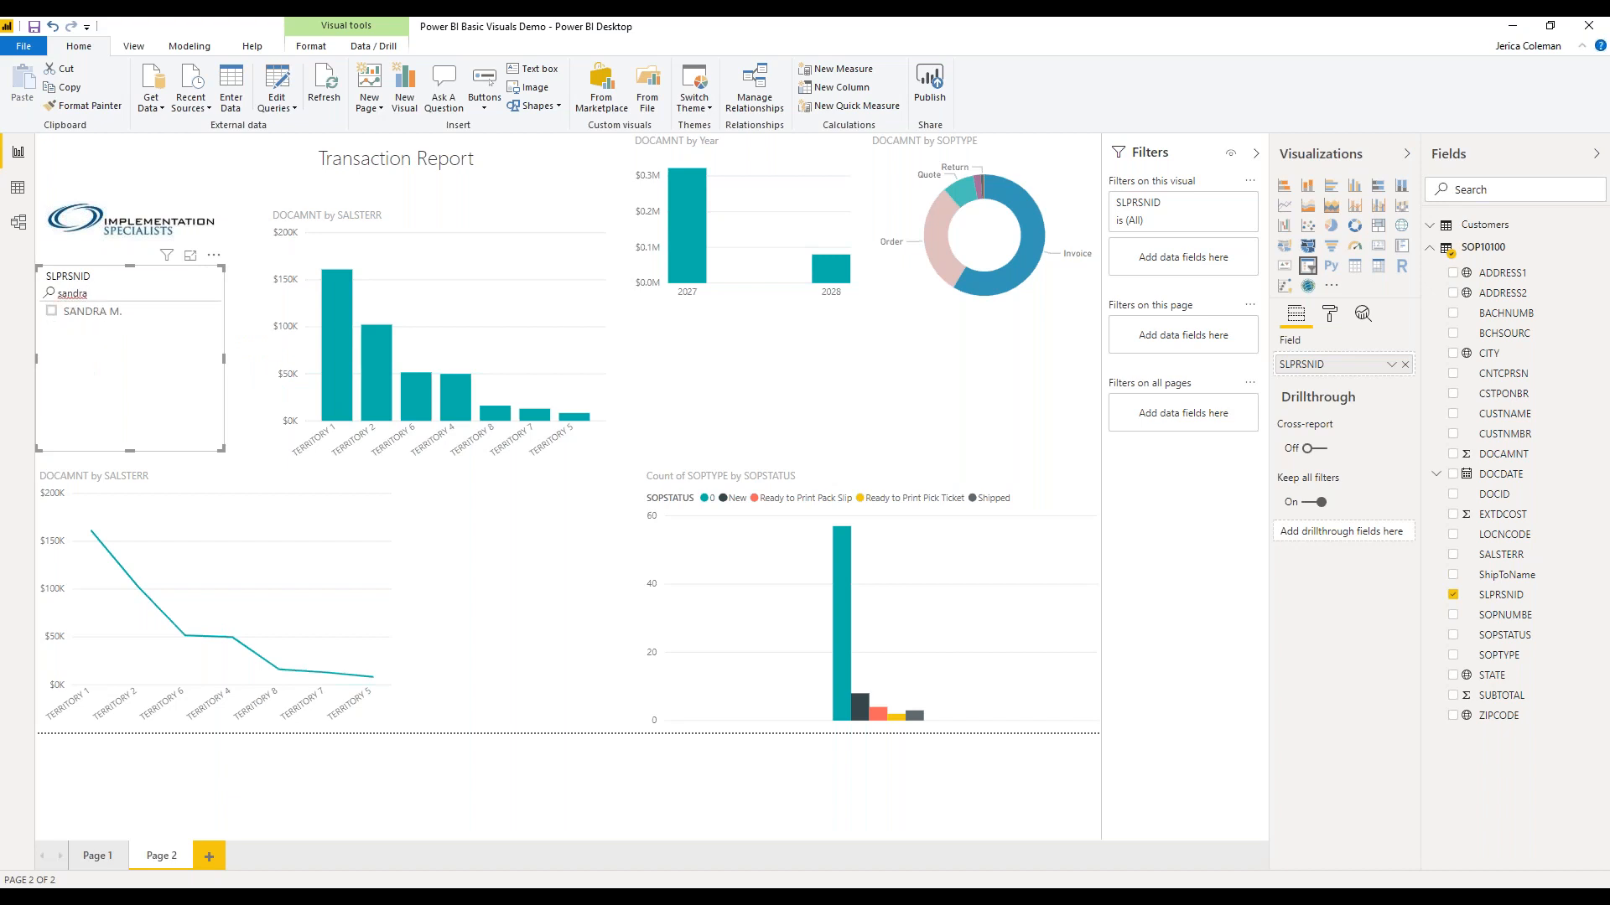
key(BackSpace)
key(BackSpace)
key(BackSpace)
key(BackSpace)
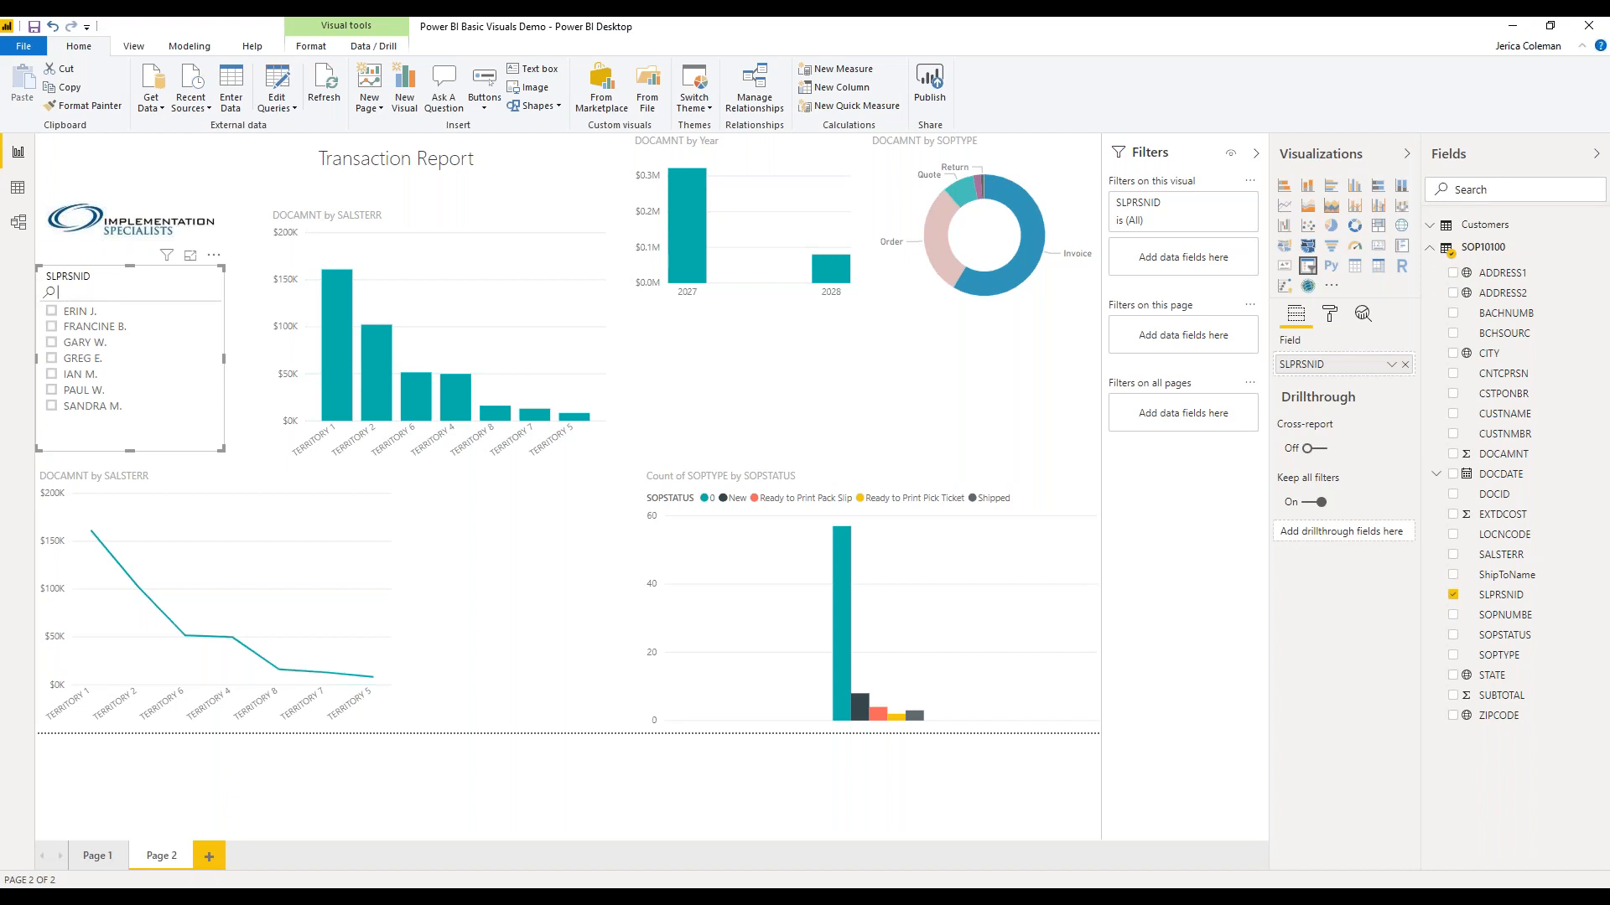
- Search the SLPRSNID slicer for a different salesperson by first name, clear the search text, and deselect the slicer
text(paul)
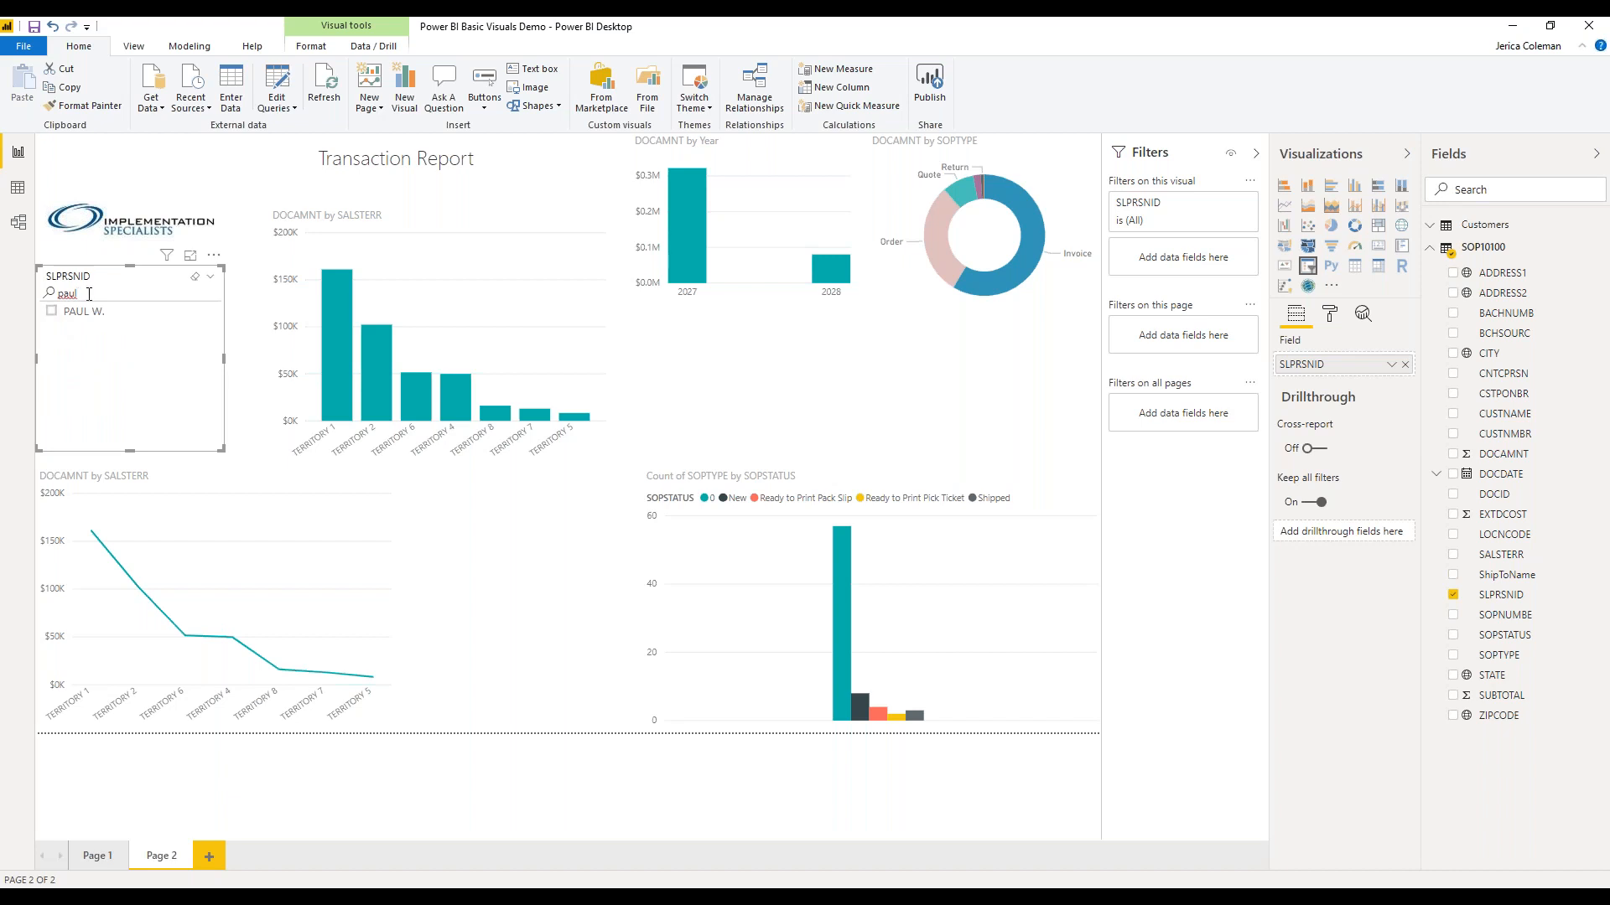
key(BackSpace)
key(BackSpace)
key(BackSpace)
key(BackSpace)
click(929, 409)
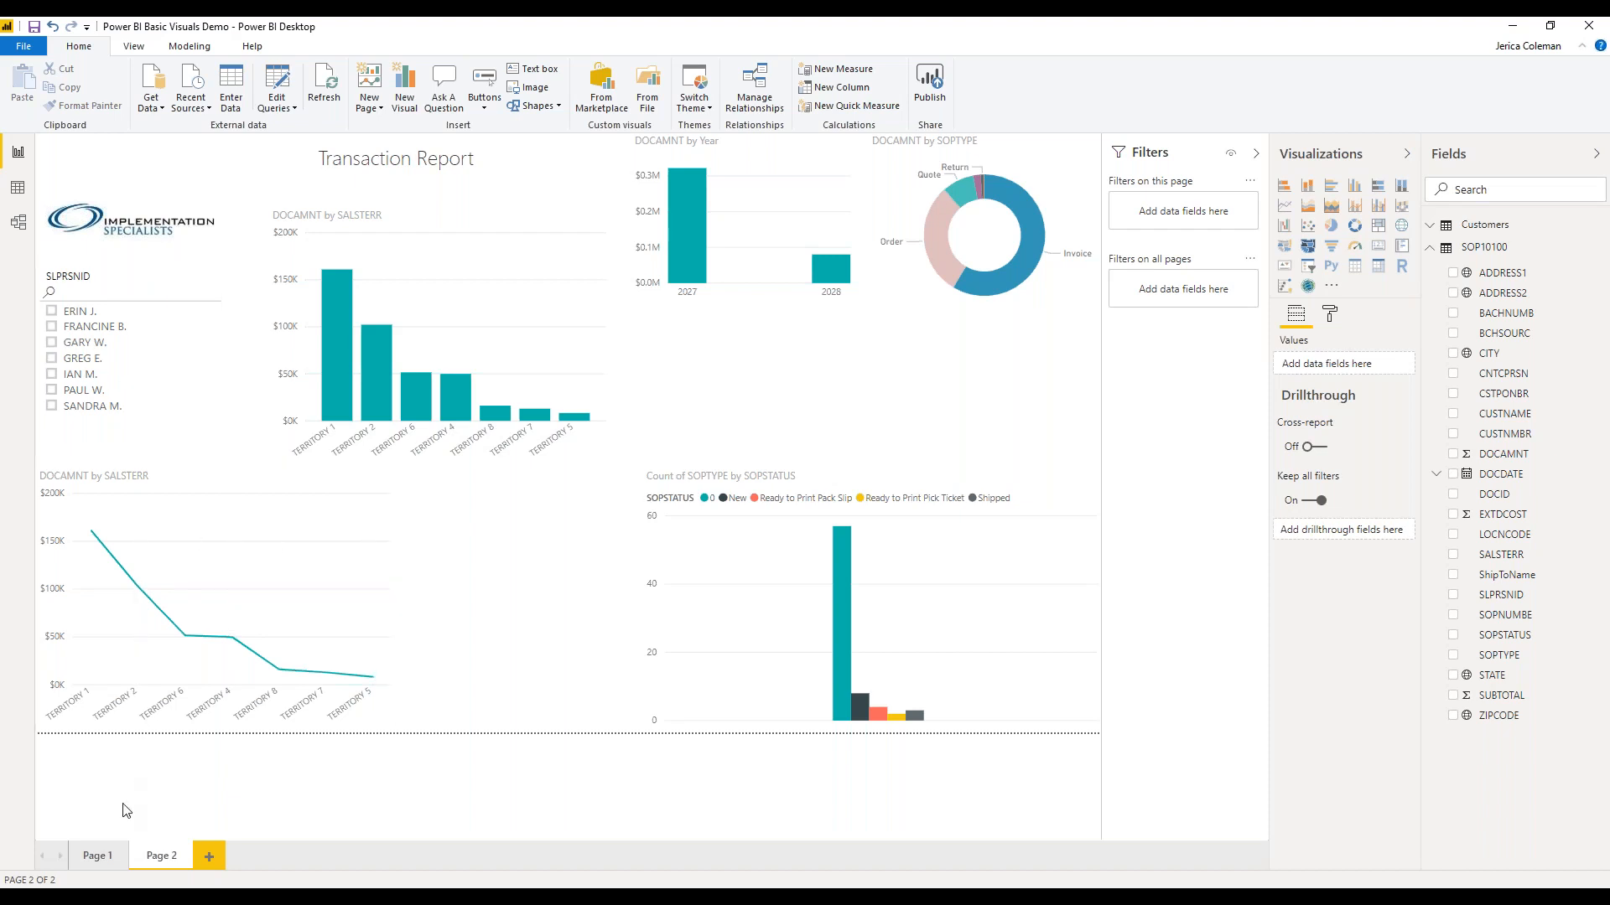
- On Page 1, expand the customer table's Last Statement Amount filter and view its values under Basic filtering
click(90, 858)
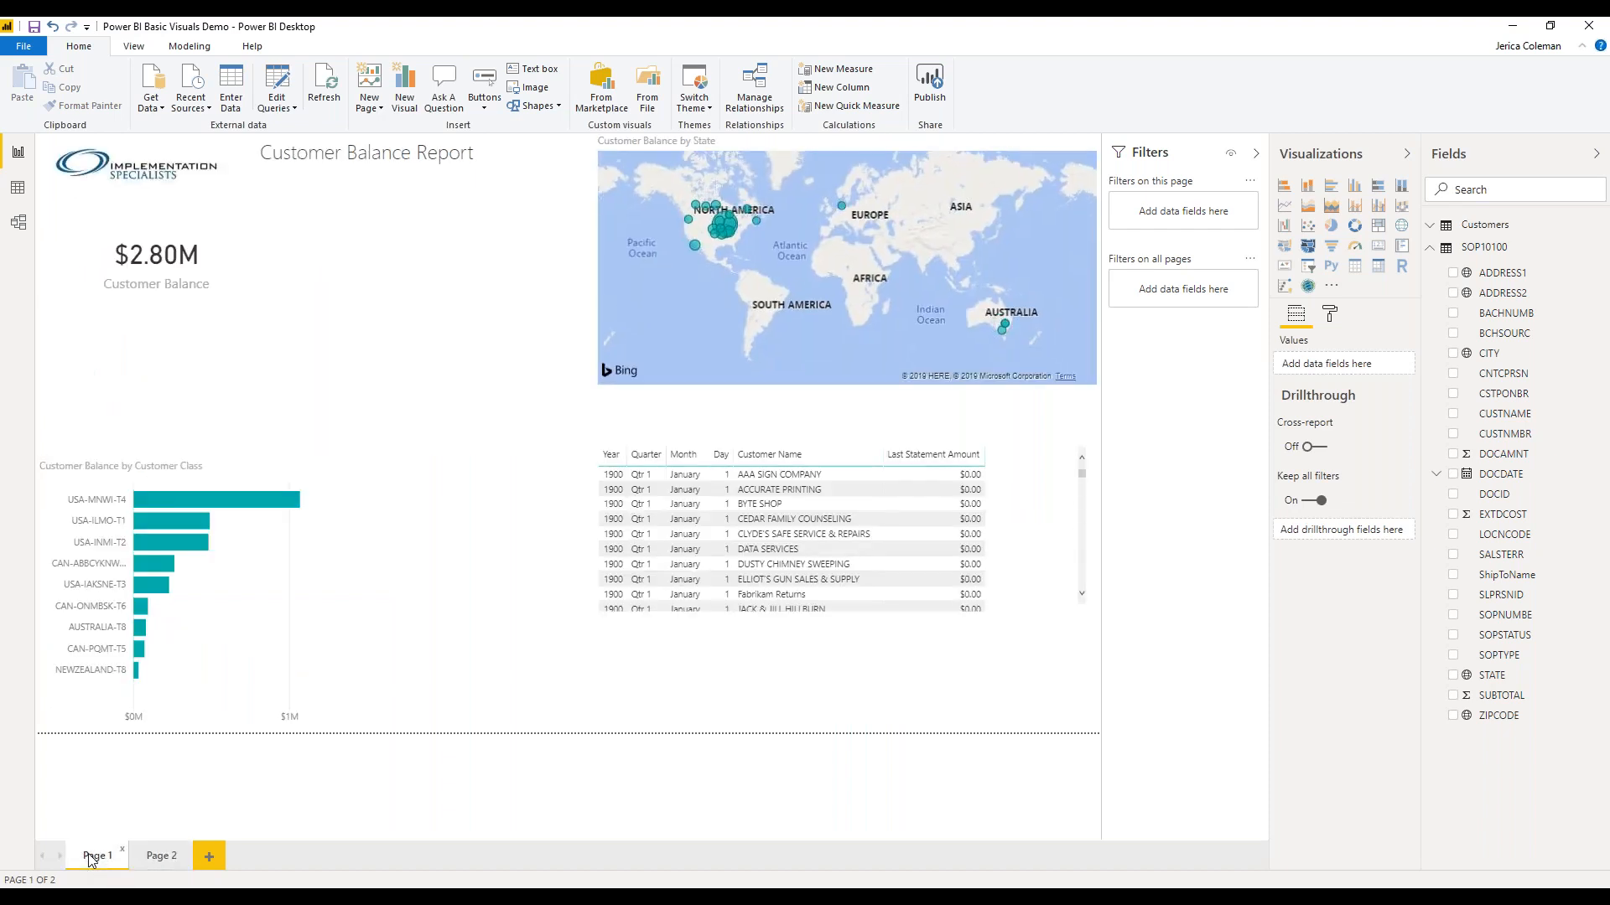
click(1050, 595)
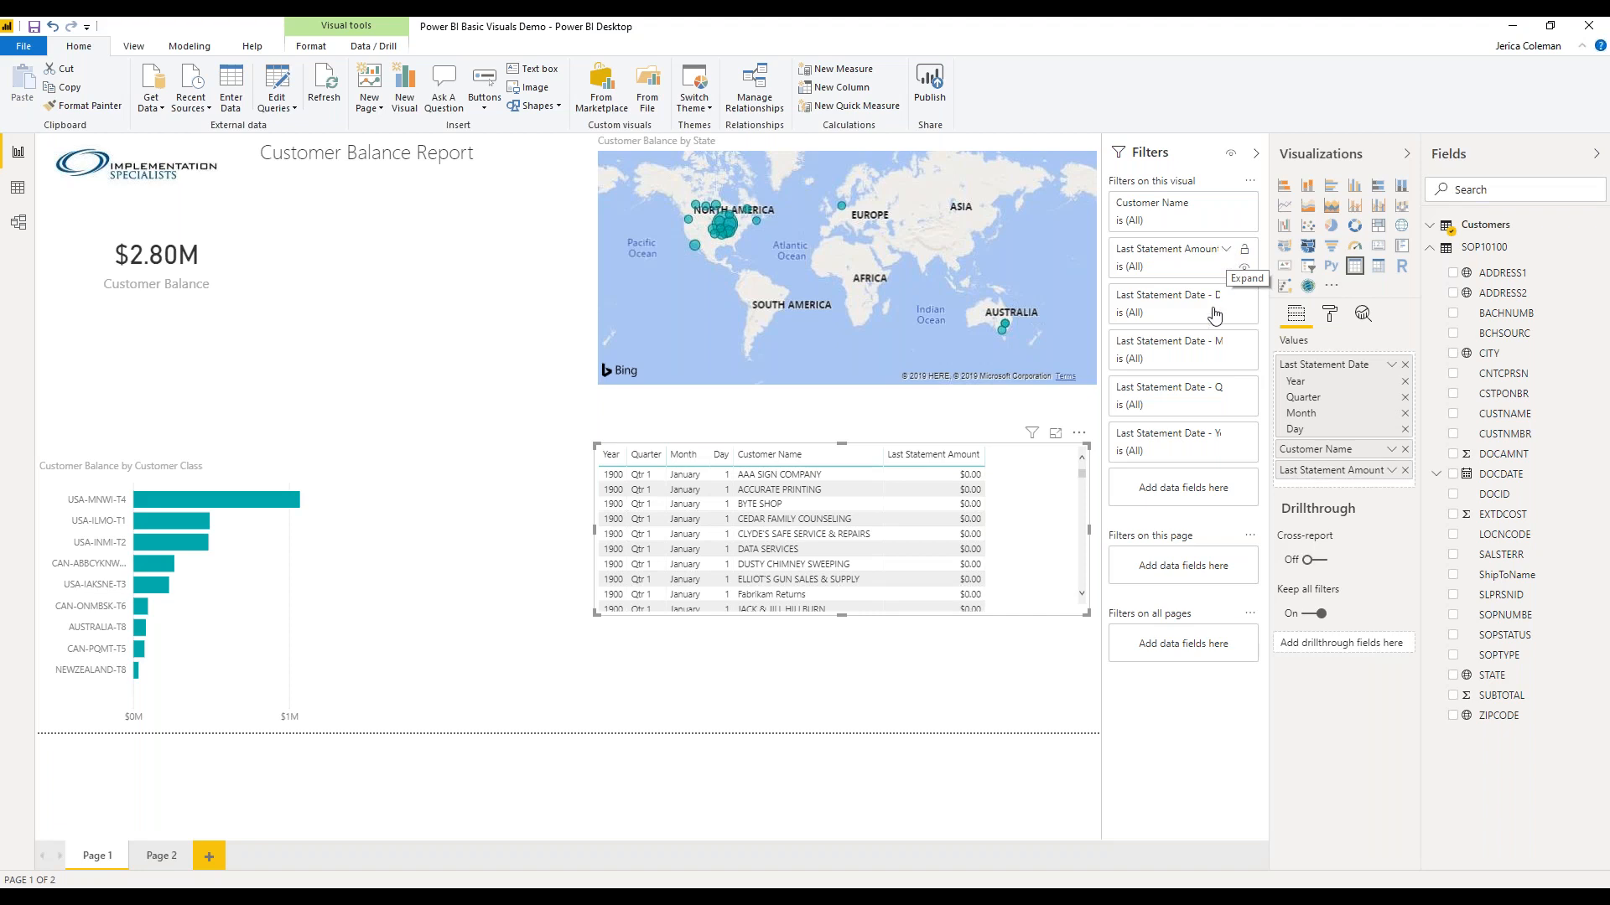
click(1227, 253)
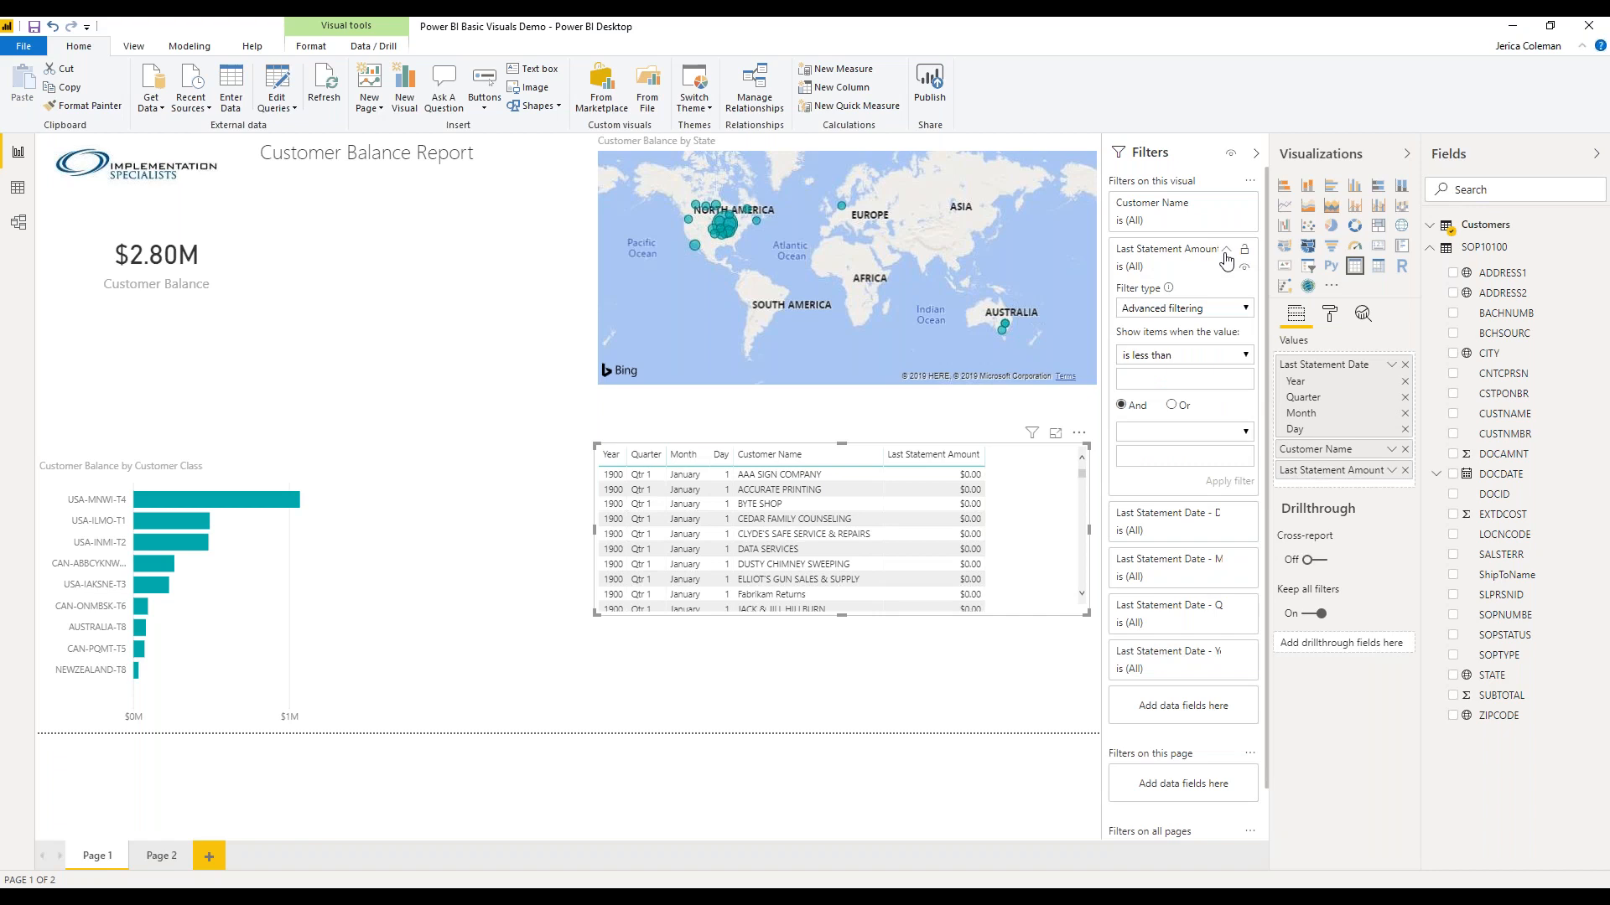
click(1226, 312)
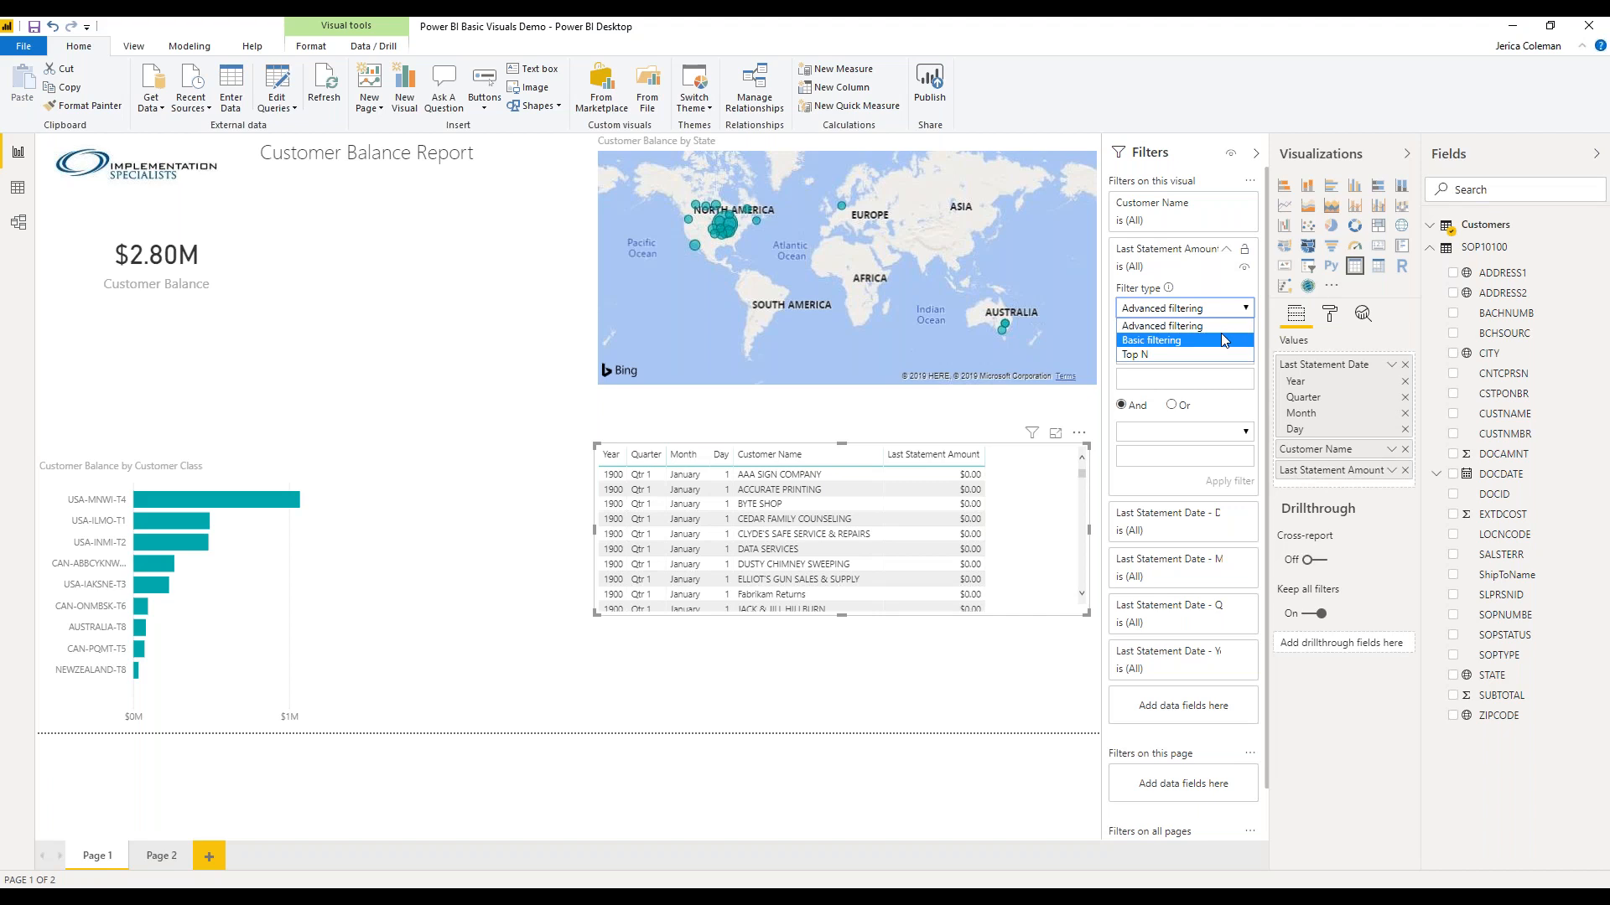
click(1222, 337)
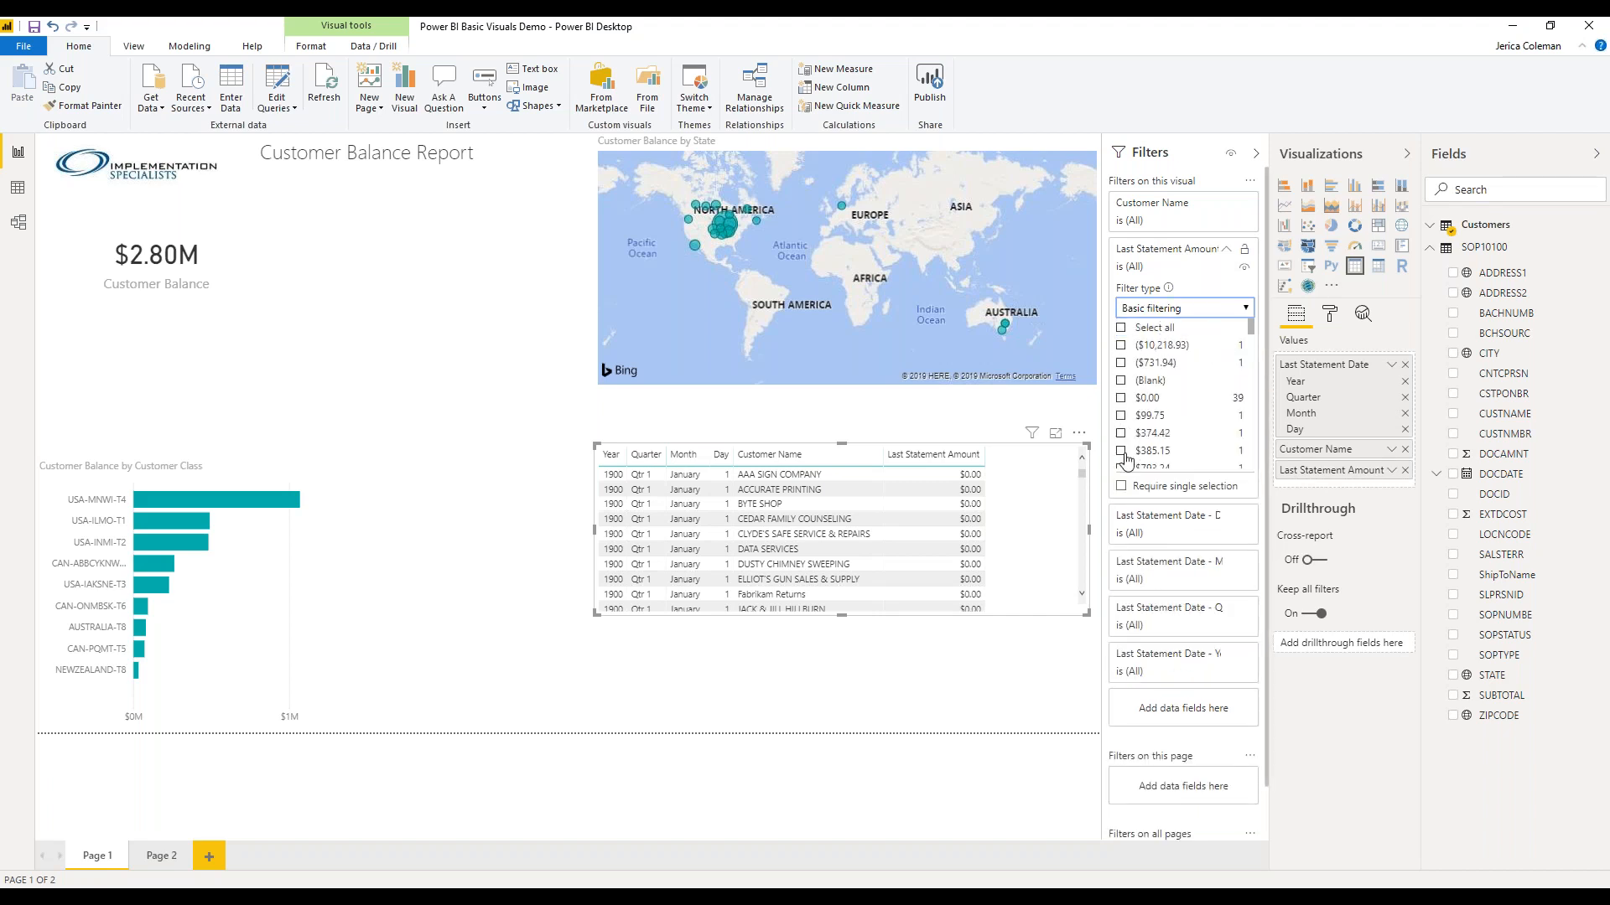
- Filter the table's Last Statement Amount with a Top N filter showing the top 10 by Customer Balance, and apply it
click(1199, 312)
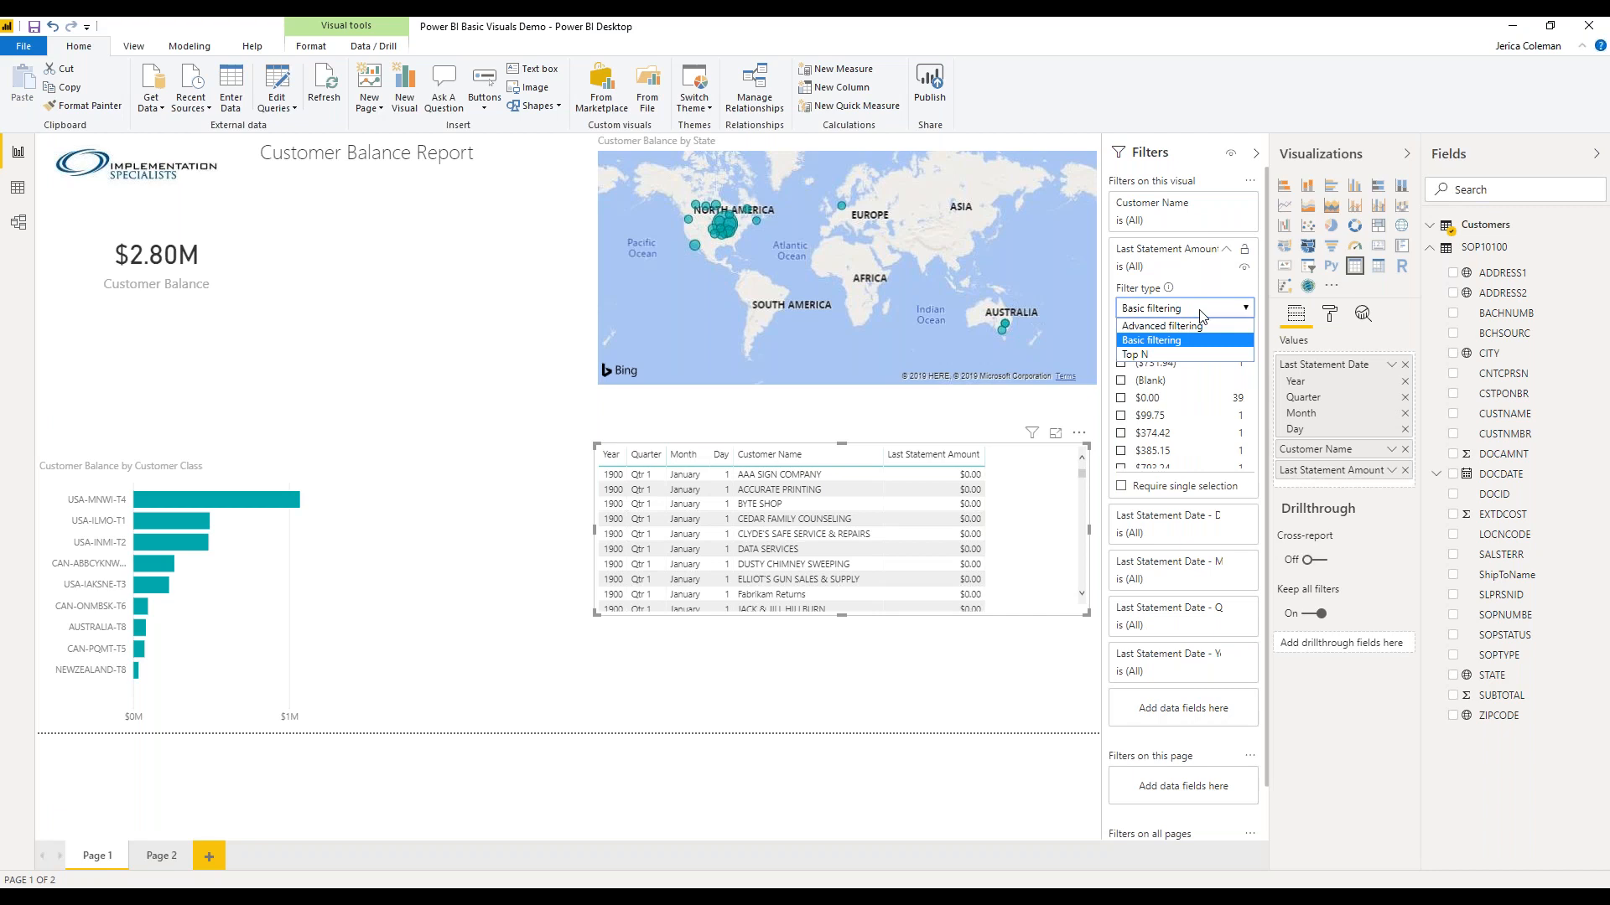
click(1189, 355)
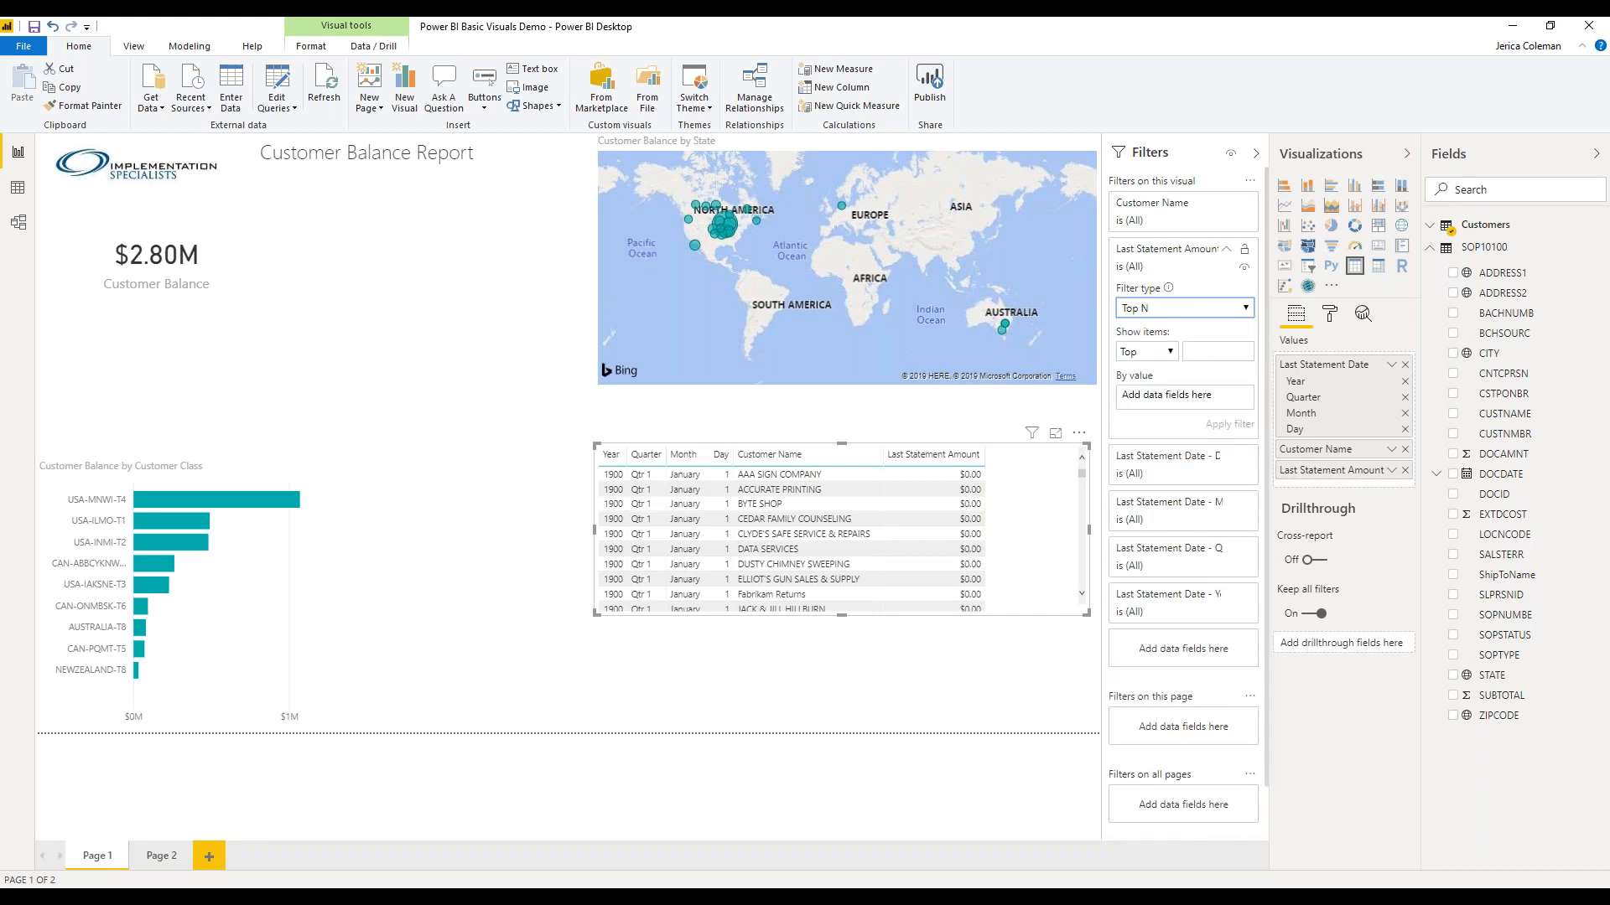
click(1166, 354)
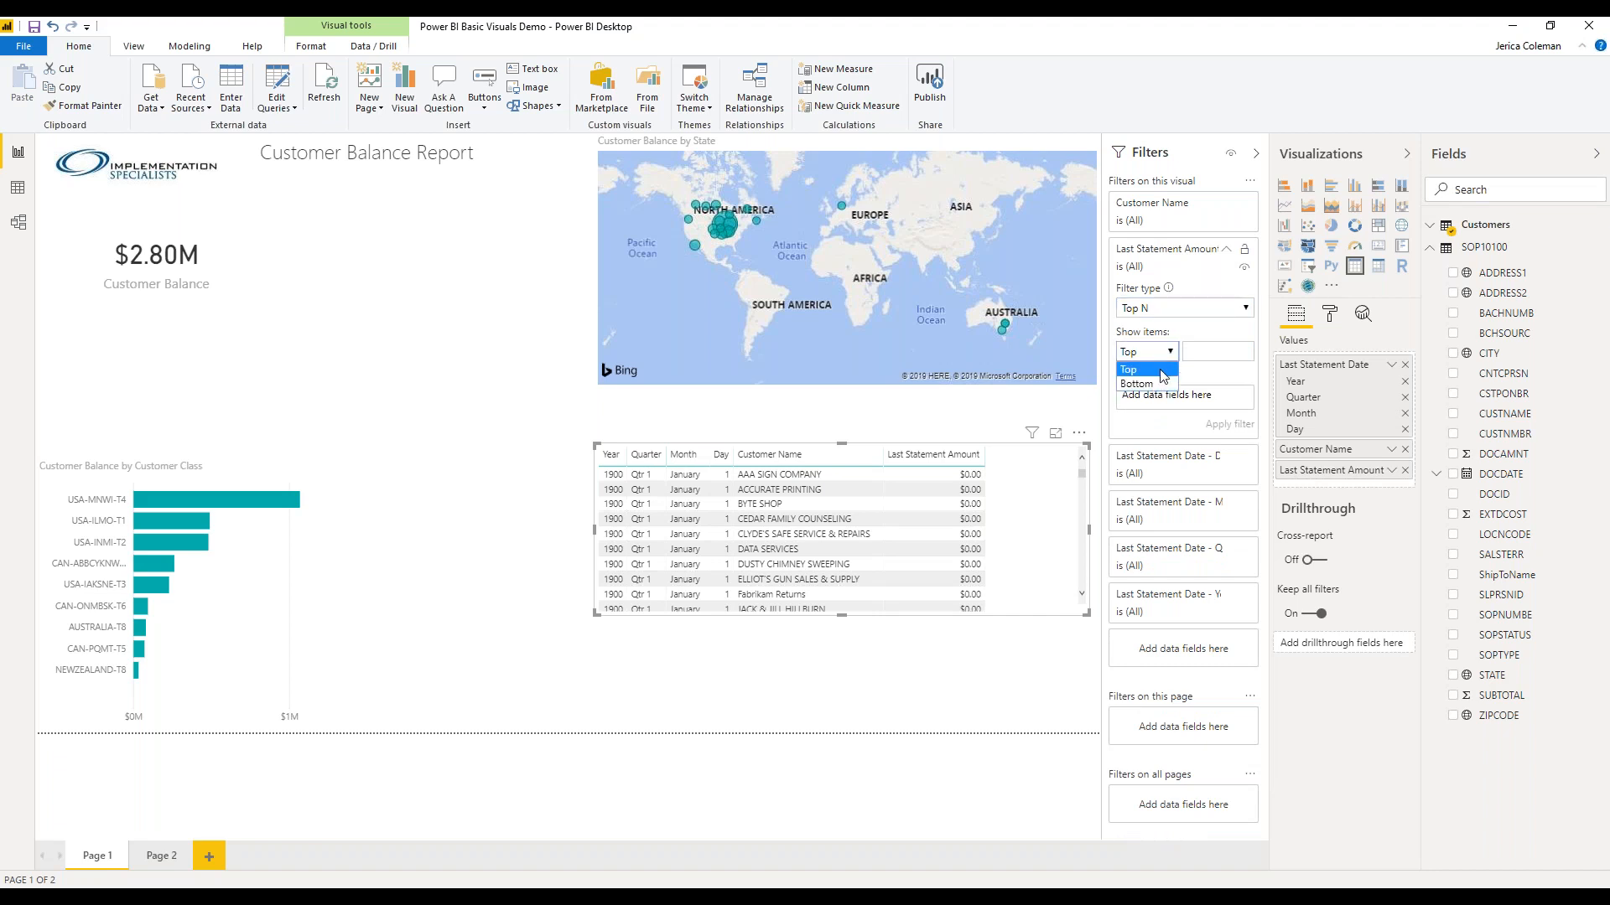
click(1161, 370)
click(1224, 351)
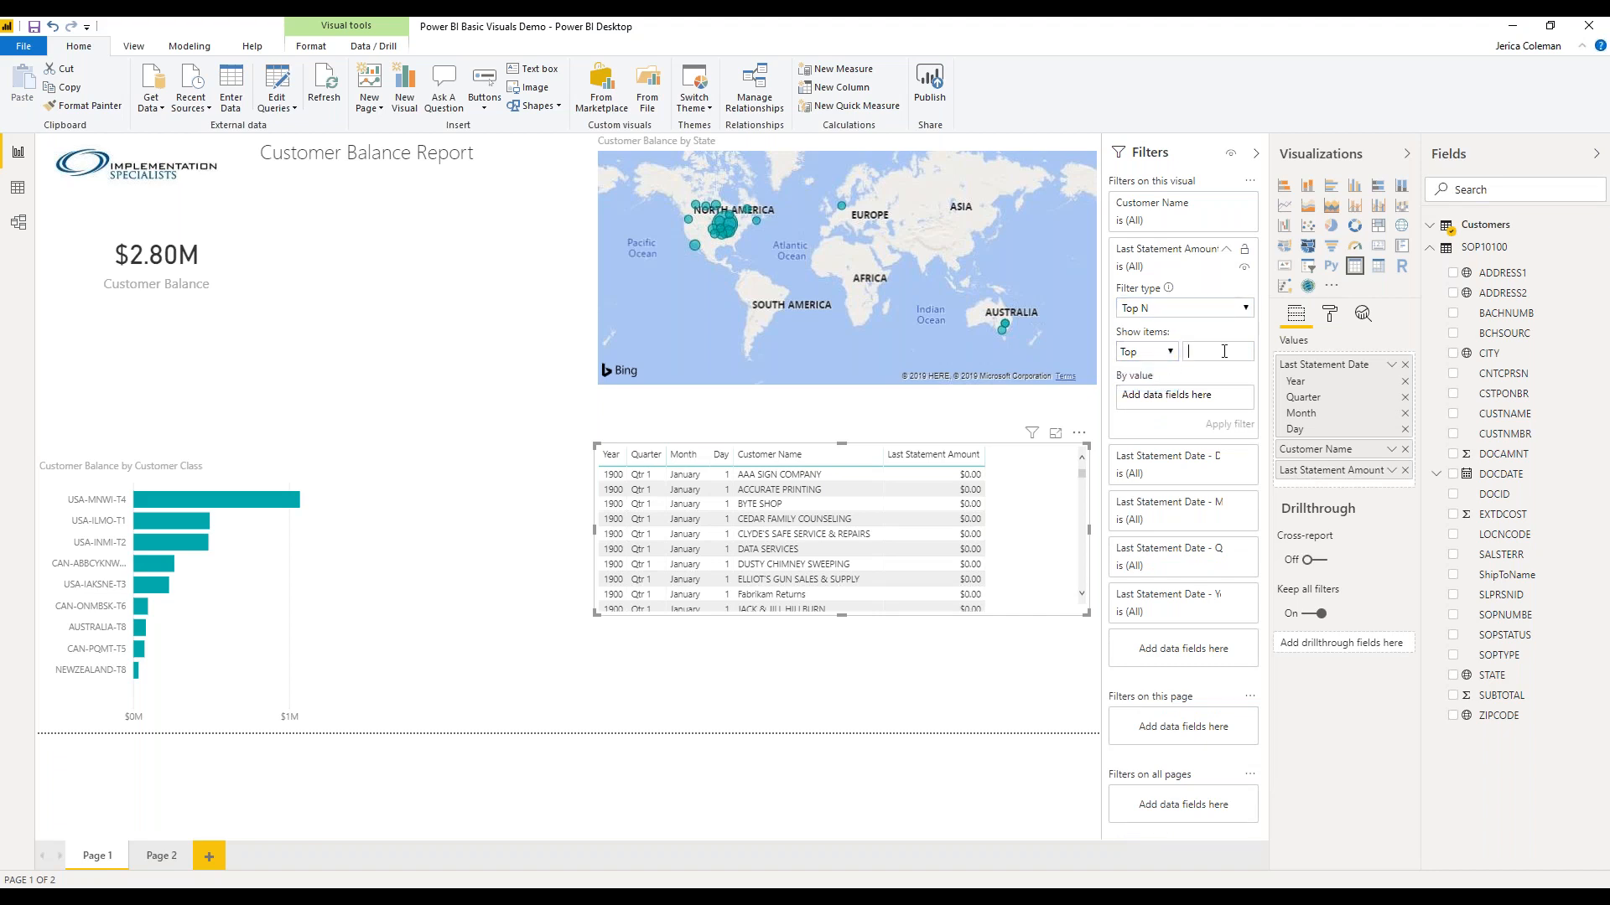
text(10)
click(1432, 226)
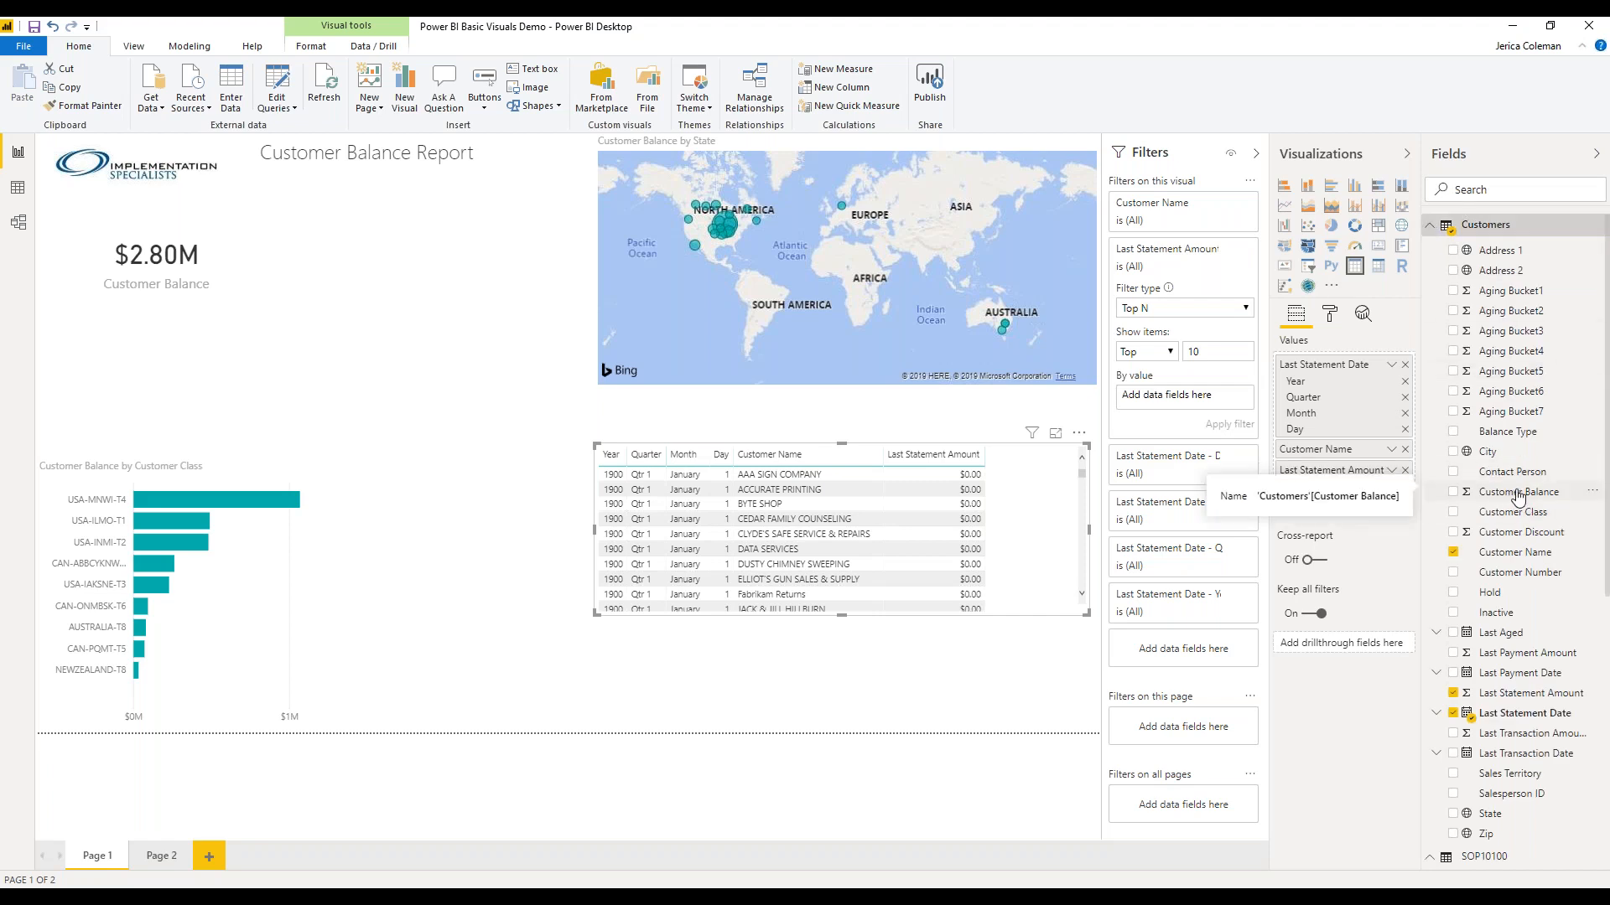
drag(1511, 496, 1224, 406)
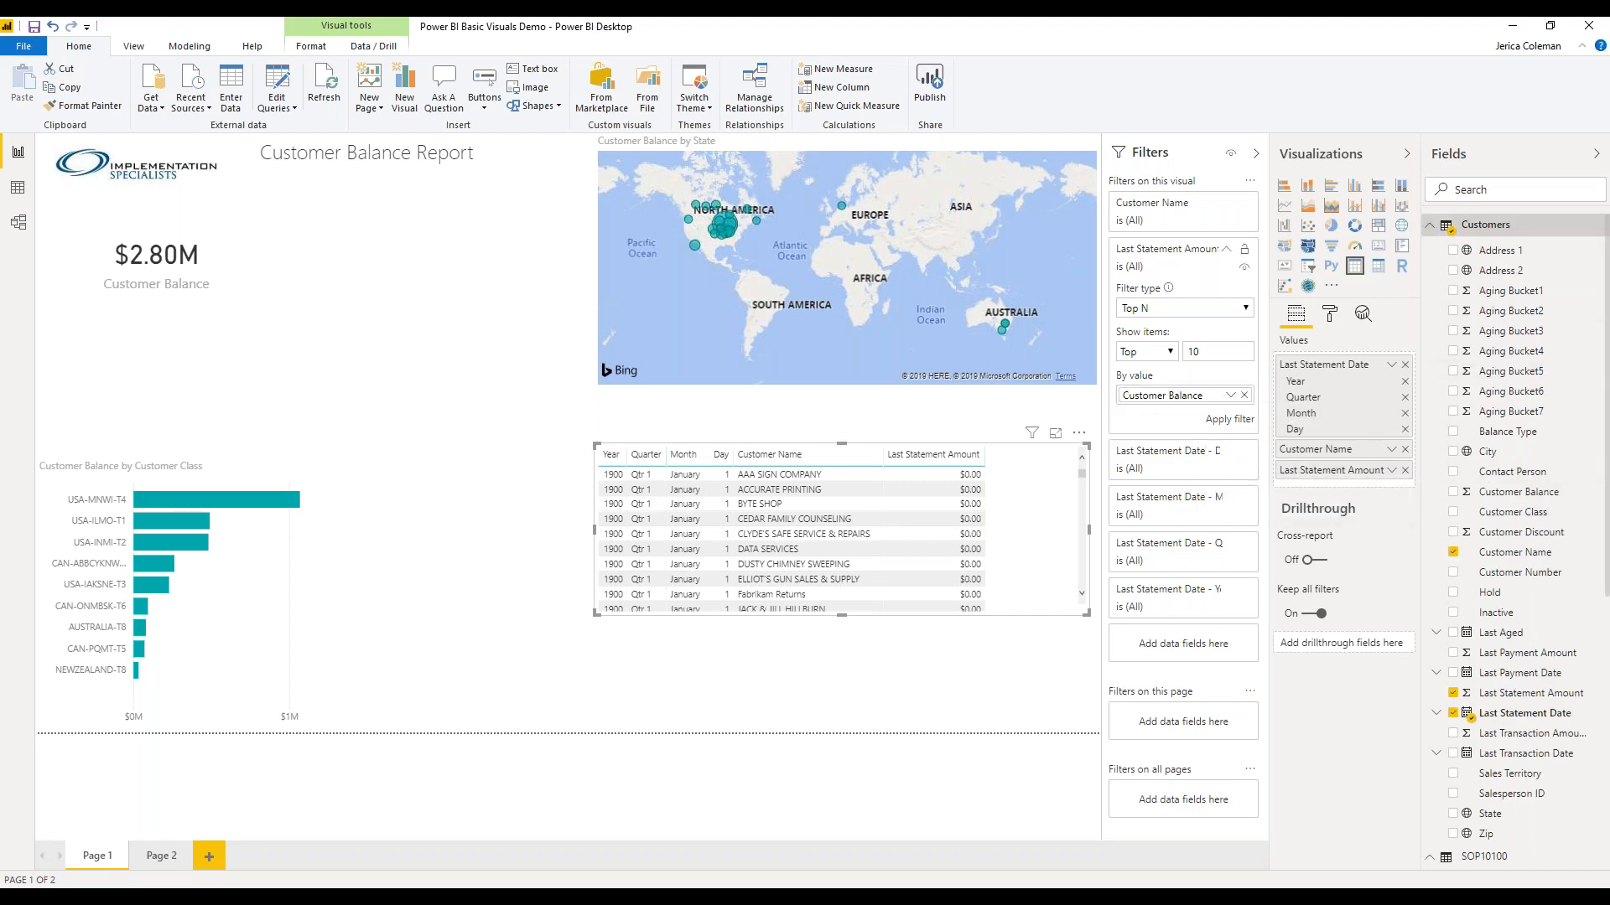
click(1230, 419)
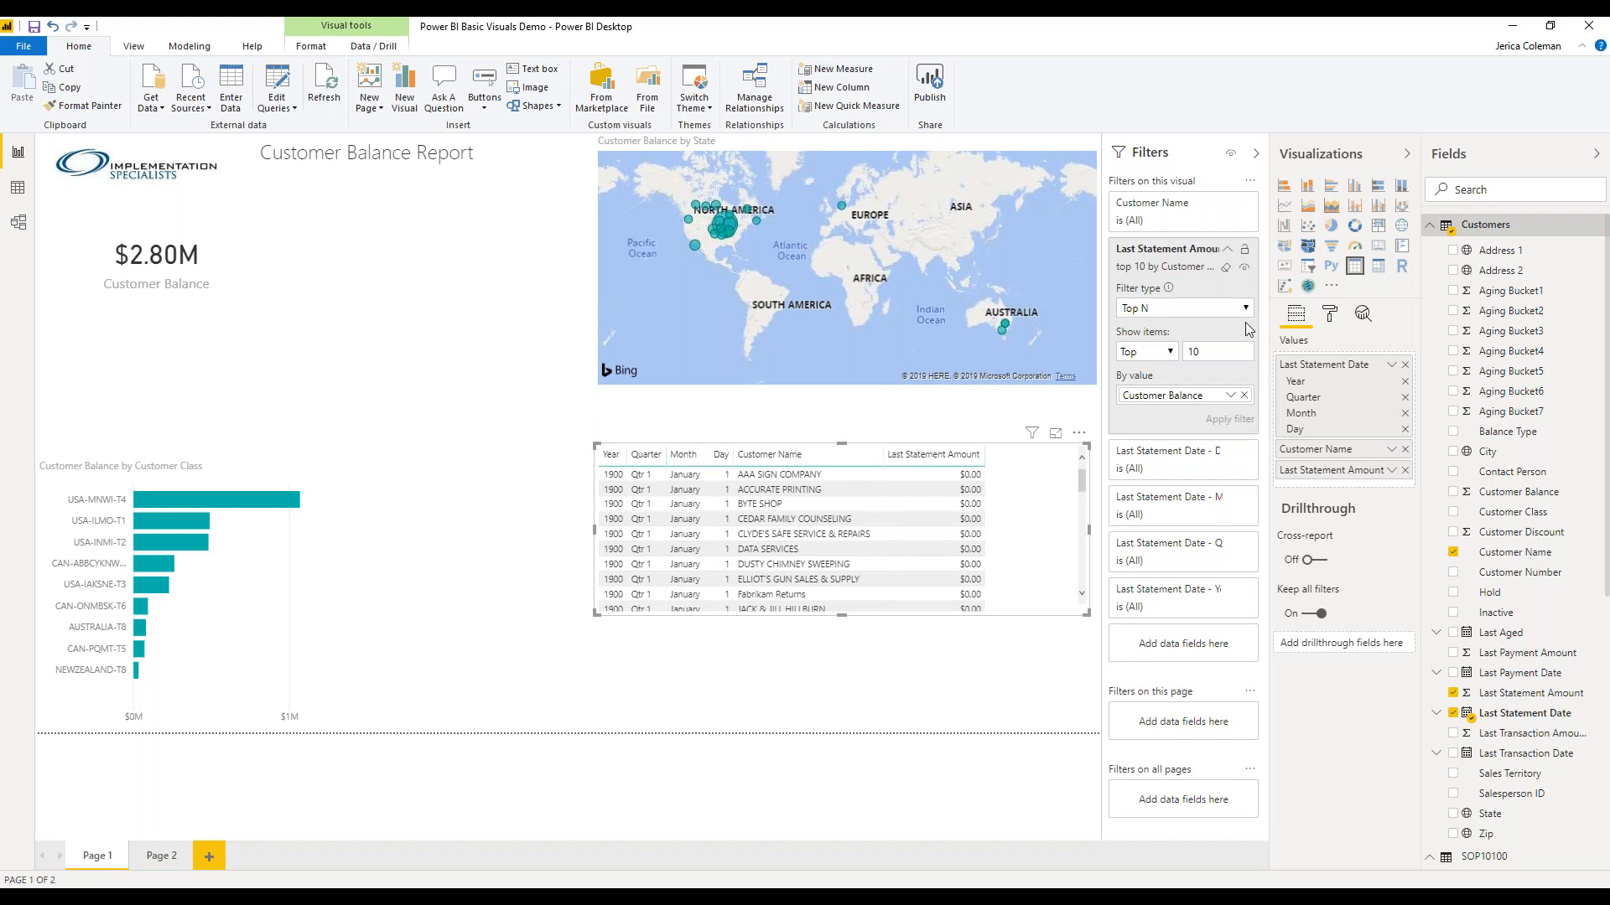
- Reselect the table, remove Customer Balance from the Top N filter's by-value setting, add it back and reapply the top 10 filter
click(1038, 667)
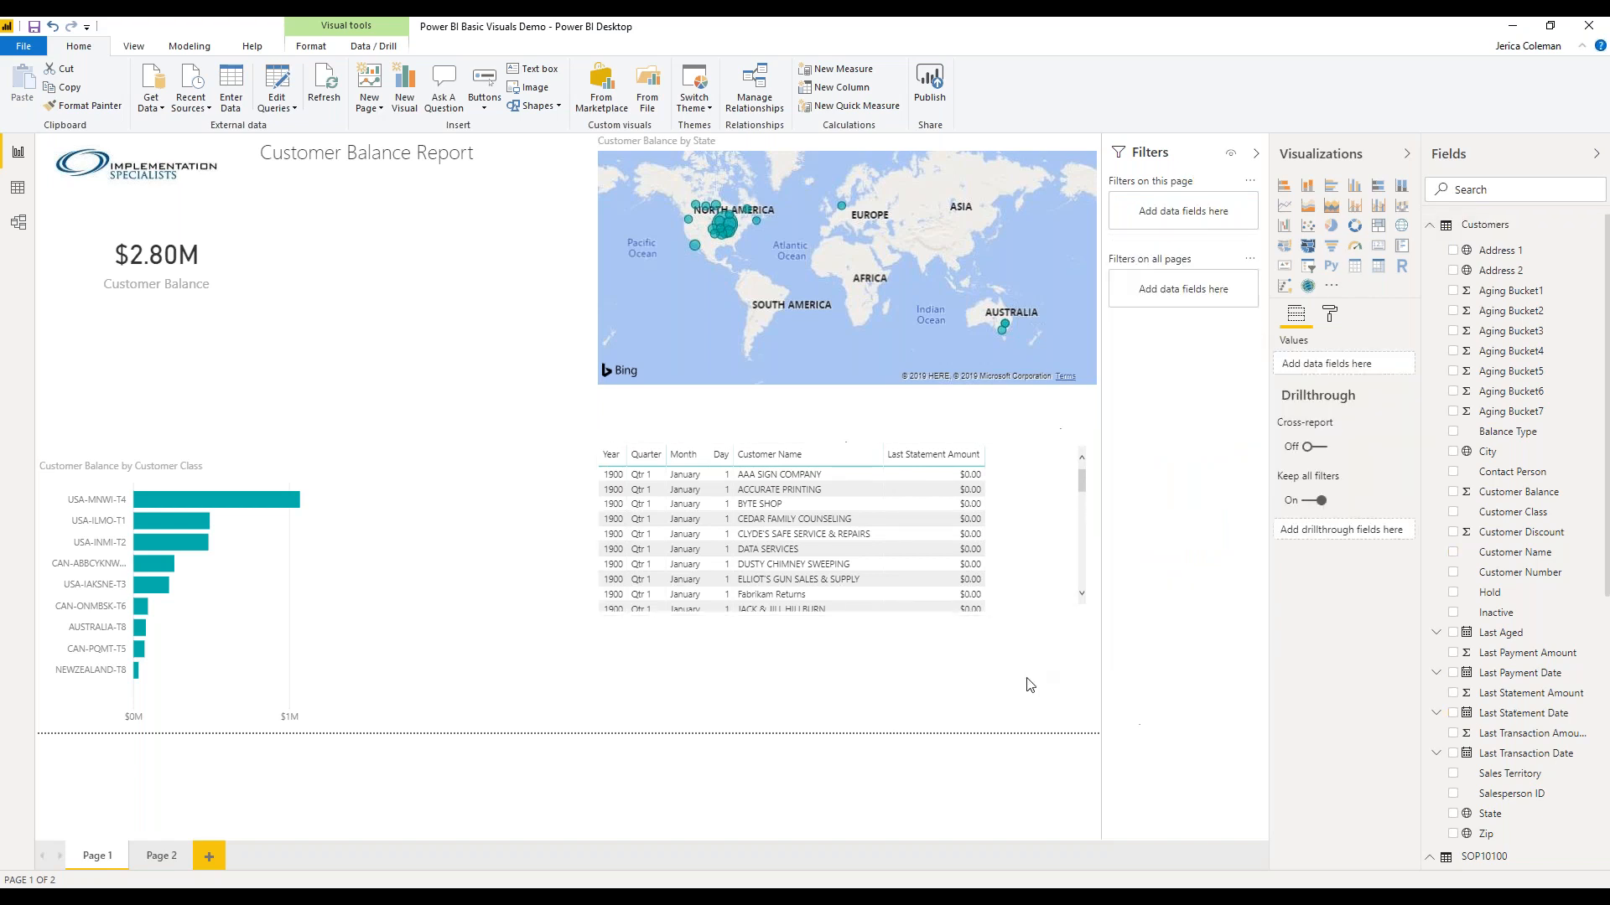
click(1023, 532)
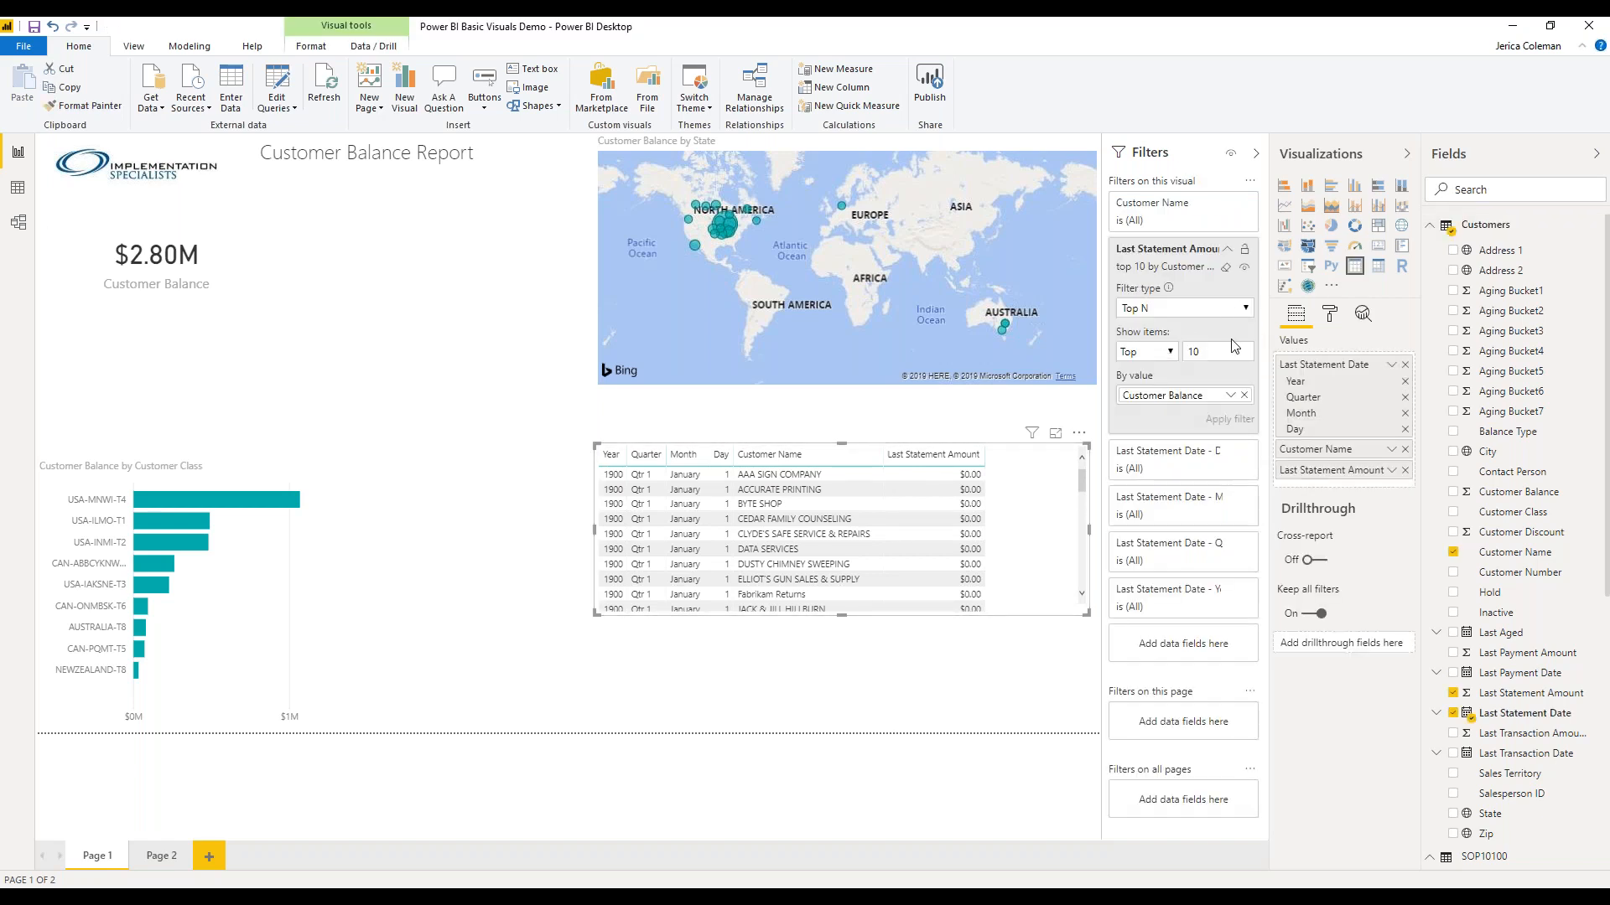
click(1245, 398)
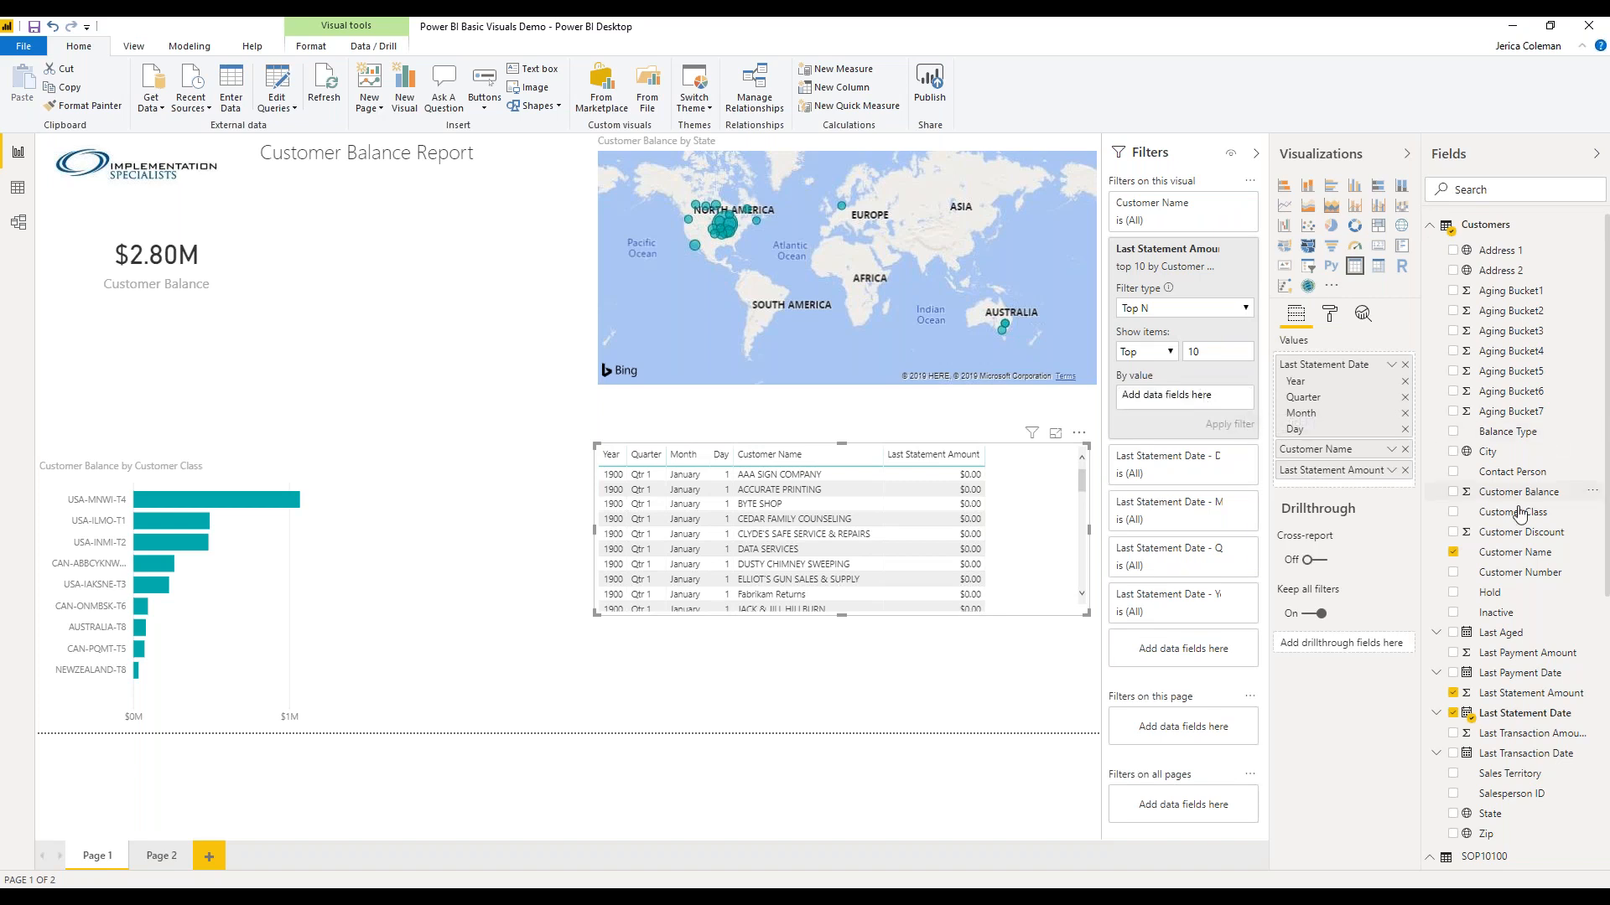
drag(1519, 493, 1100, 352)
text(10)
key(Tab)
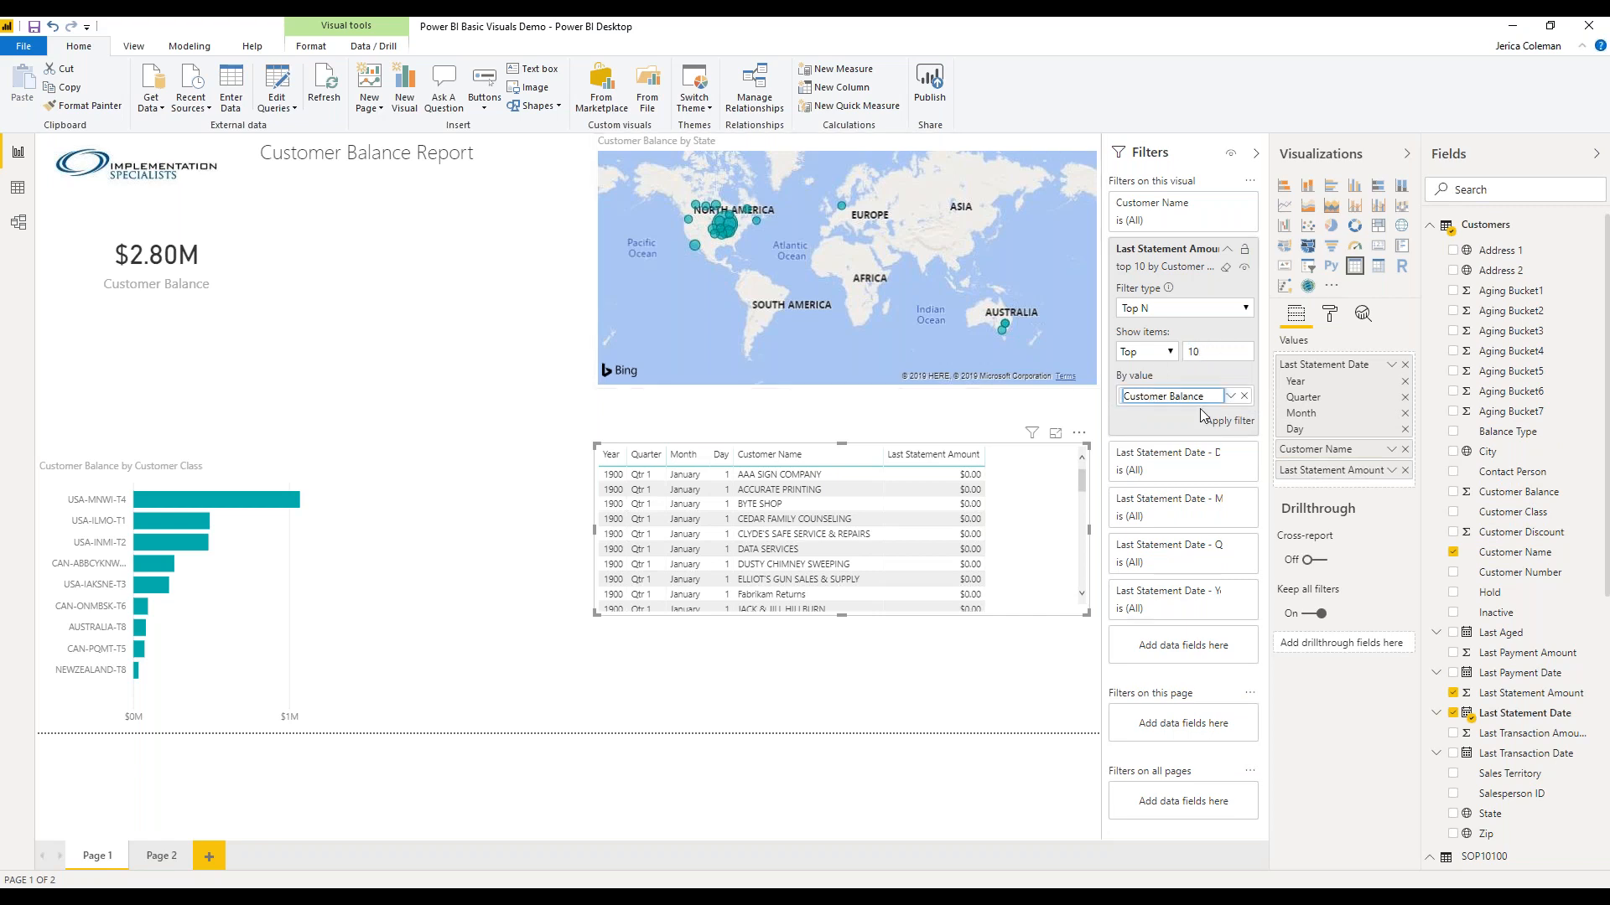
click(1229, 421)
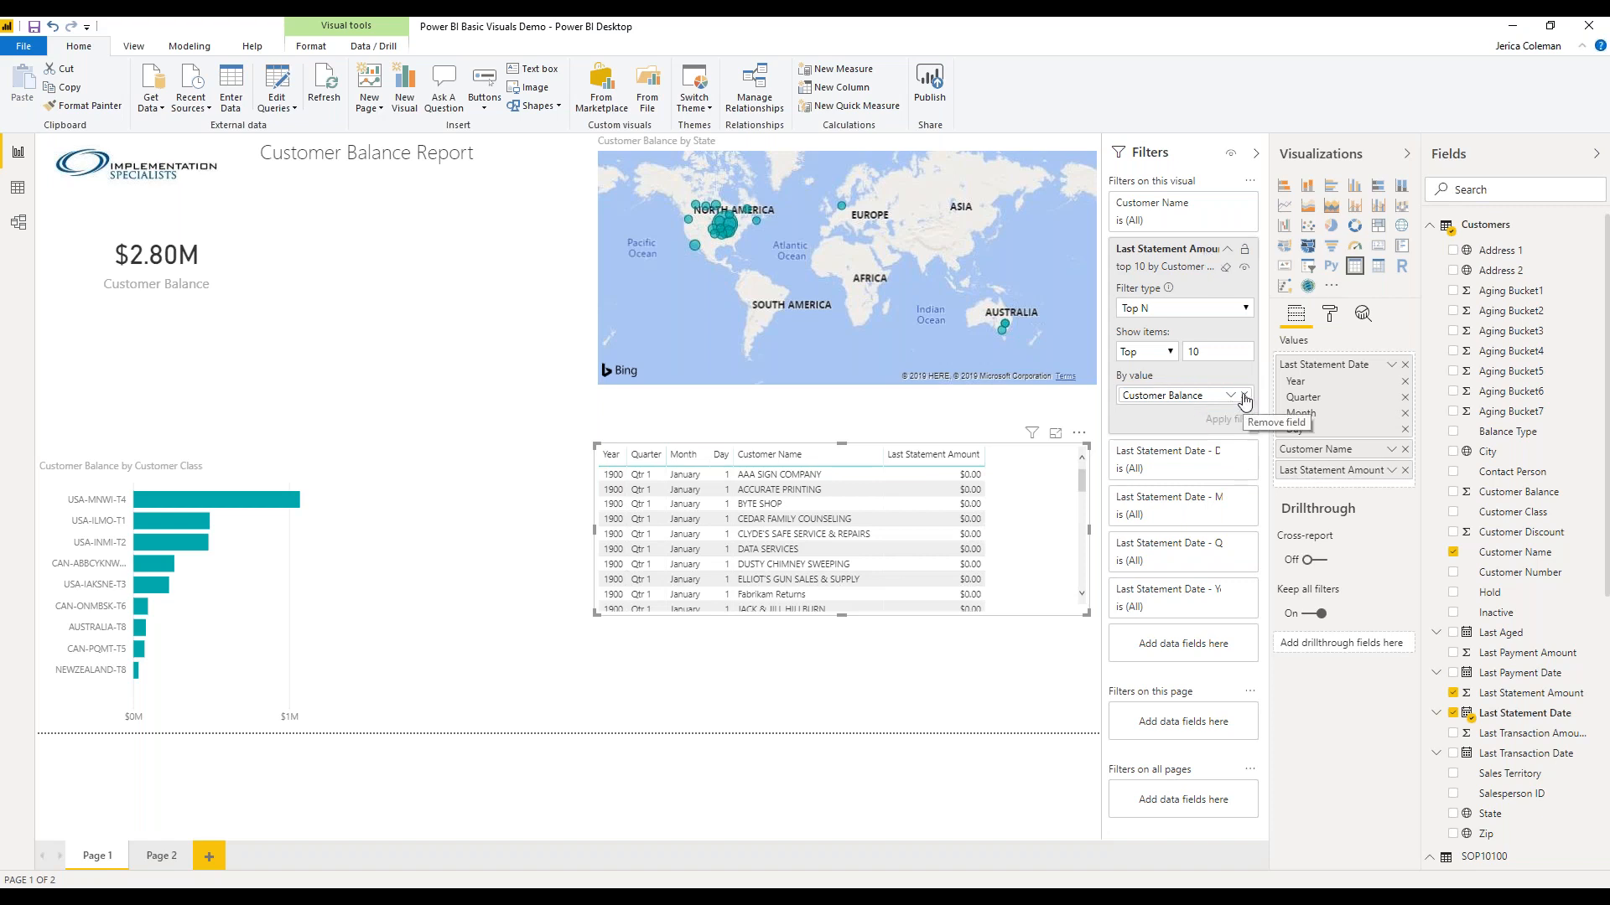
- Remove Customer Balance from the Top N filter again, collapse the Last Statement Amount filter and clear it
click(1228, 249)
click(1227, 249)
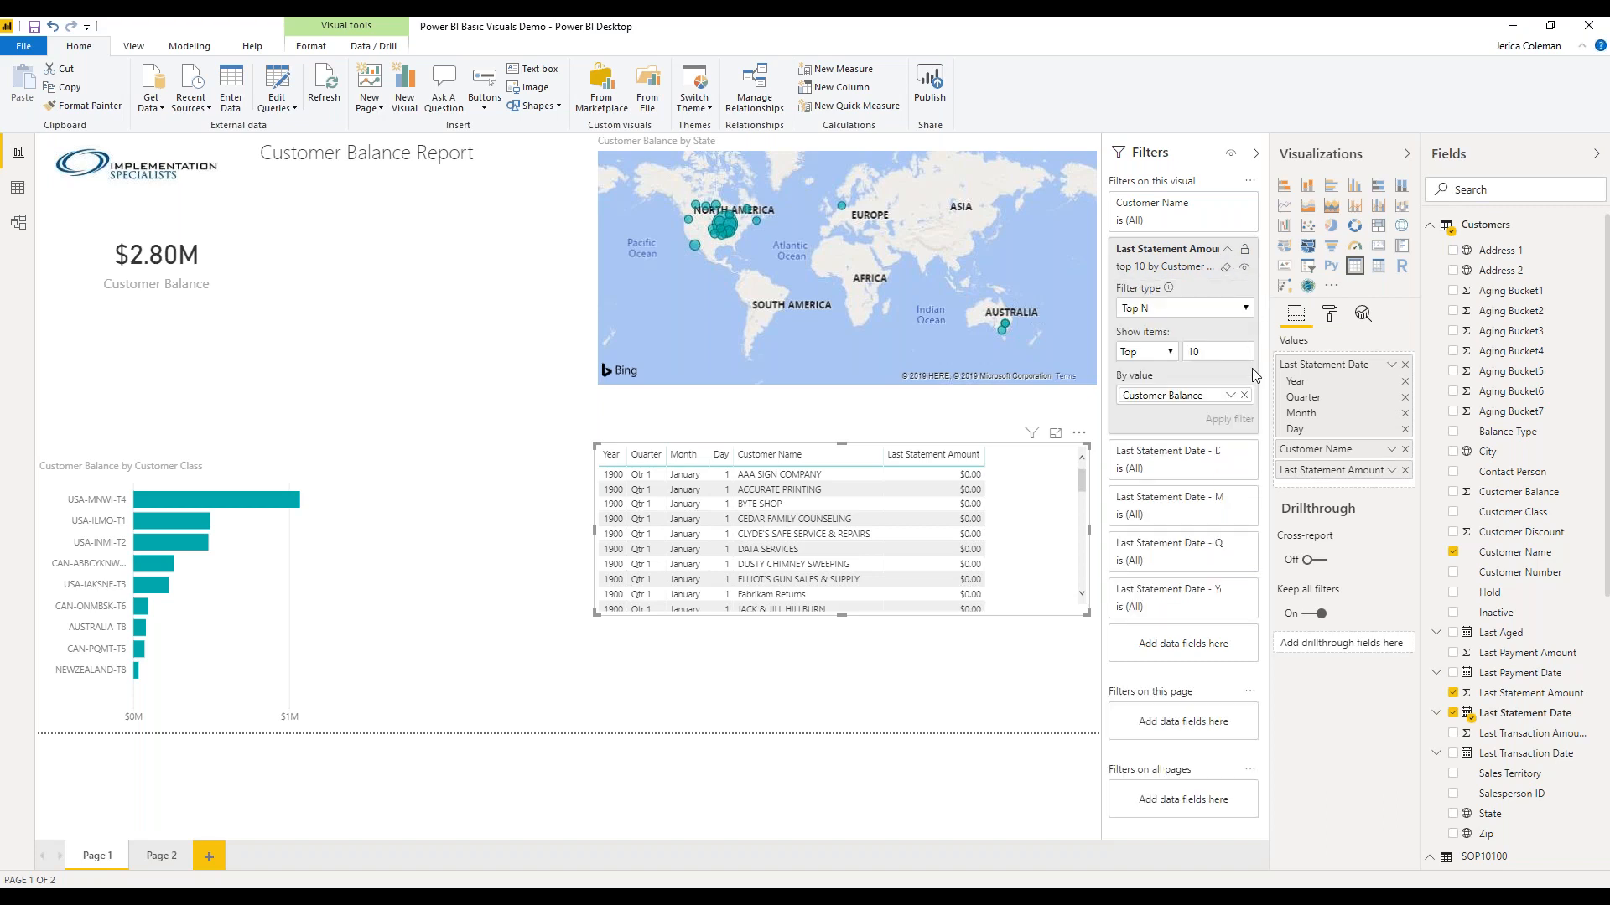
click(1245, 395)
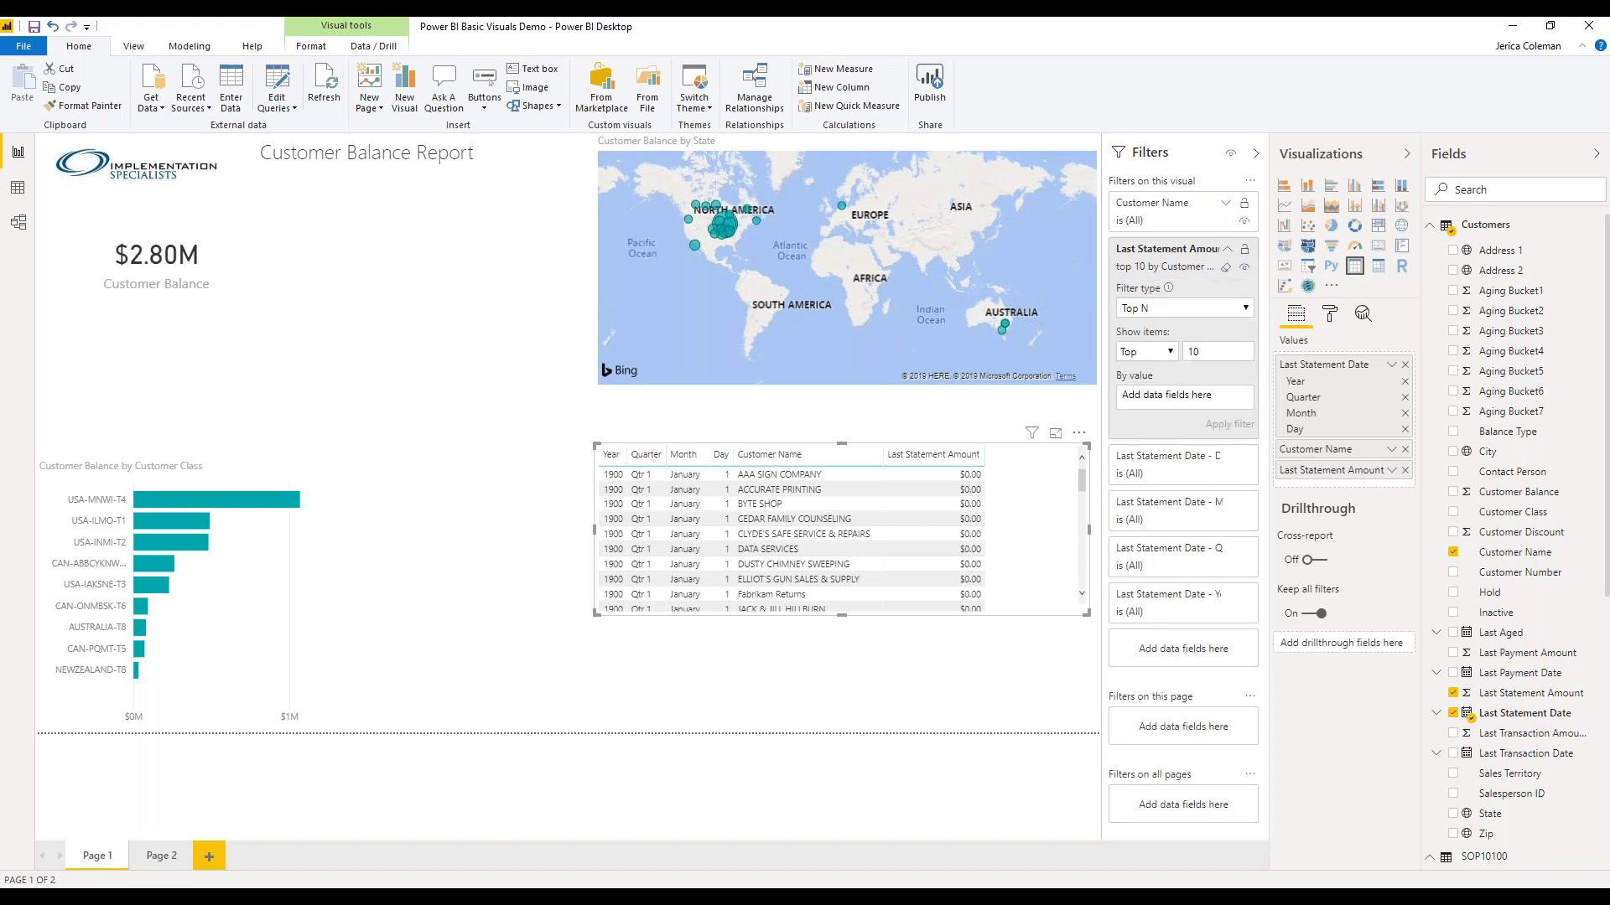
click(1227, 249)
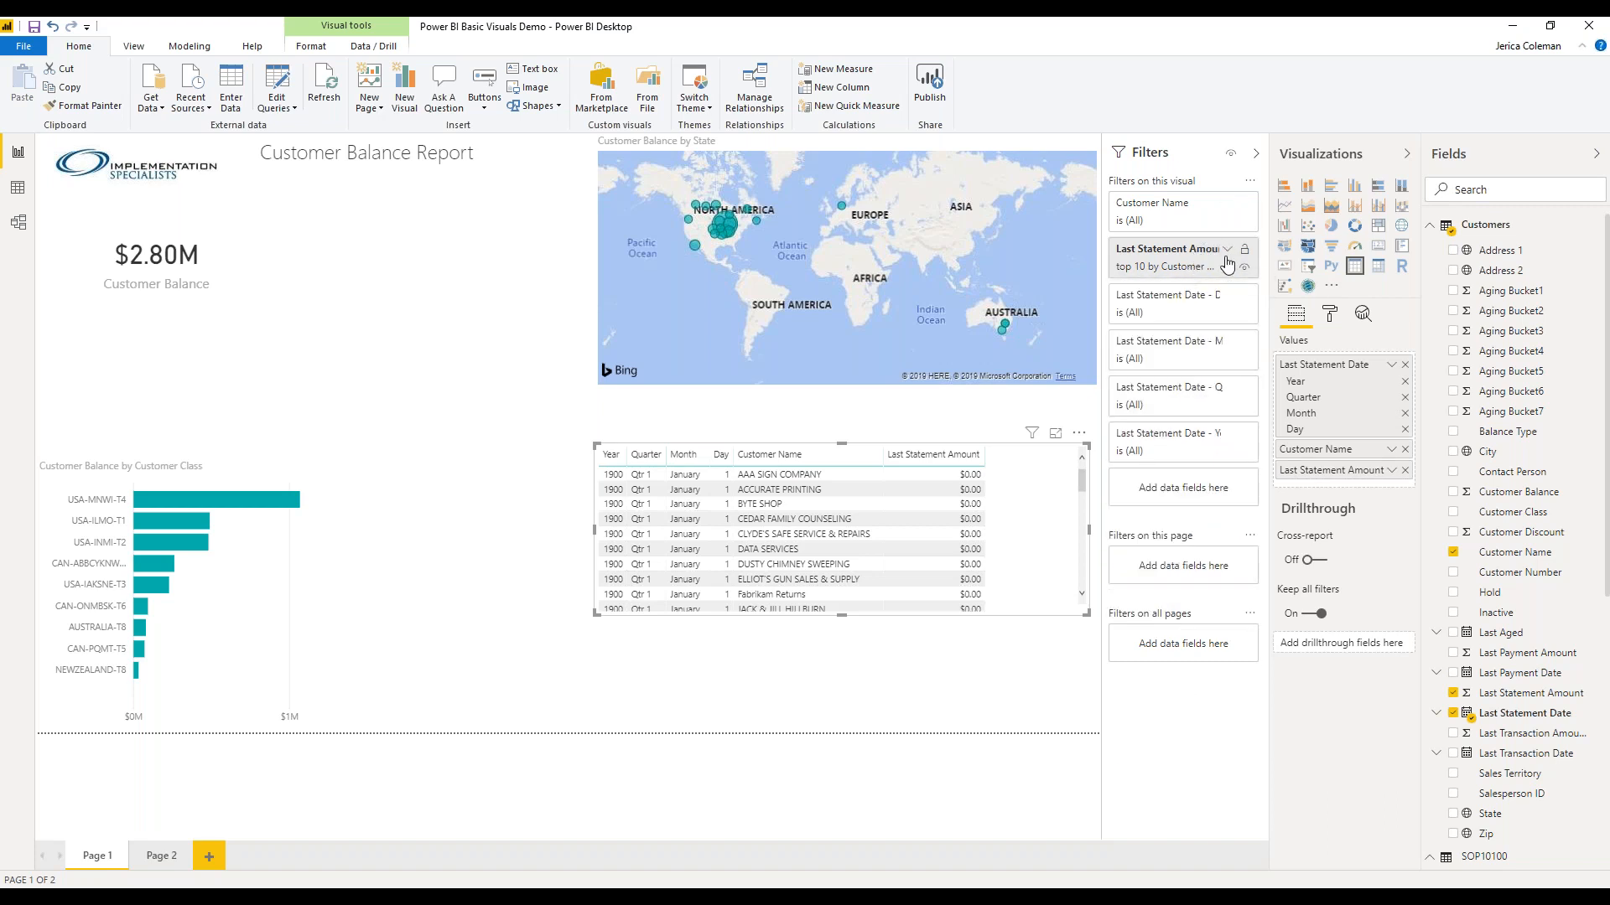
click(1244, 267)
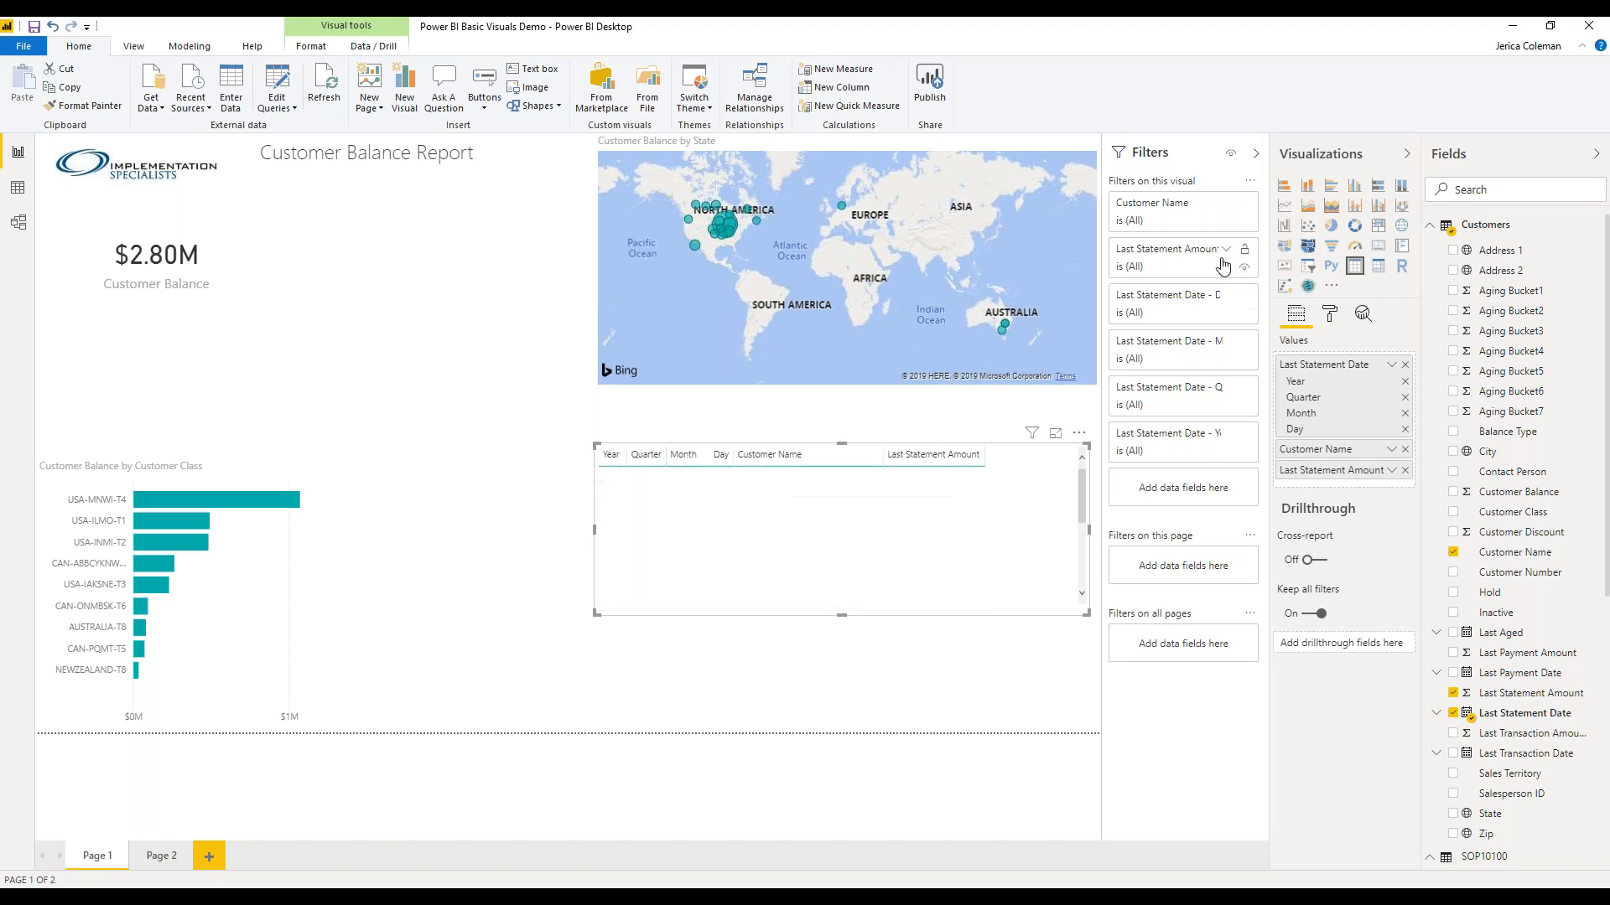
- Add a second Last Statement Amount filter to the table, set to Top N showing the top 10 by Customer Balance, and apply it
scroll(1535, 520, down, 4)
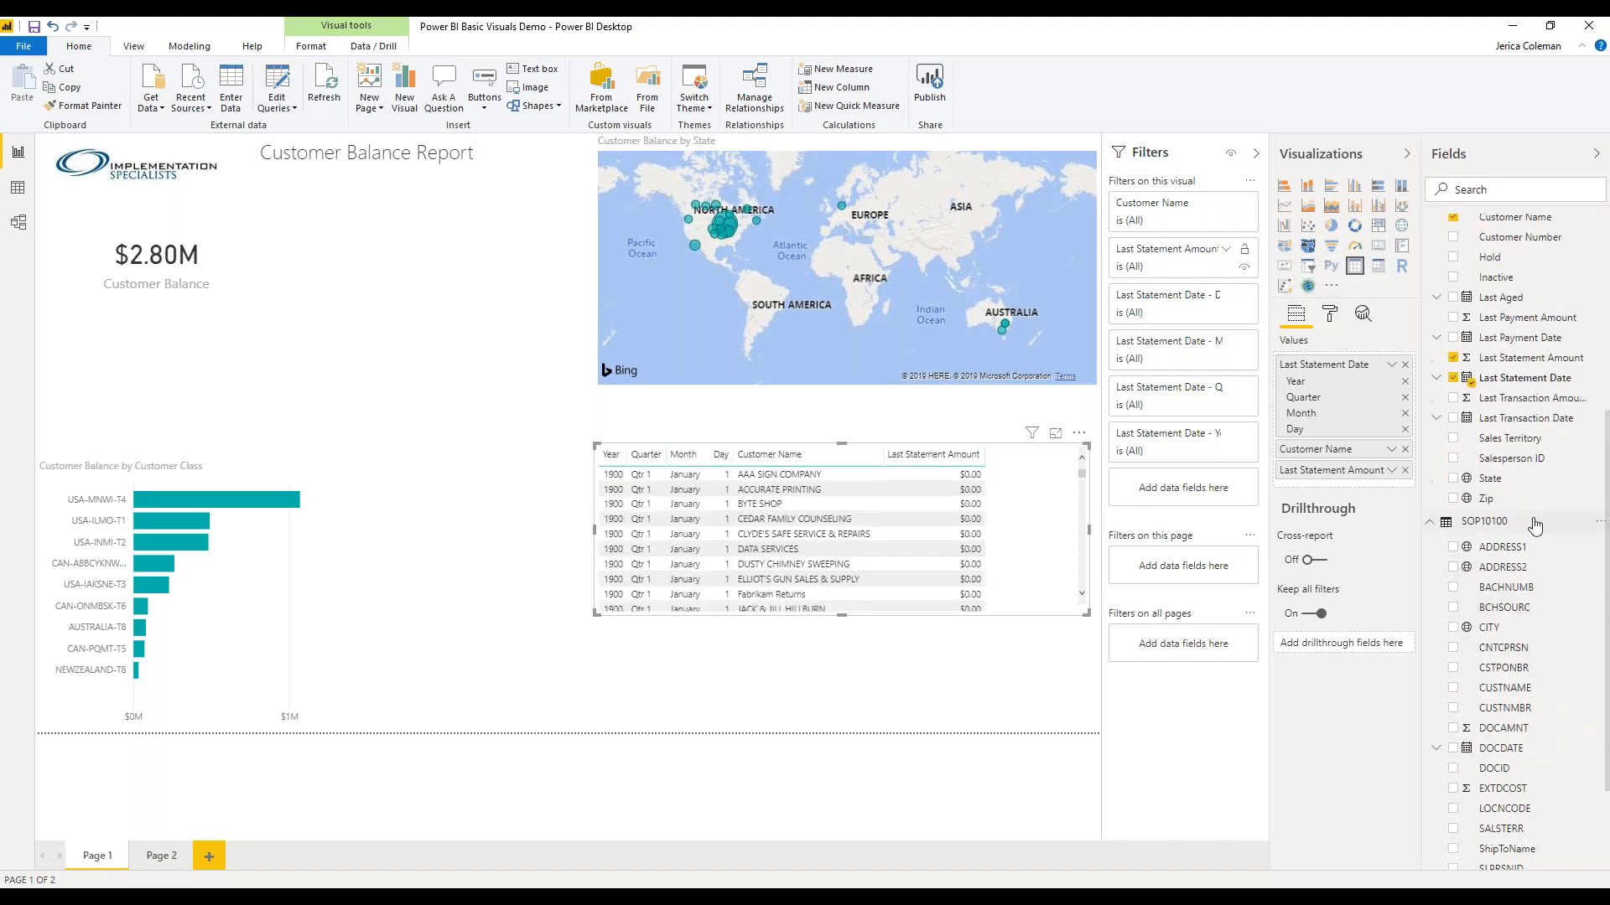
drag(1524, 369, 1202, 498)
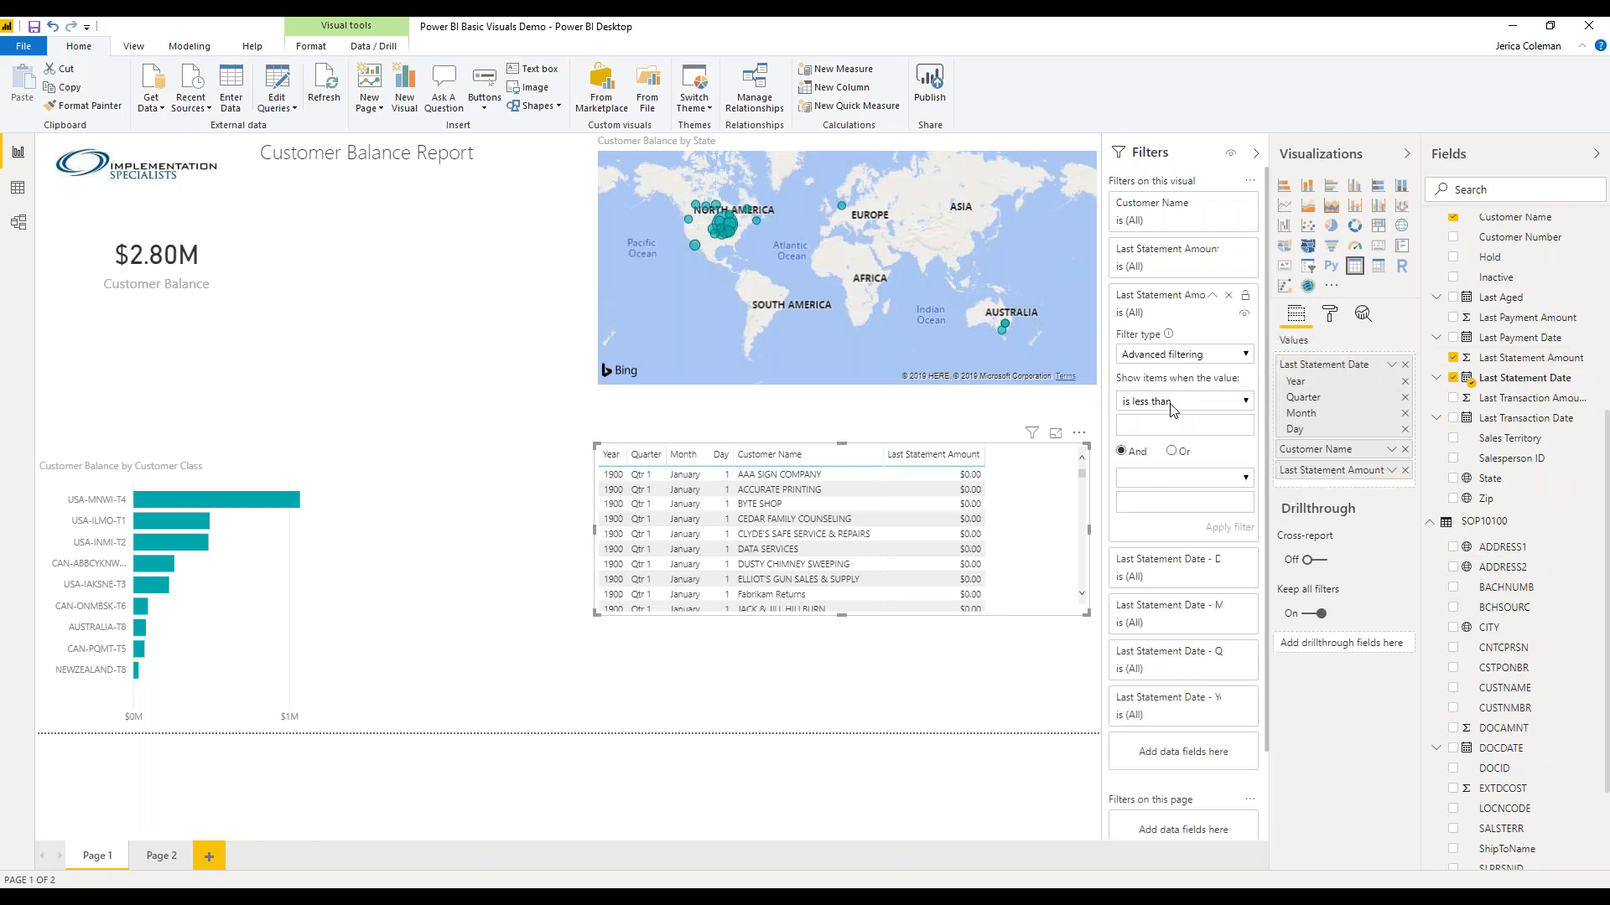
click(1204, 354)
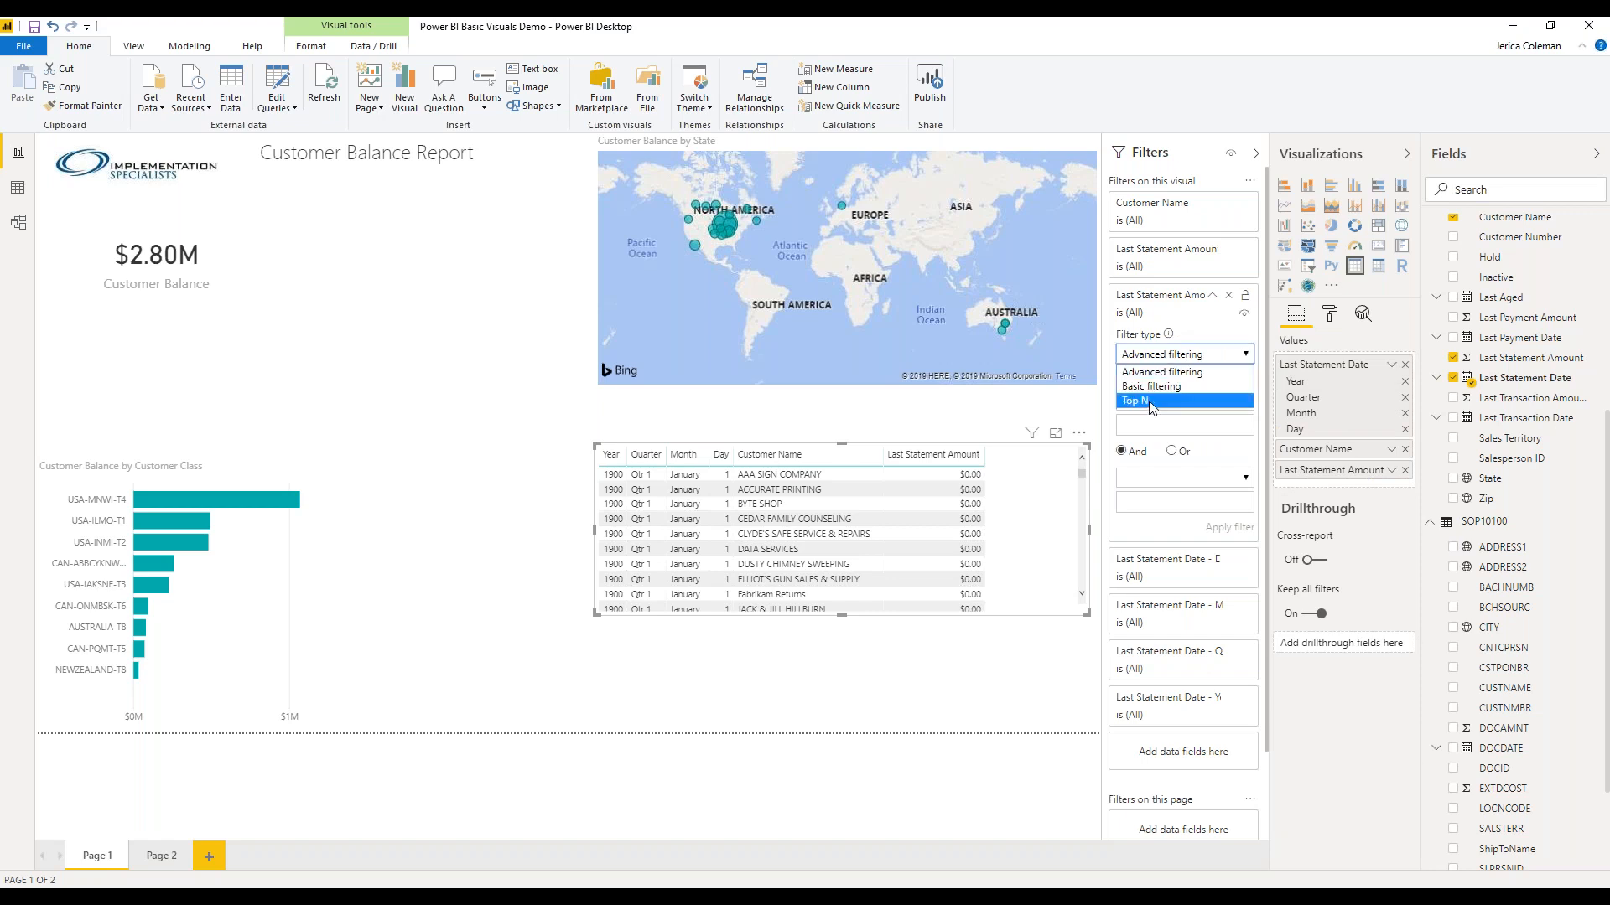
click(1149, 401)
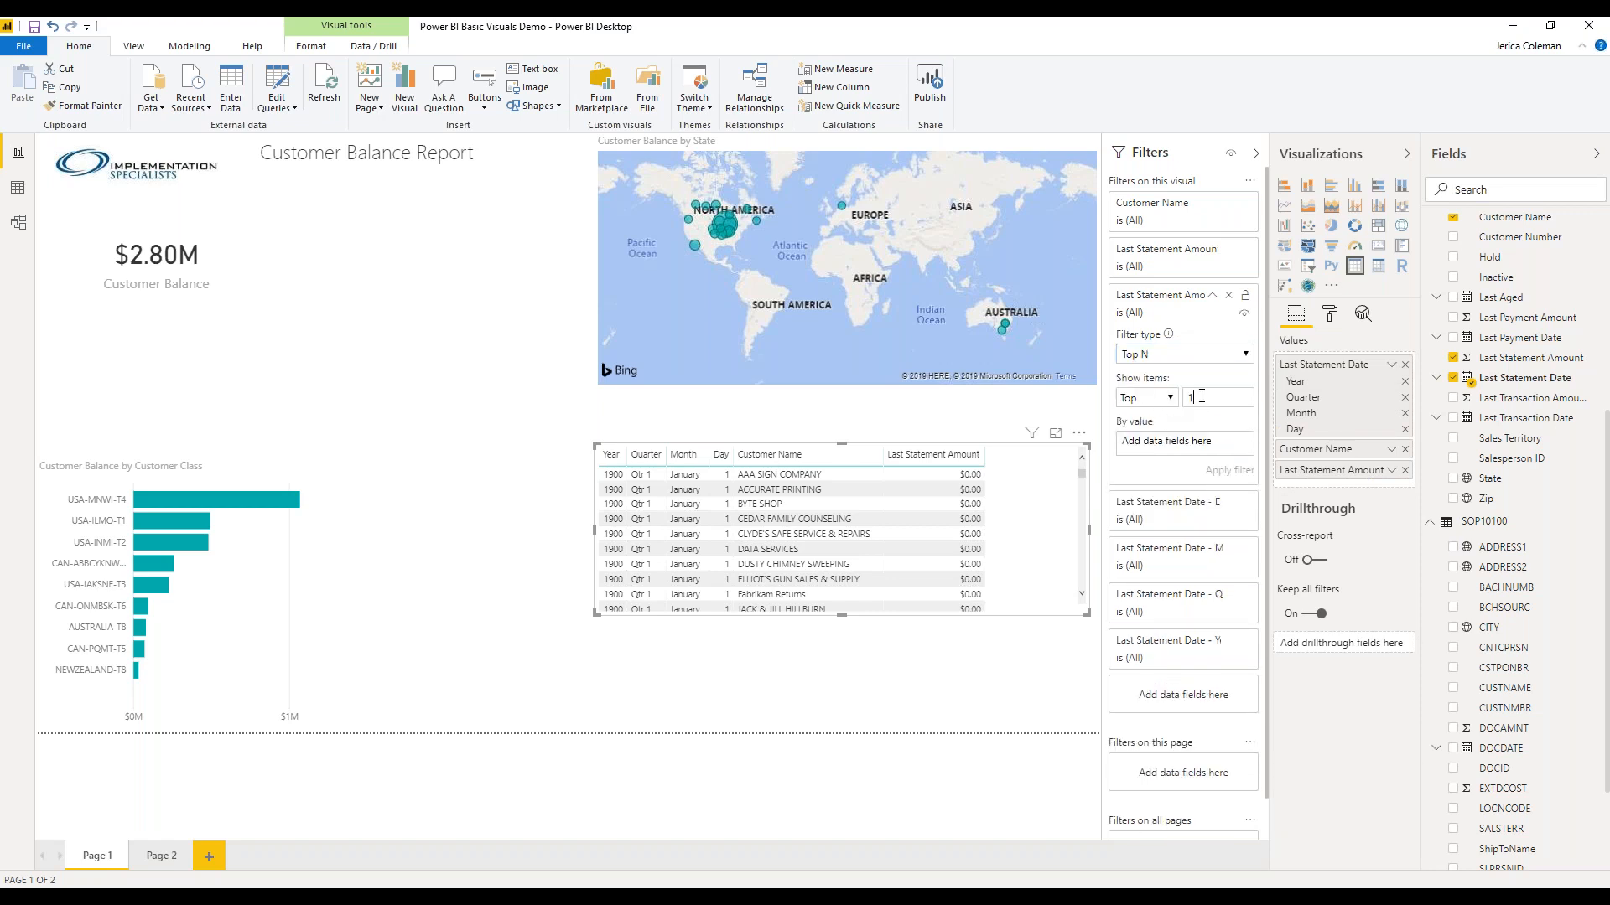
scroll(1526, 352, up, 2)
drag(1518, 241, 1183, 441)
click(1221, 468)
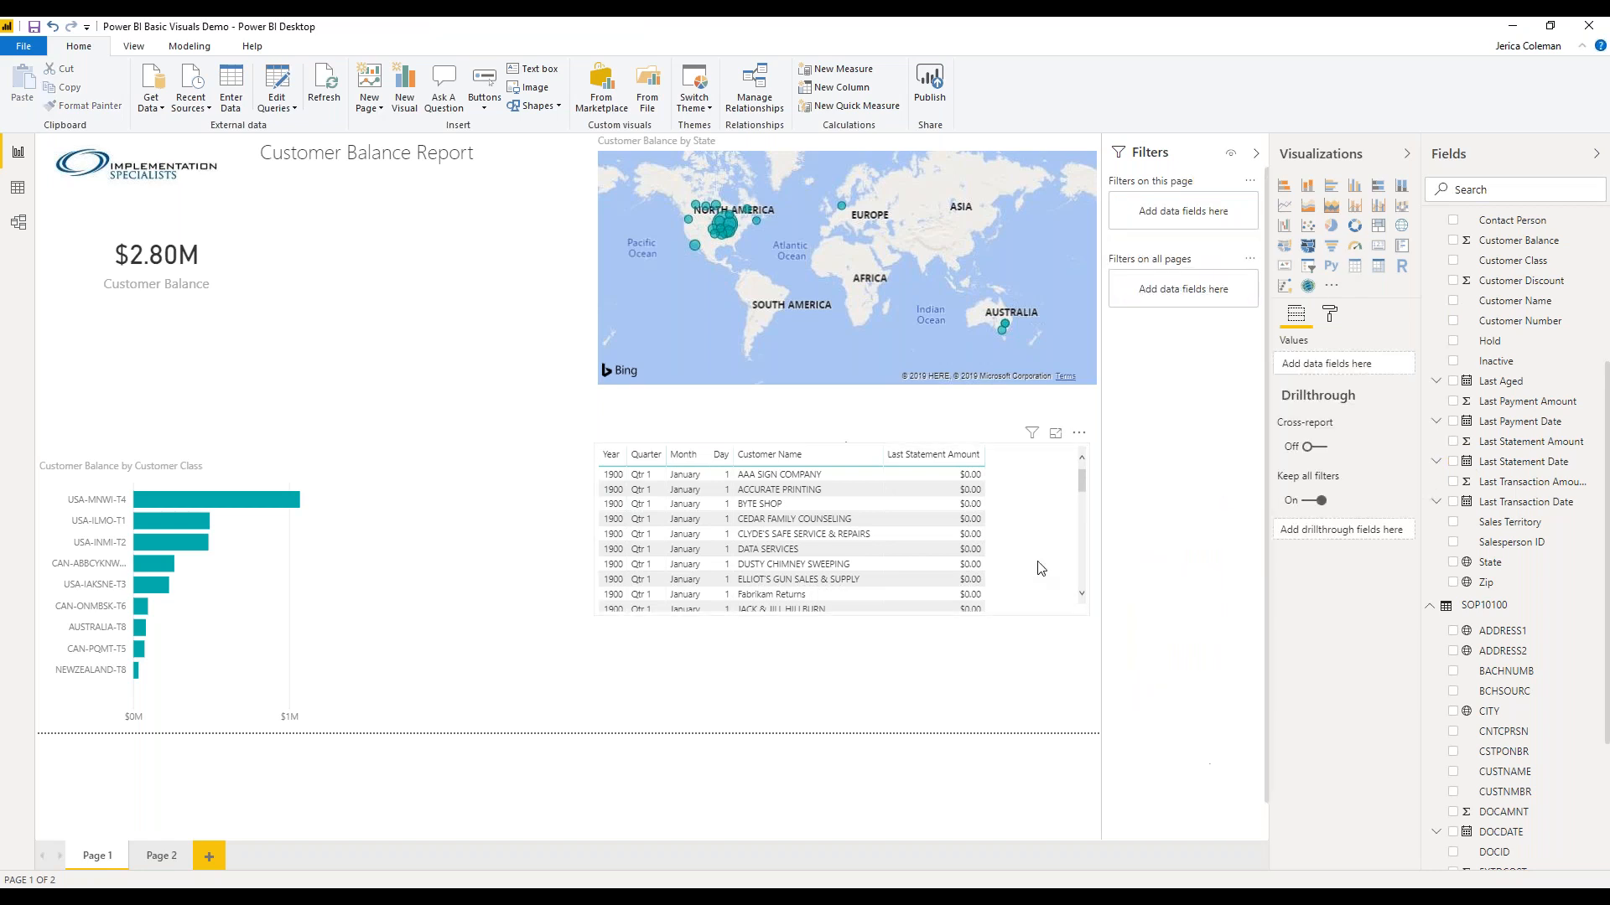
- Sort the table by Last Statement Amount in descending order and extend its lower edge to show more rows
click(932, 454)
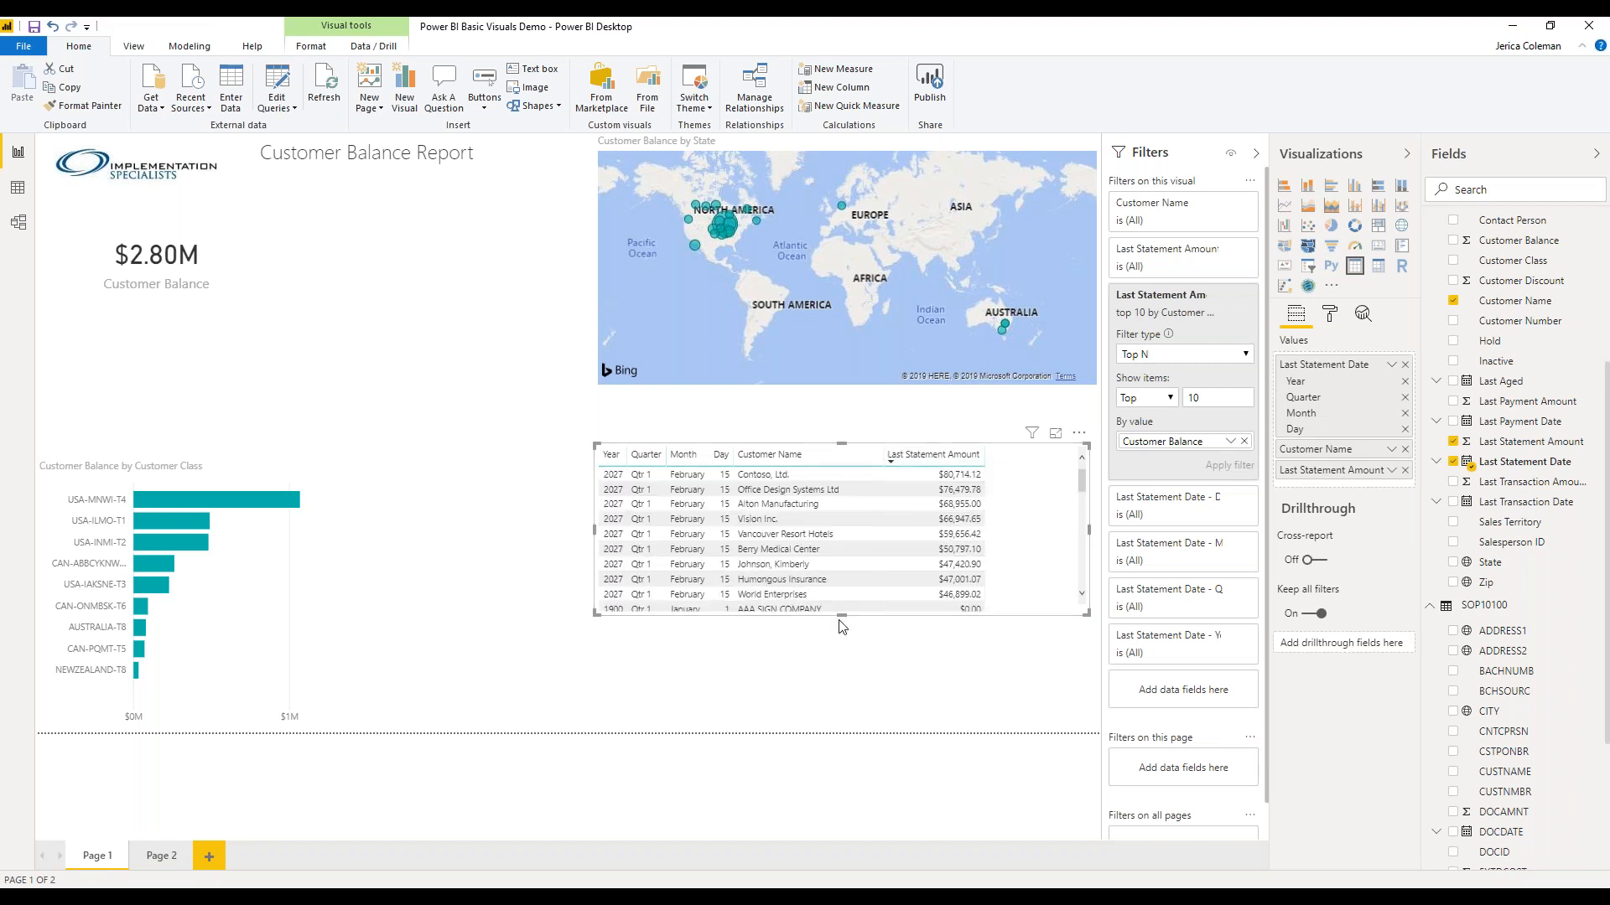
drag(842, 615, 843, 624)
drag(850, 702, 850, 700)
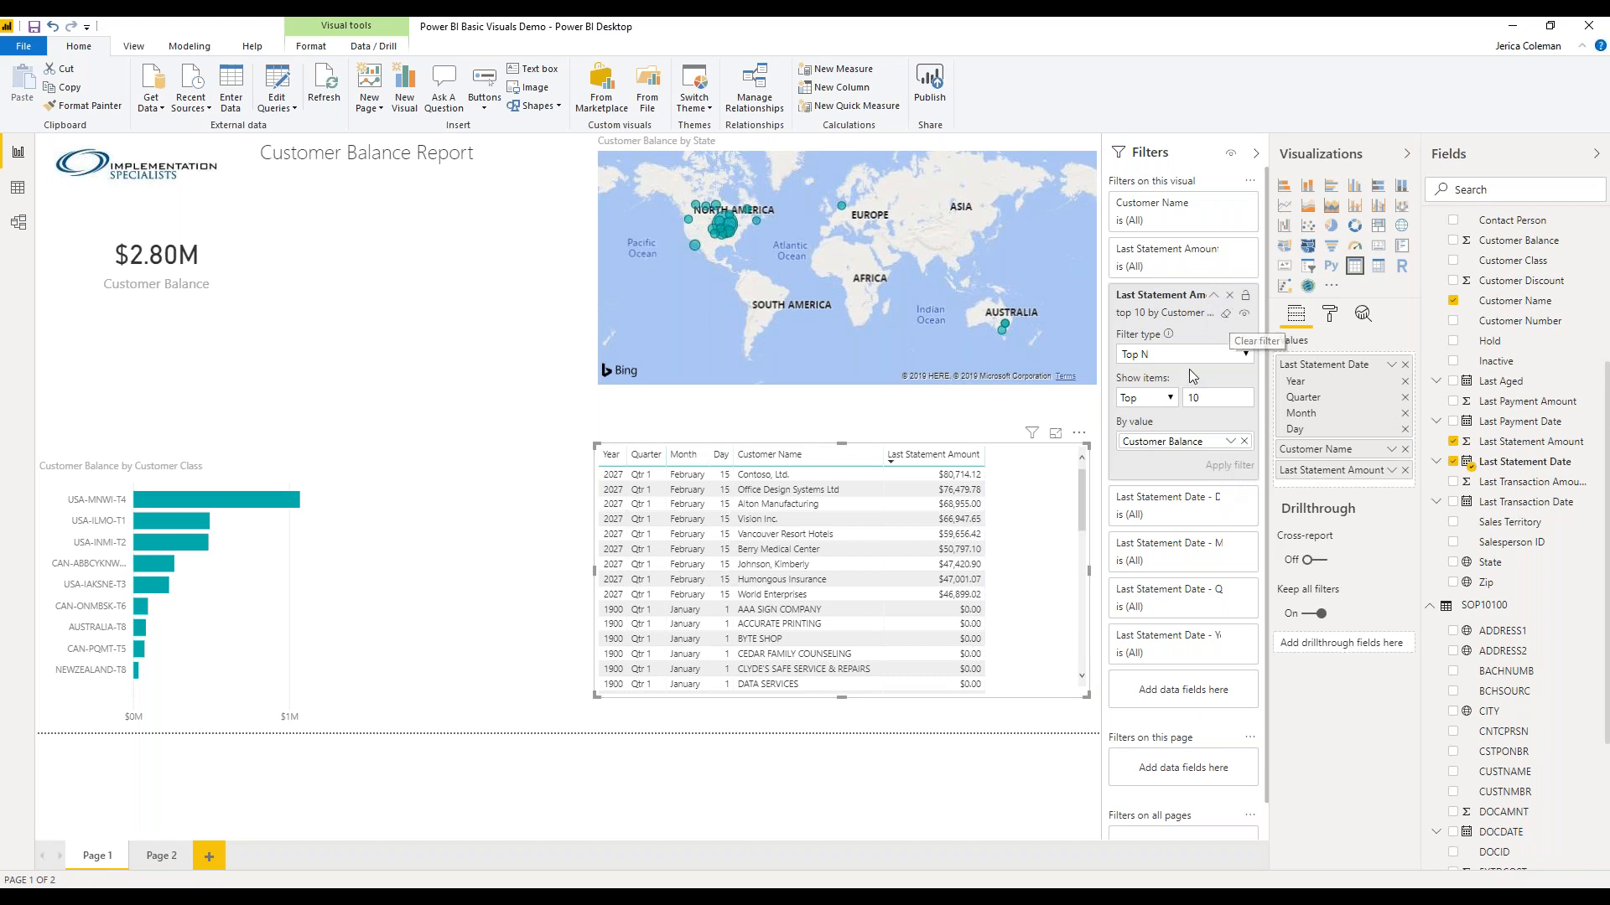
- Review the filter type options of the added Last Statement Amount filter, keep Top N and collapse the filter
click(1164, 355)
click(1152, 398)
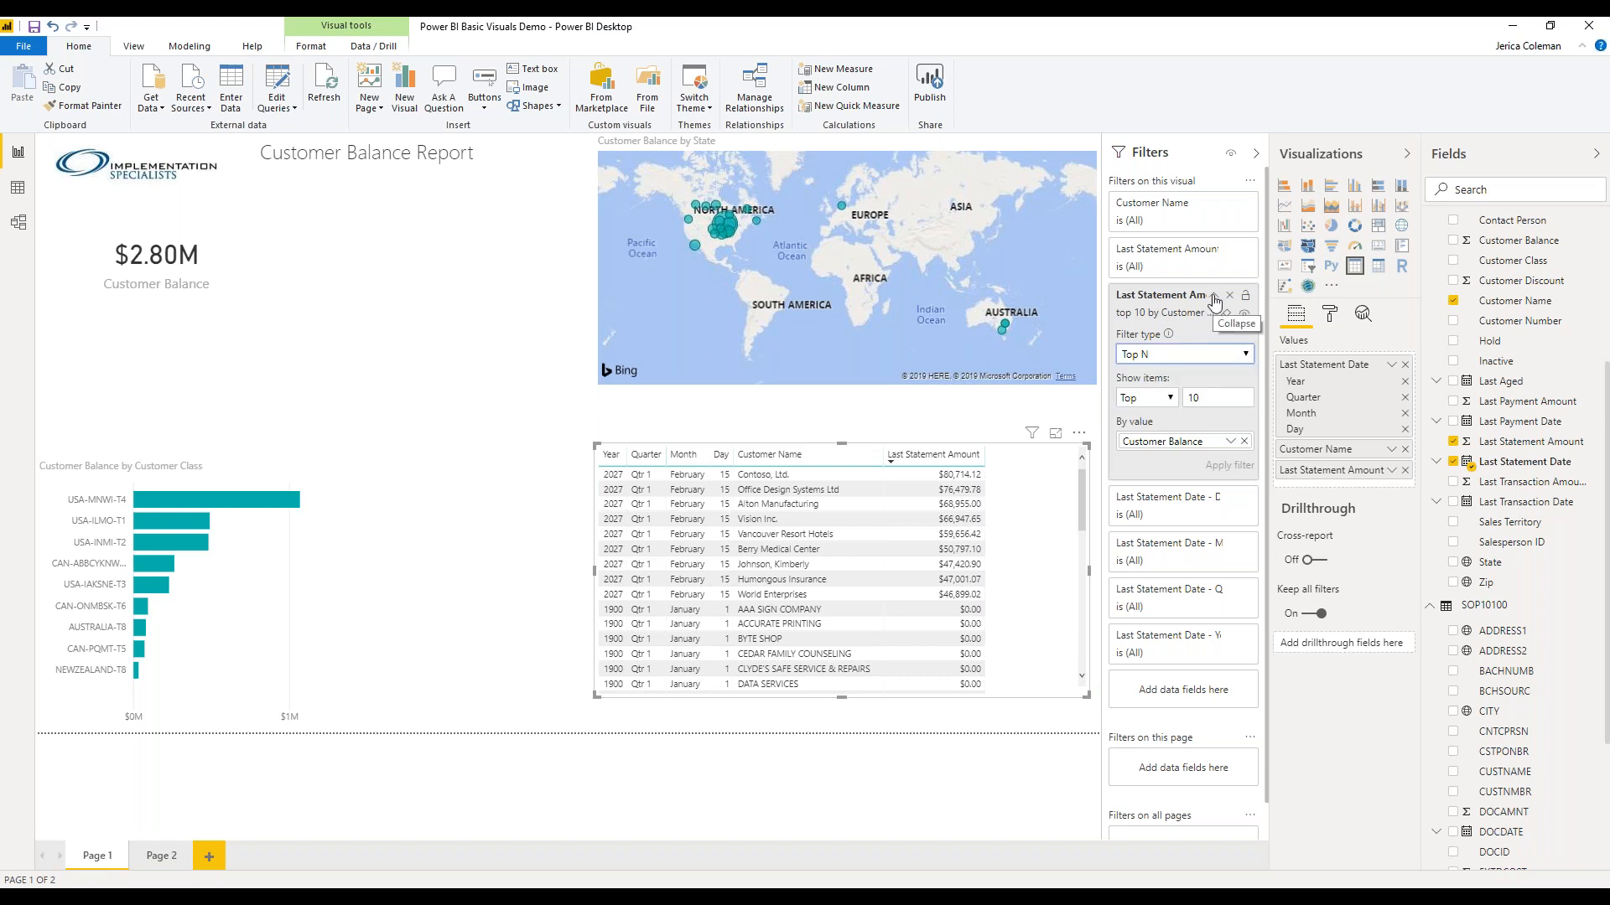
click(1214, 296)
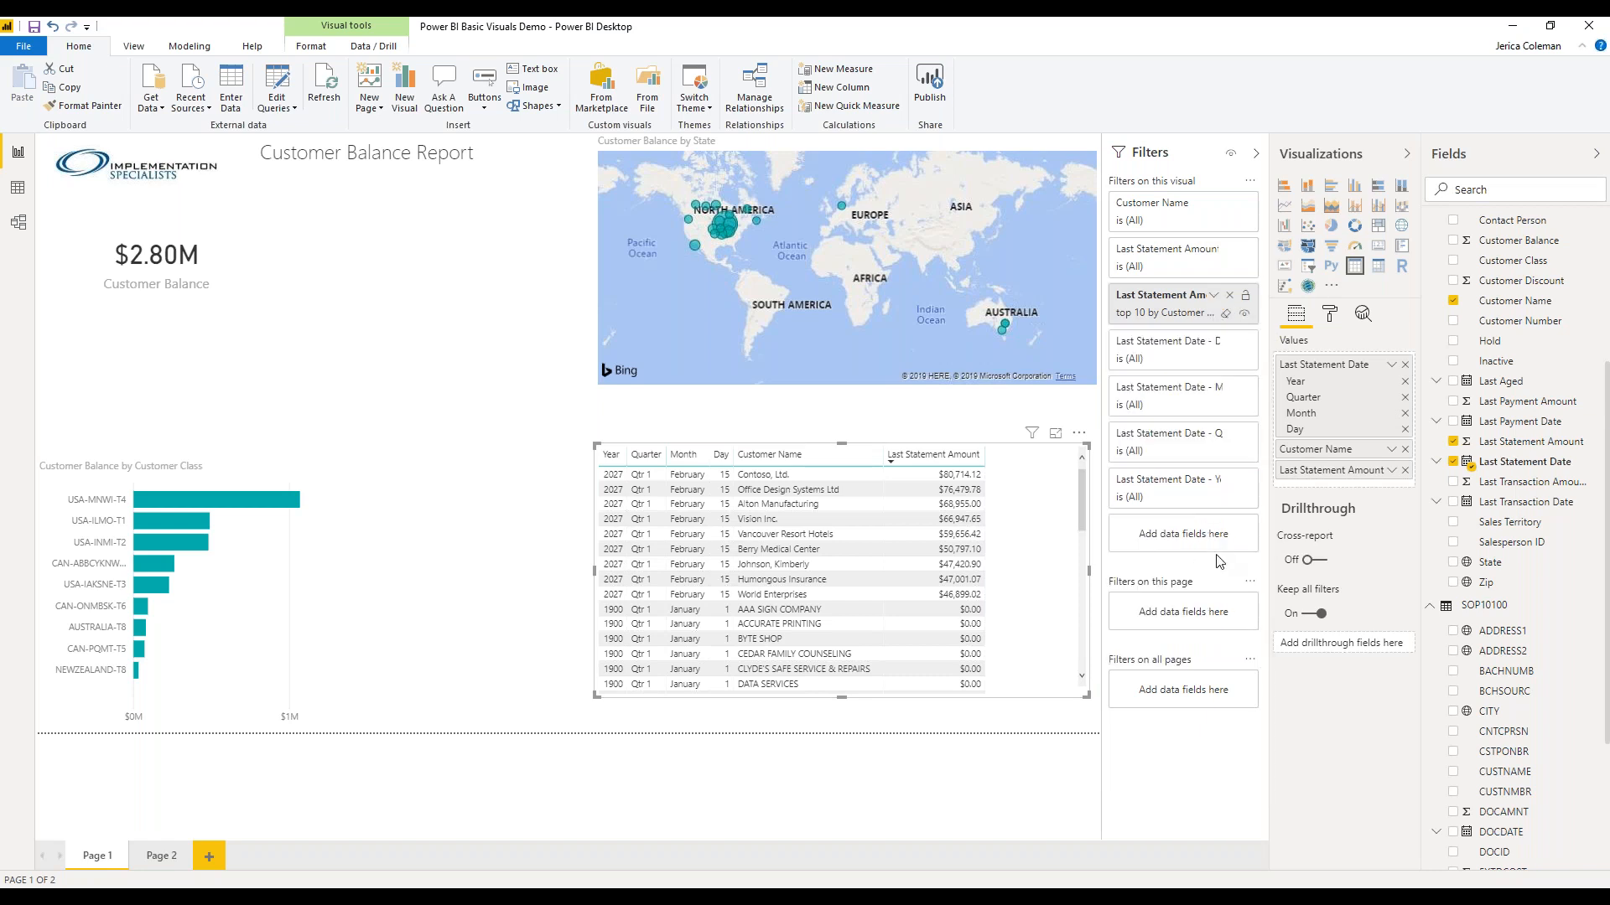
- Set the default bar color of the Customer Balance by Customer Class chart to gray and turn on its data labels
click(553, 509)
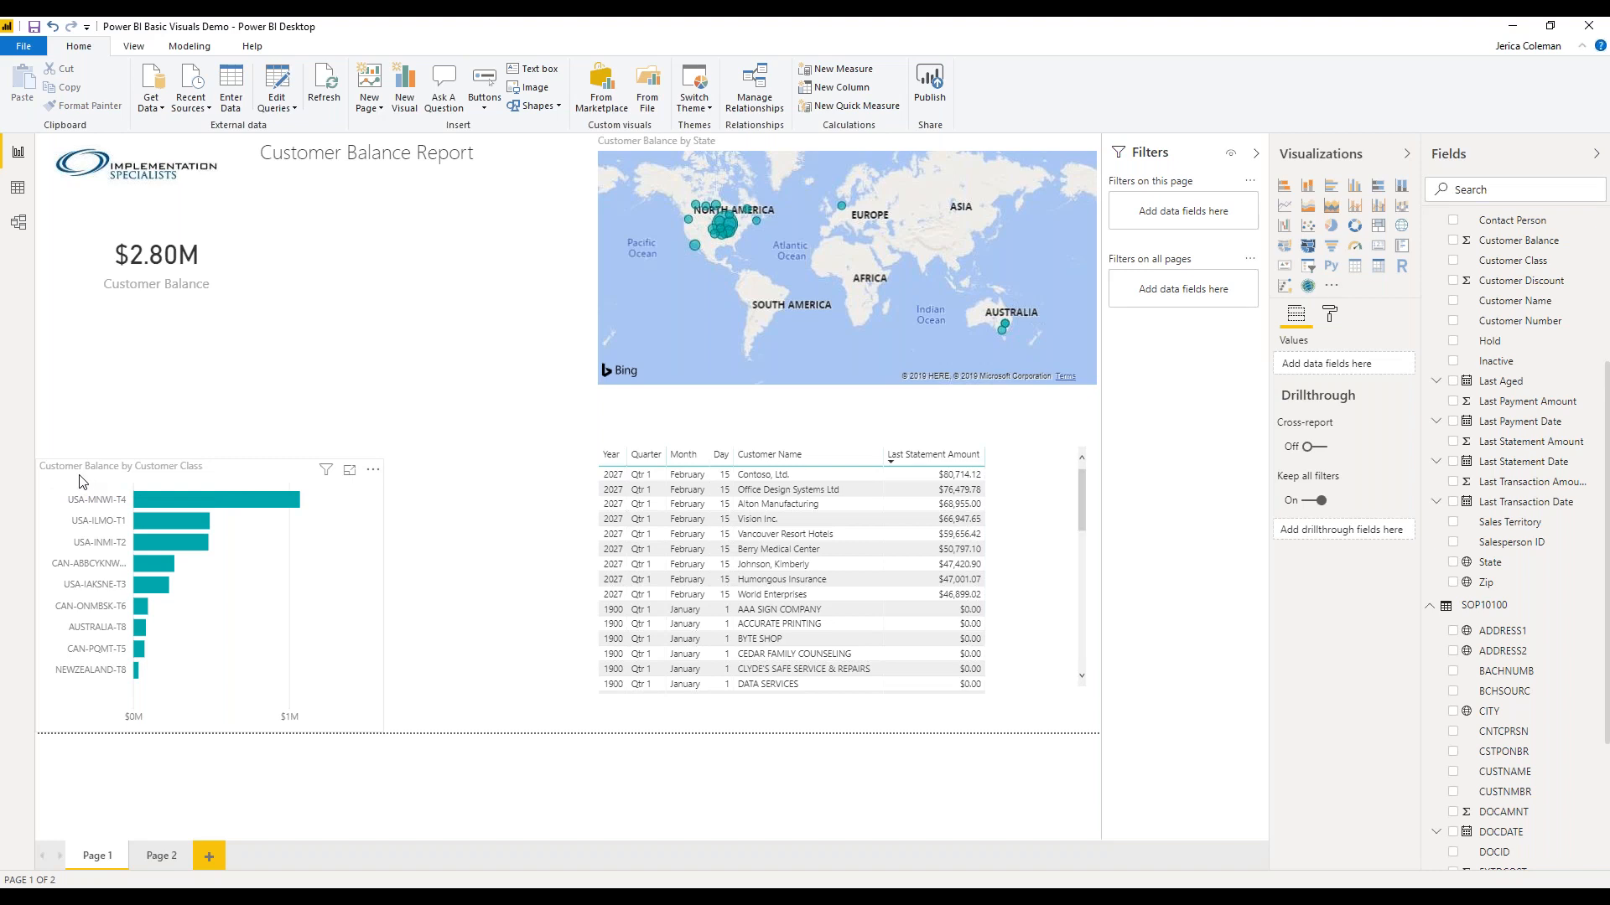
click(250, 475)
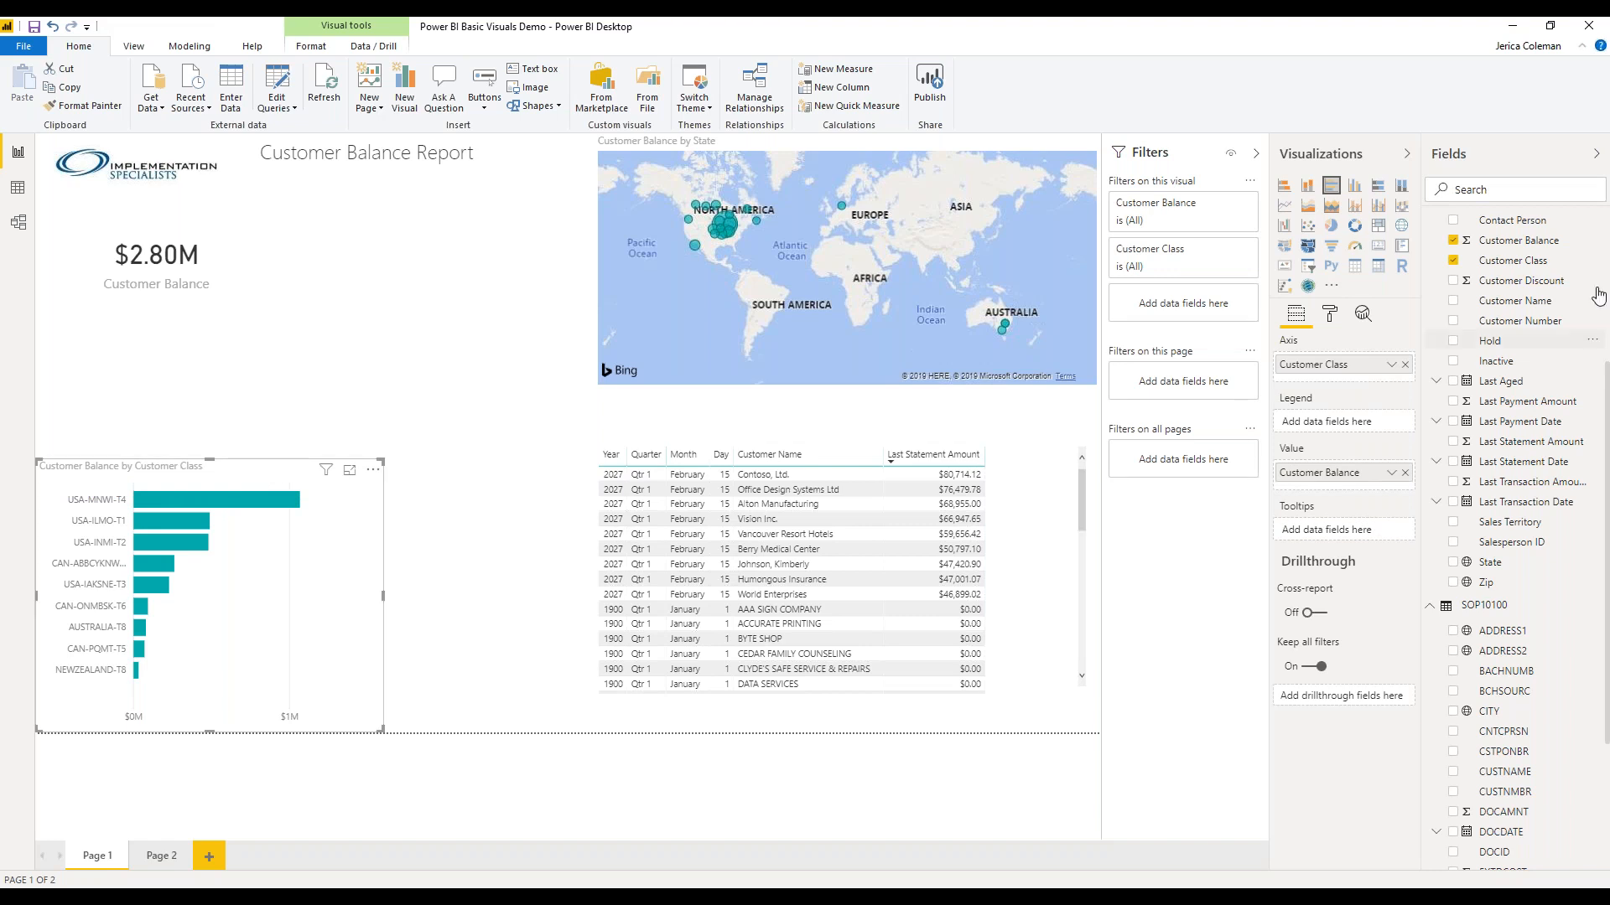
click(1331, 317)
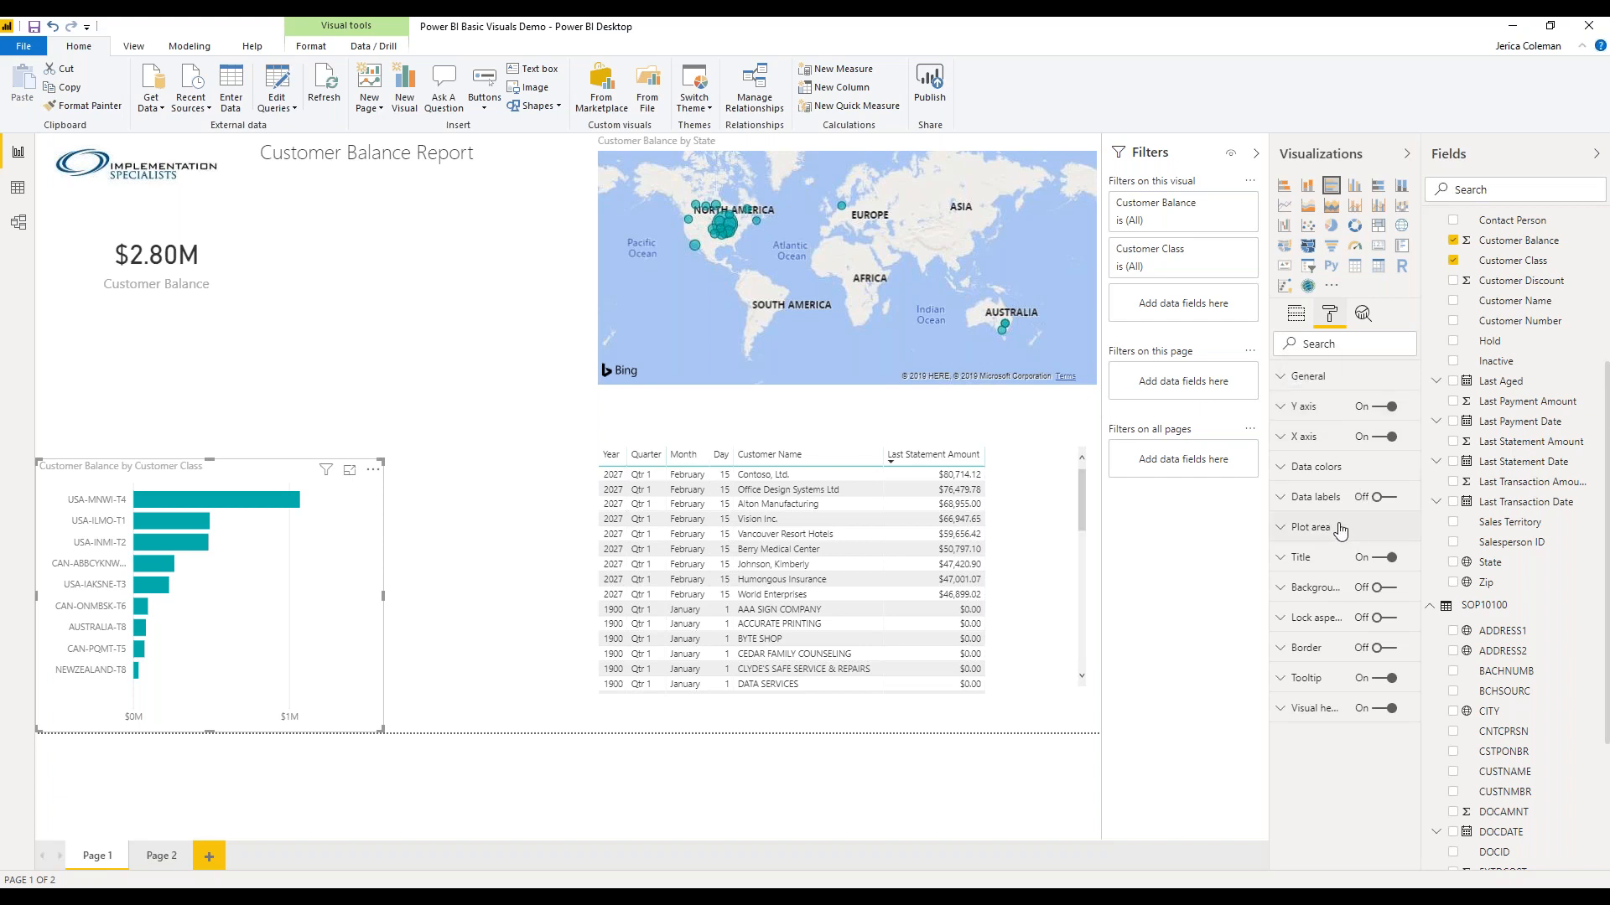
click(1280, 472)
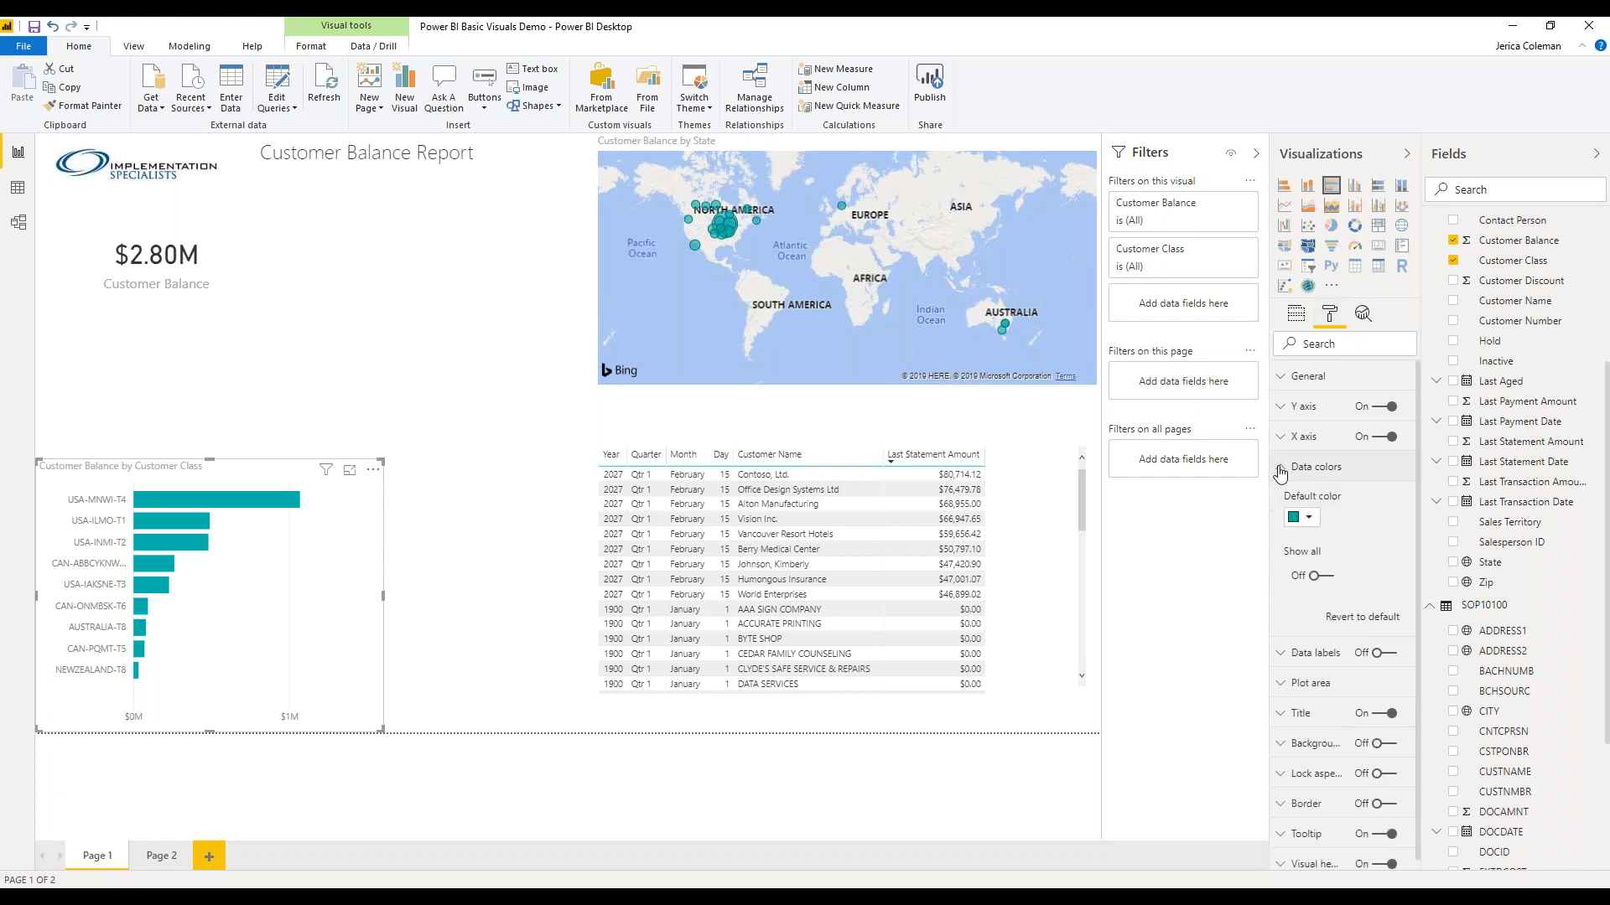
click(1307, 519)
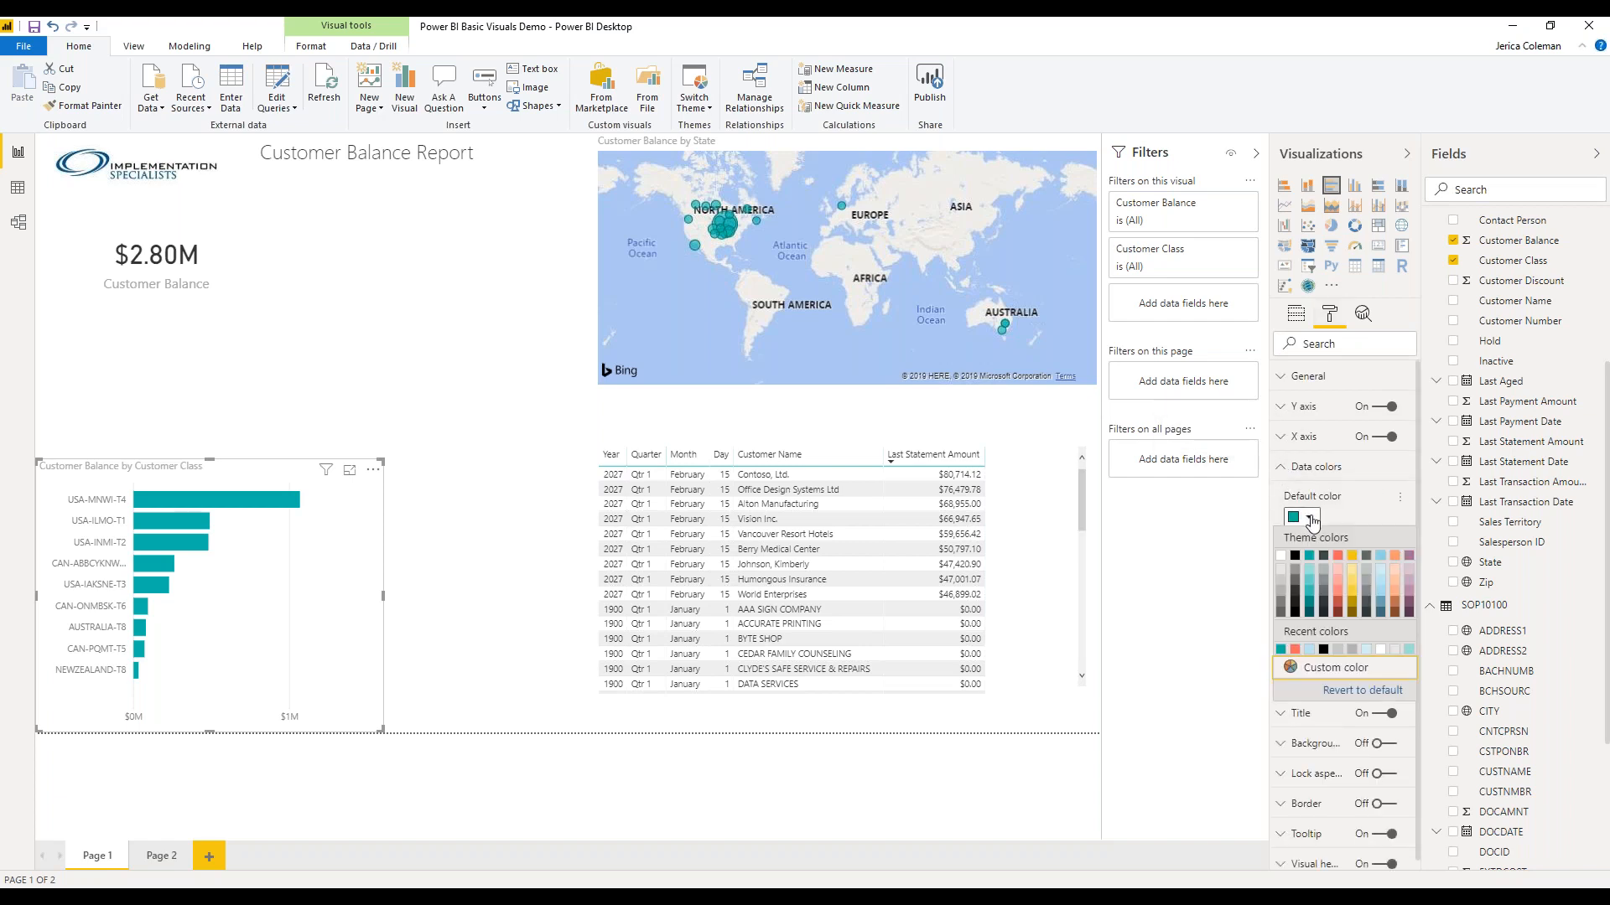
click(1282, 596)
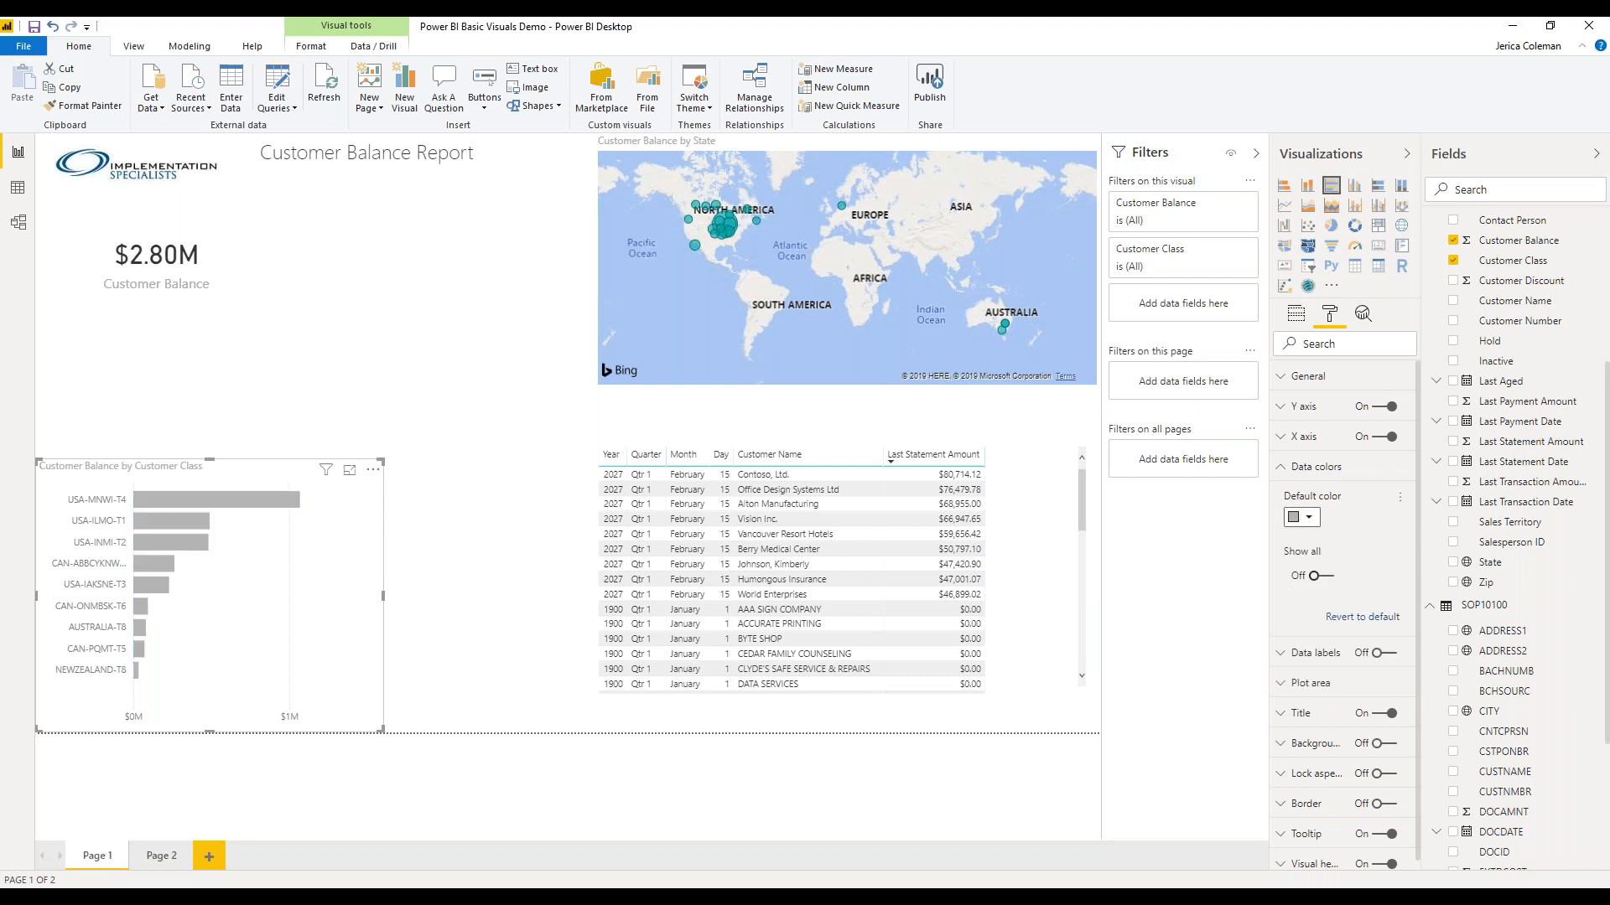
click(1282, 473)
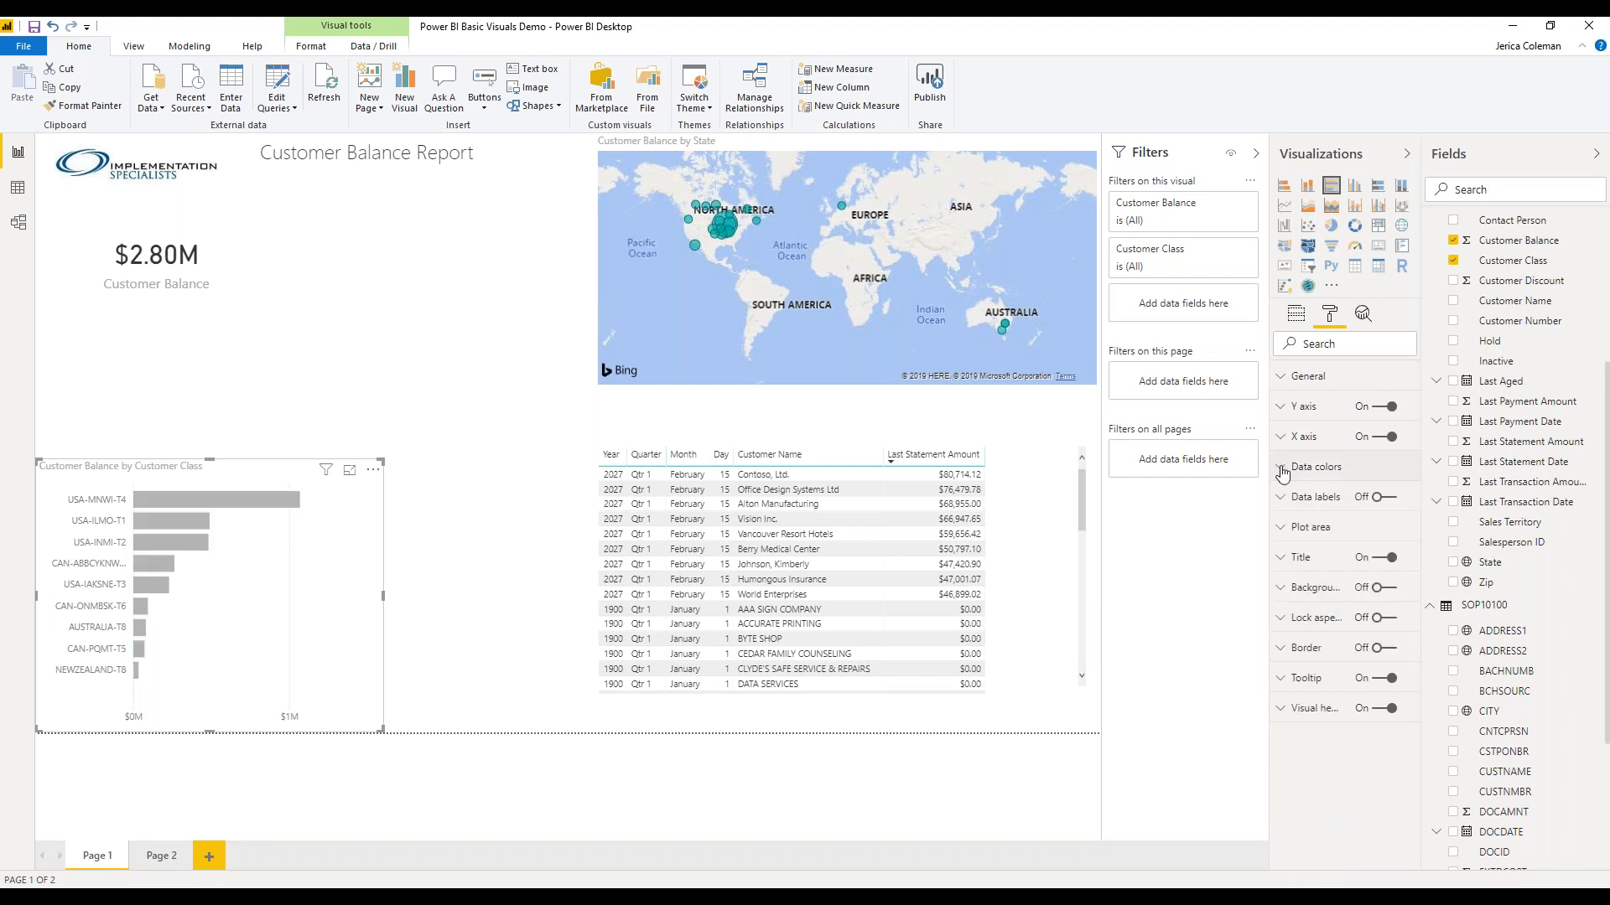
click(1379, 499)
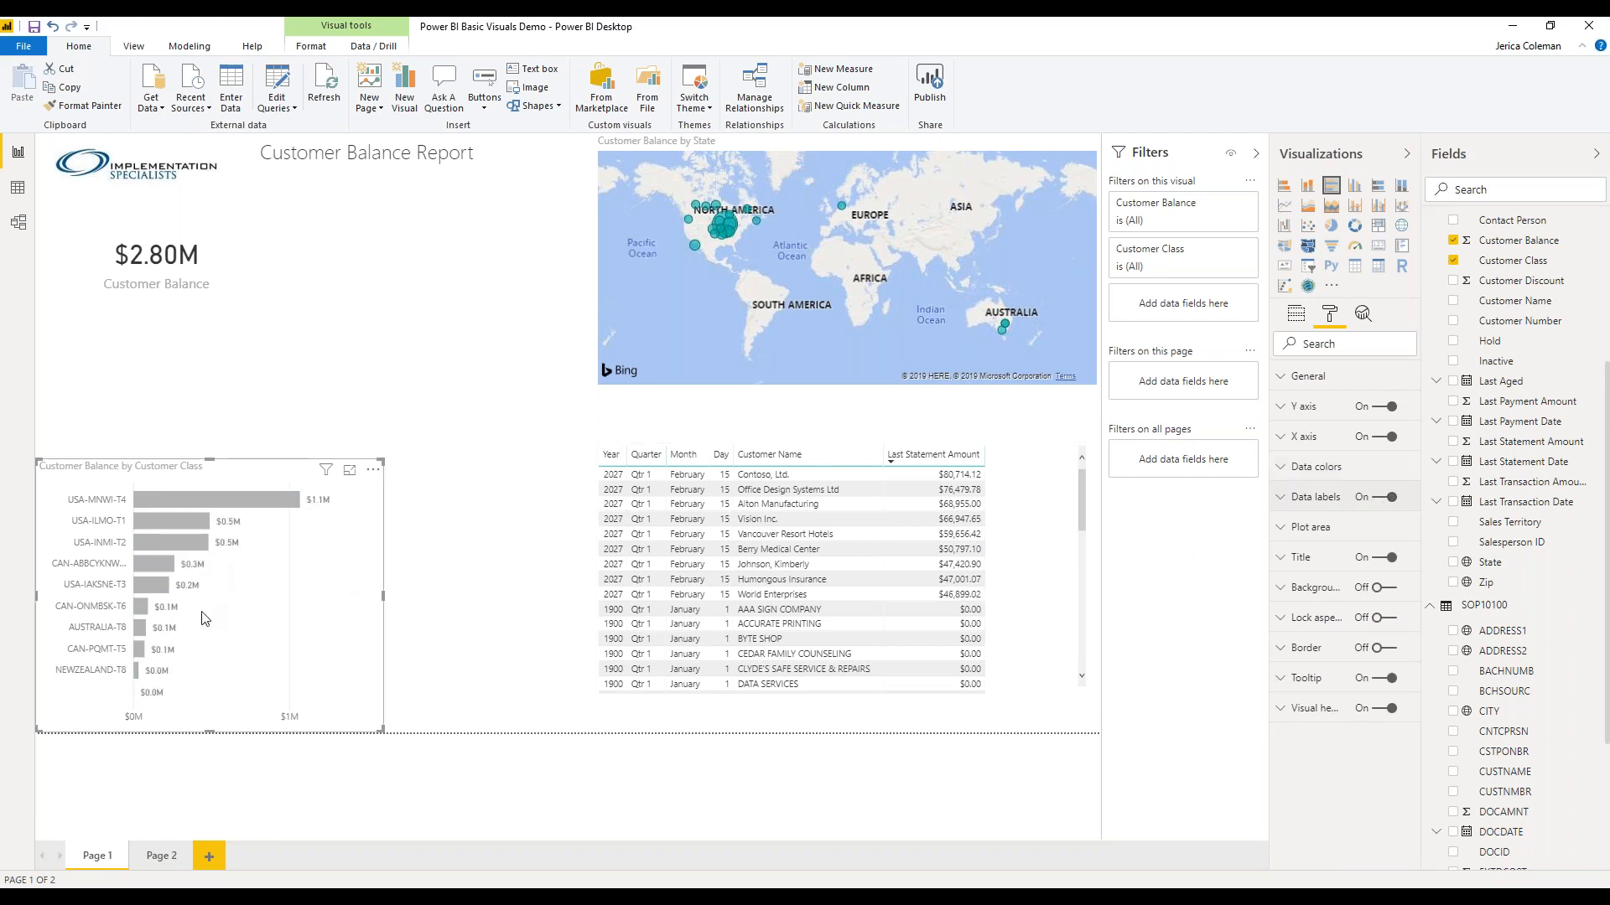
- Change the title text of the Customer Balance by Customer Class chart to "Balance by Class"
click(1281, 558)
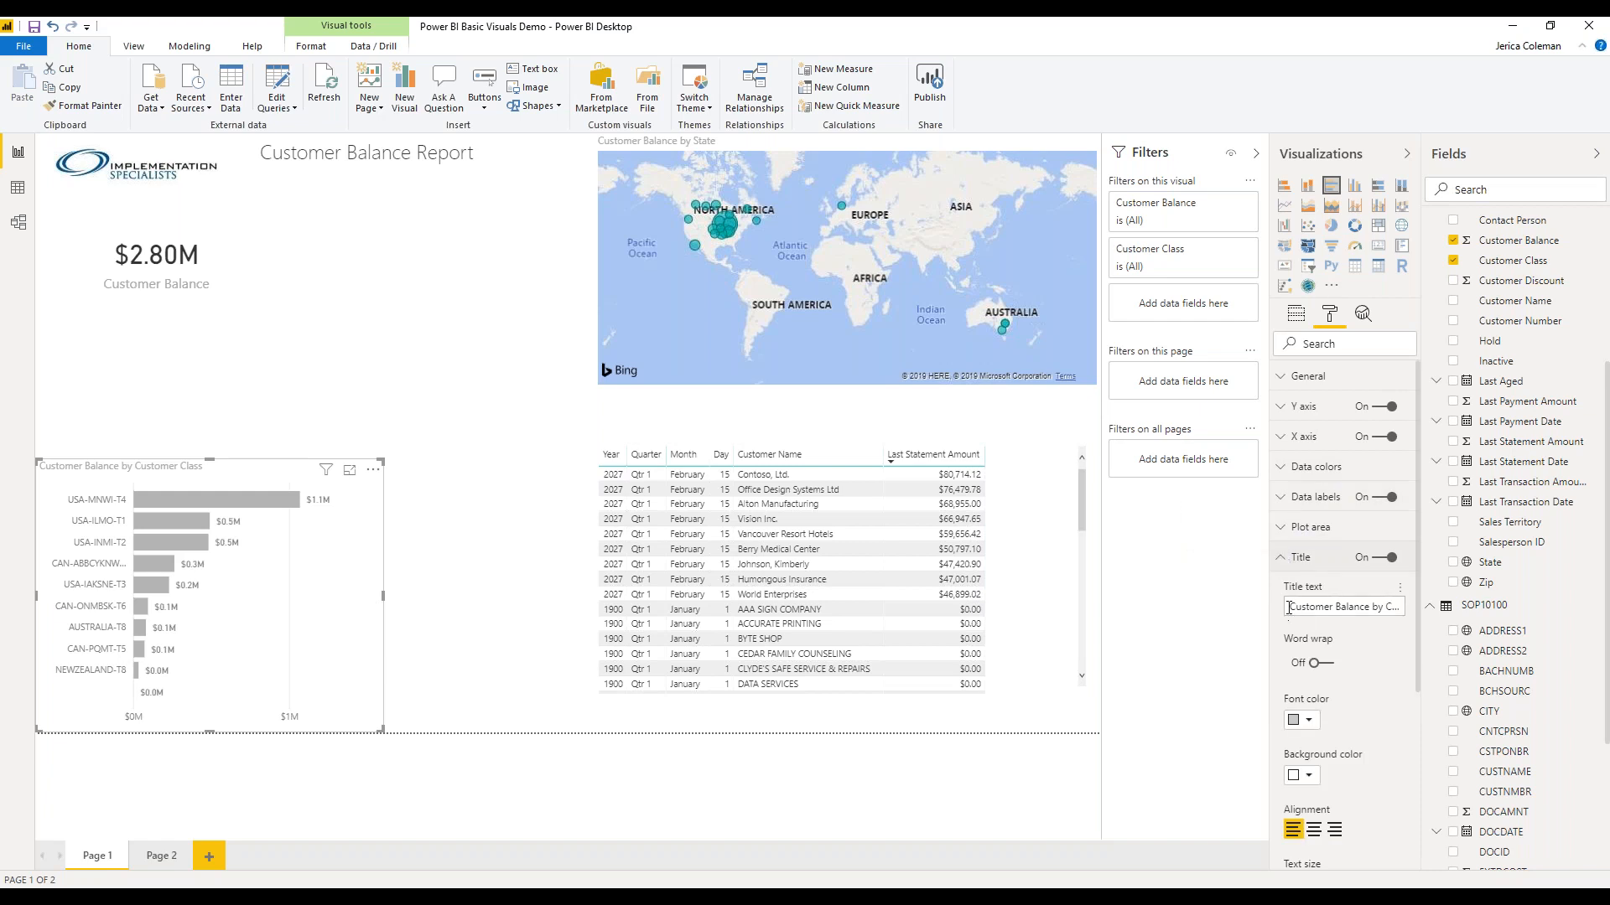
click(1291, 607)
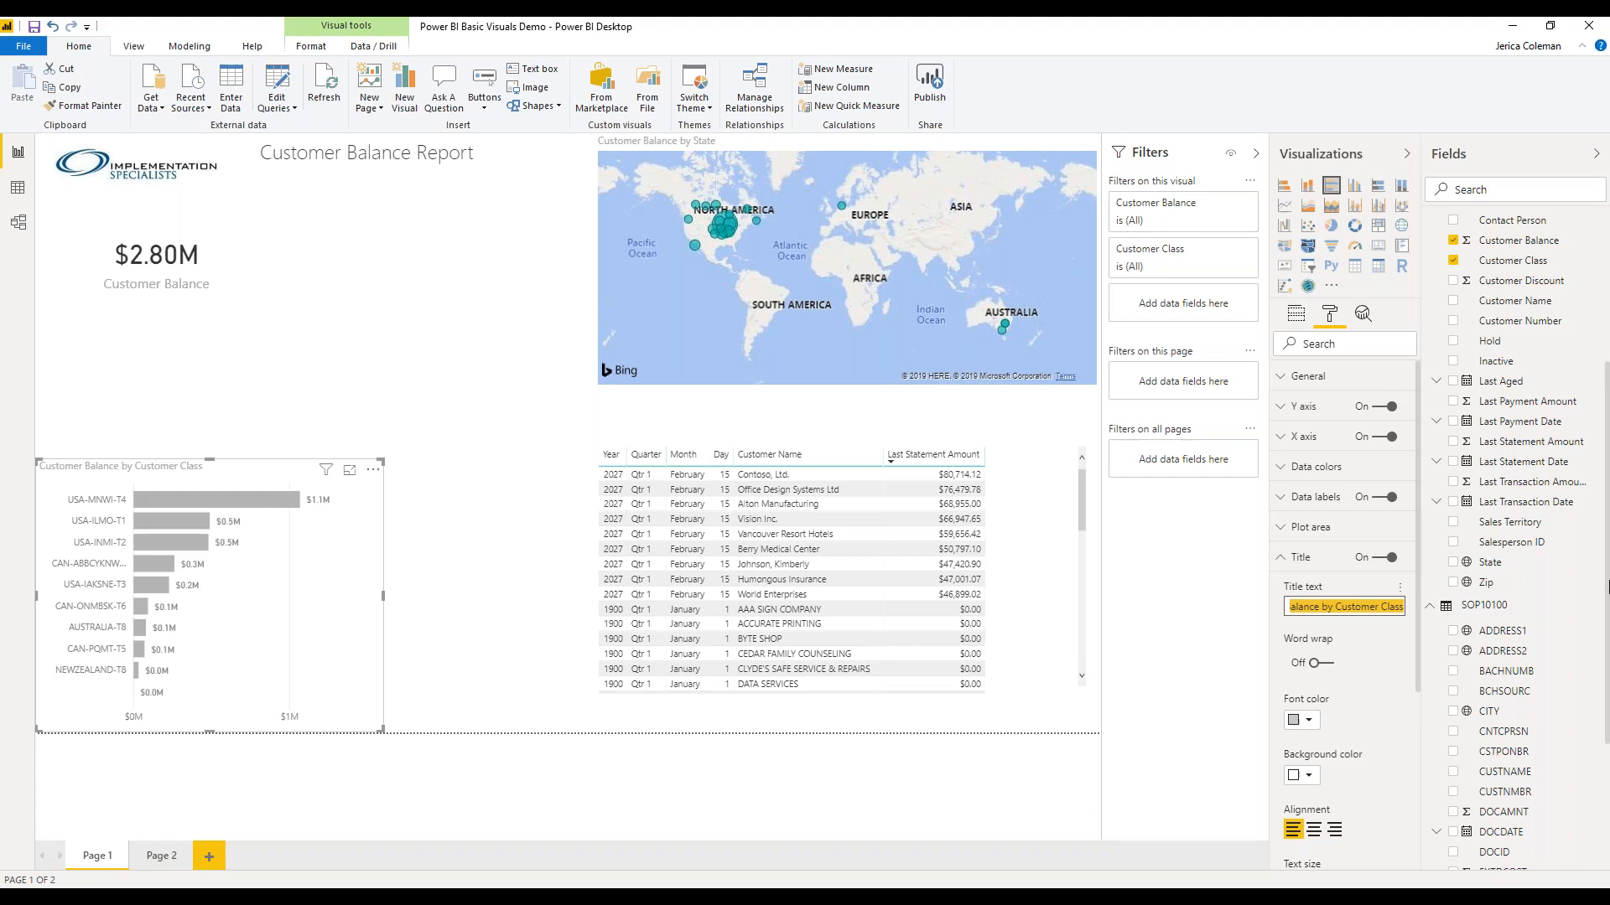
text(BAla)
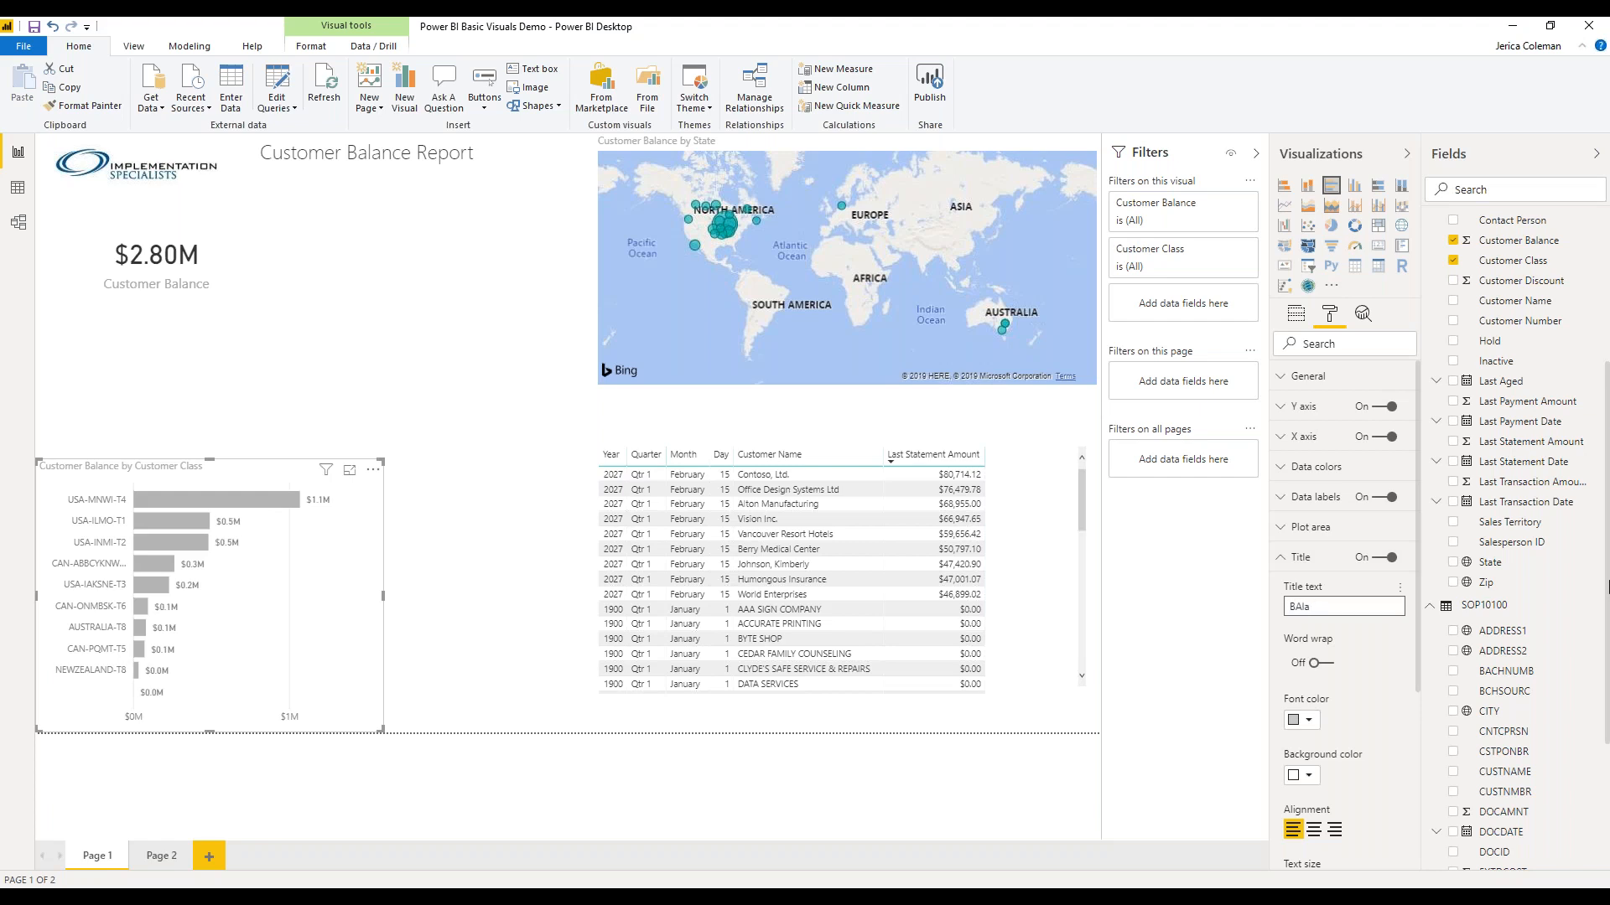
text(nce by Class)
- Set the Balance by Class chart title's font color to black and its background color to light blue
click(1308, 722)
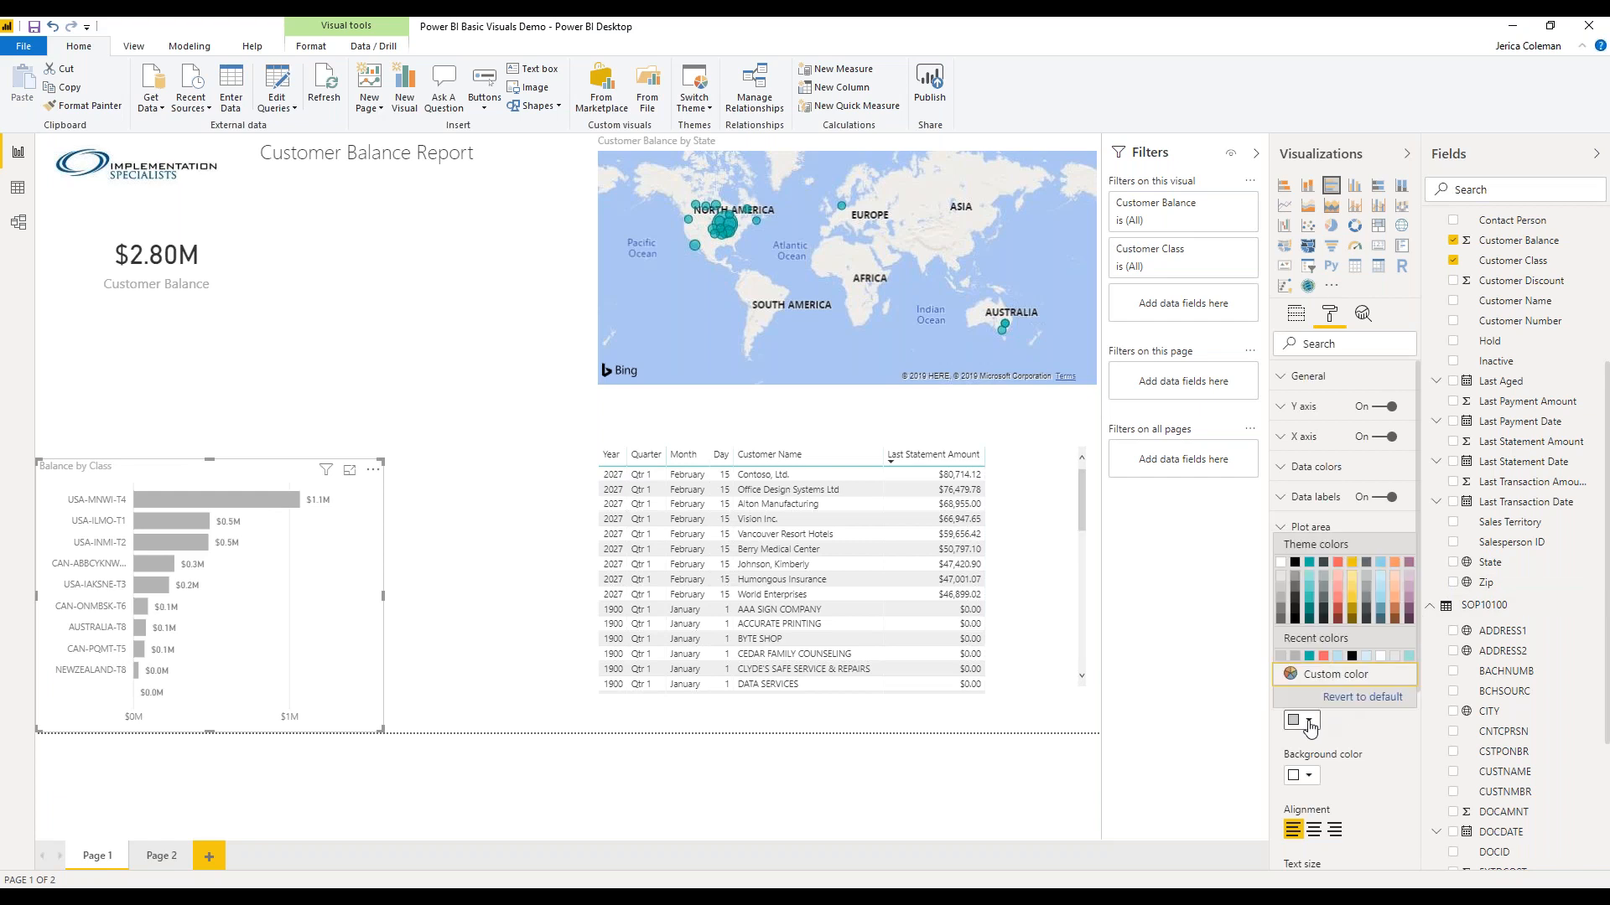
click(1296, 563)
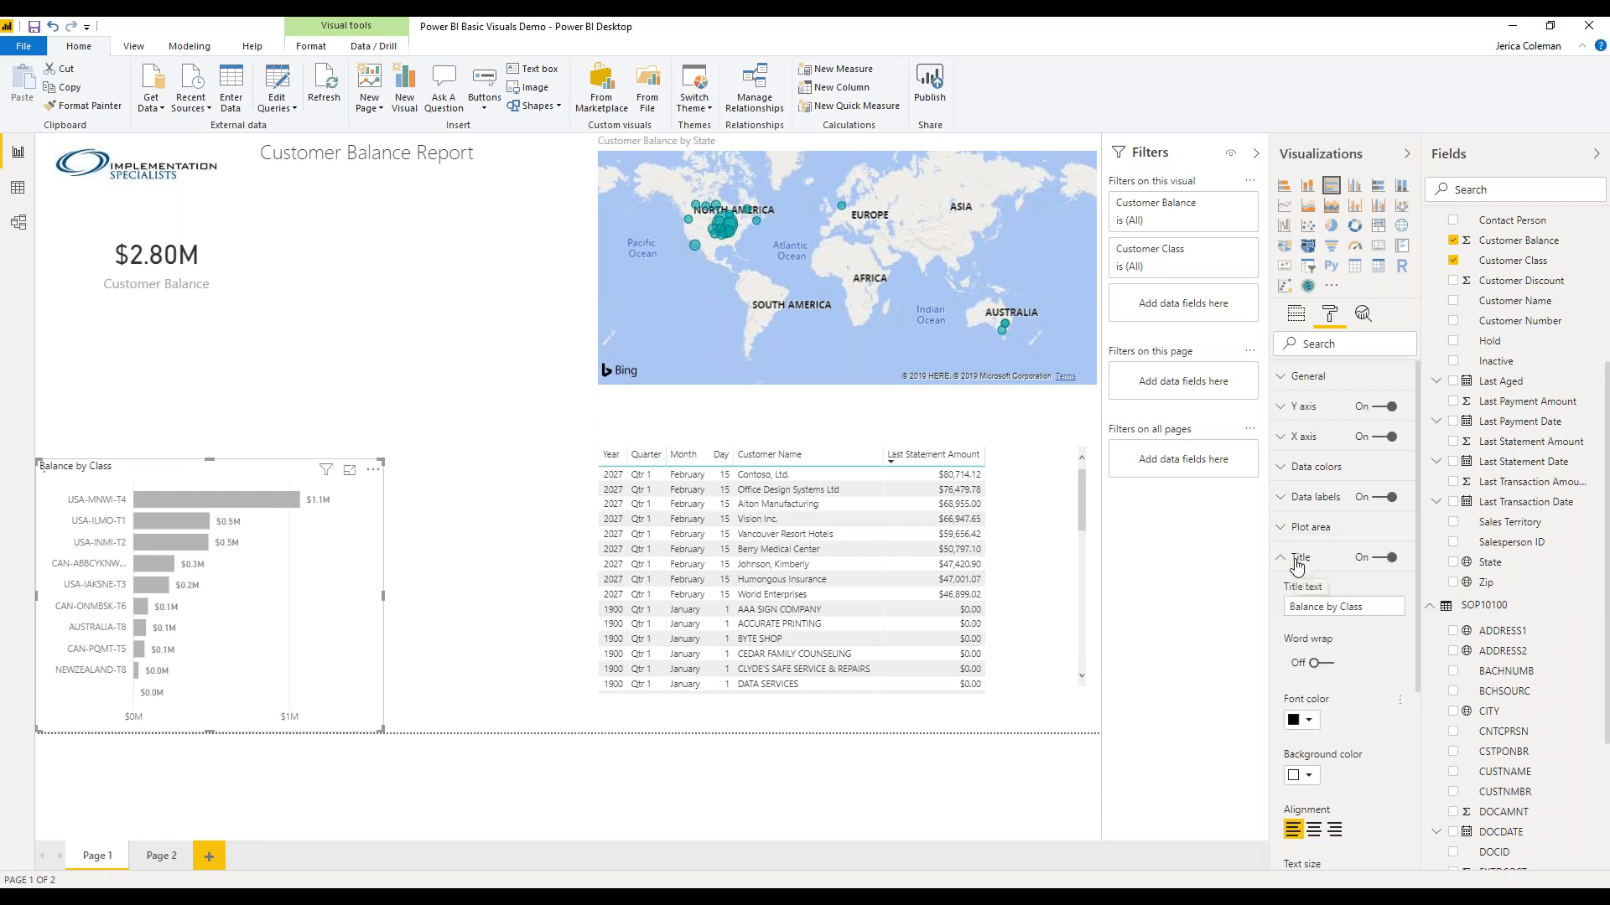
click(1310, 778)
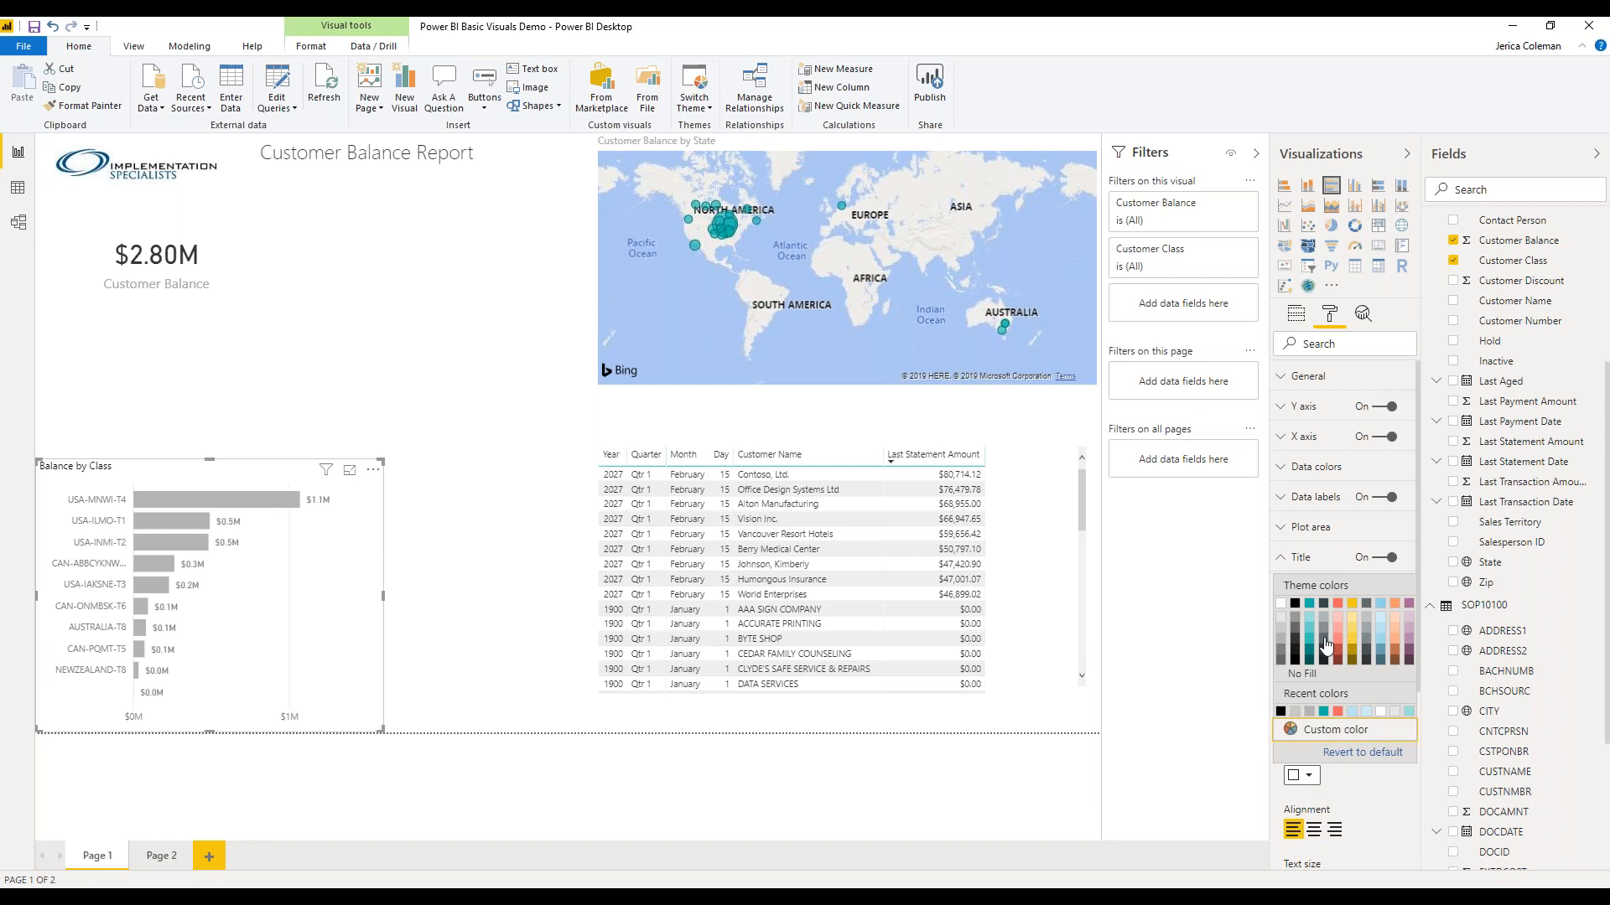
click(1381, 626)
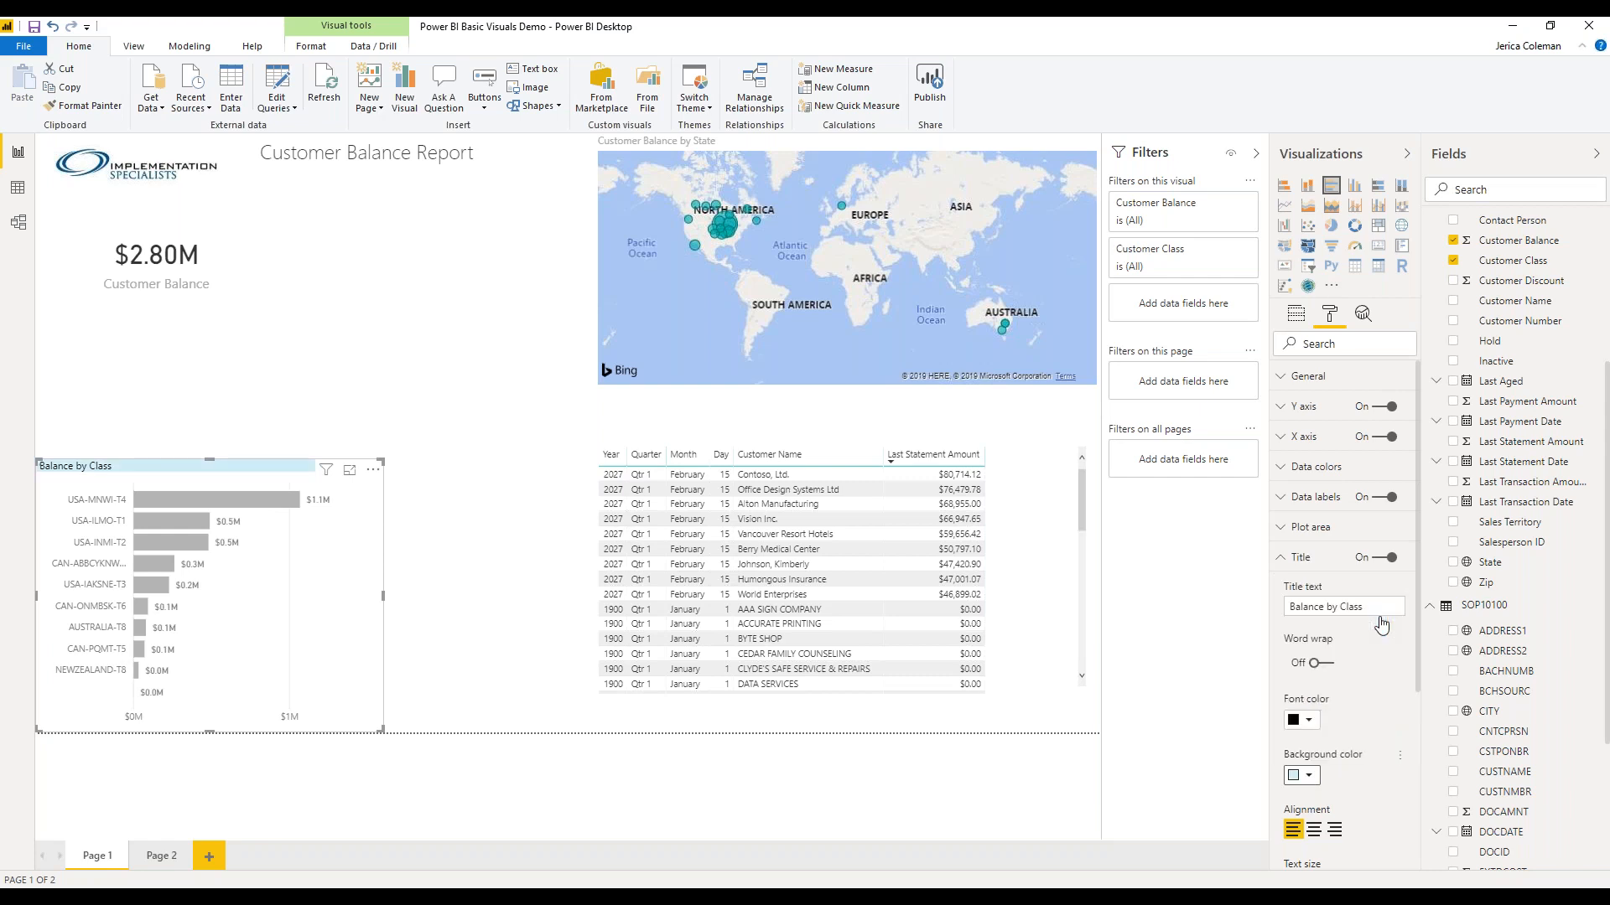
- Center the Balance by Class title with a 13 pt text size and turn on the chart's border
scroll(1363, 701, down, 3)
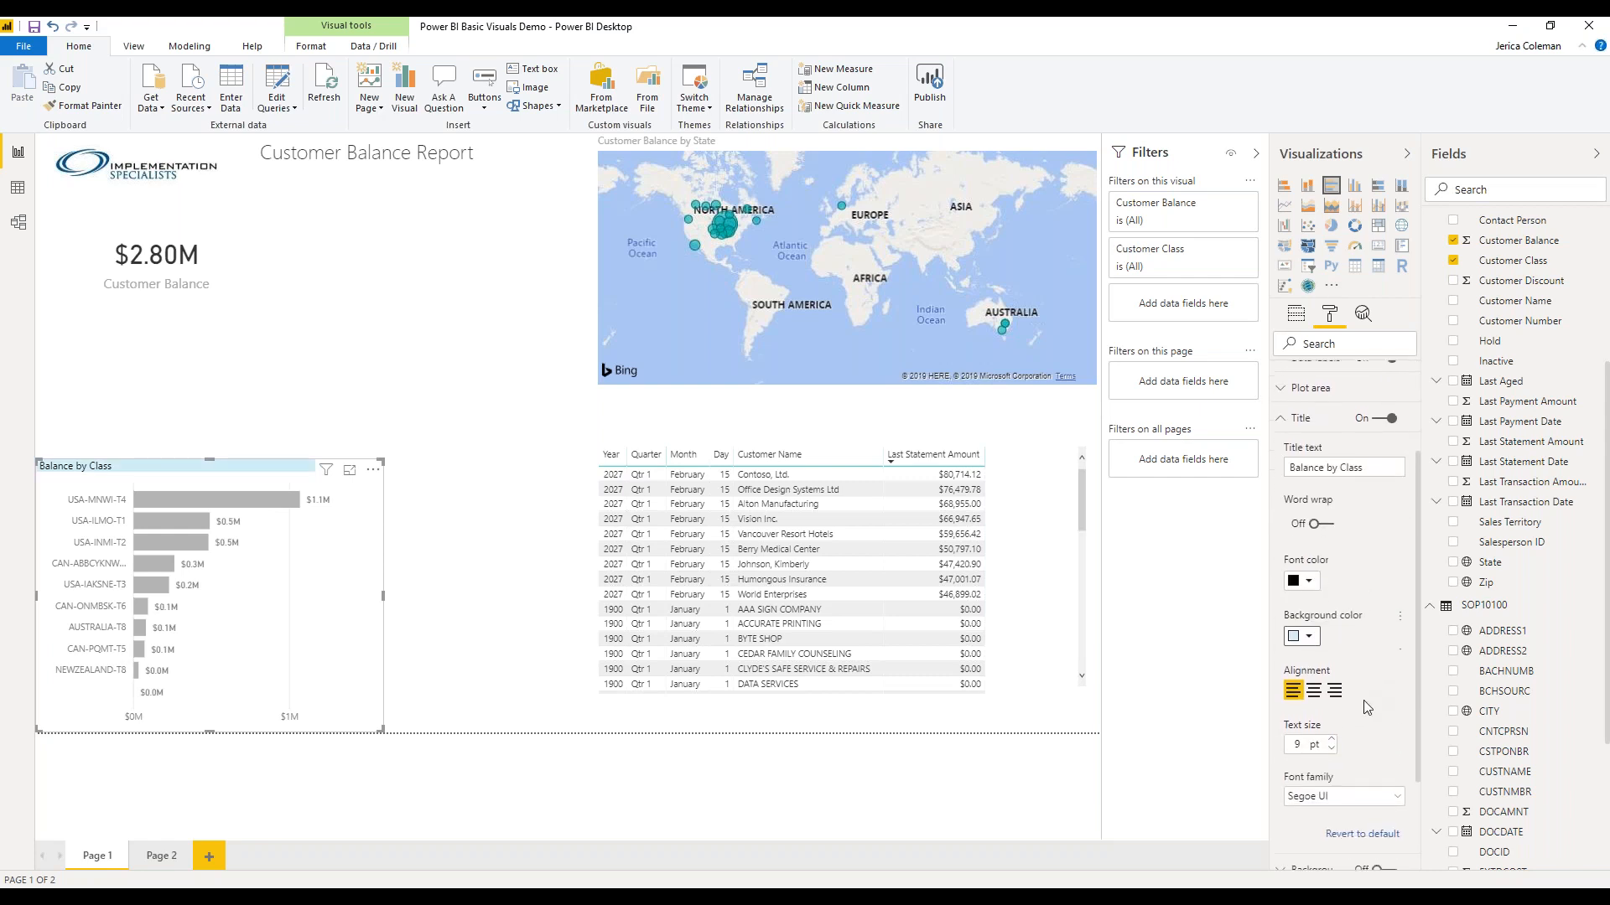
click(1313, 683)
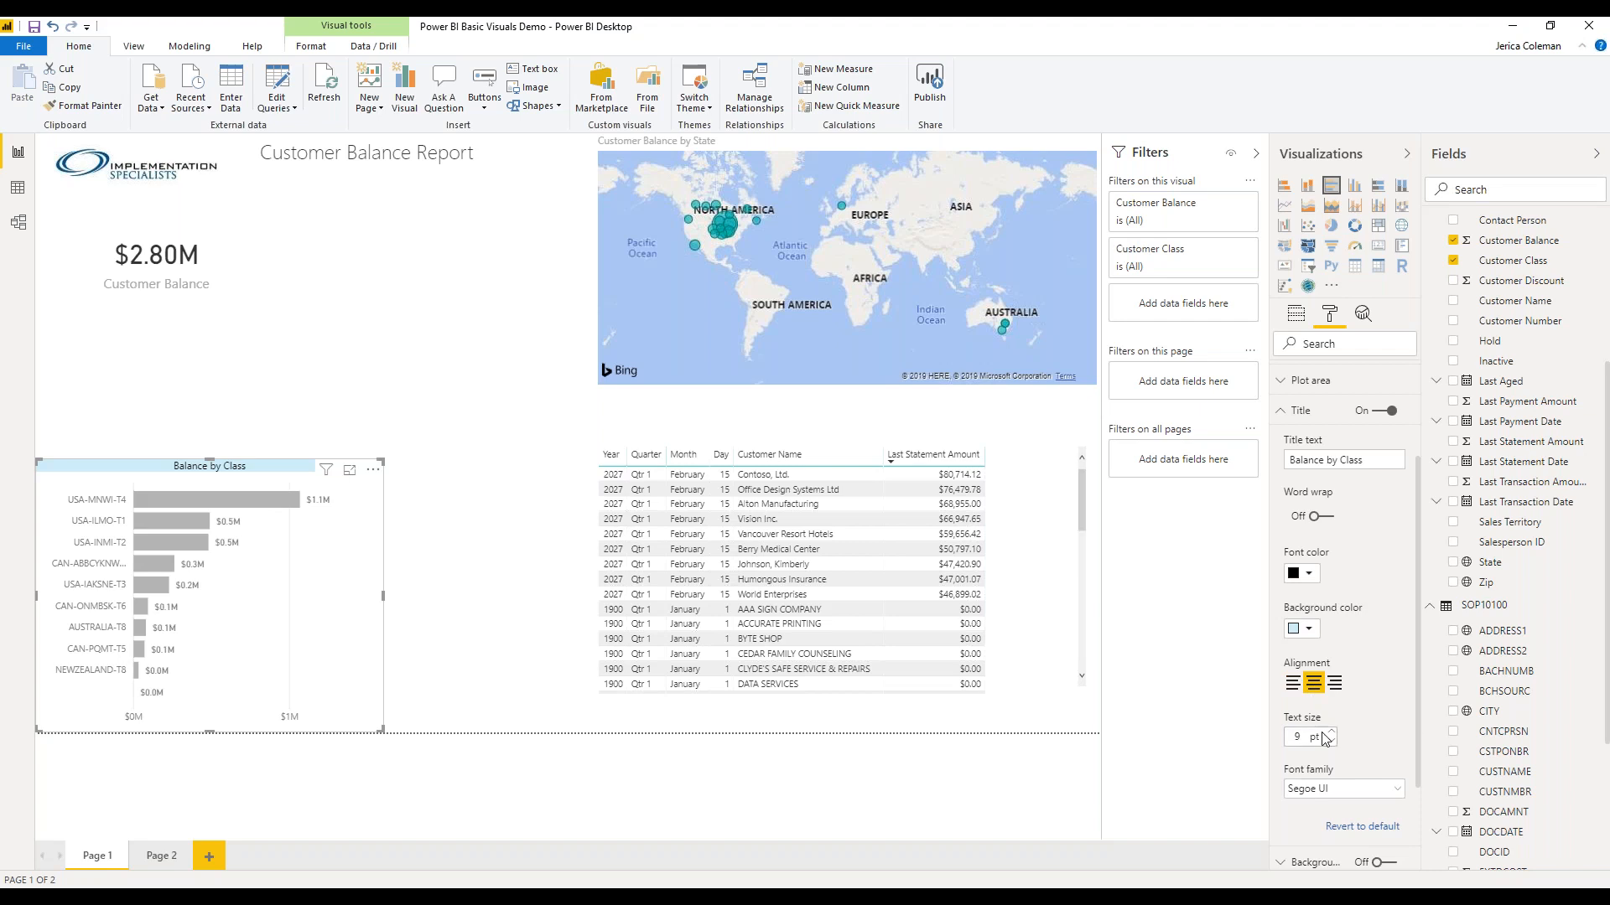
click(1333, 733)
click(1333, 733)
click(1333, 733)
click(1333, 733)
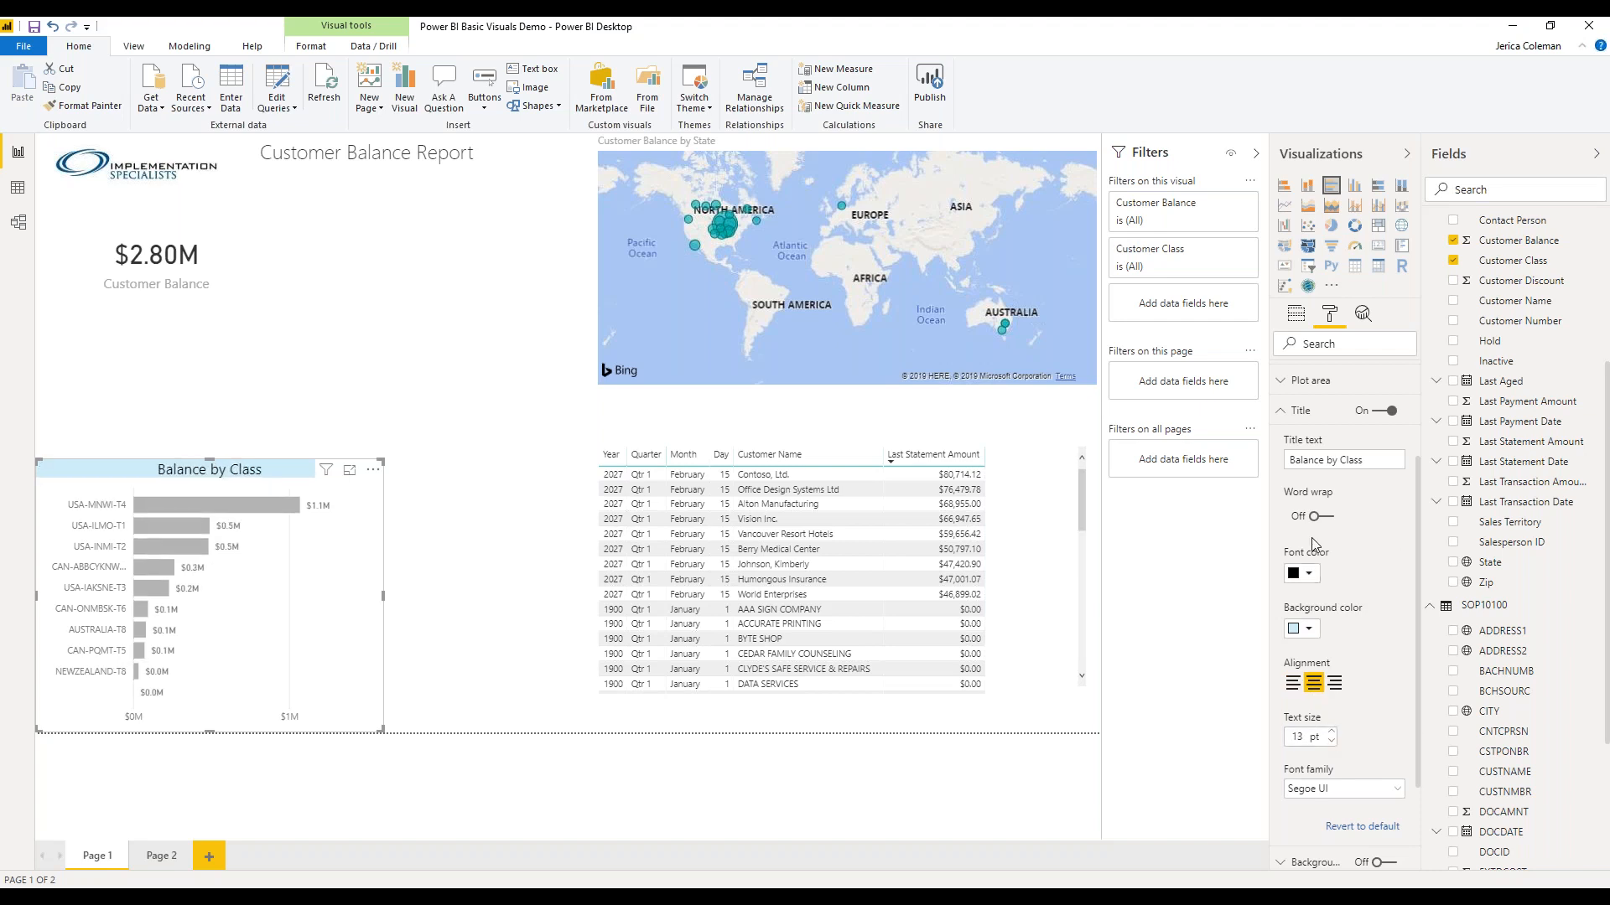
click(1288, 412)
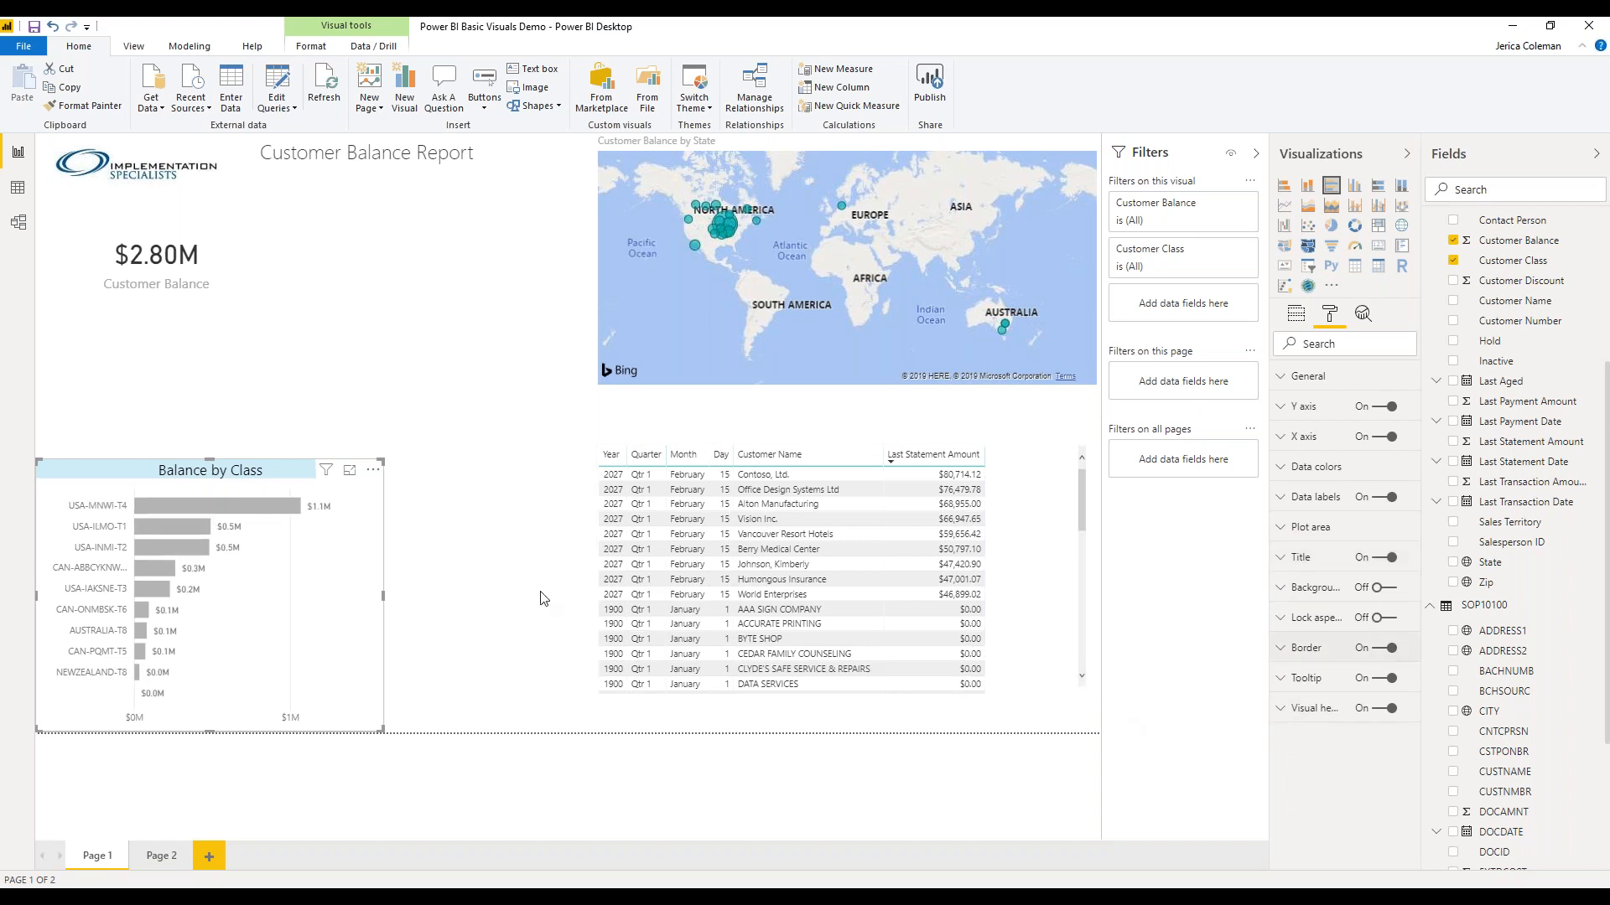
click(426, 578)
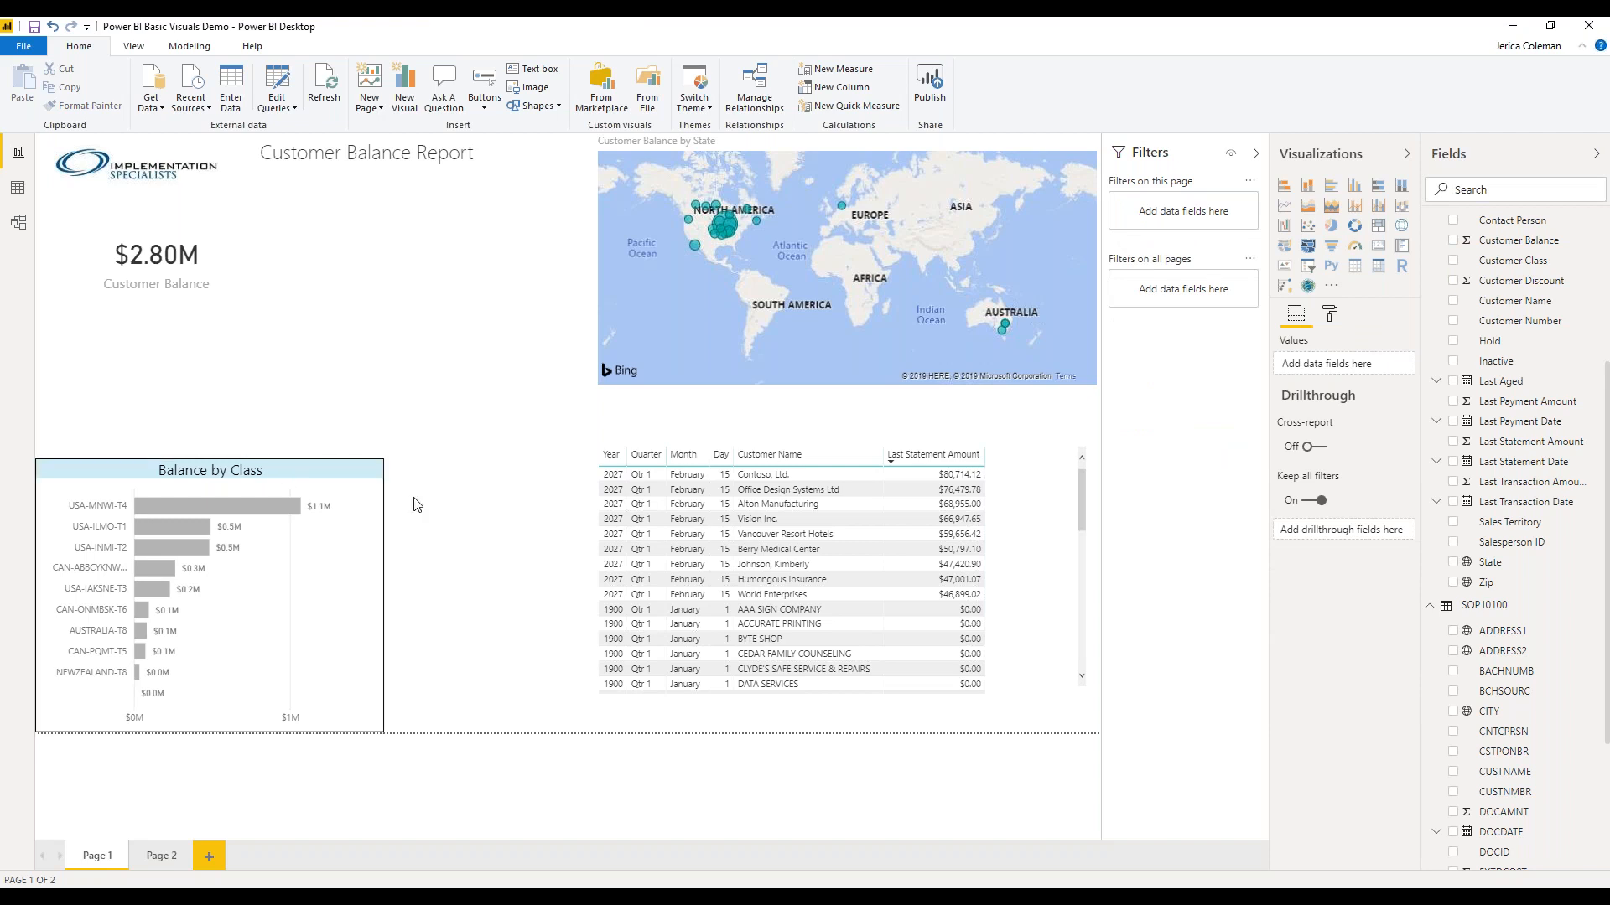
- Copy the Balance by Class chart's formatting to the Customer Balance by State map with Format Painter and check the map's title settings
click(99, 479)
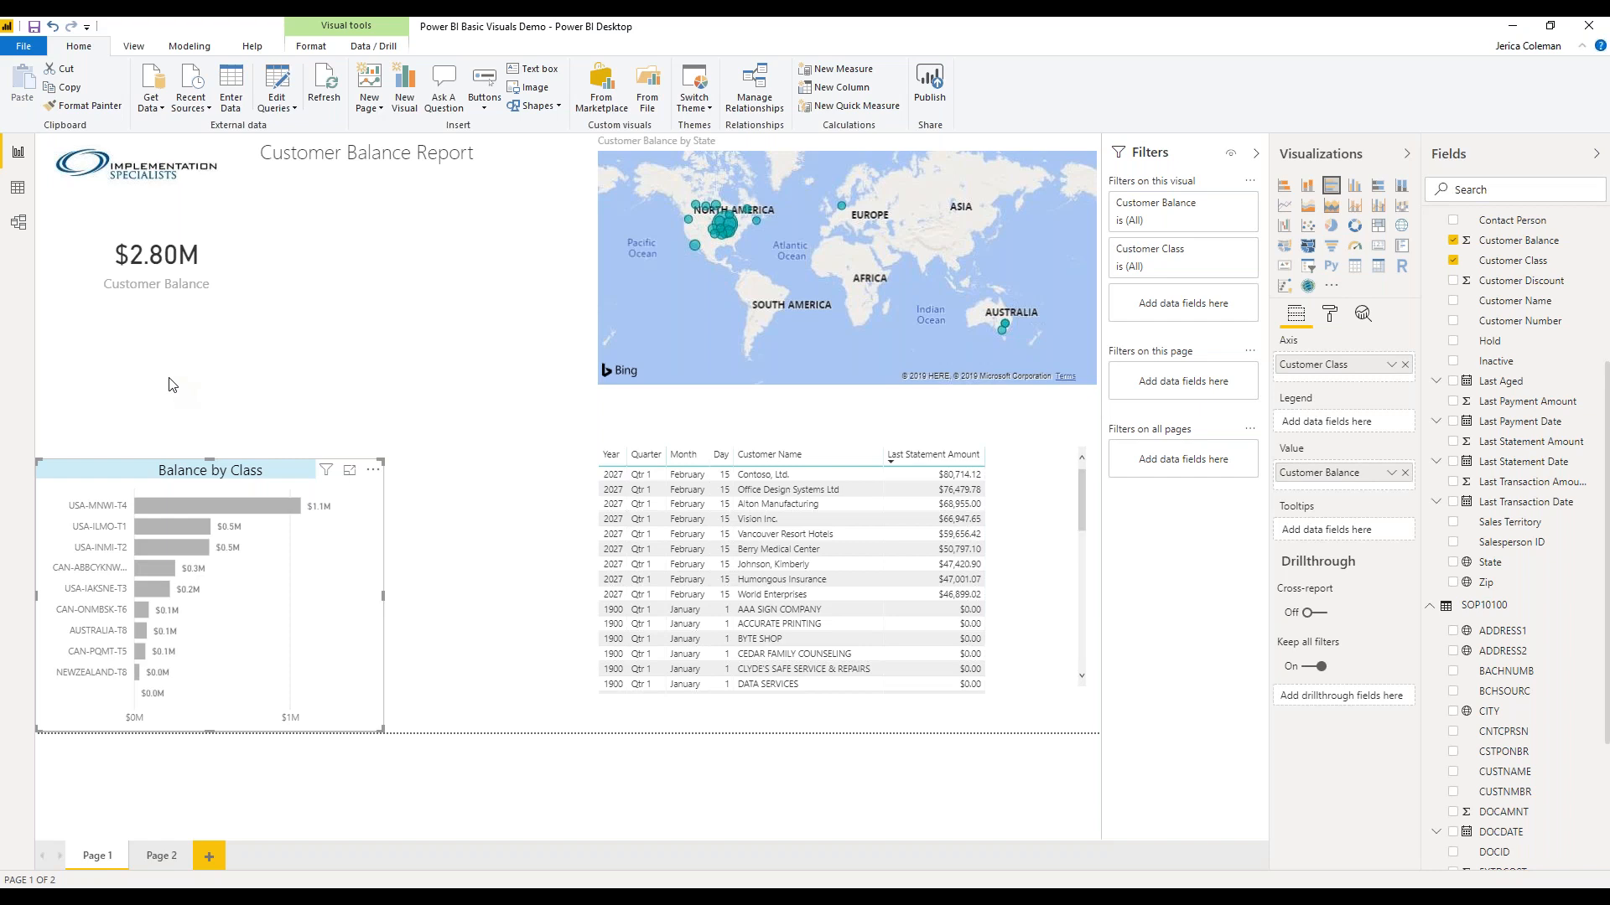
click(77, 109)
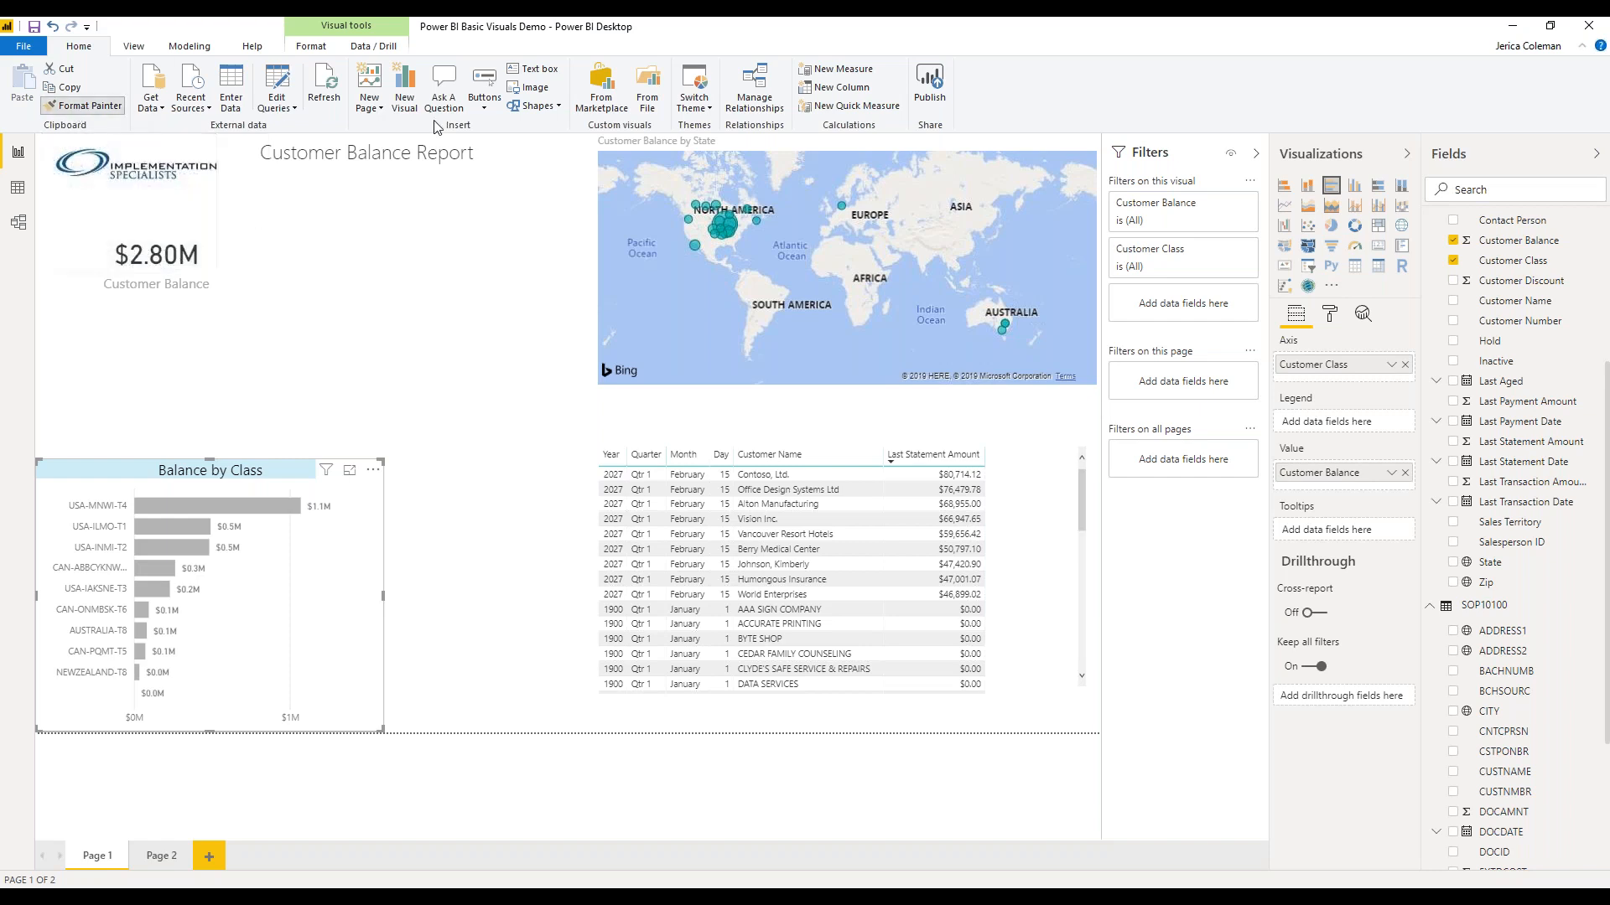
click(743, 146)
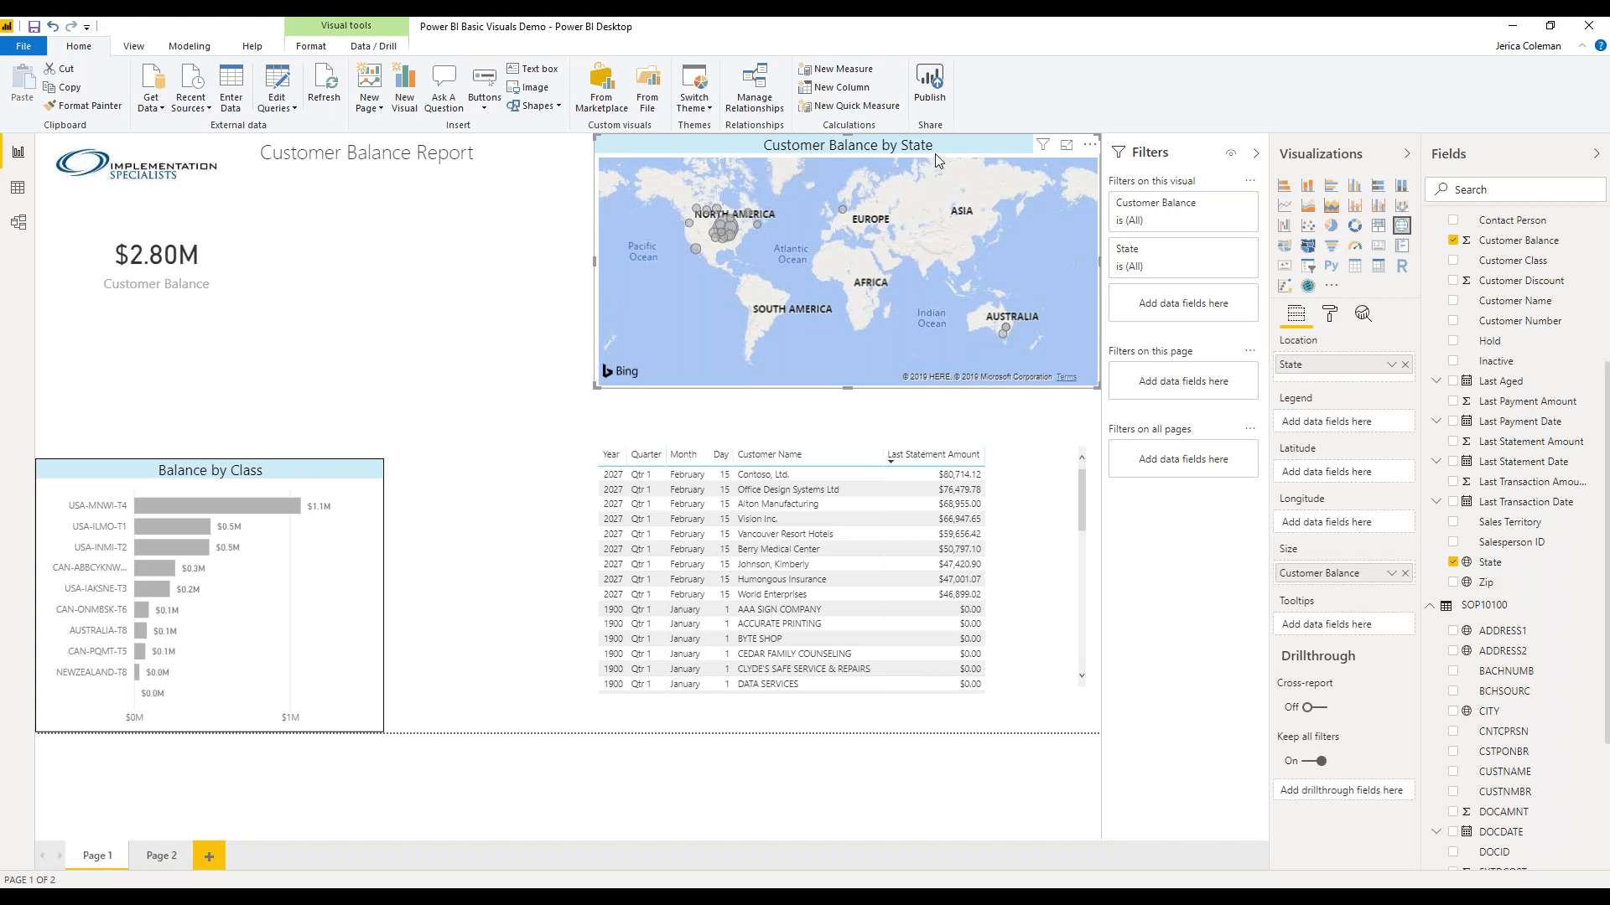
click(1332, 325)
click(1290, 558)
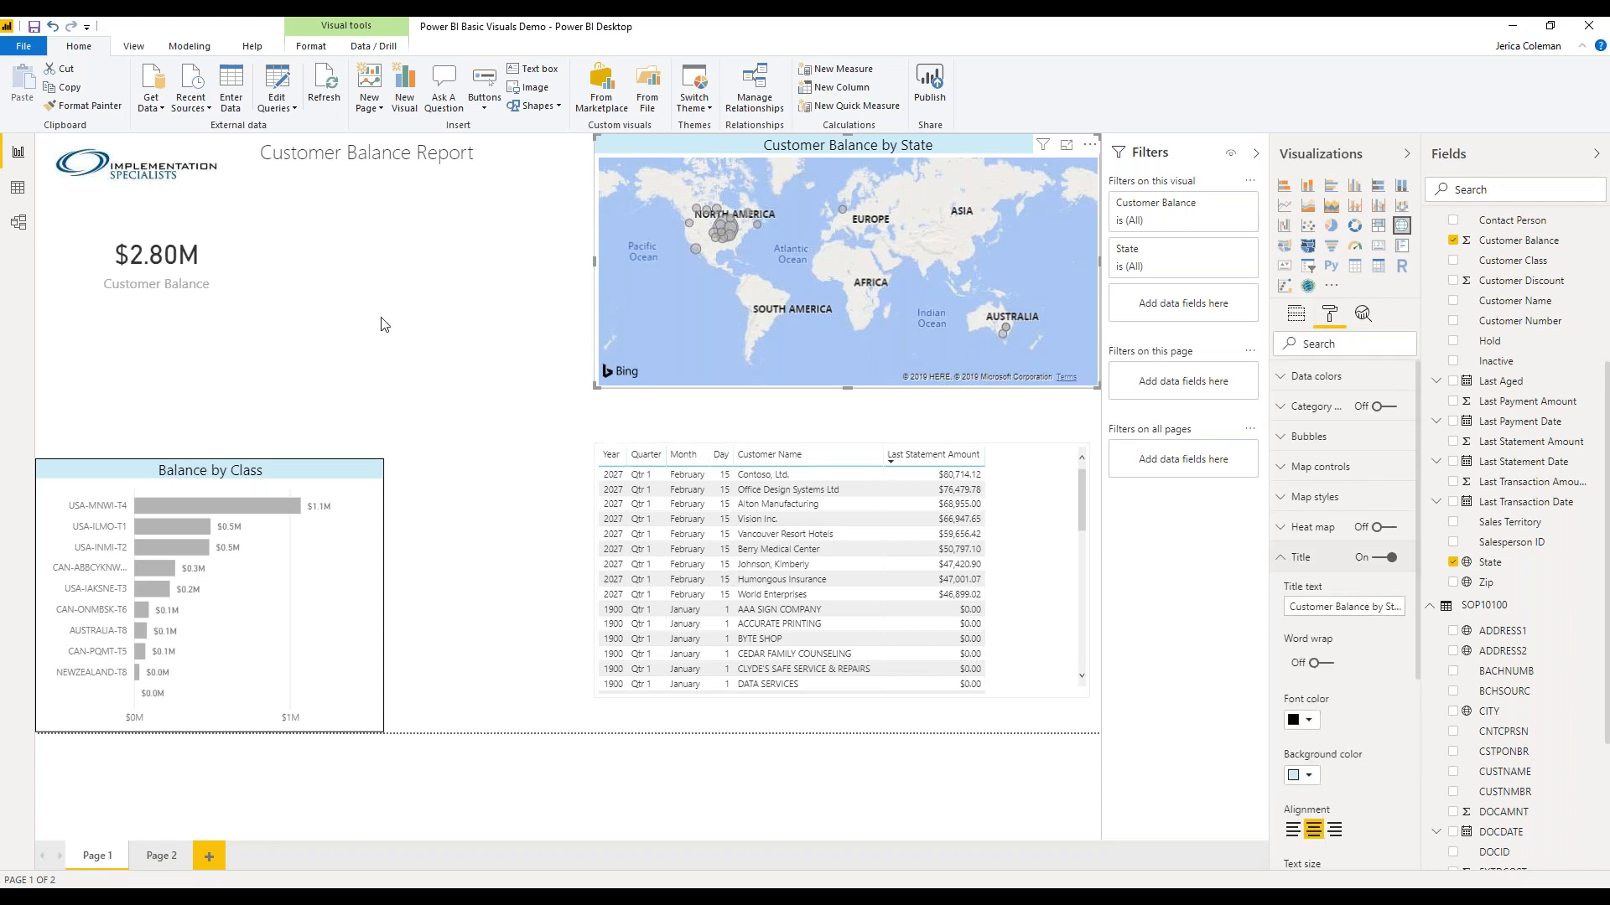
click(472, 371)
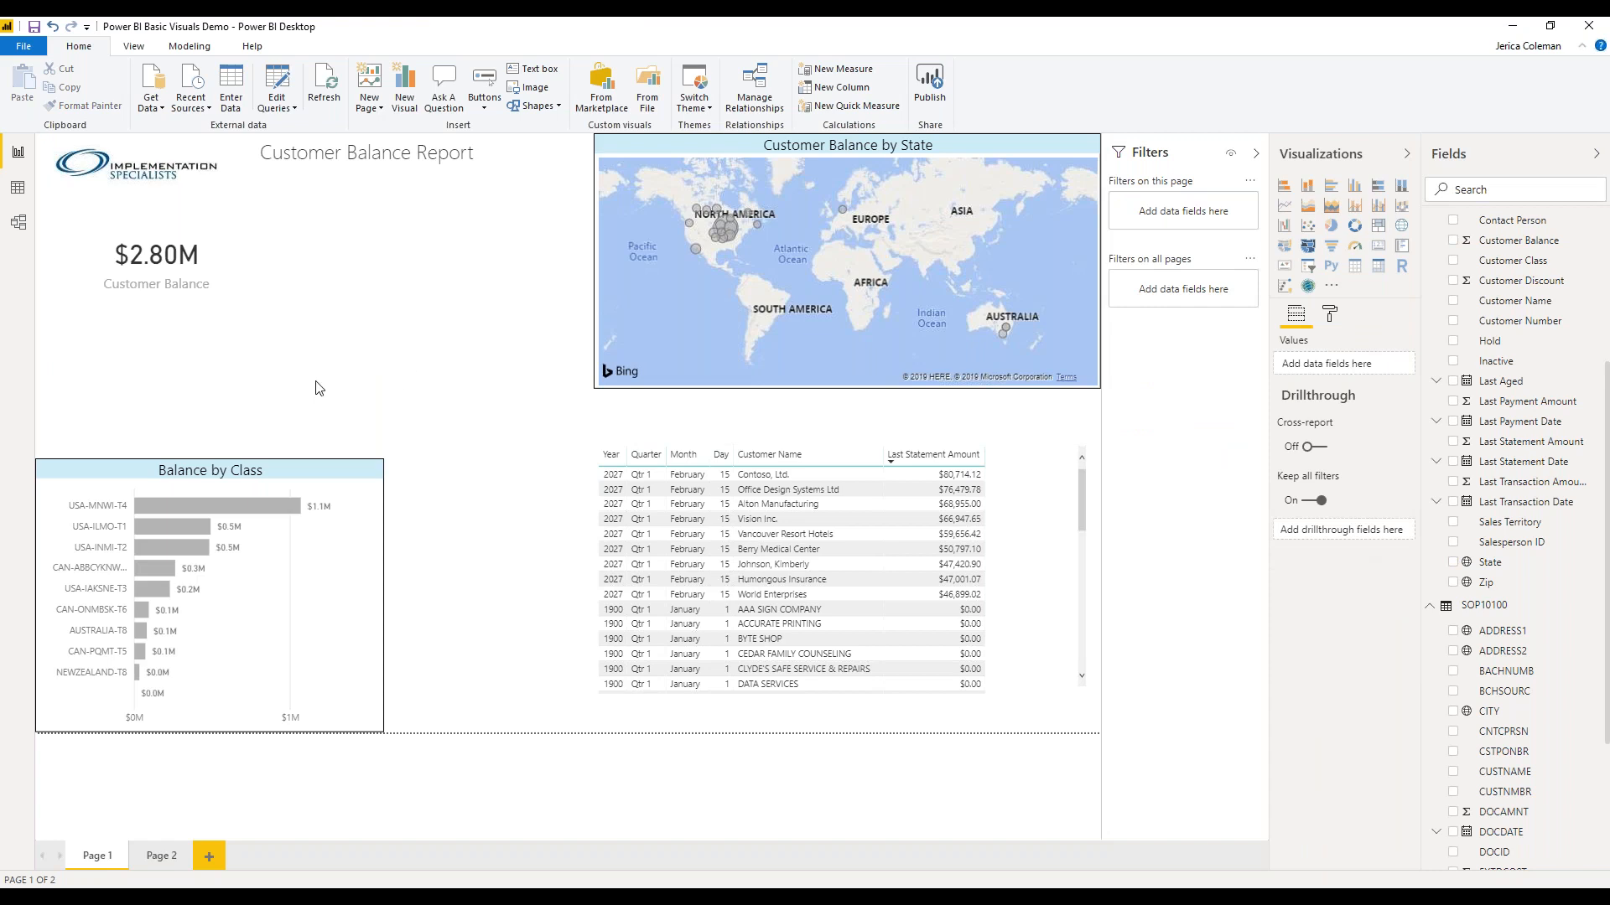
- Toggle the Customer Balance card's category label off and back on, and give the card a light blue background and a border
click(224, 290)
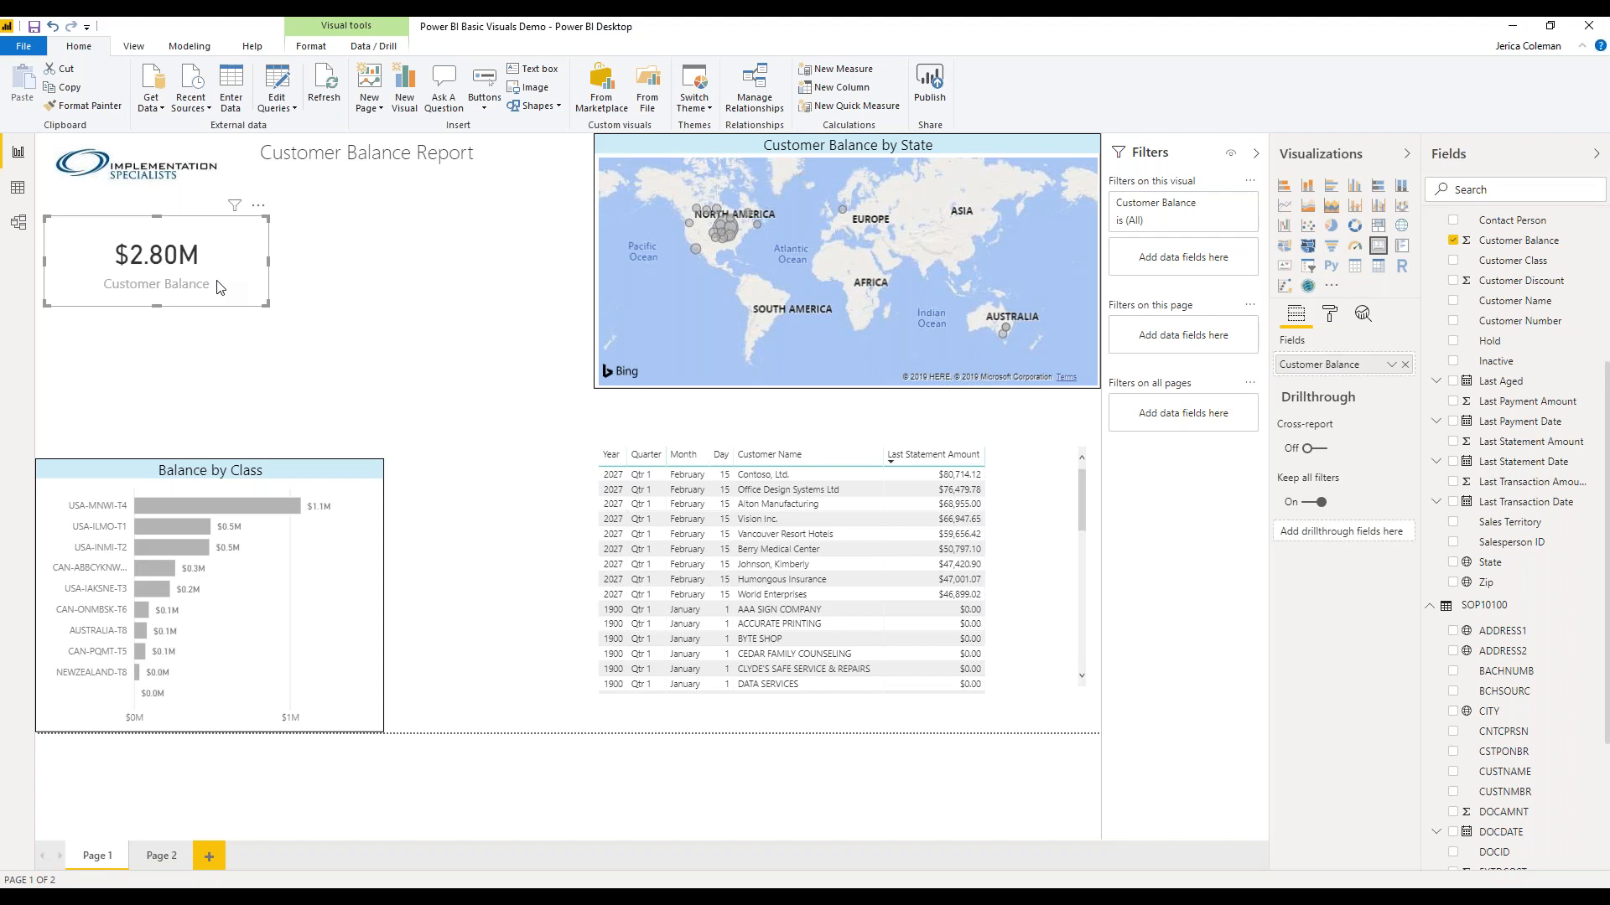
click(1331, 316)
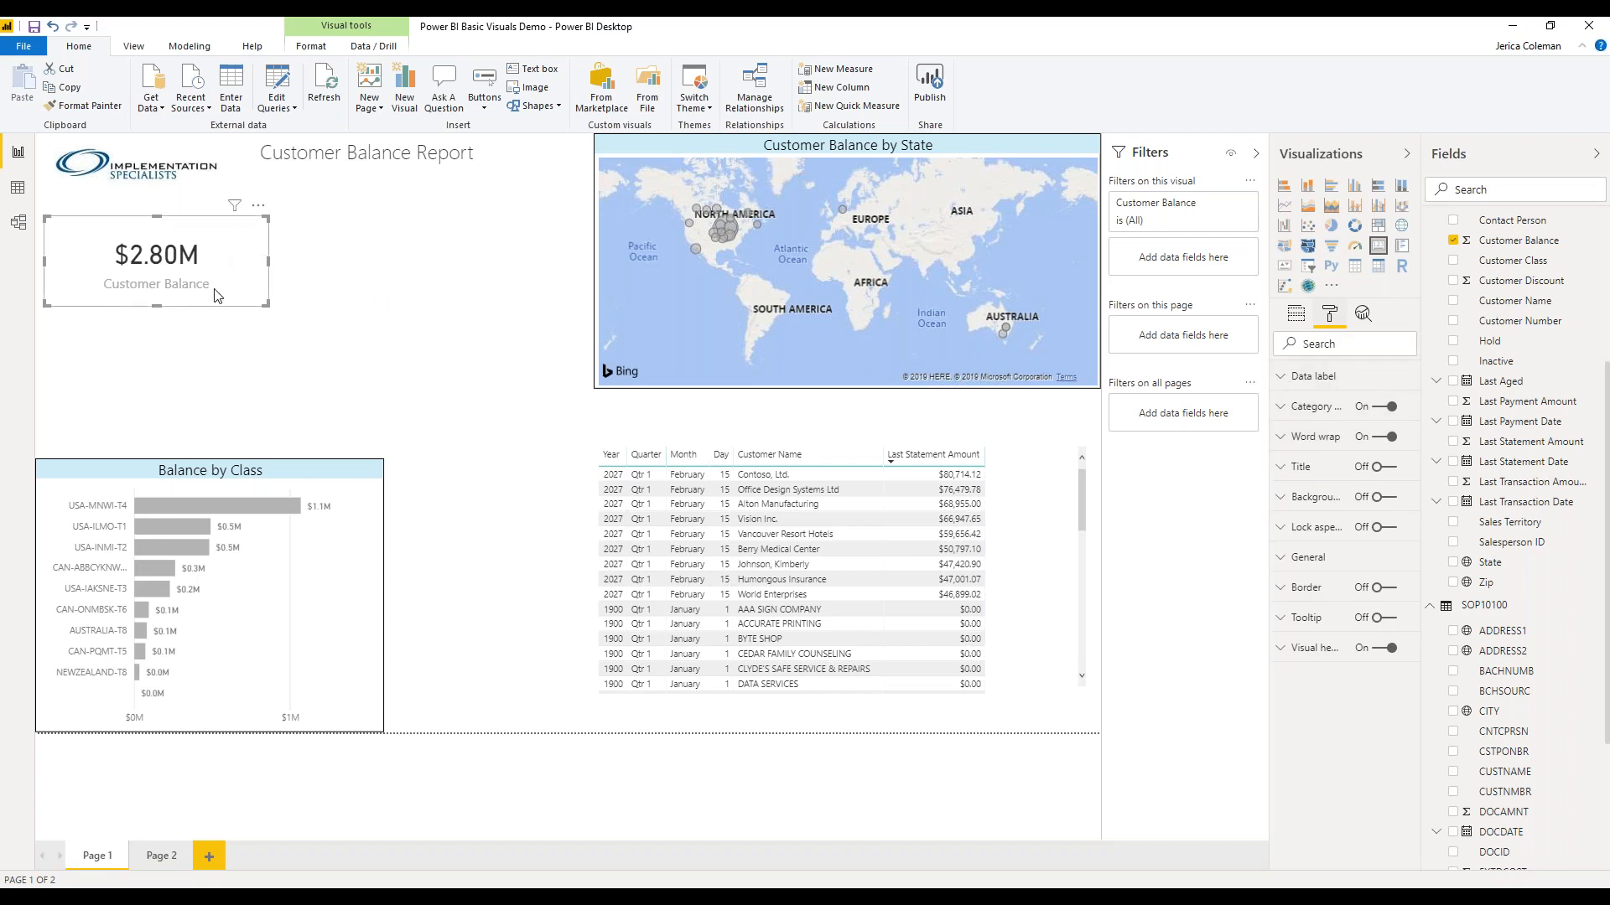
click(1378, 408)
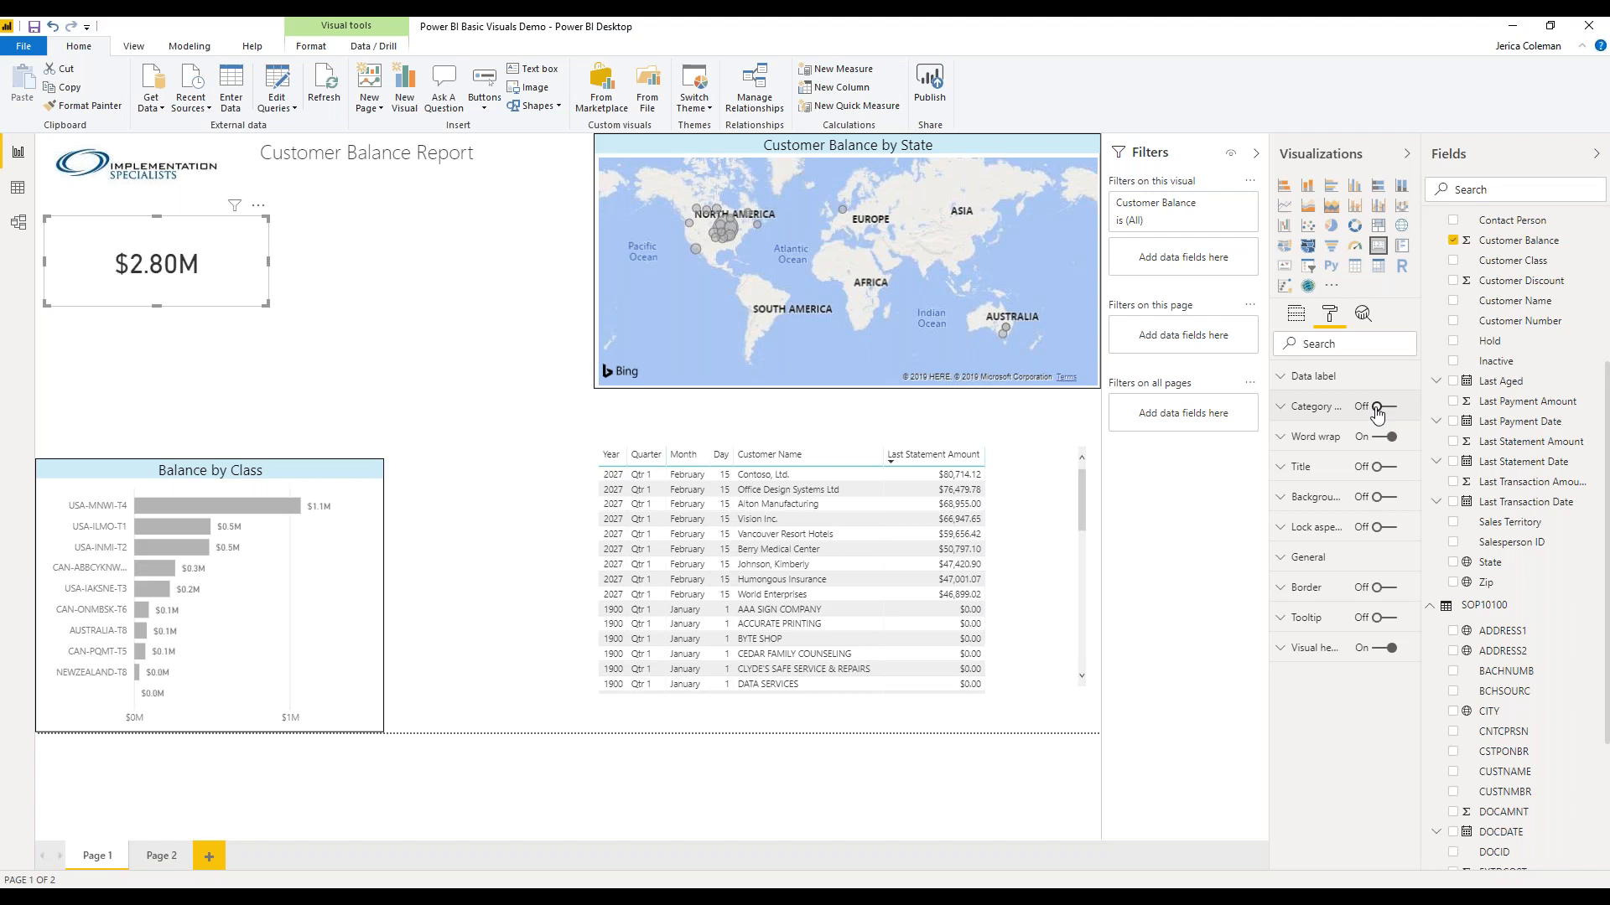
click(1378, 410)
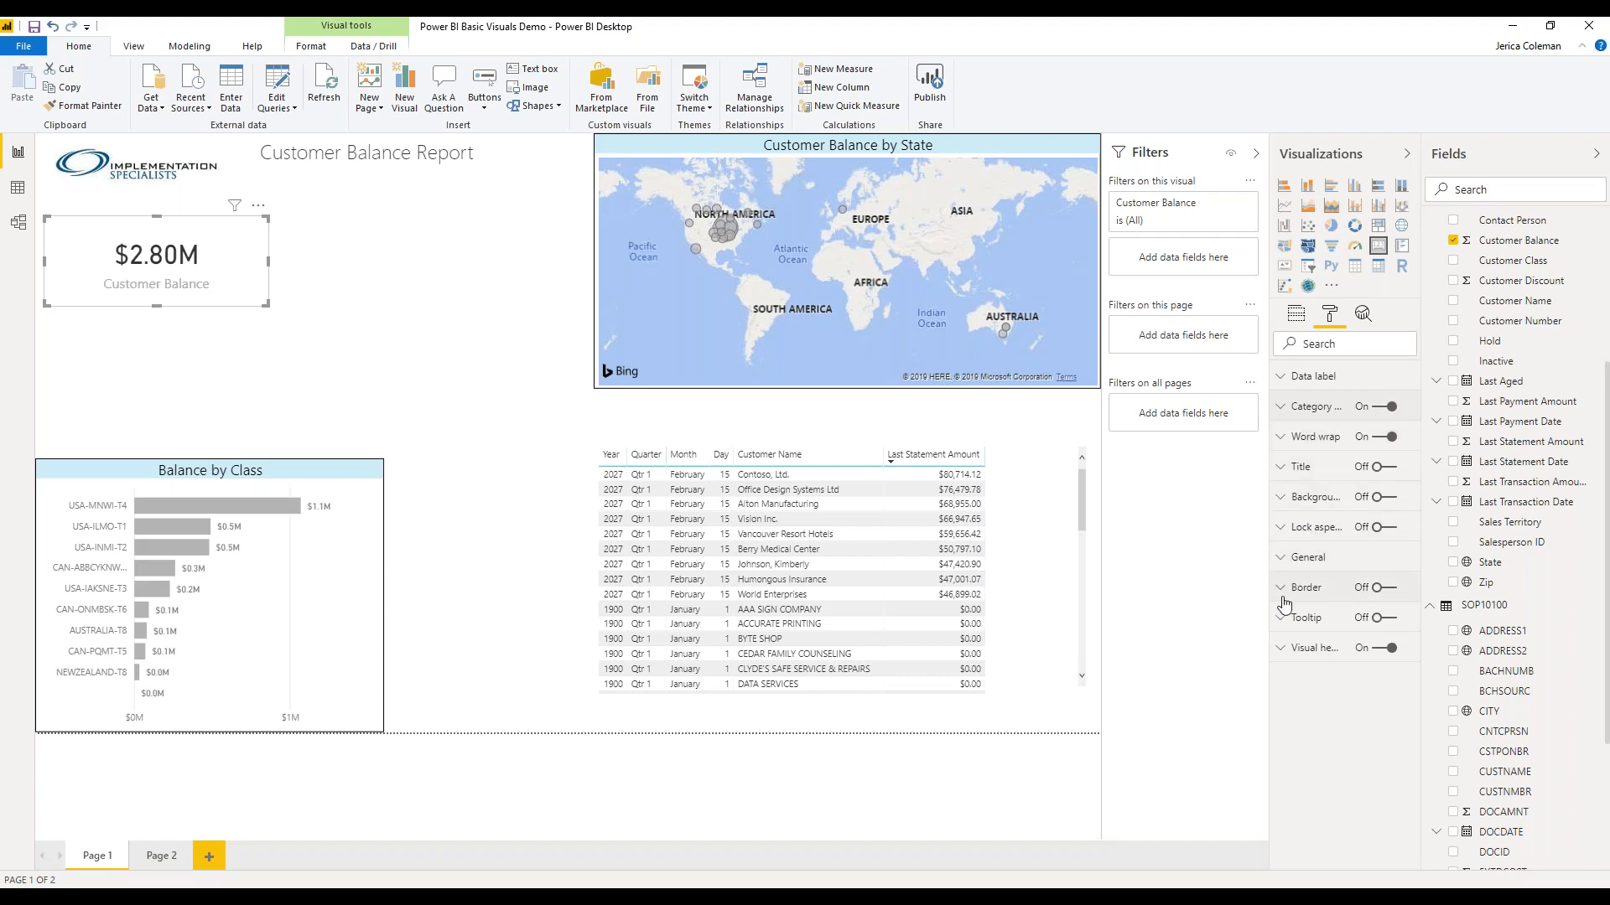
click(1377, 499)
click(1288, 500)
click(1306, 548)
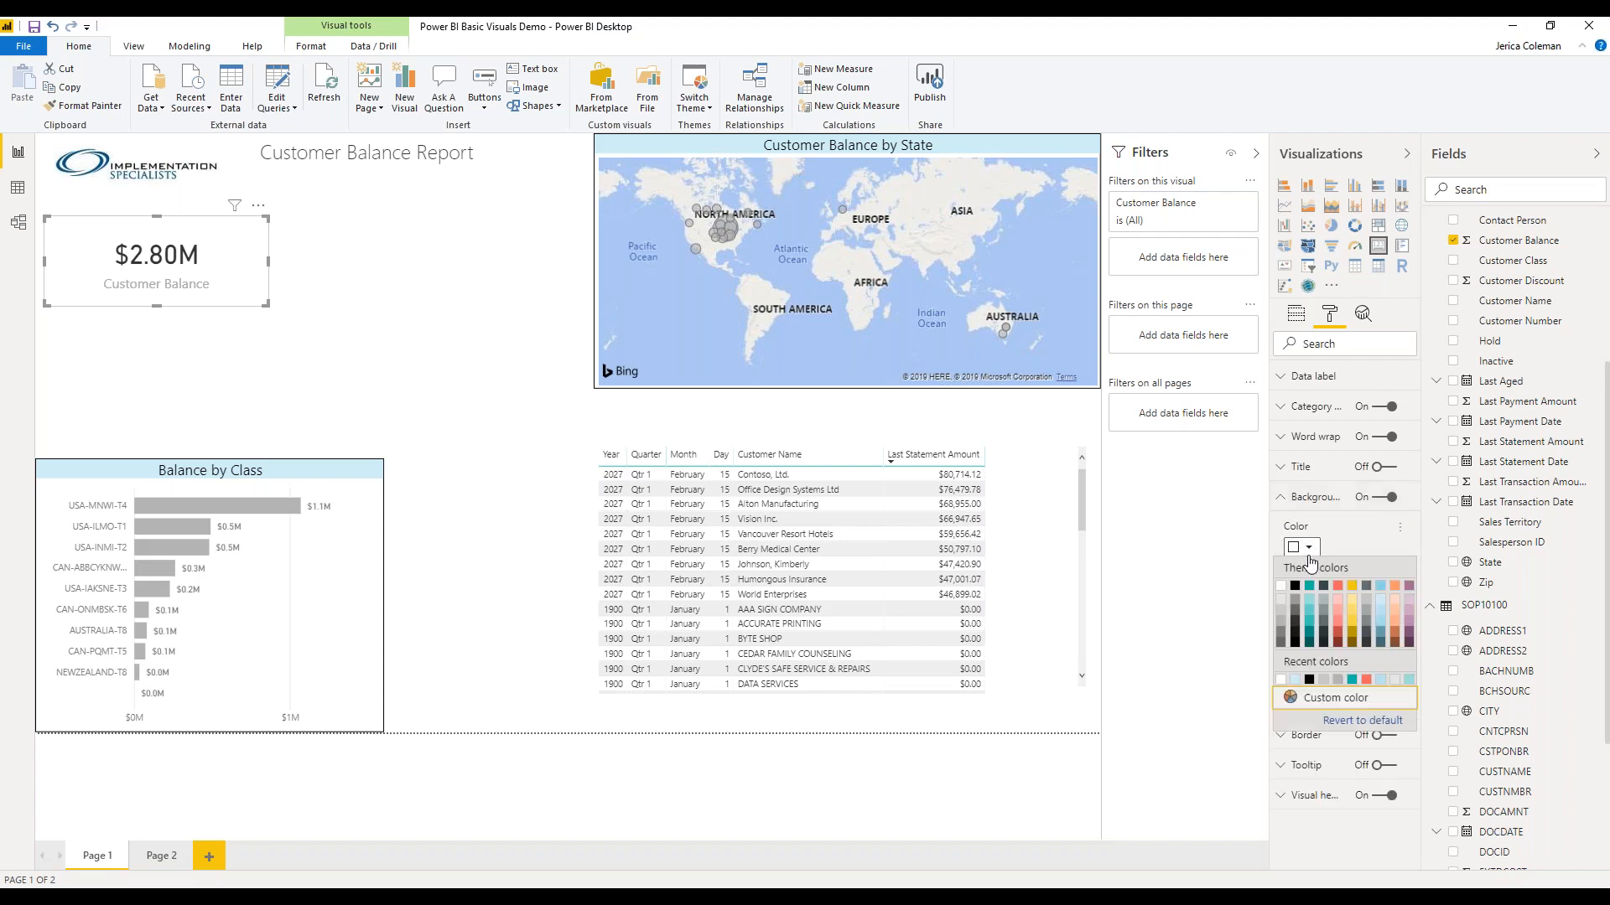
click(1381, 600)
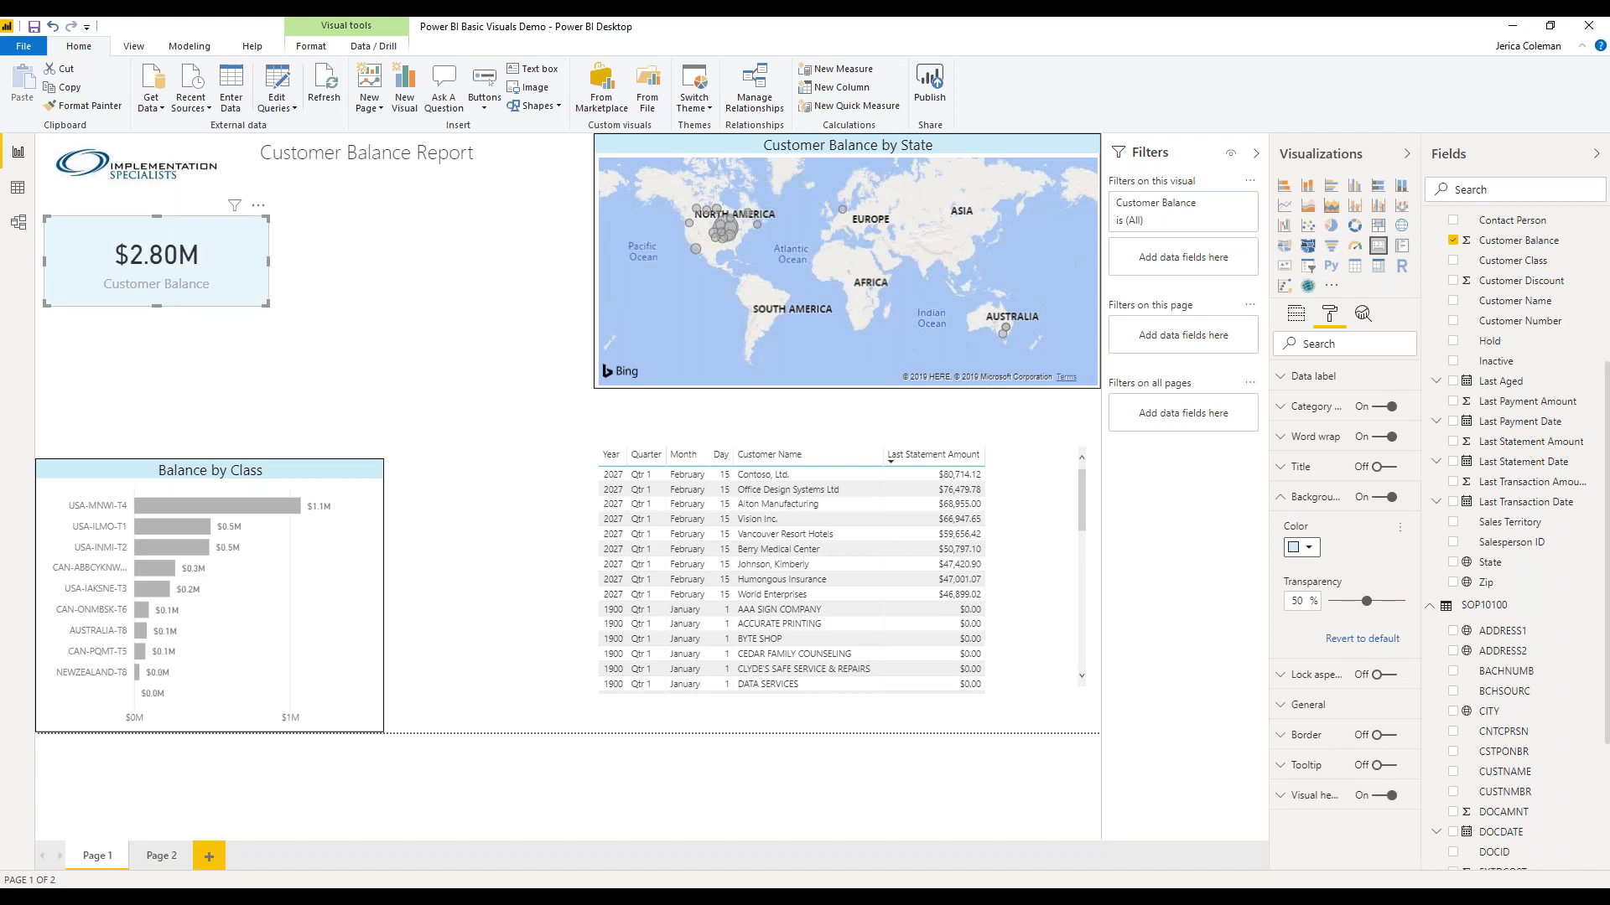
click(1379, 739)
click(466, 354)
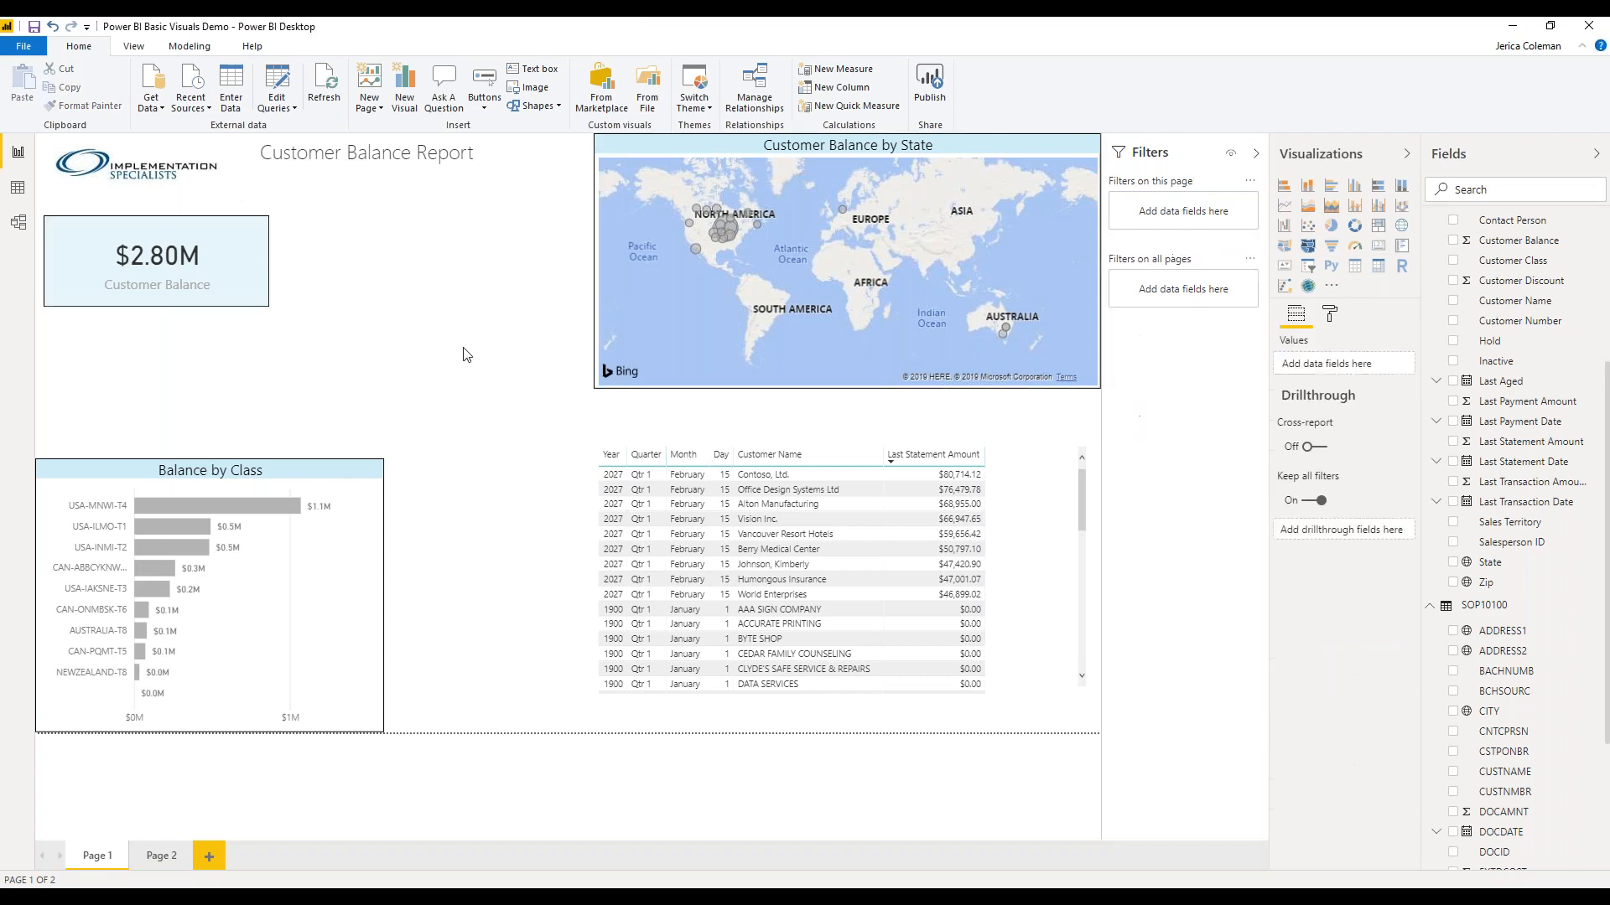
- Add a constant line with the value 75000 to the DOCAMNT by SALSTERR line chart on Page 2
click(151, 869)
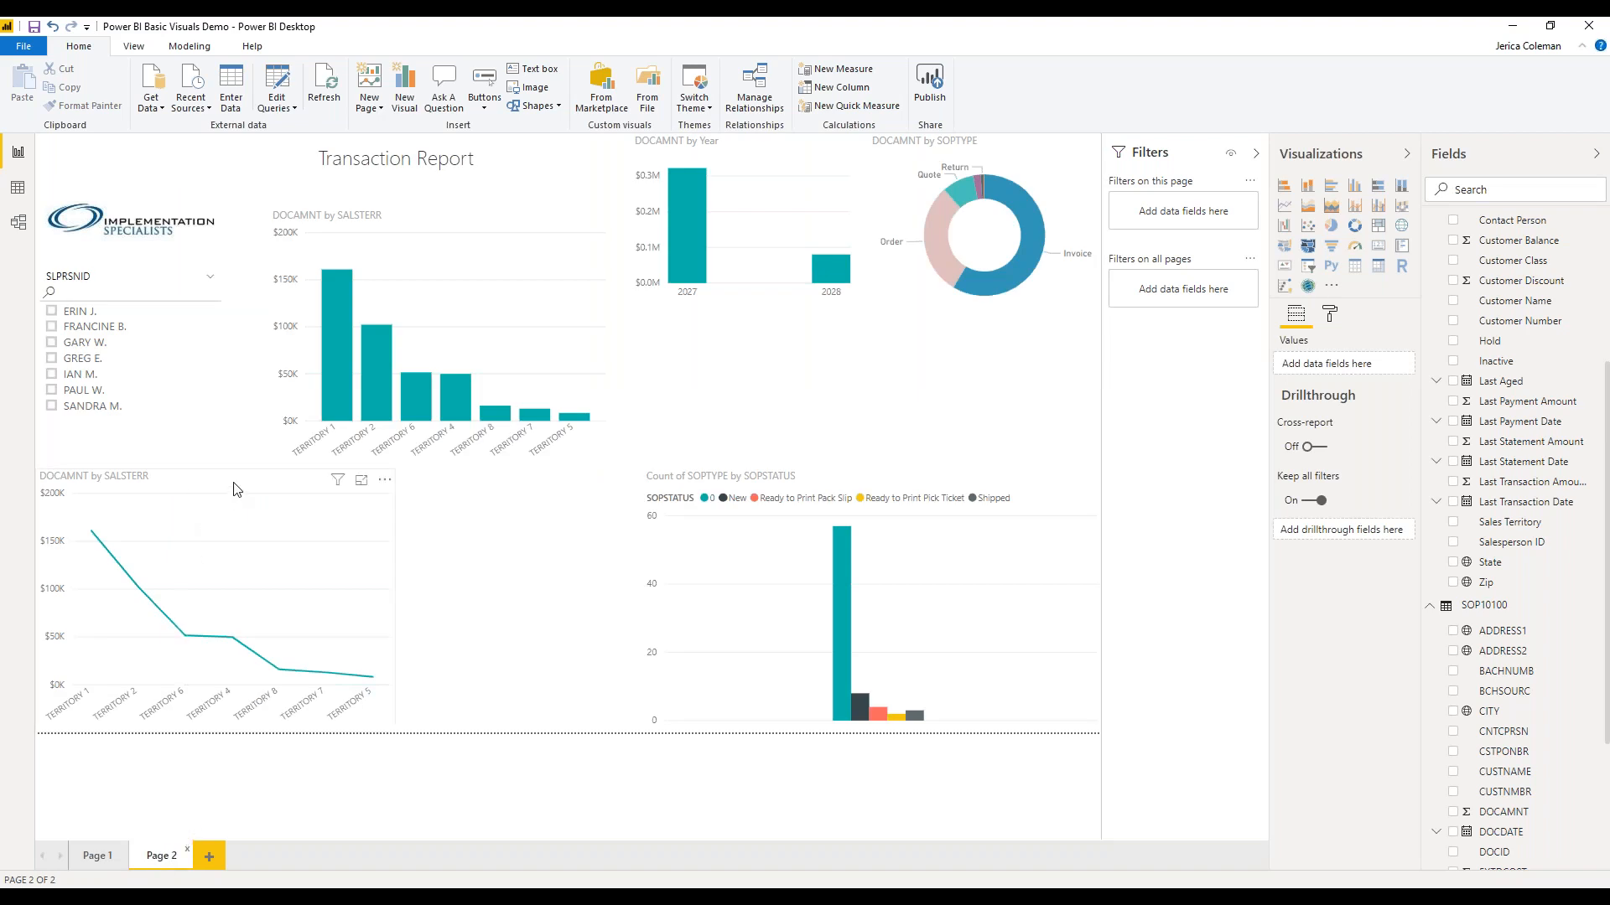
click(210, 488)
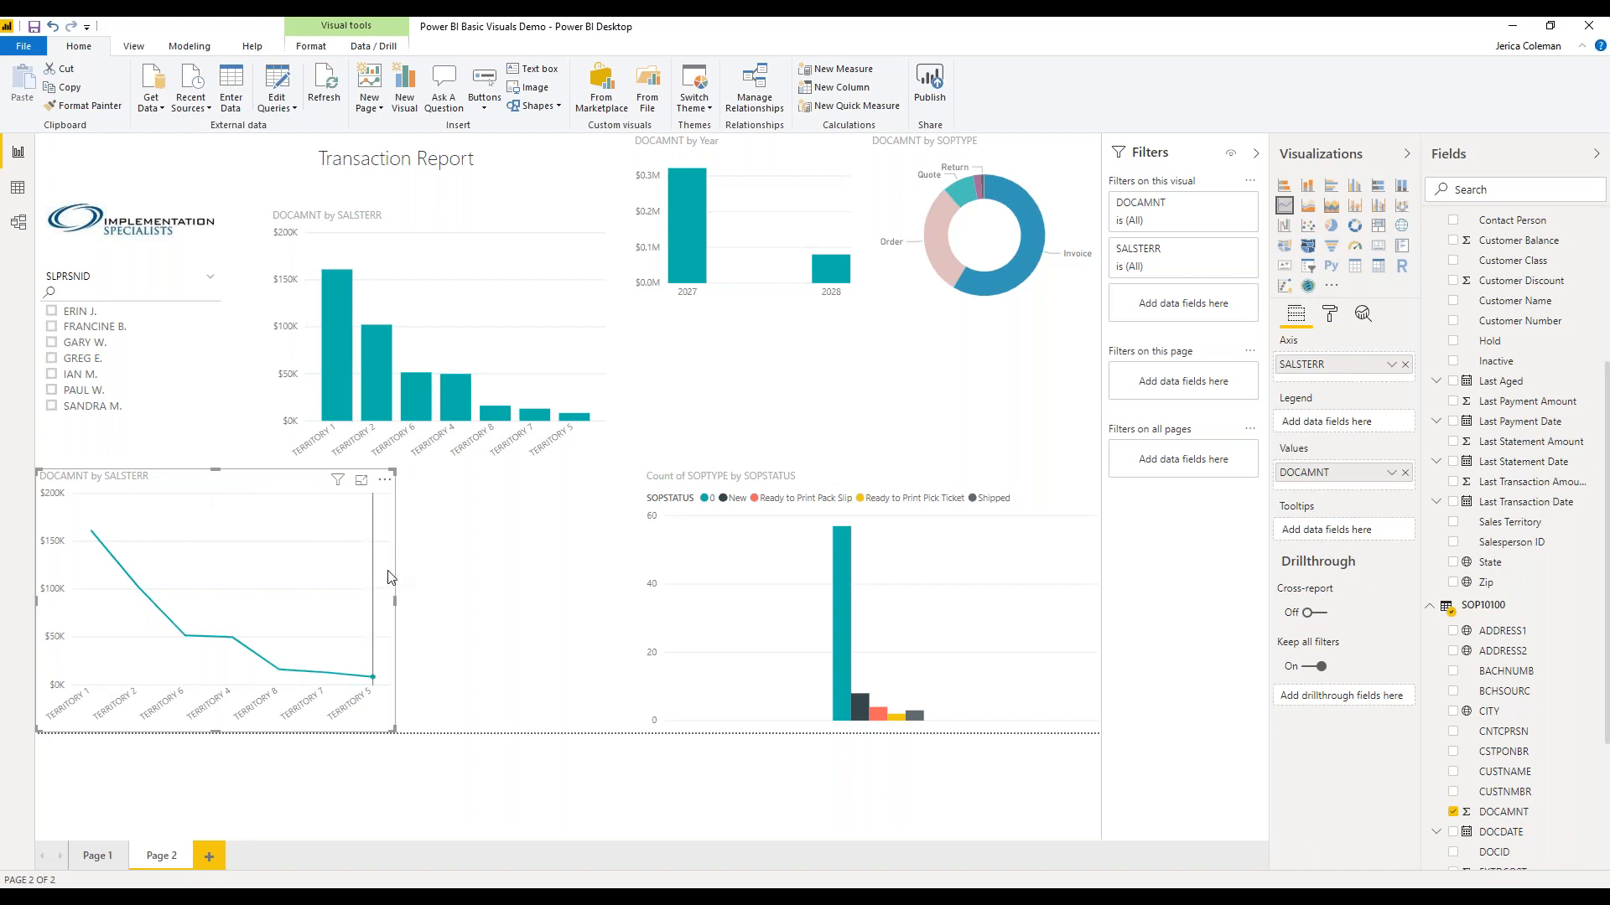
click(1363, 318)
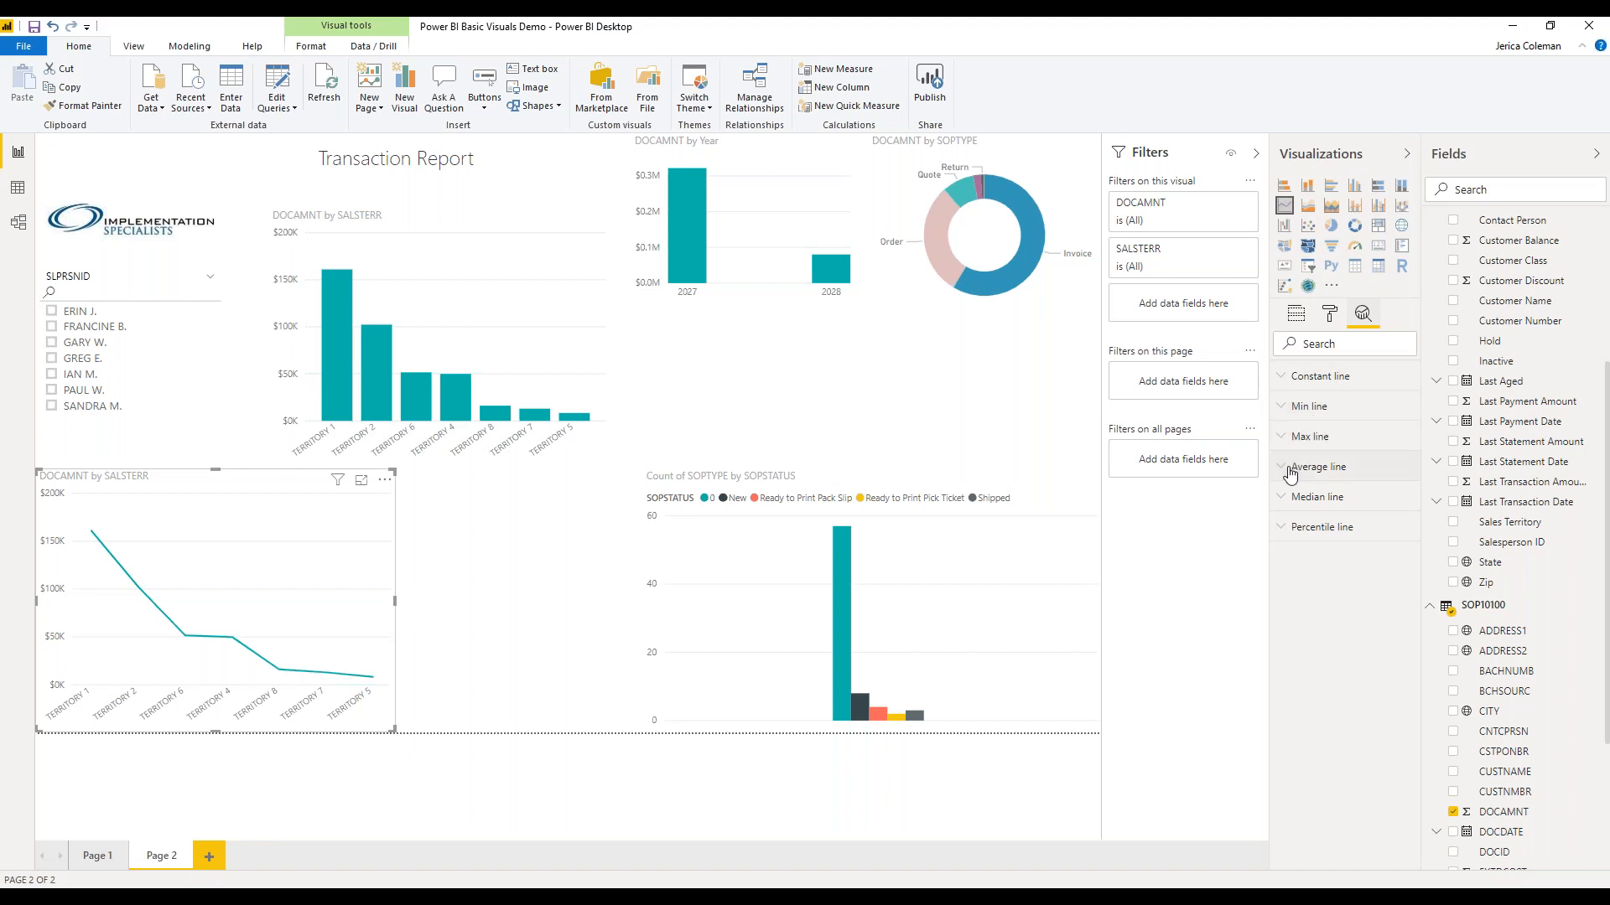
click(1283, 379)
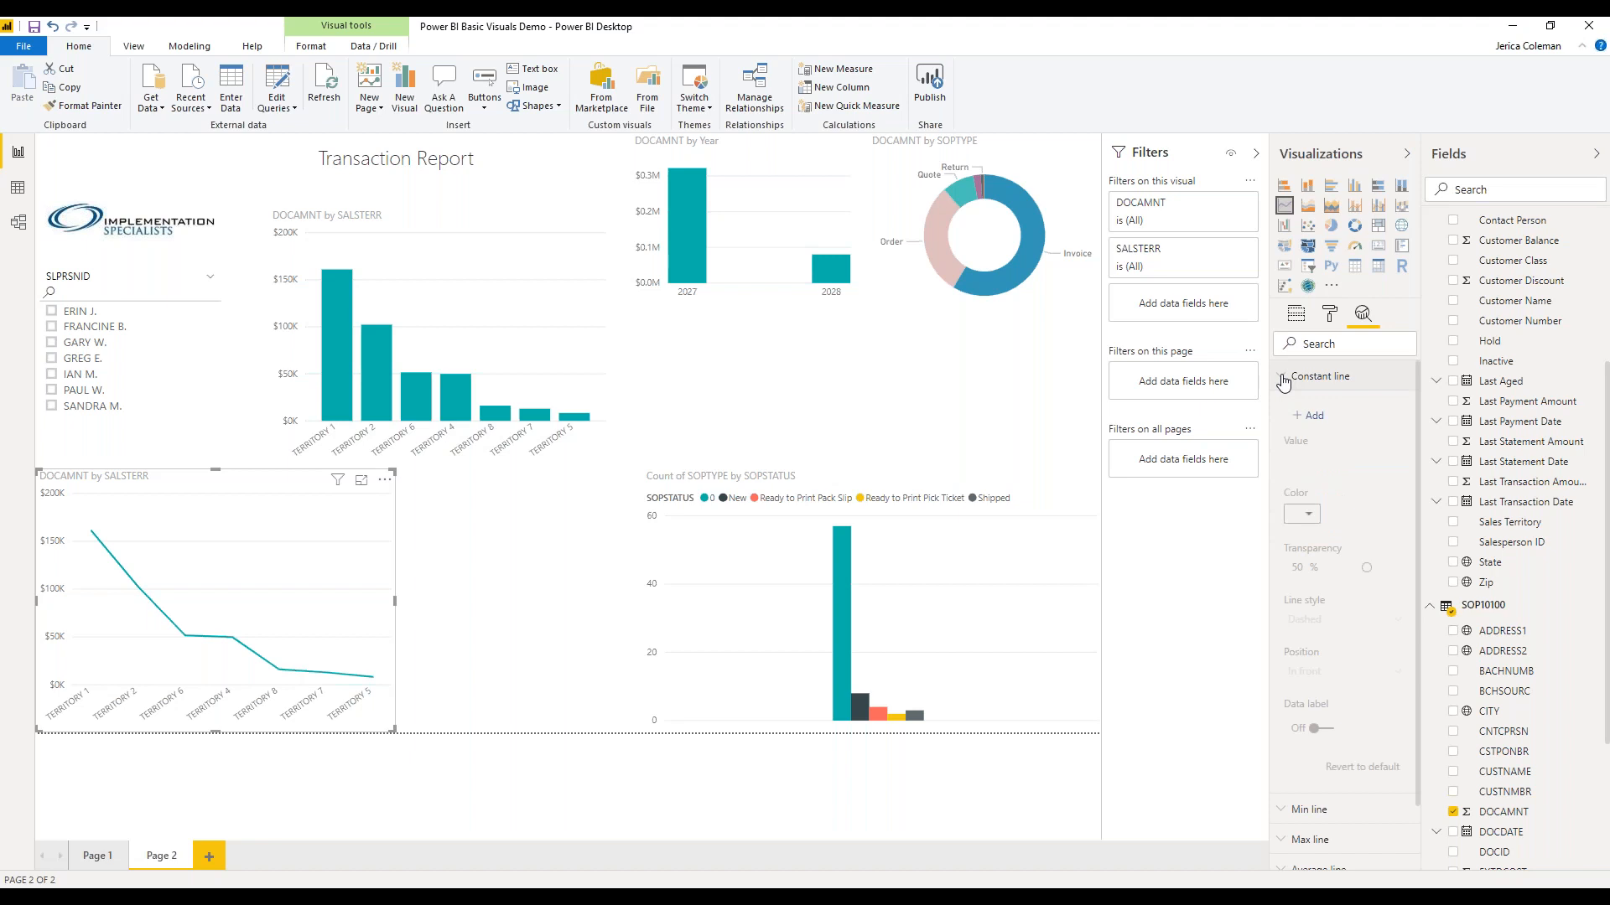
click(1302, 419)
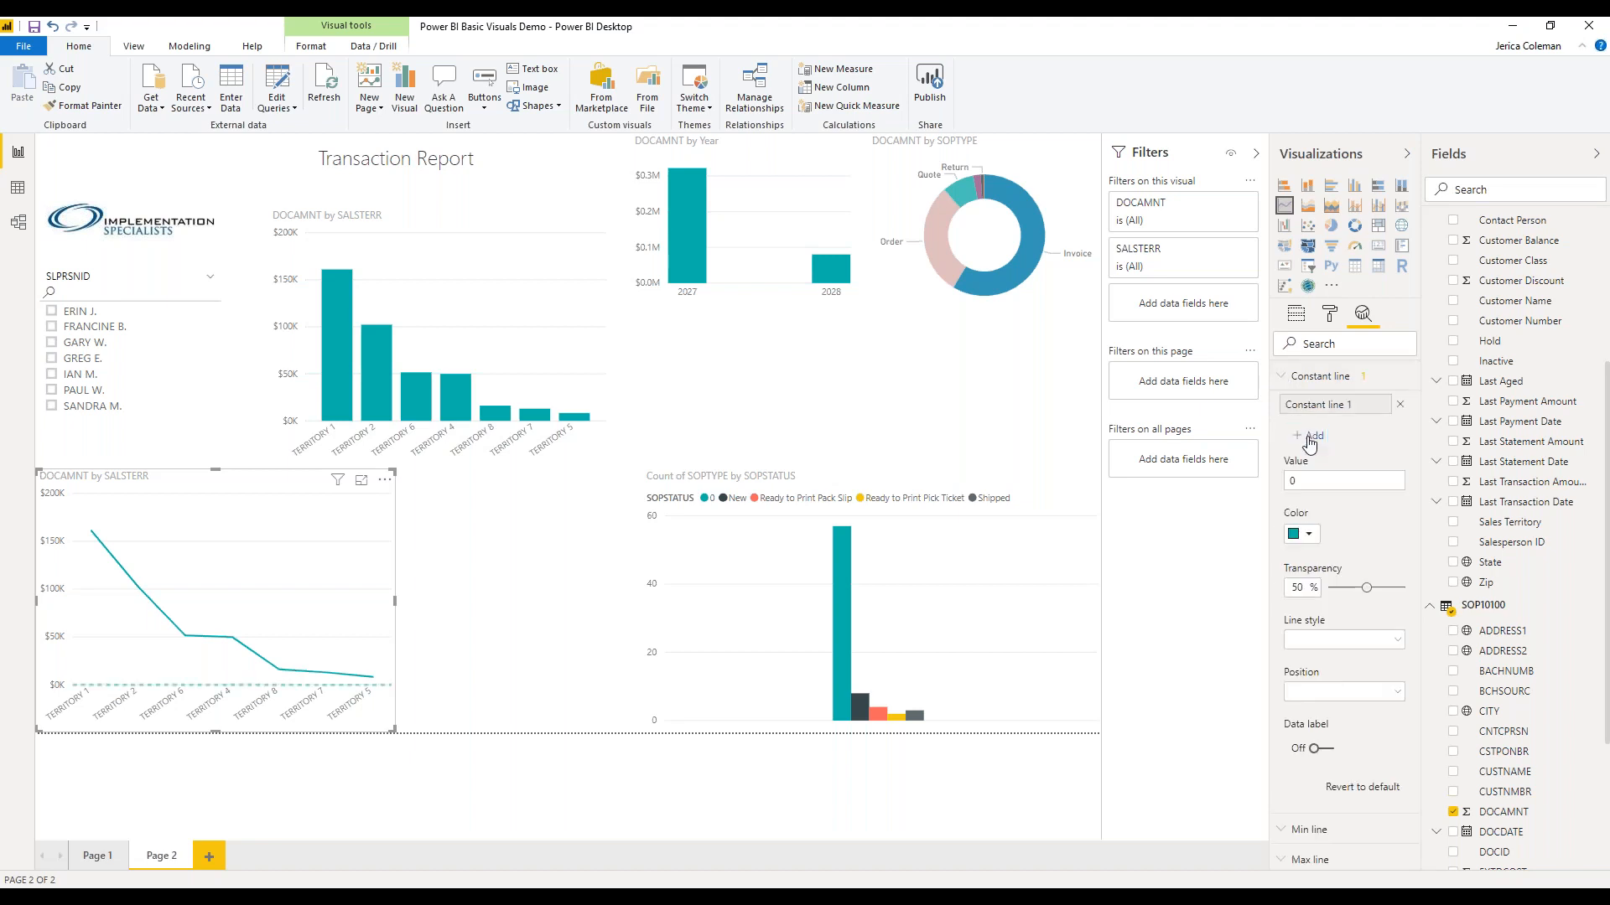
click(1306, 487)
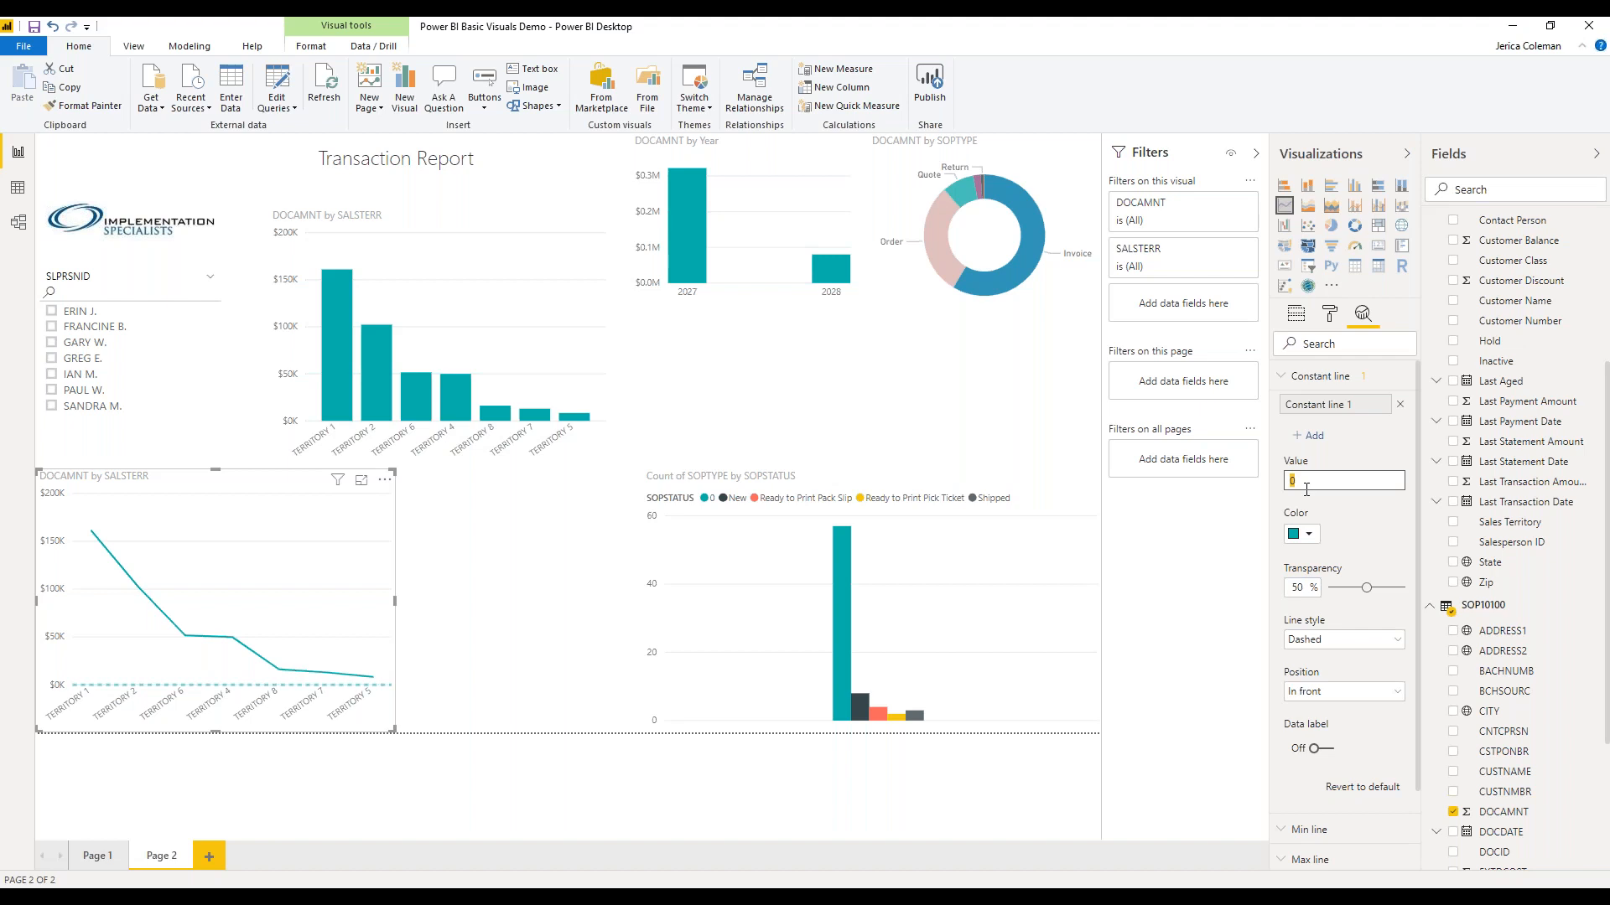
text(75000)
- Color the constant line red, set its line style to Dotted and its position to Behind
click(1309, 536)
click(1338, 573)
click(1329, 642)
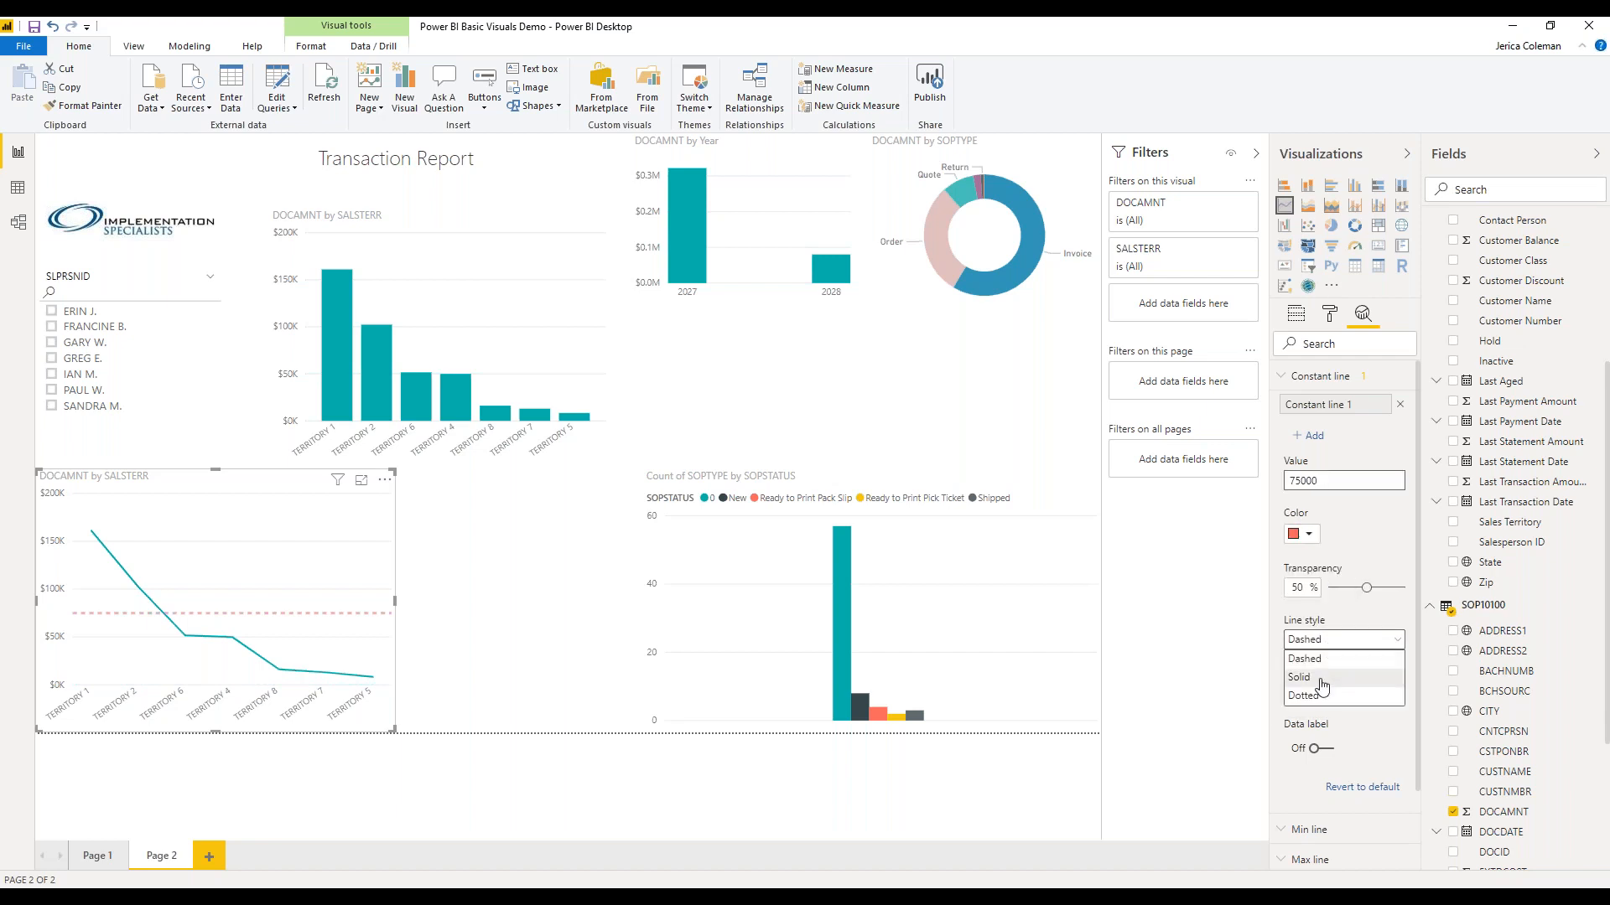
click(1322, 698)
click(1325, 693)
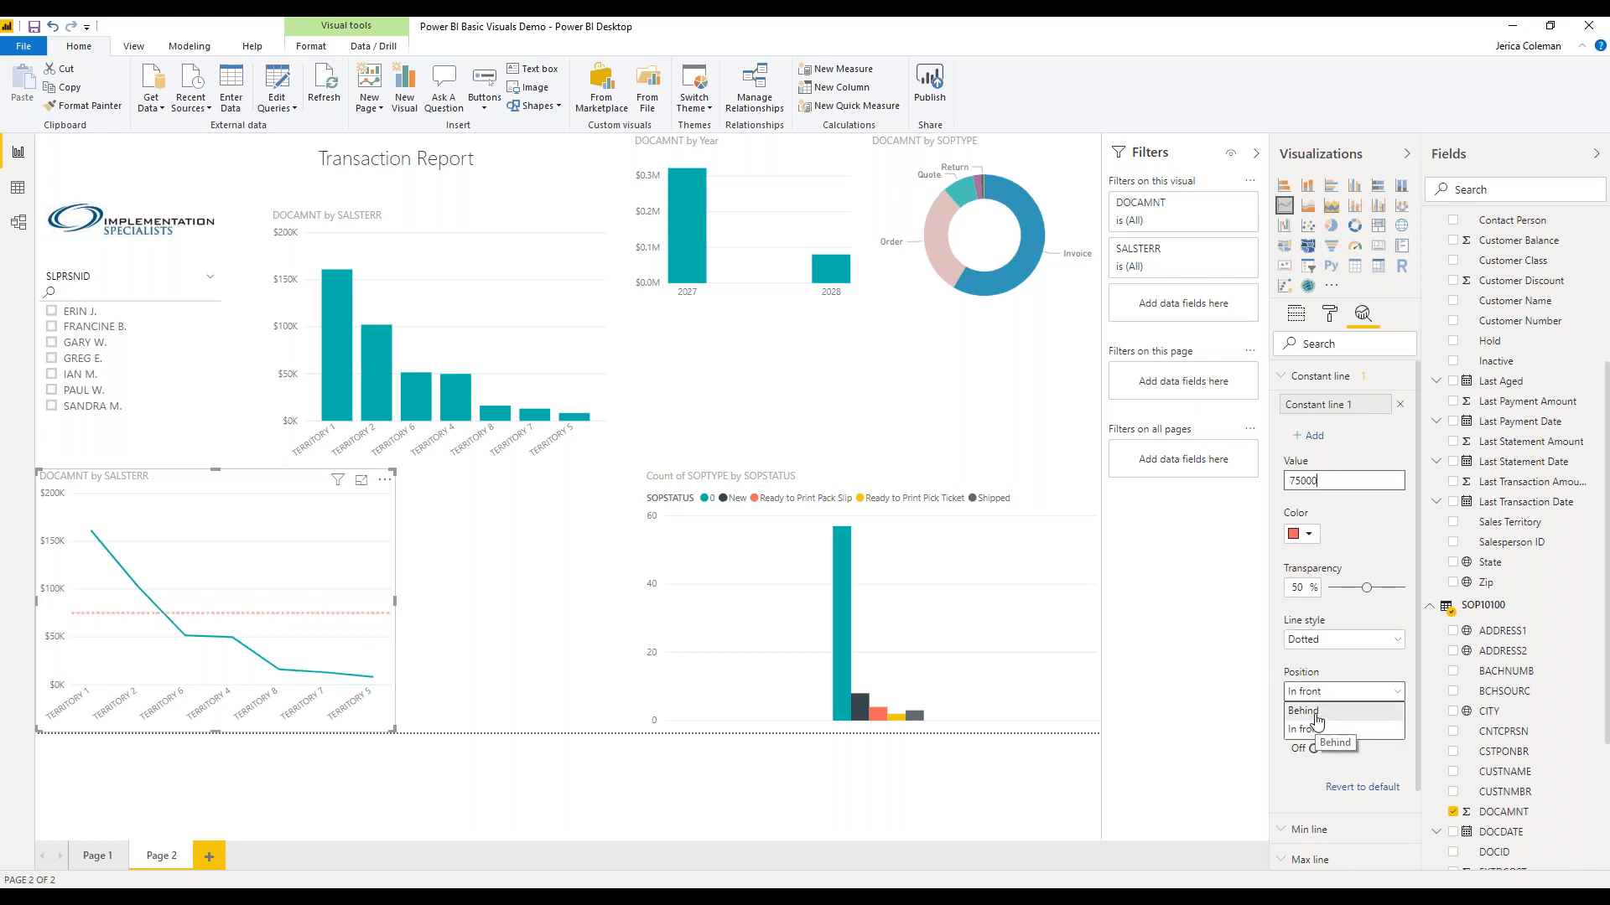
click(1317, 713)
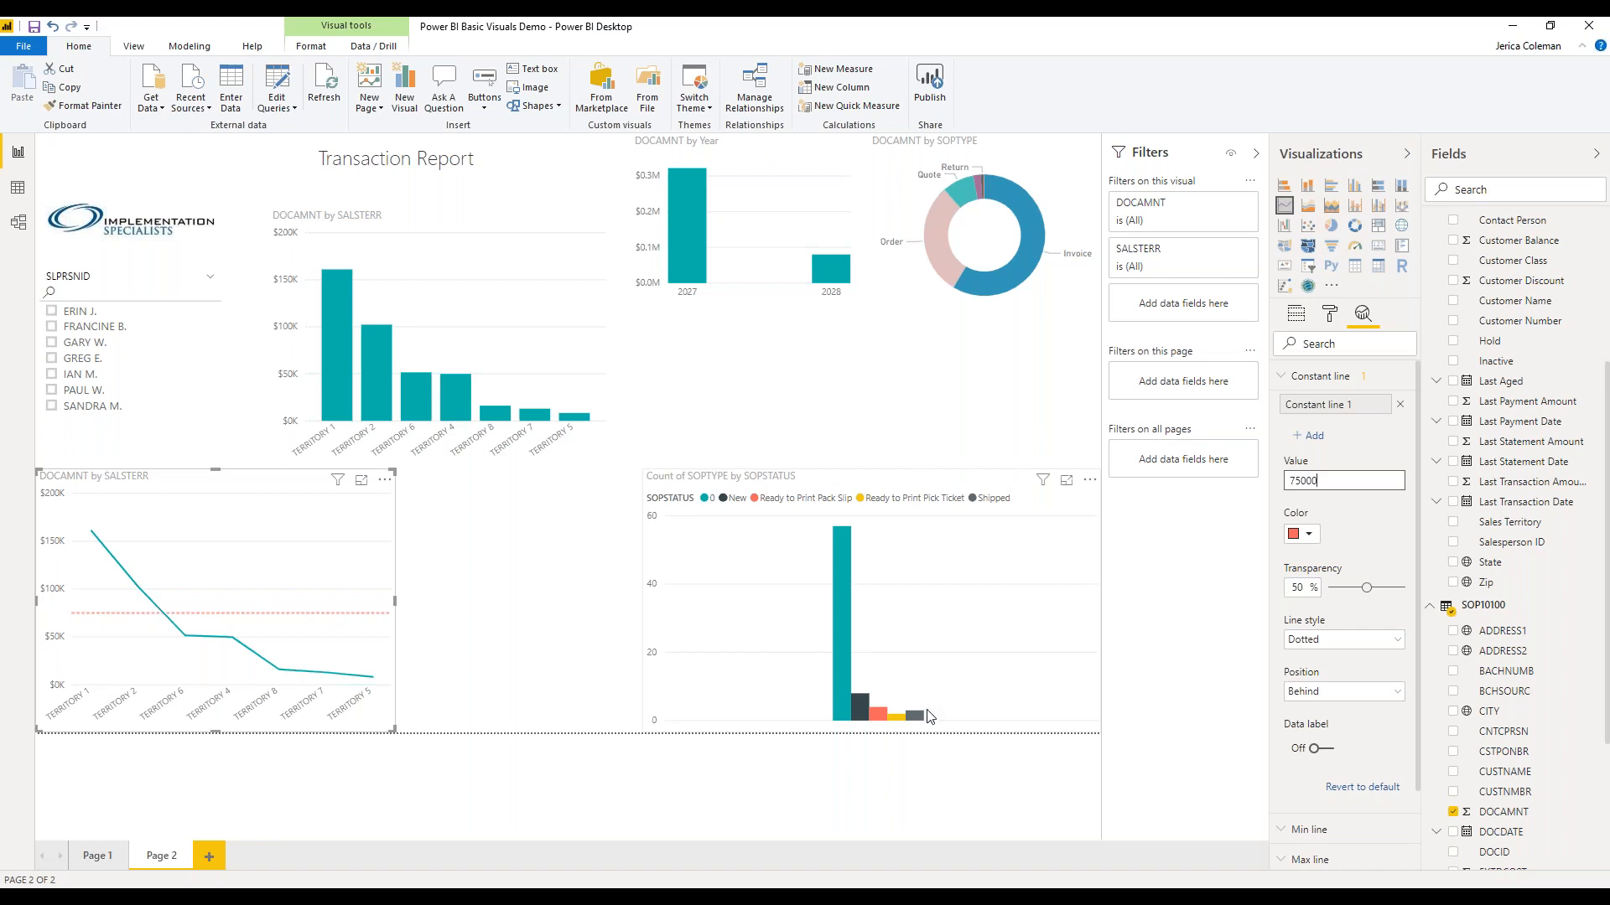
- Revert the constant line's settings to default and delete the line from the chart
click(1352, 788)
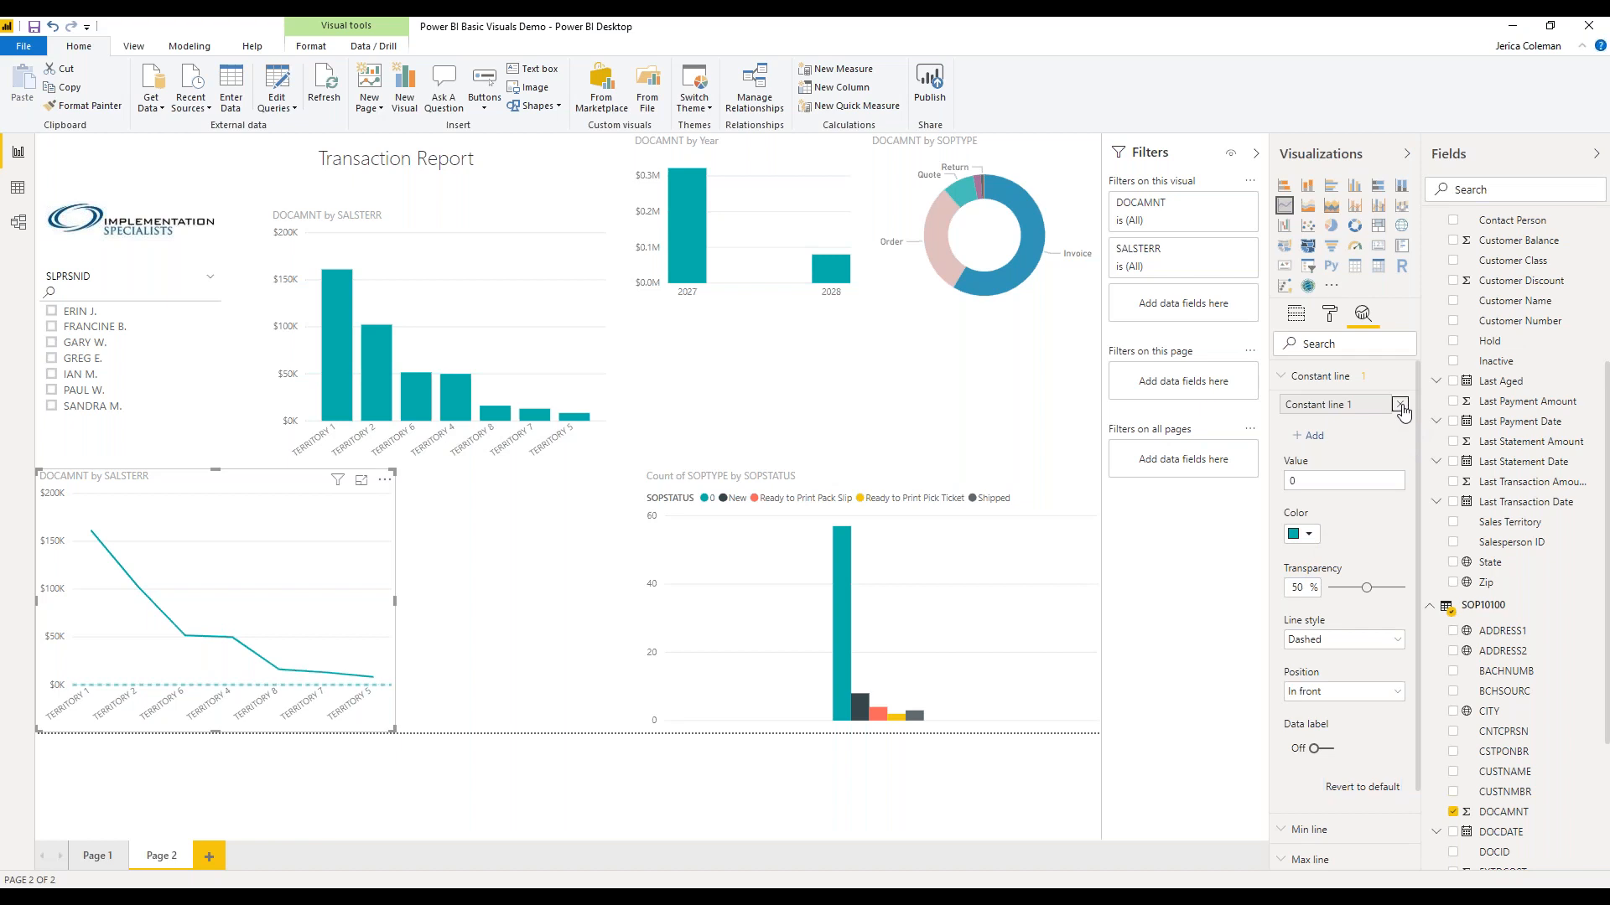
click(1399, 405)
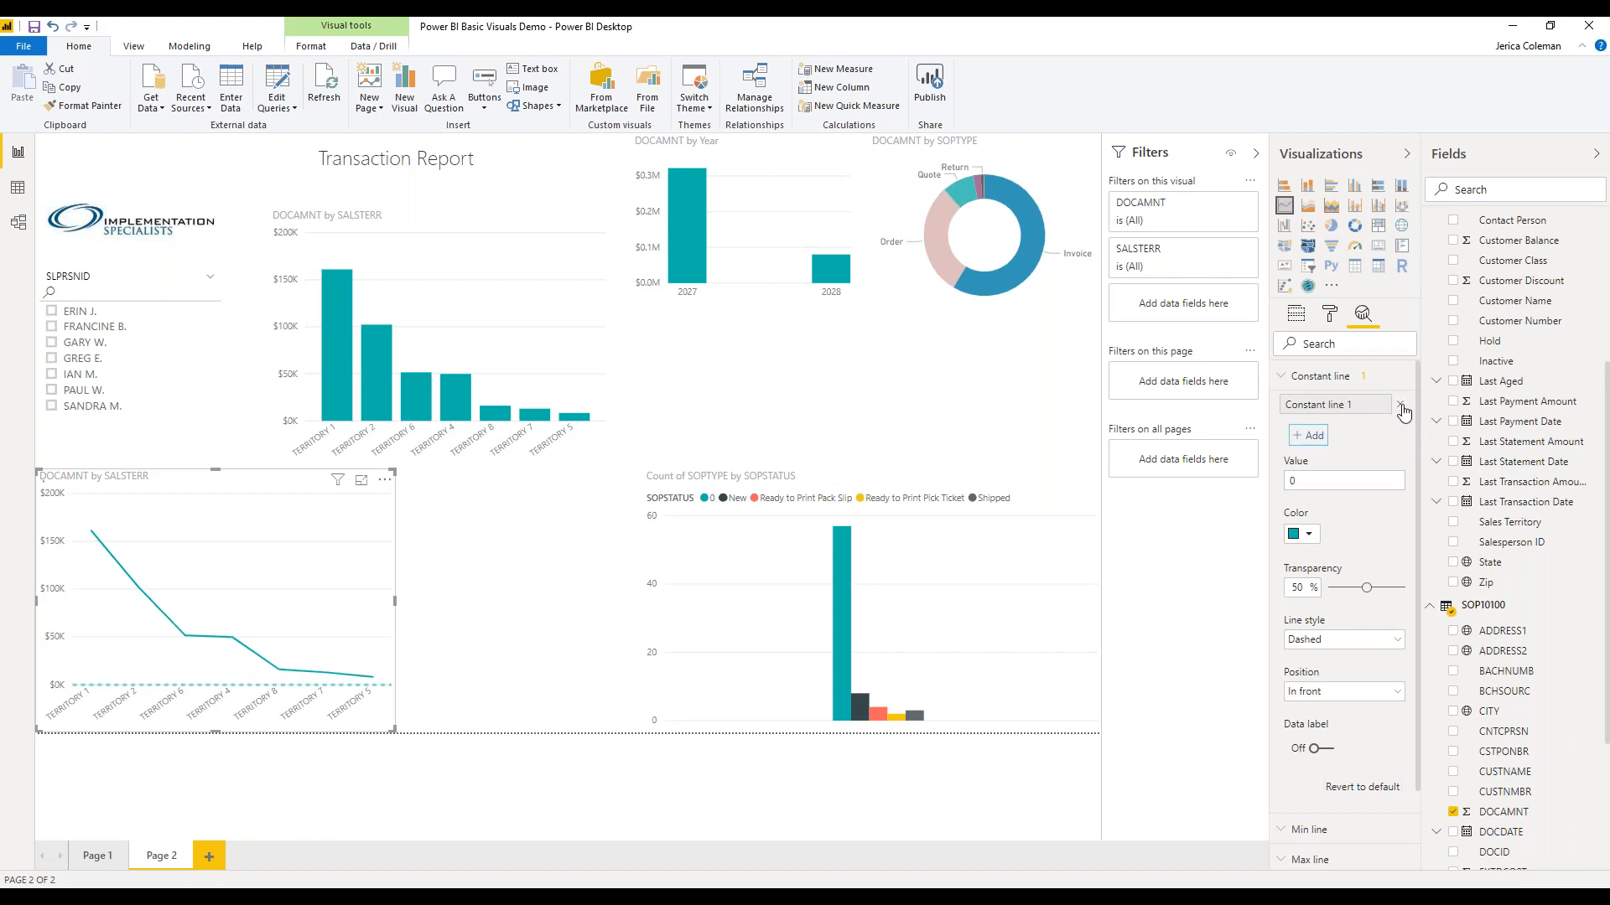
- Try a different theme color for the line chart's DOCAMNT data and revert it to the default
click(1331, 315)
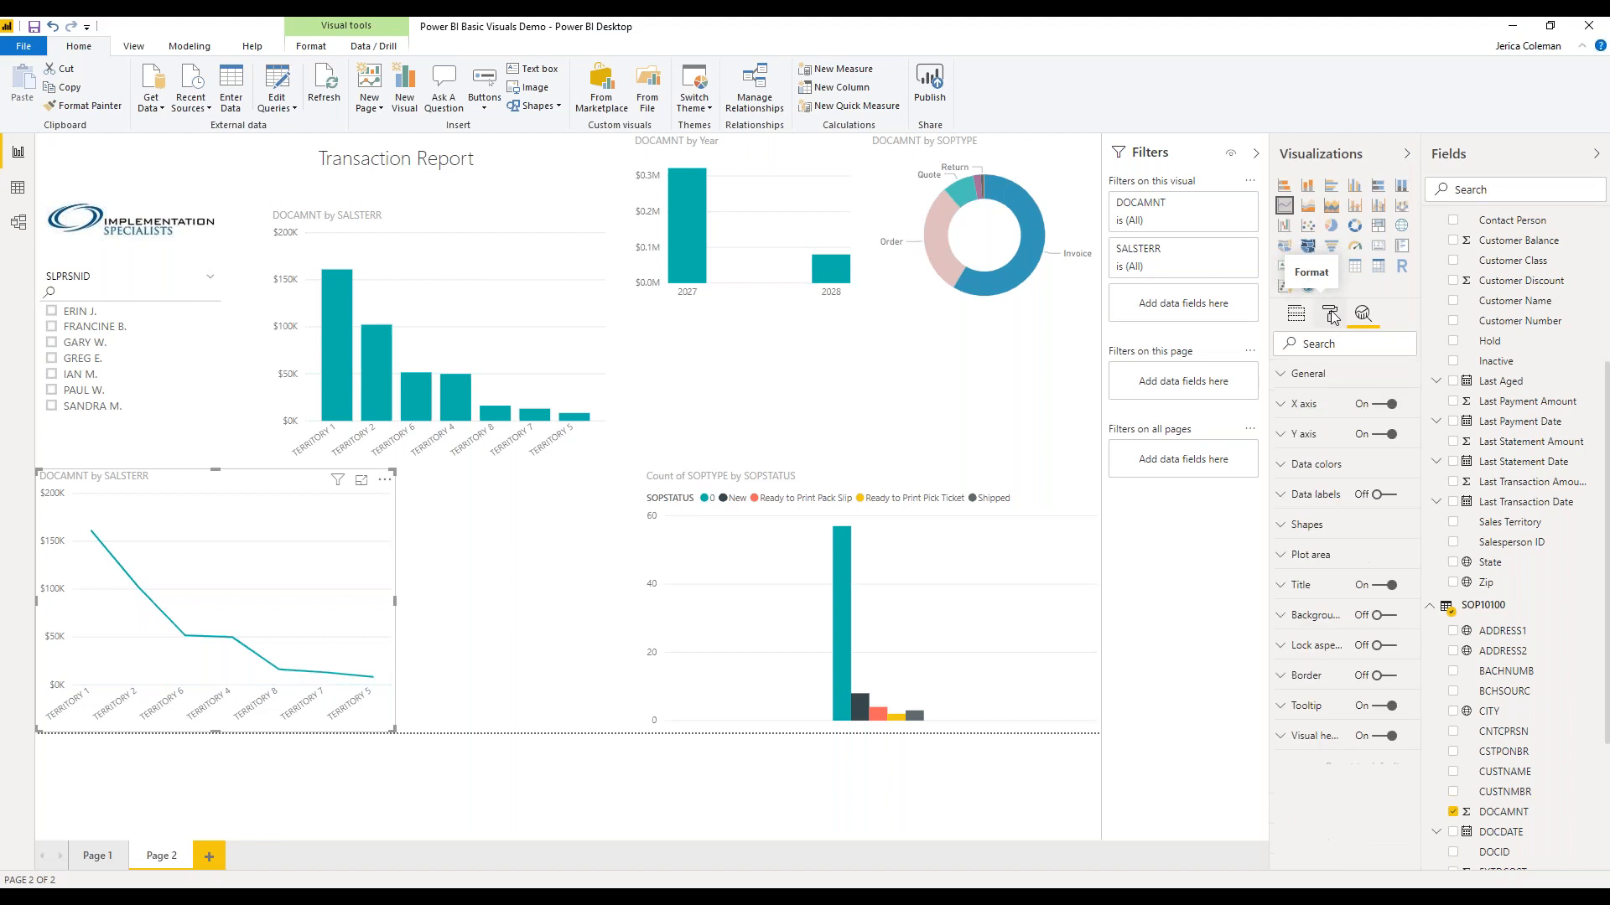
click(1288, 468)
click(1306, 521)
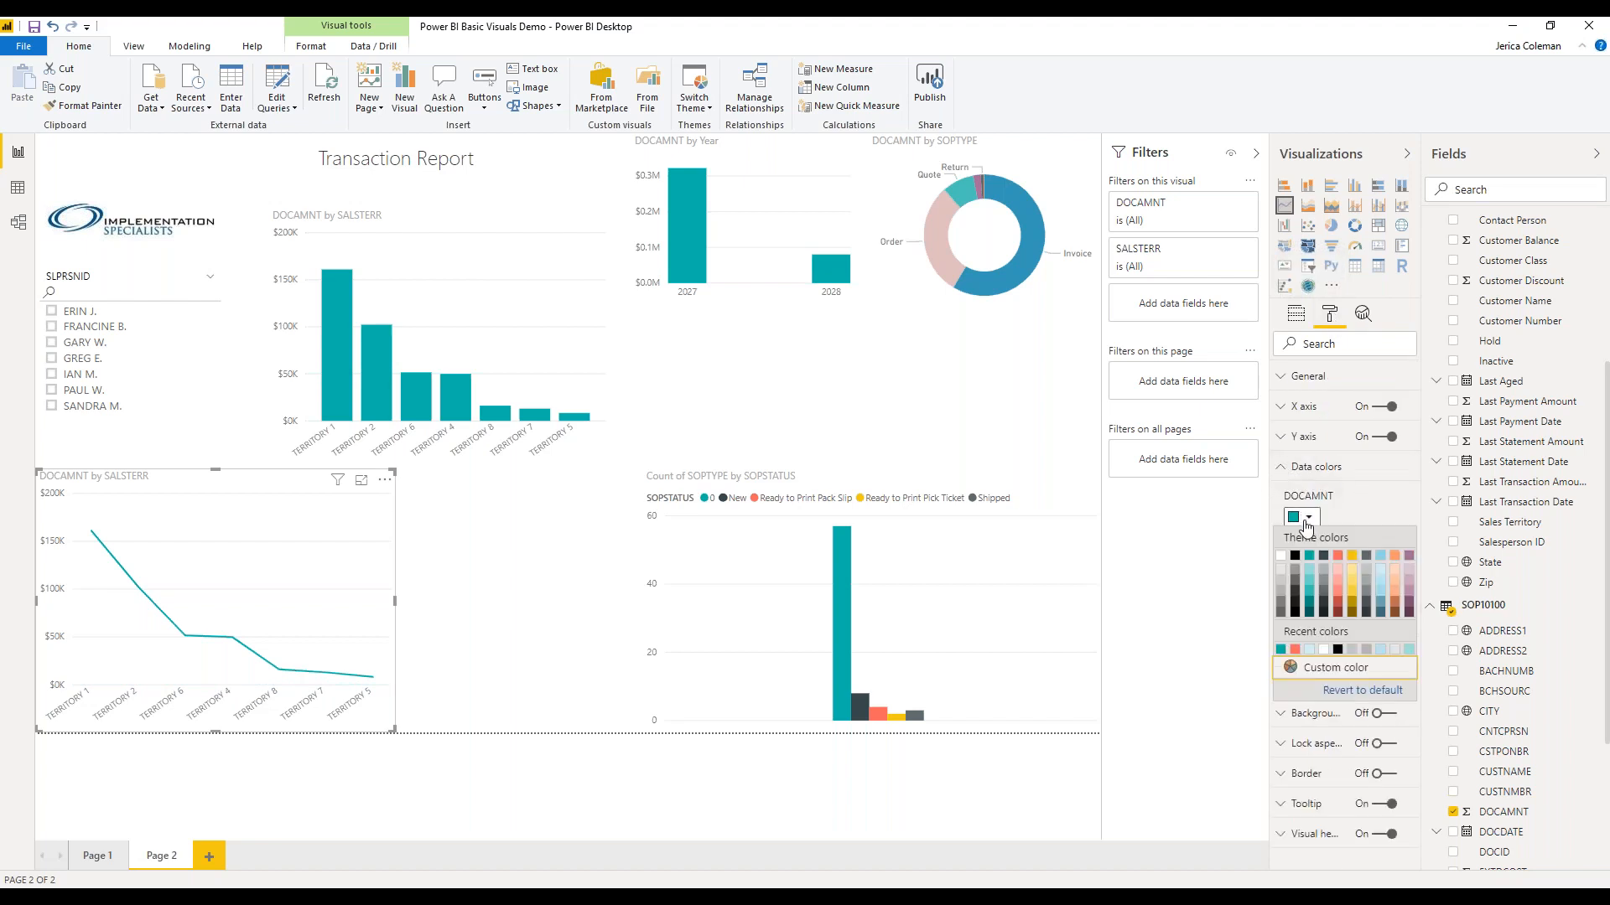
click(1294, 598)
click(1361, 563)
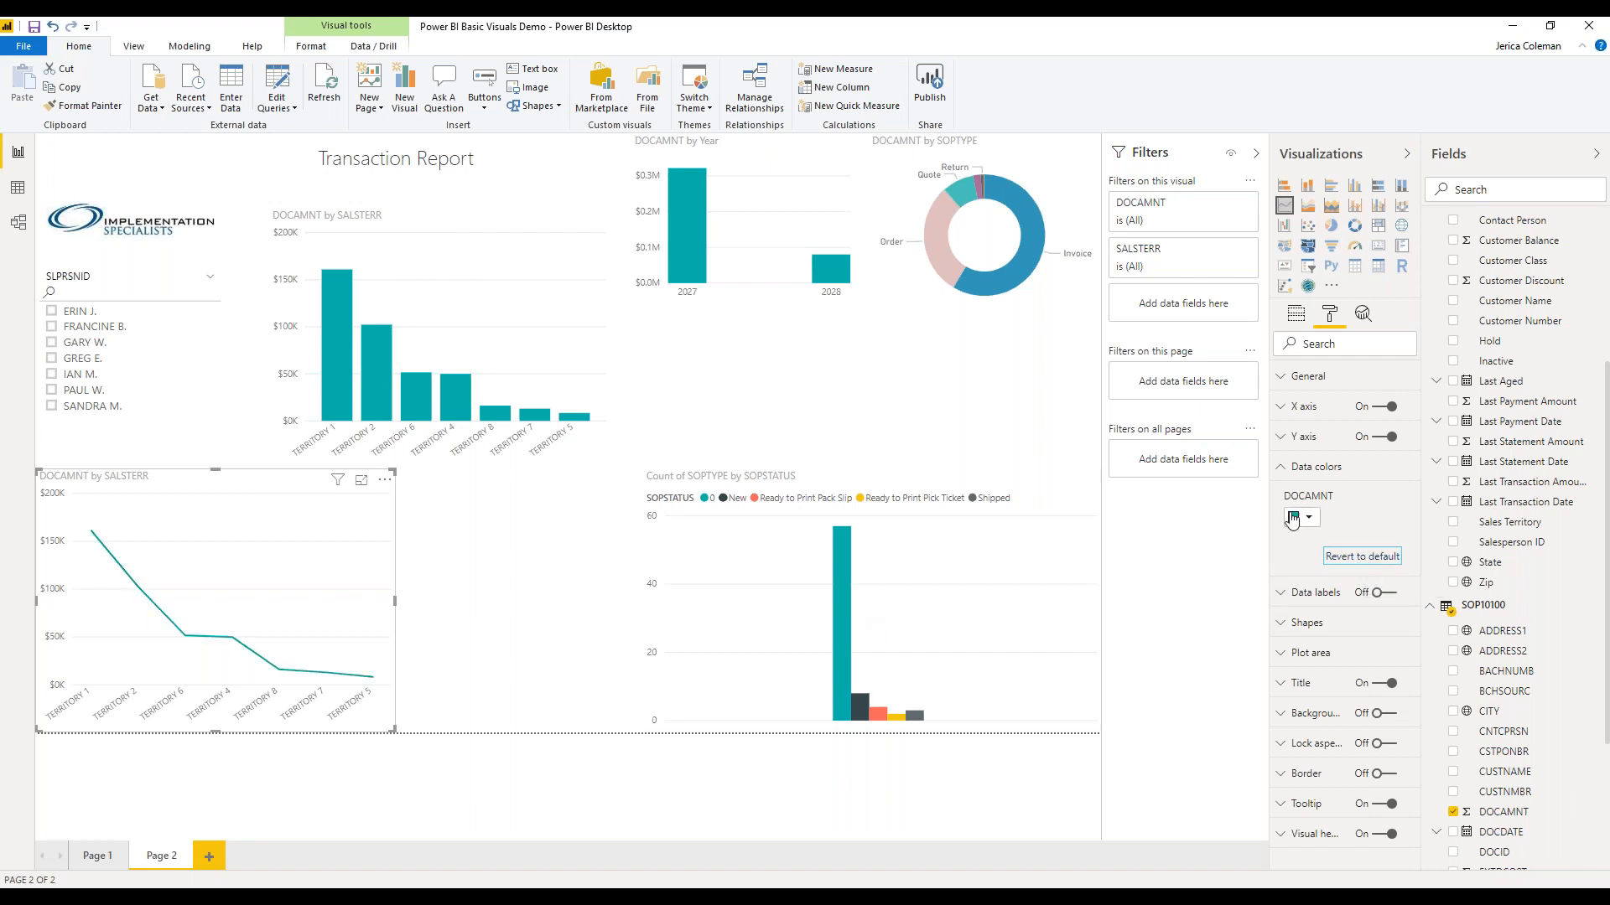
click(1281, 467)
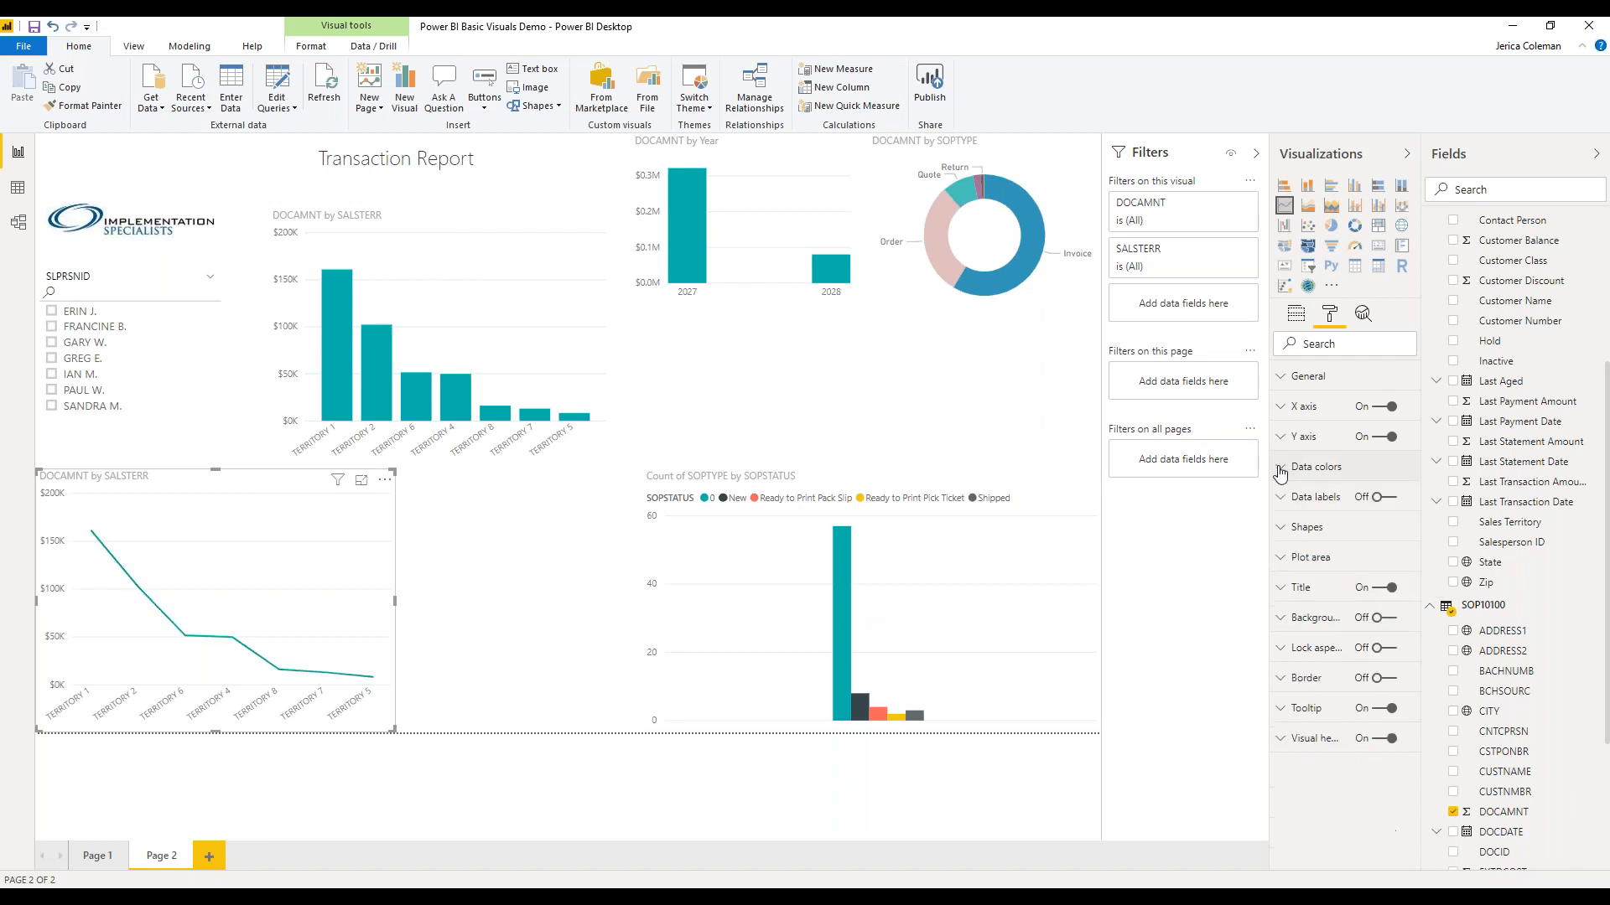
- Add Customer Balance as a drillthrough field for Page 2
click(508, 622)
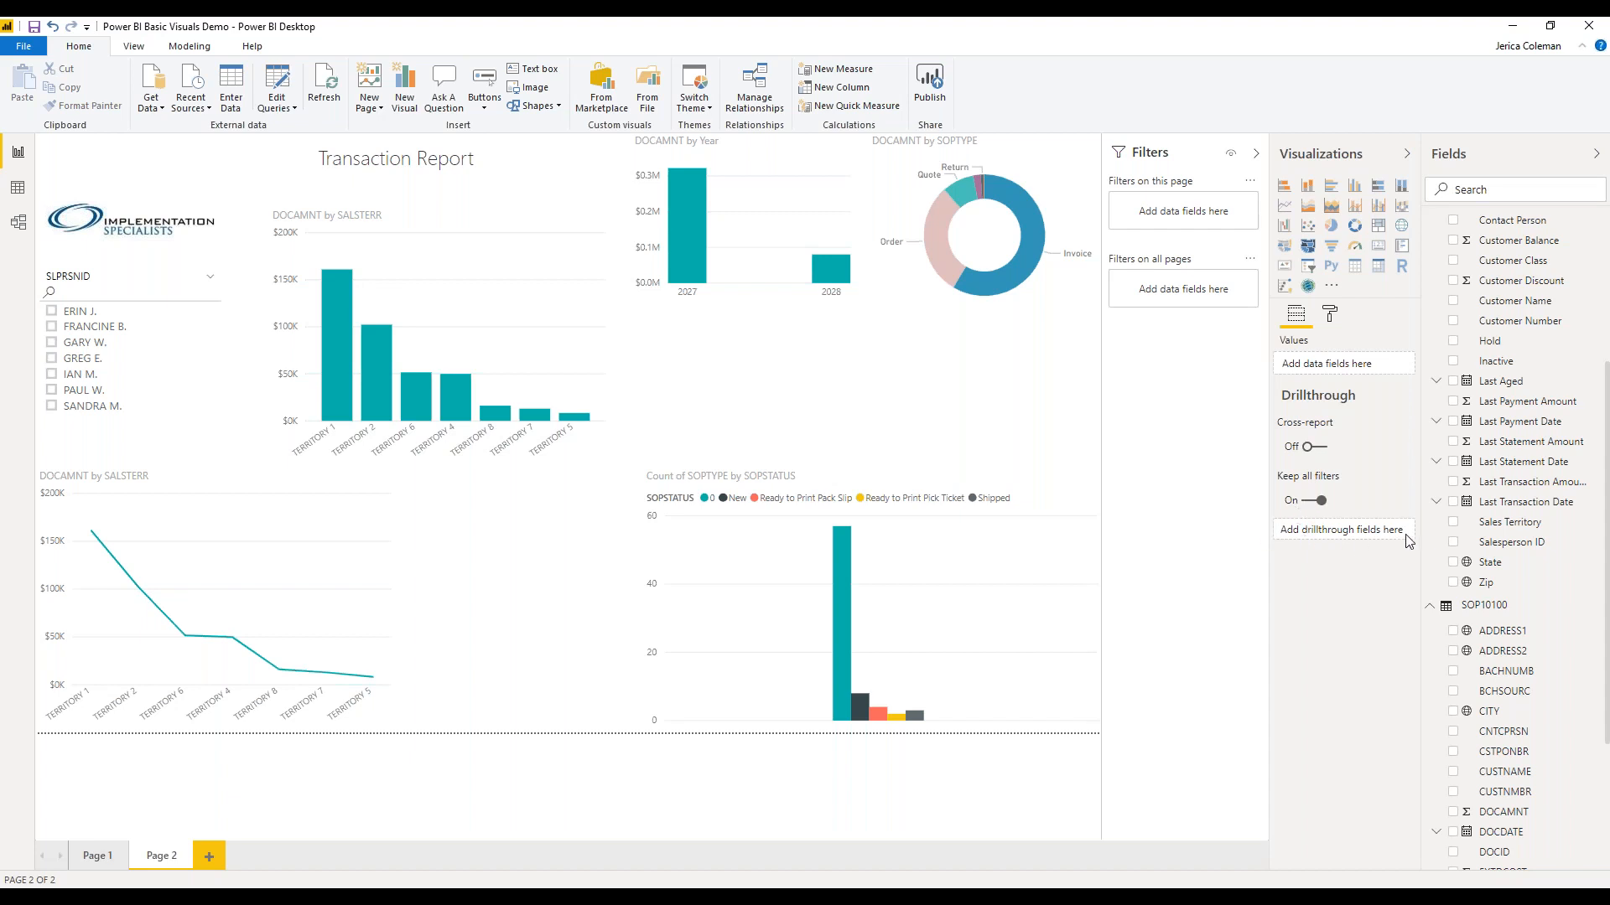
scroll(1509, 381, up, 3)
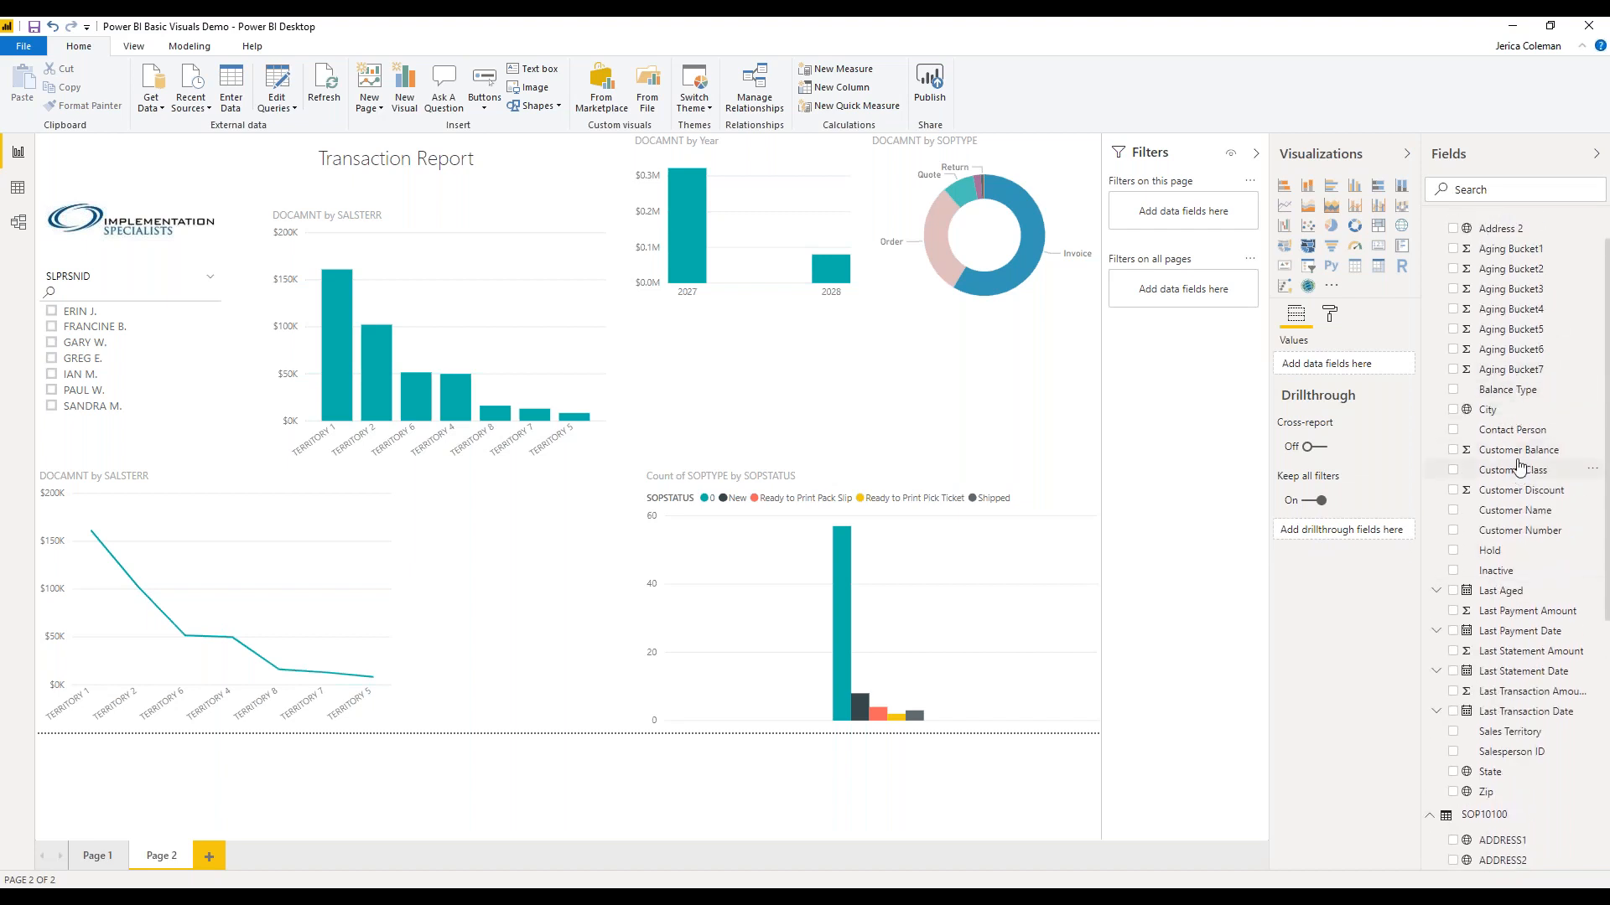
drag(1513, 450, 1346, 543)
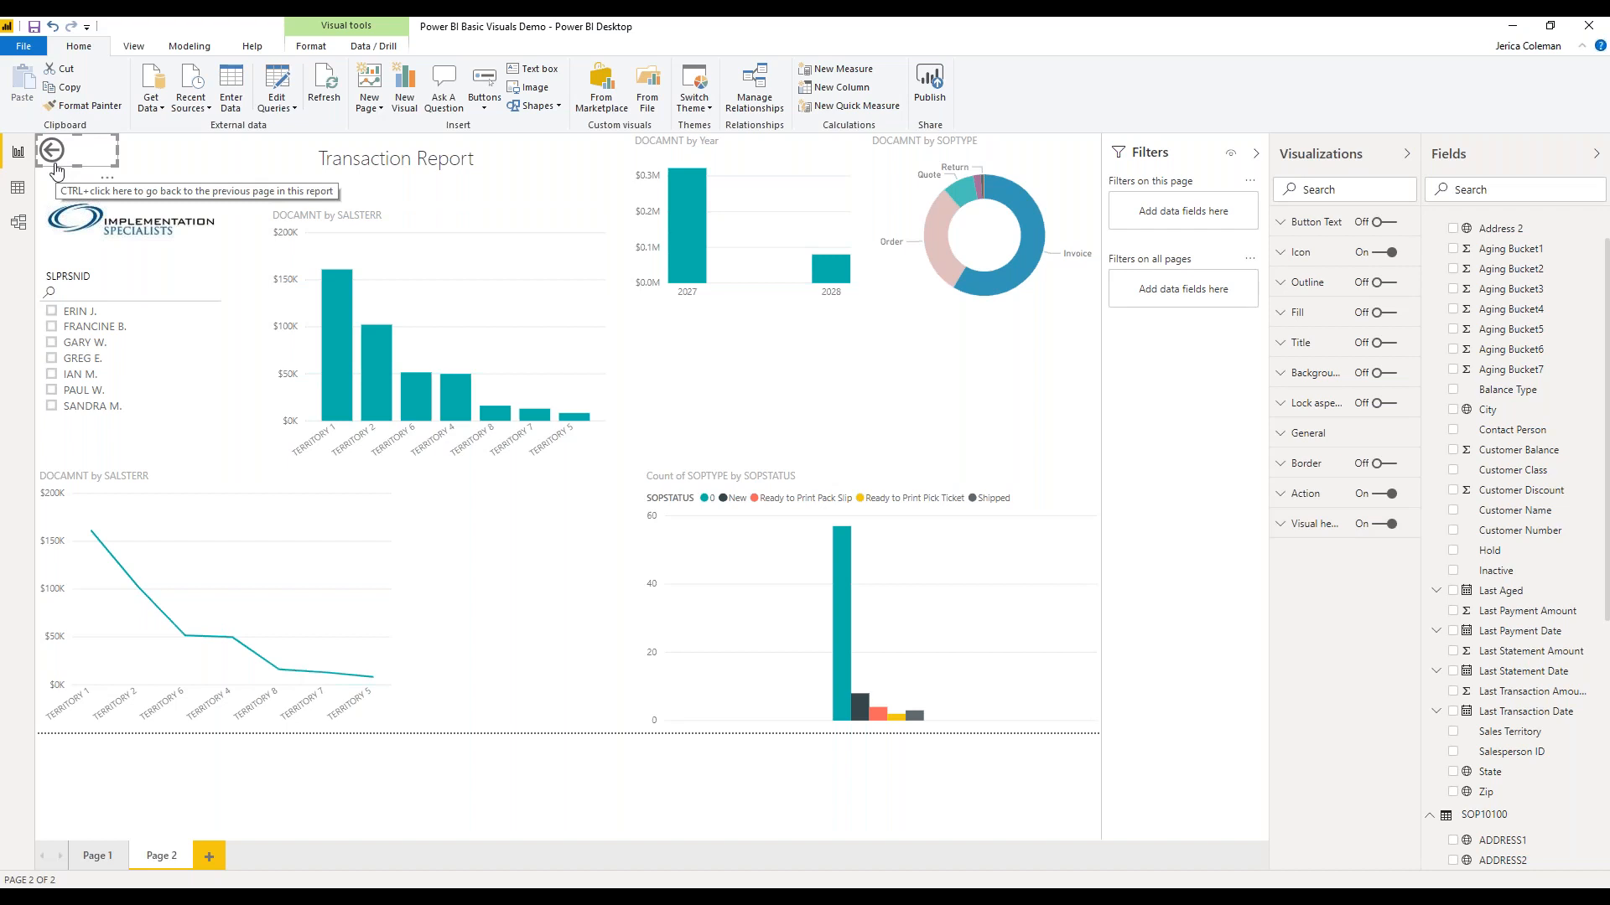
- Drill through from the USA-MNWI-T4 bar of Page 1's Balance by Class chart to Page 2
click(97, 856)
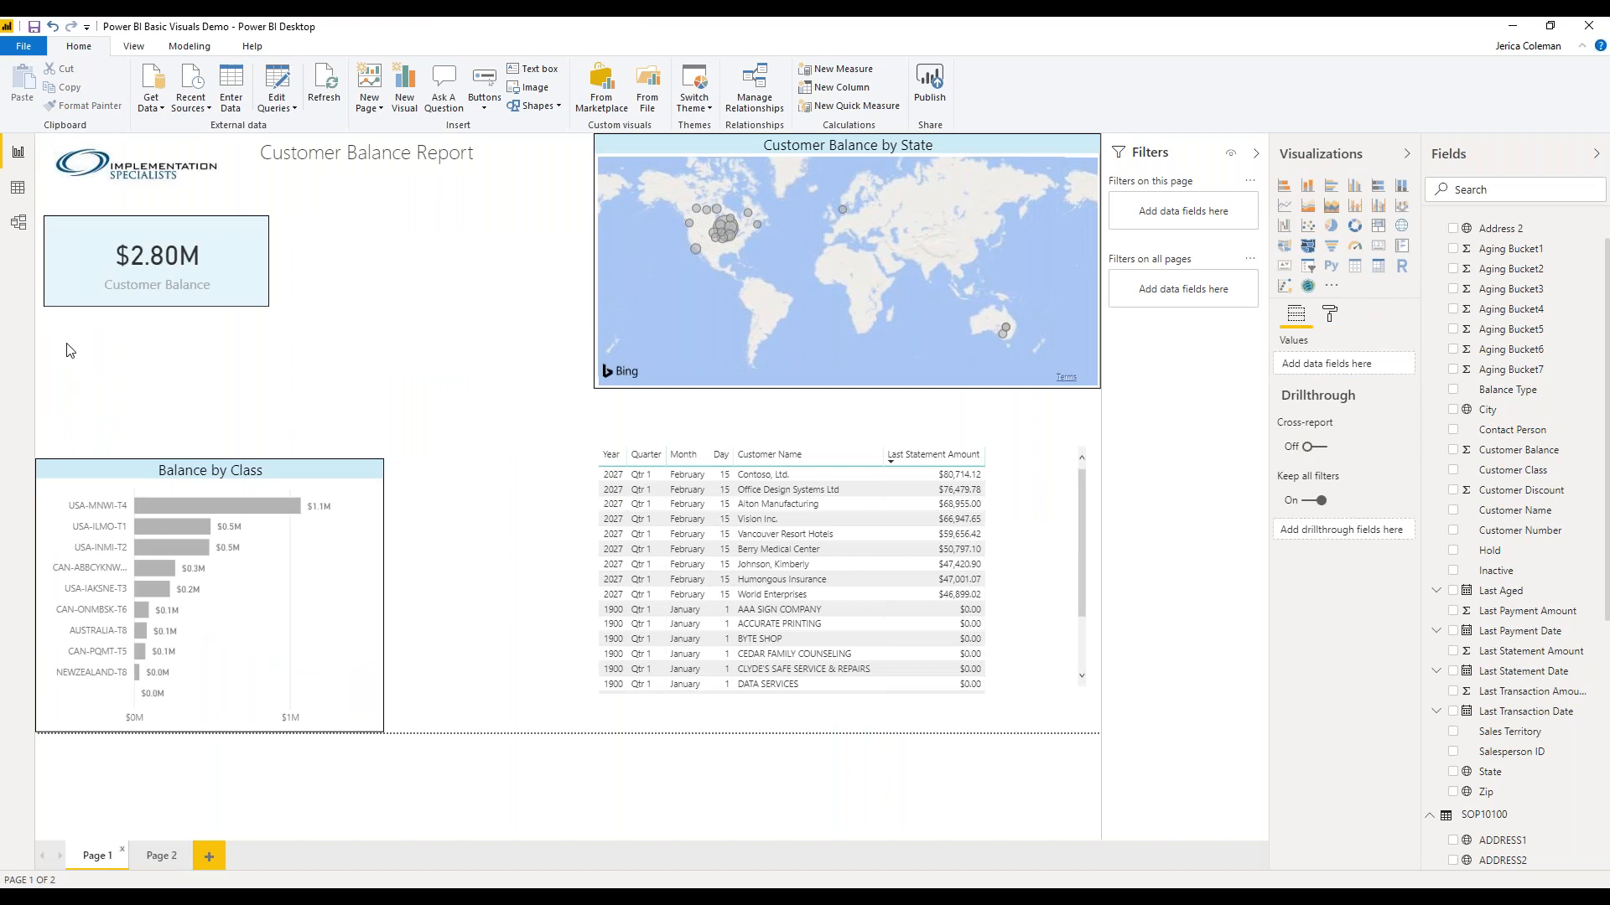
right_click(192, 503)
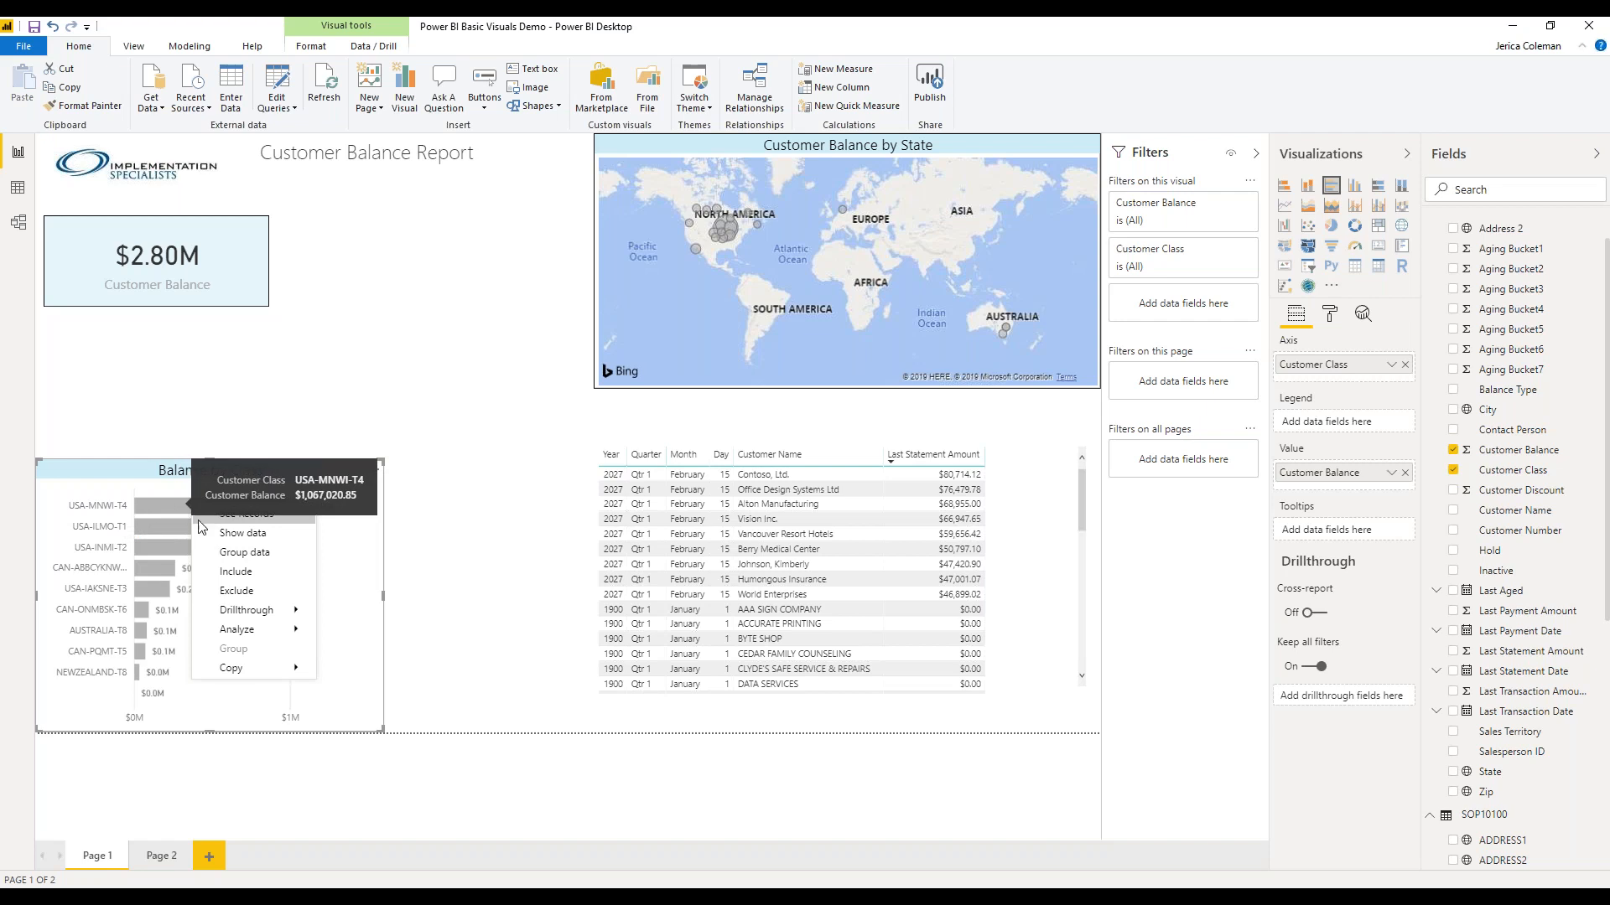
mouse_move(250, 616)
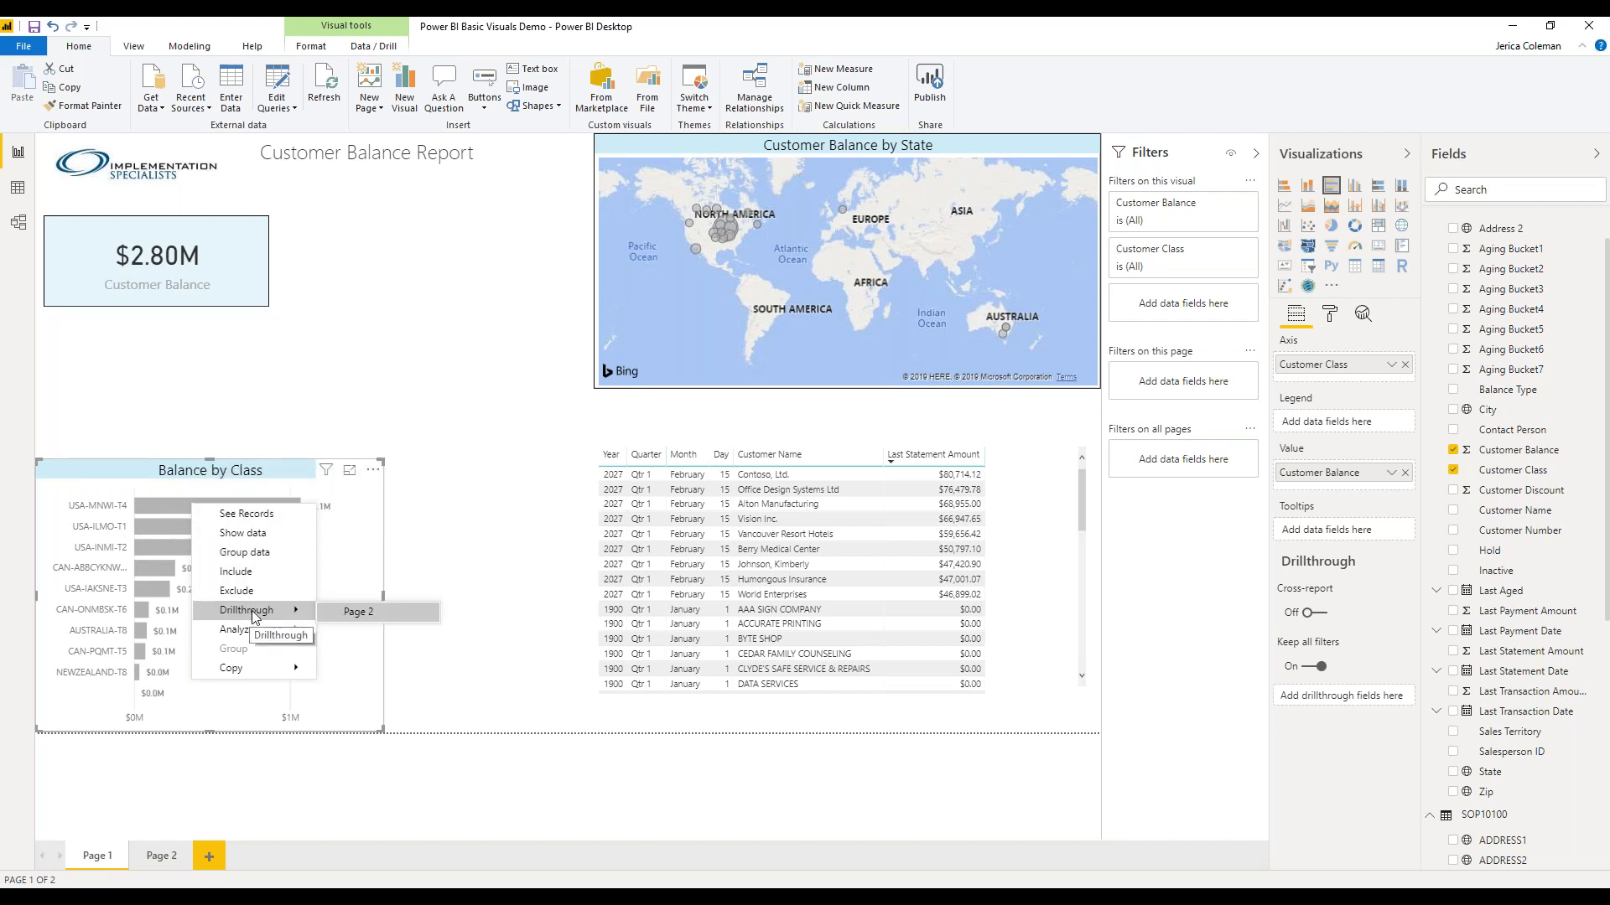
click(360, 612)
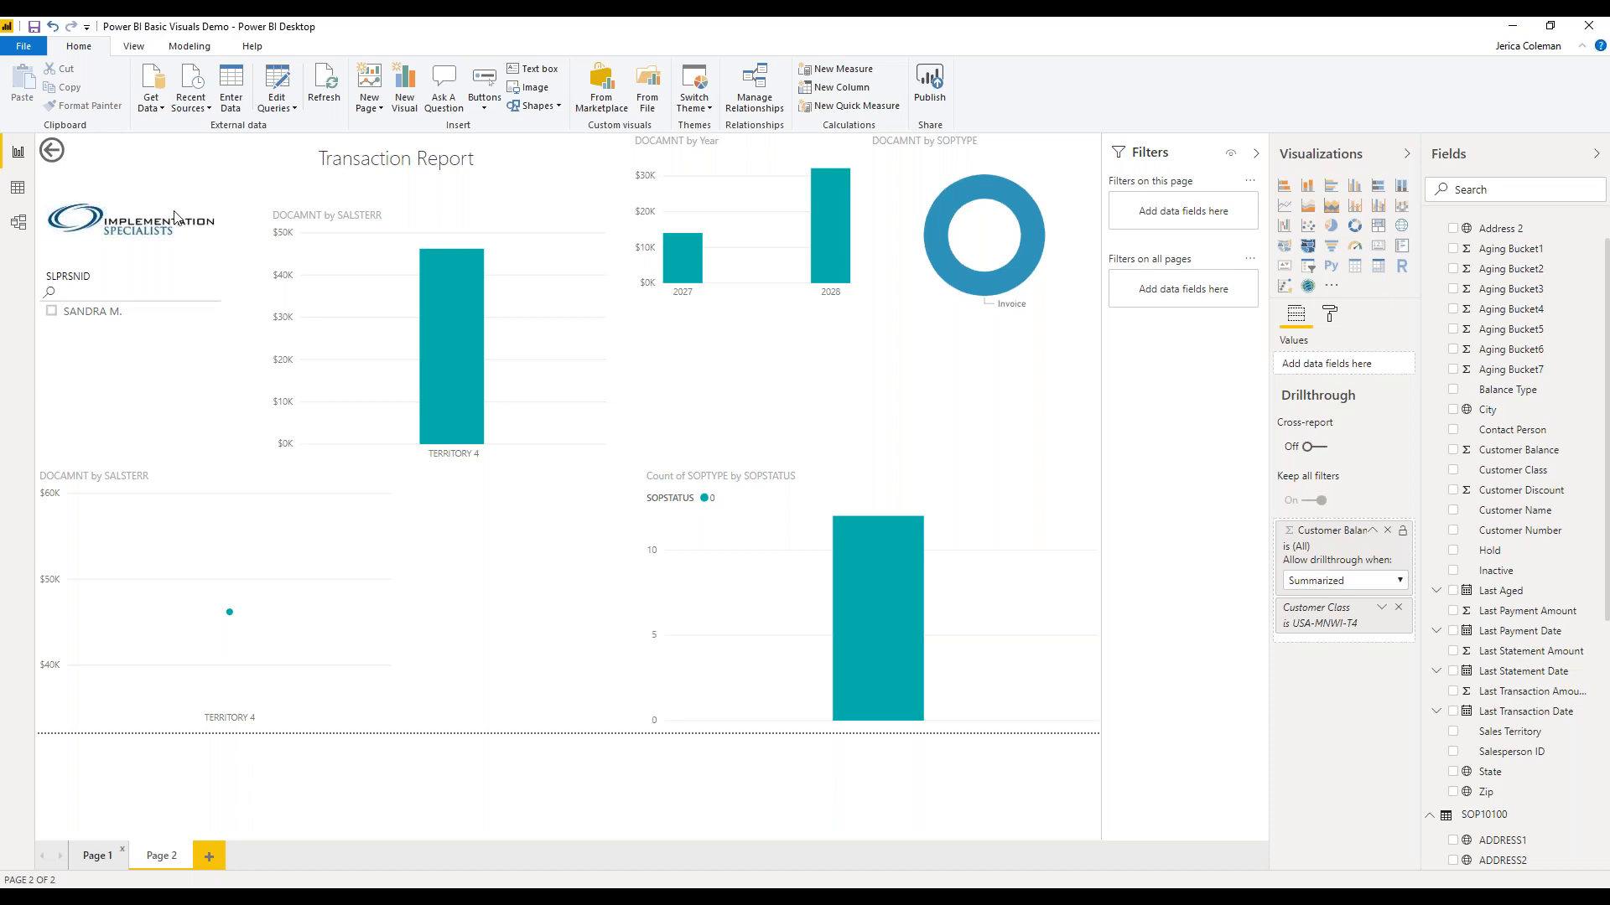
- Try the back arrow on Page 2 and remove the Customer Class drillthrough filter
click(51, 153)
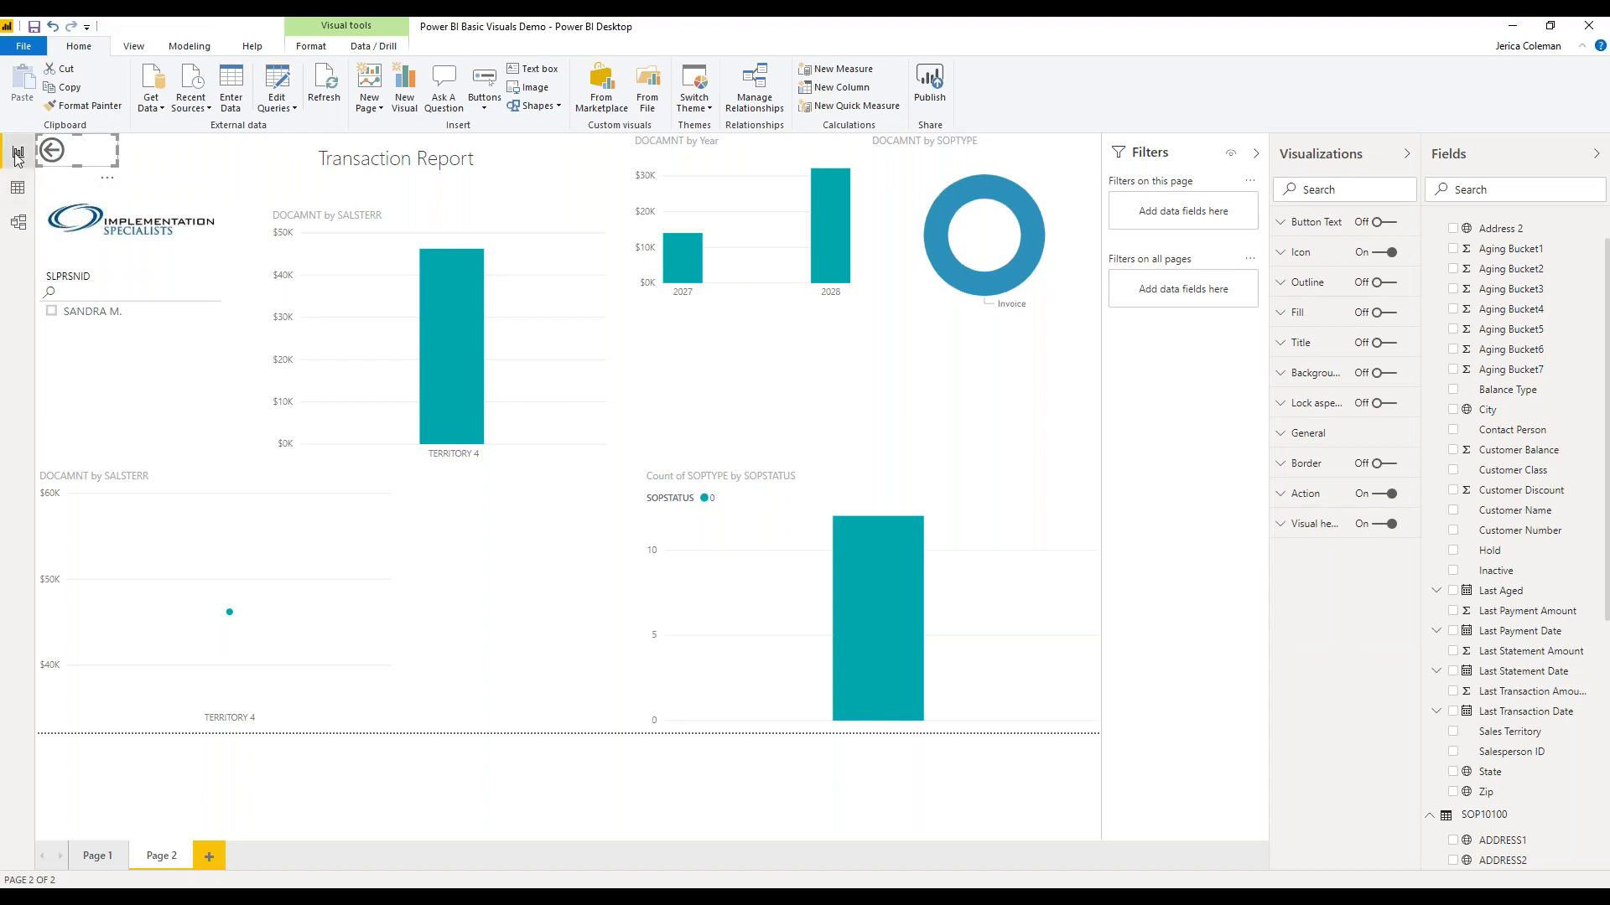
click(549, 631)
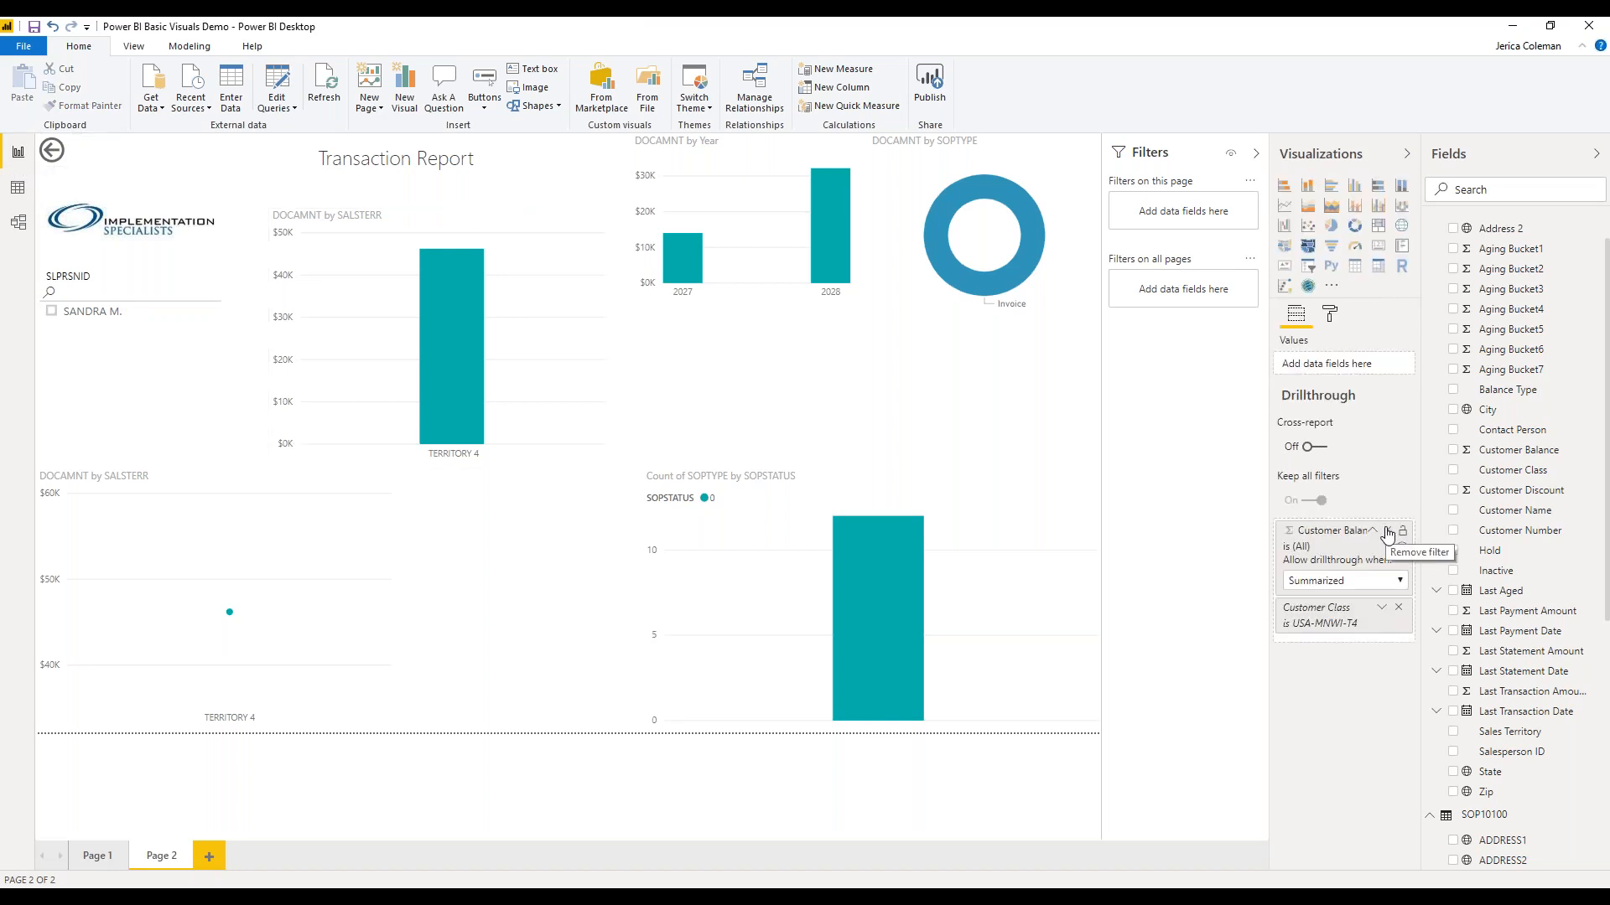
click(1398, 607)
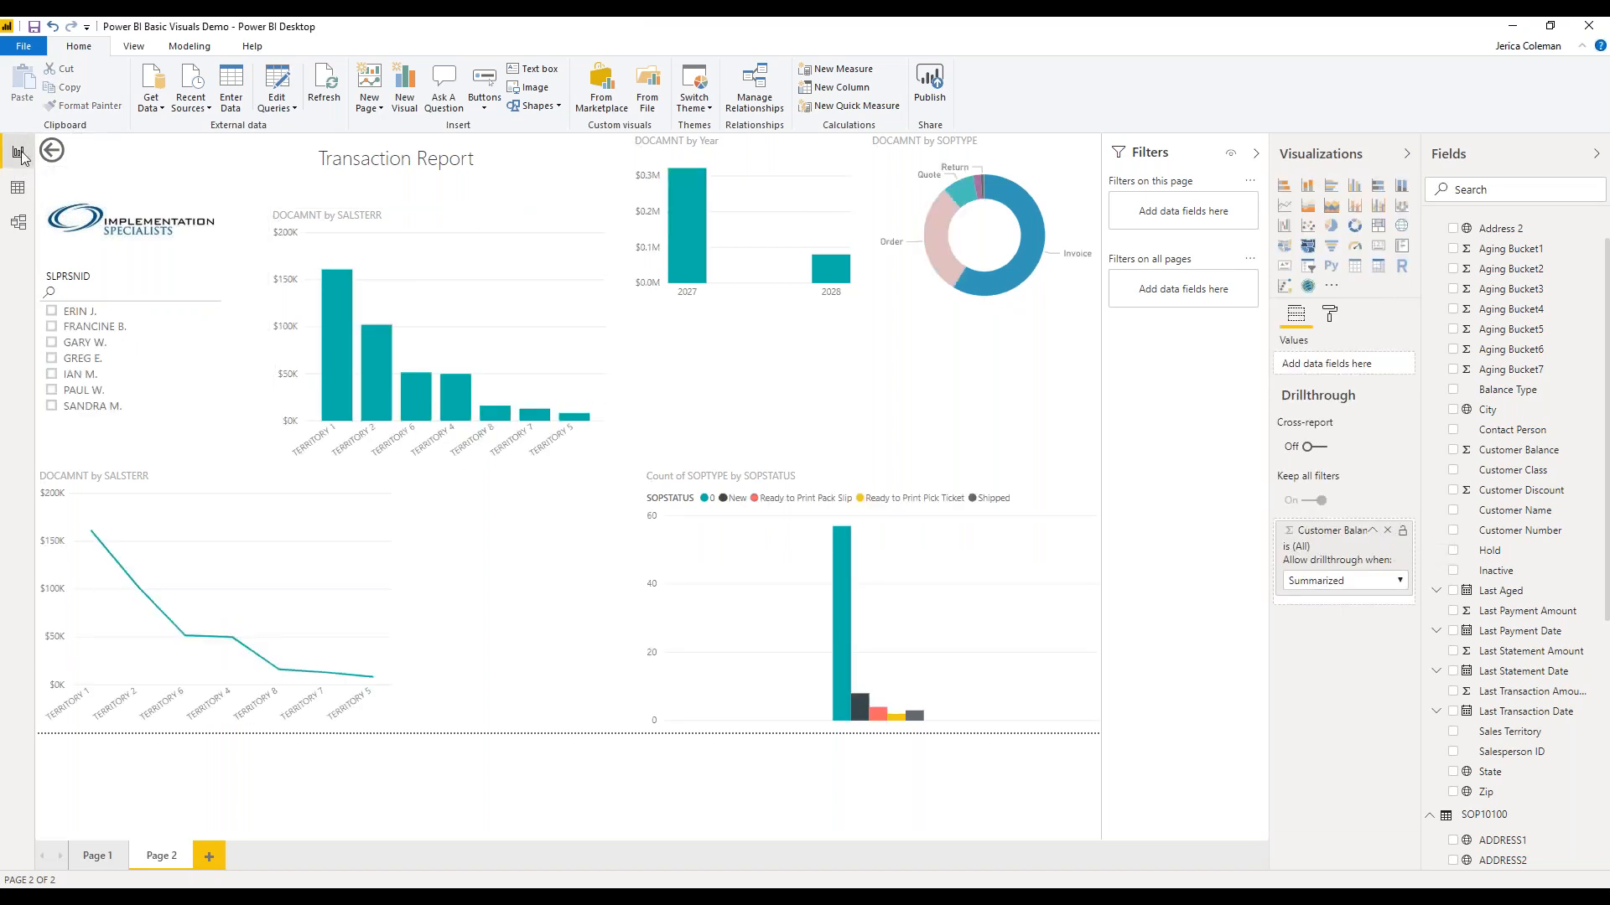
- Save the report and publish it to My workspace, closing the publishing dialog
click(35, 28)
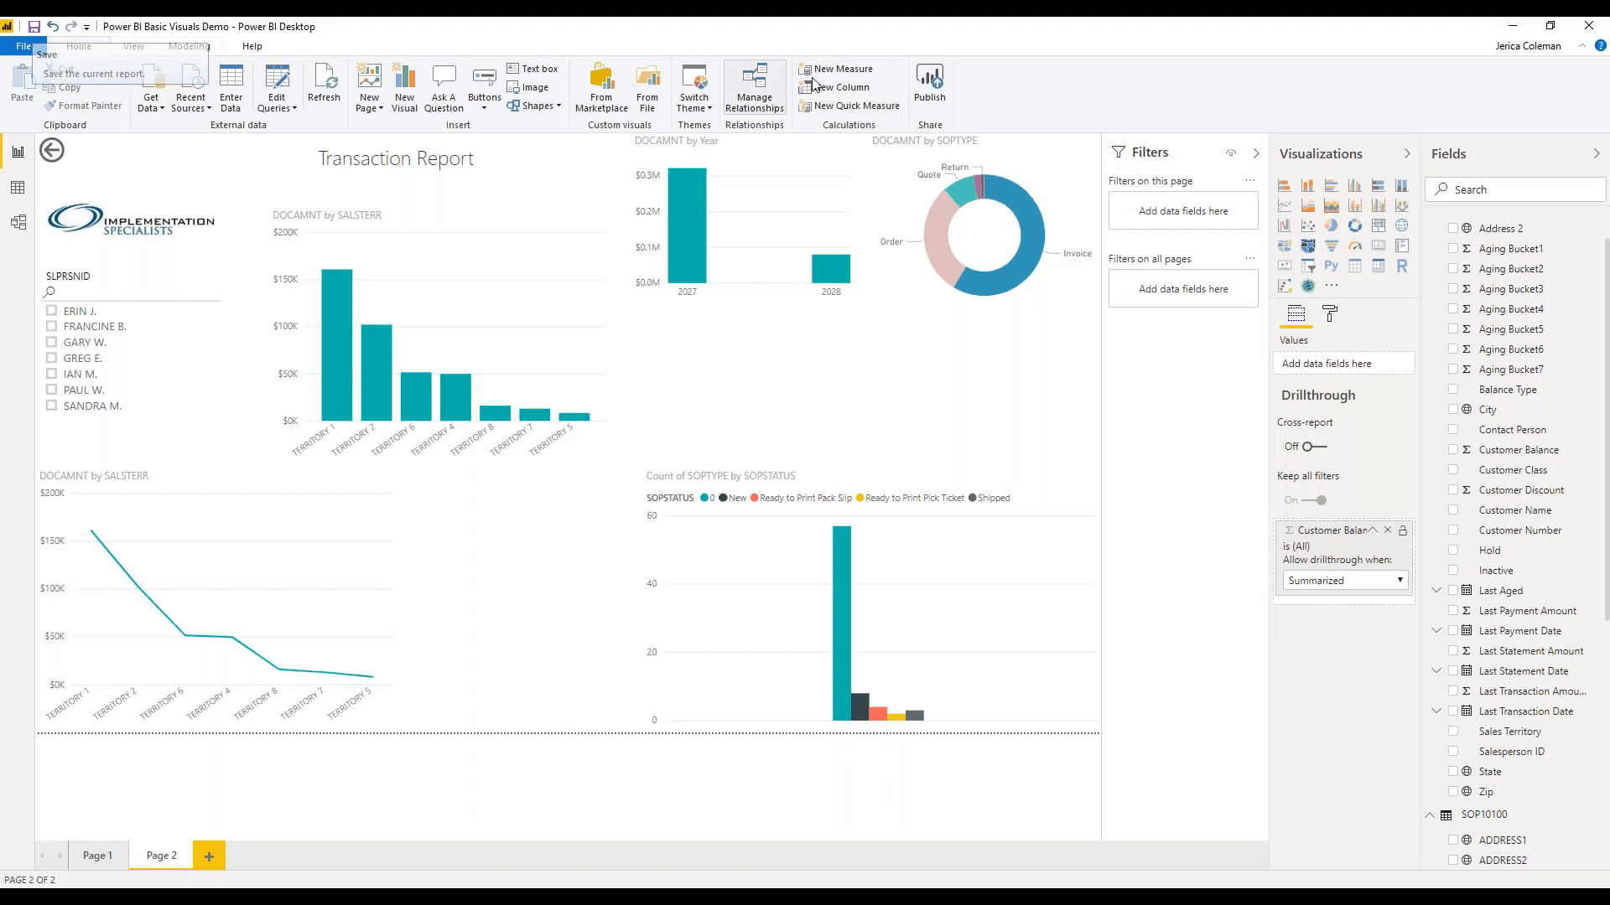
click(930, 84)
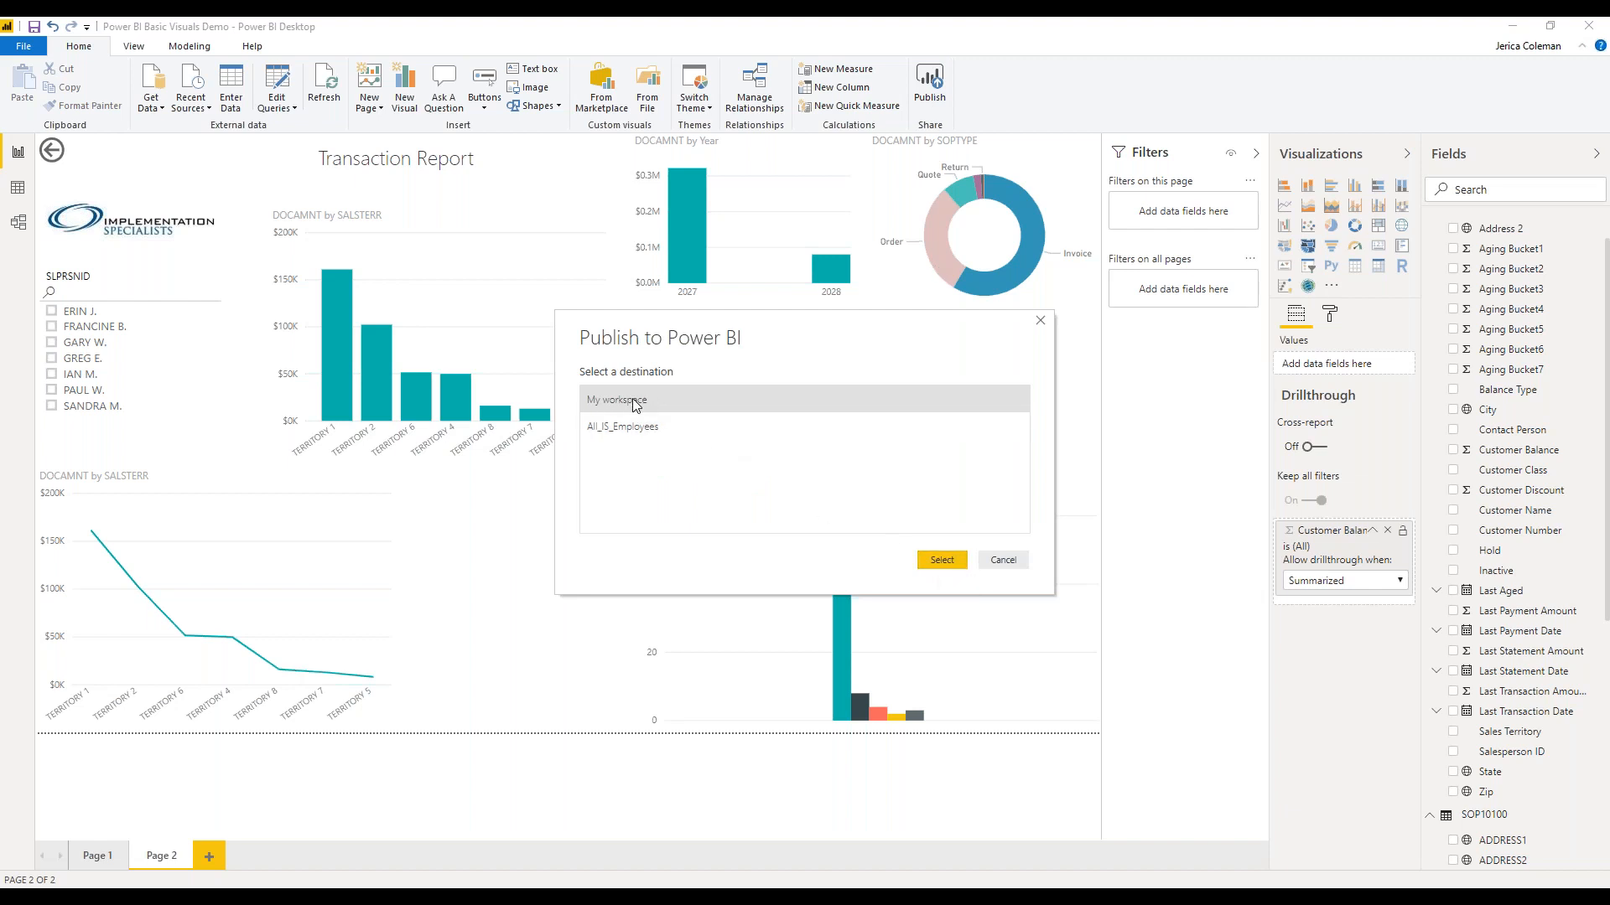
click(942, 560)
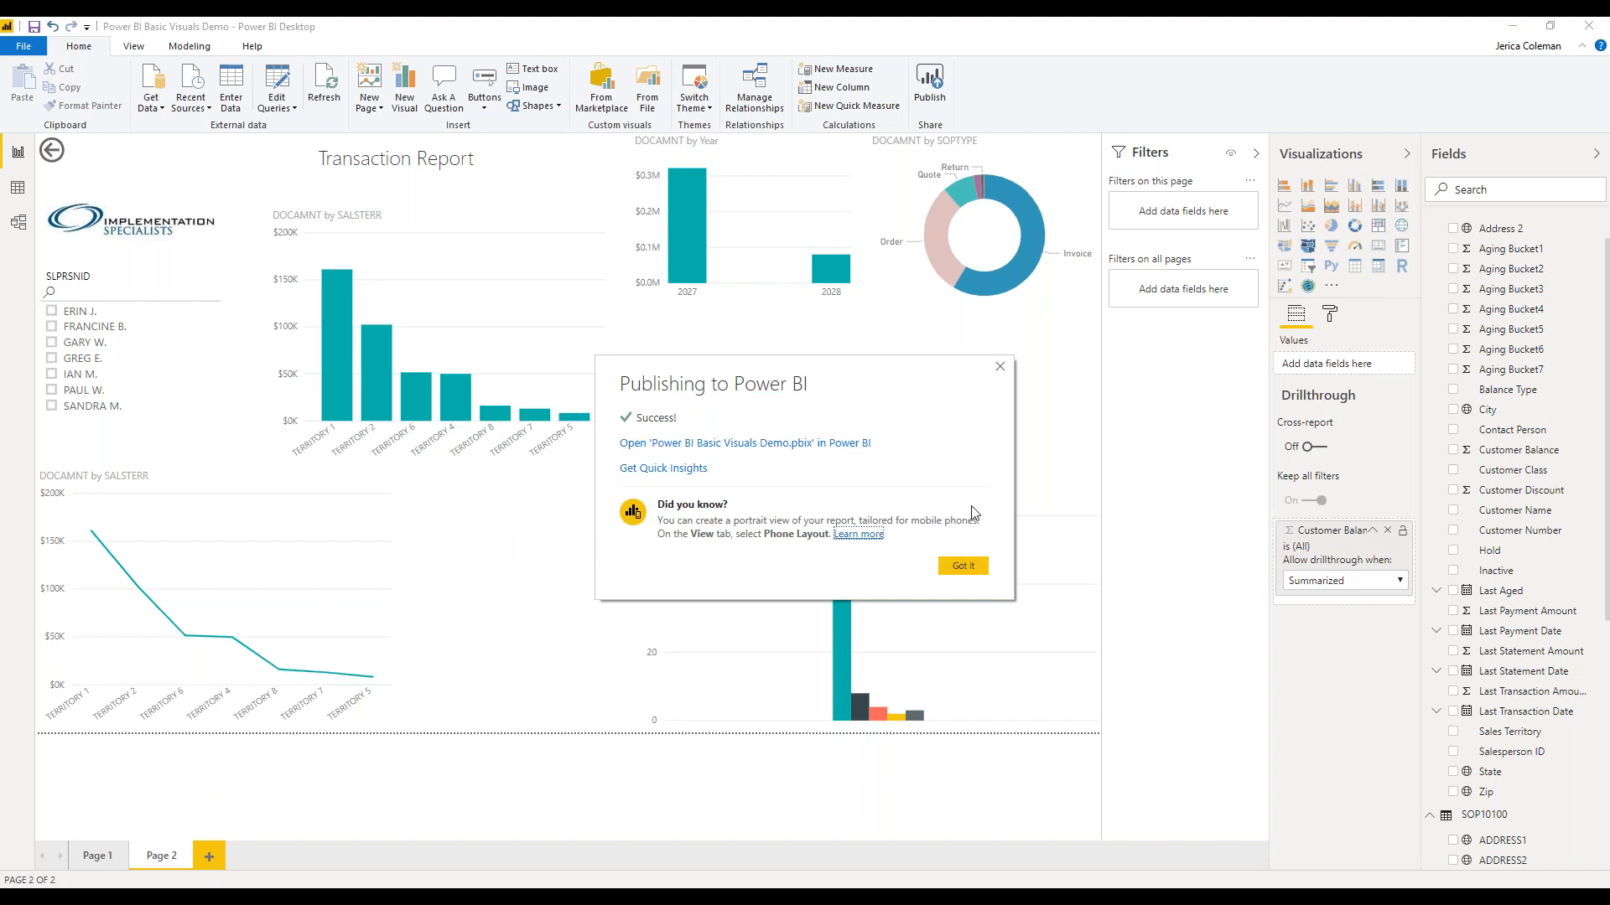
click(974, 570)
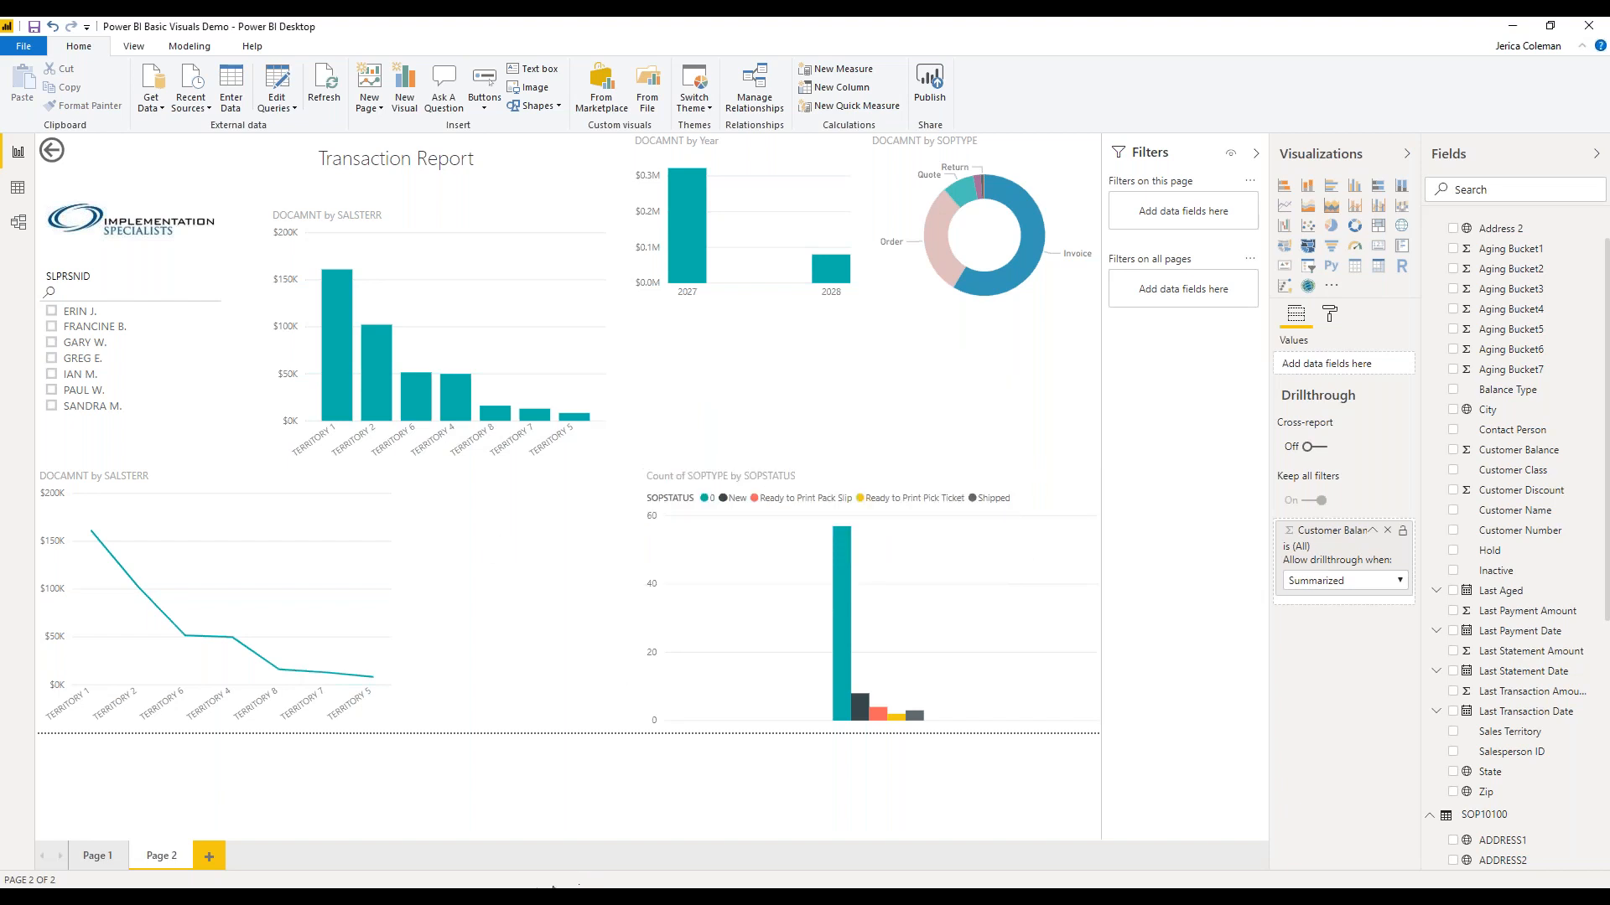
- Switch to the Power BI service in the browser, refresh it, and open the Power BI Basic Visuals Demo report from My workspace
mouse_move(436, 894)
click(439, 839)
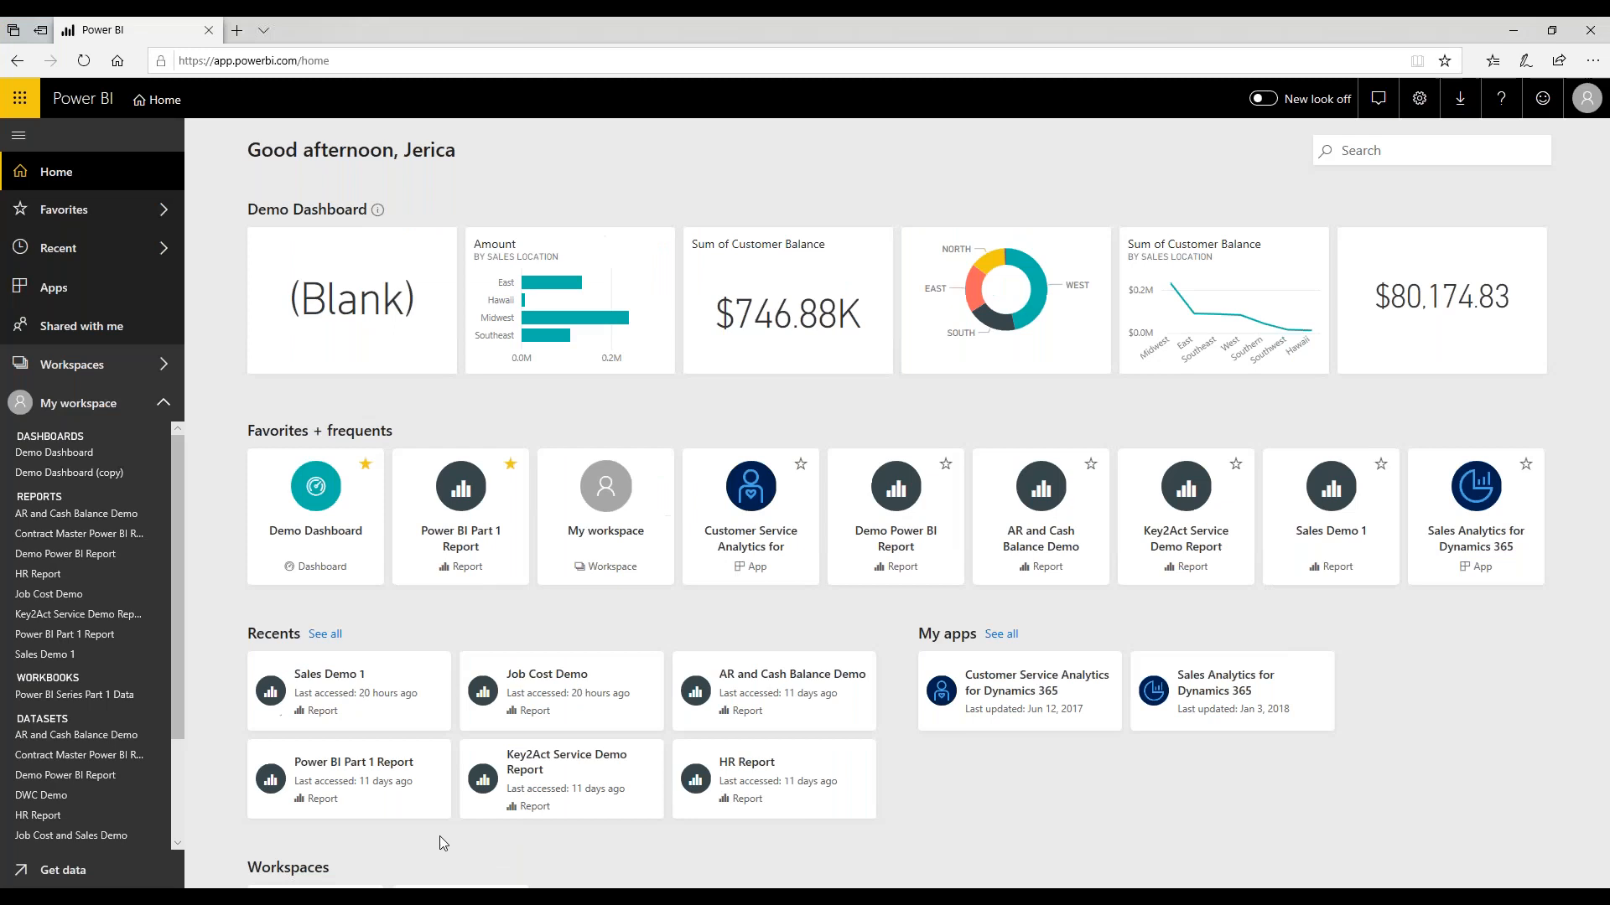
click(83, 60)
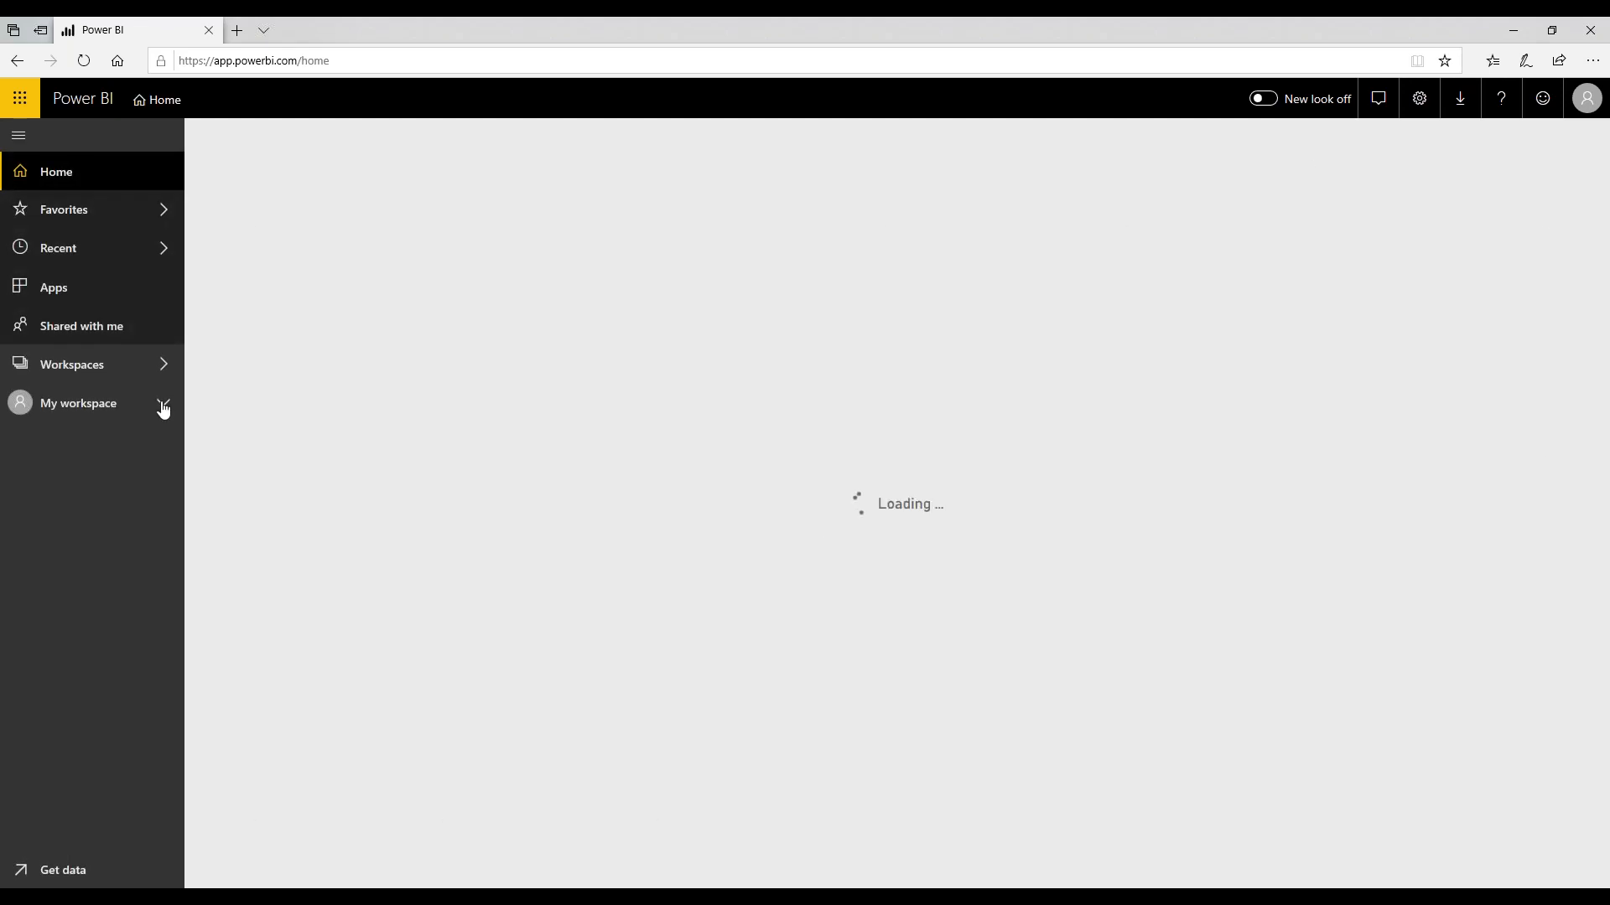
click(164, 406)
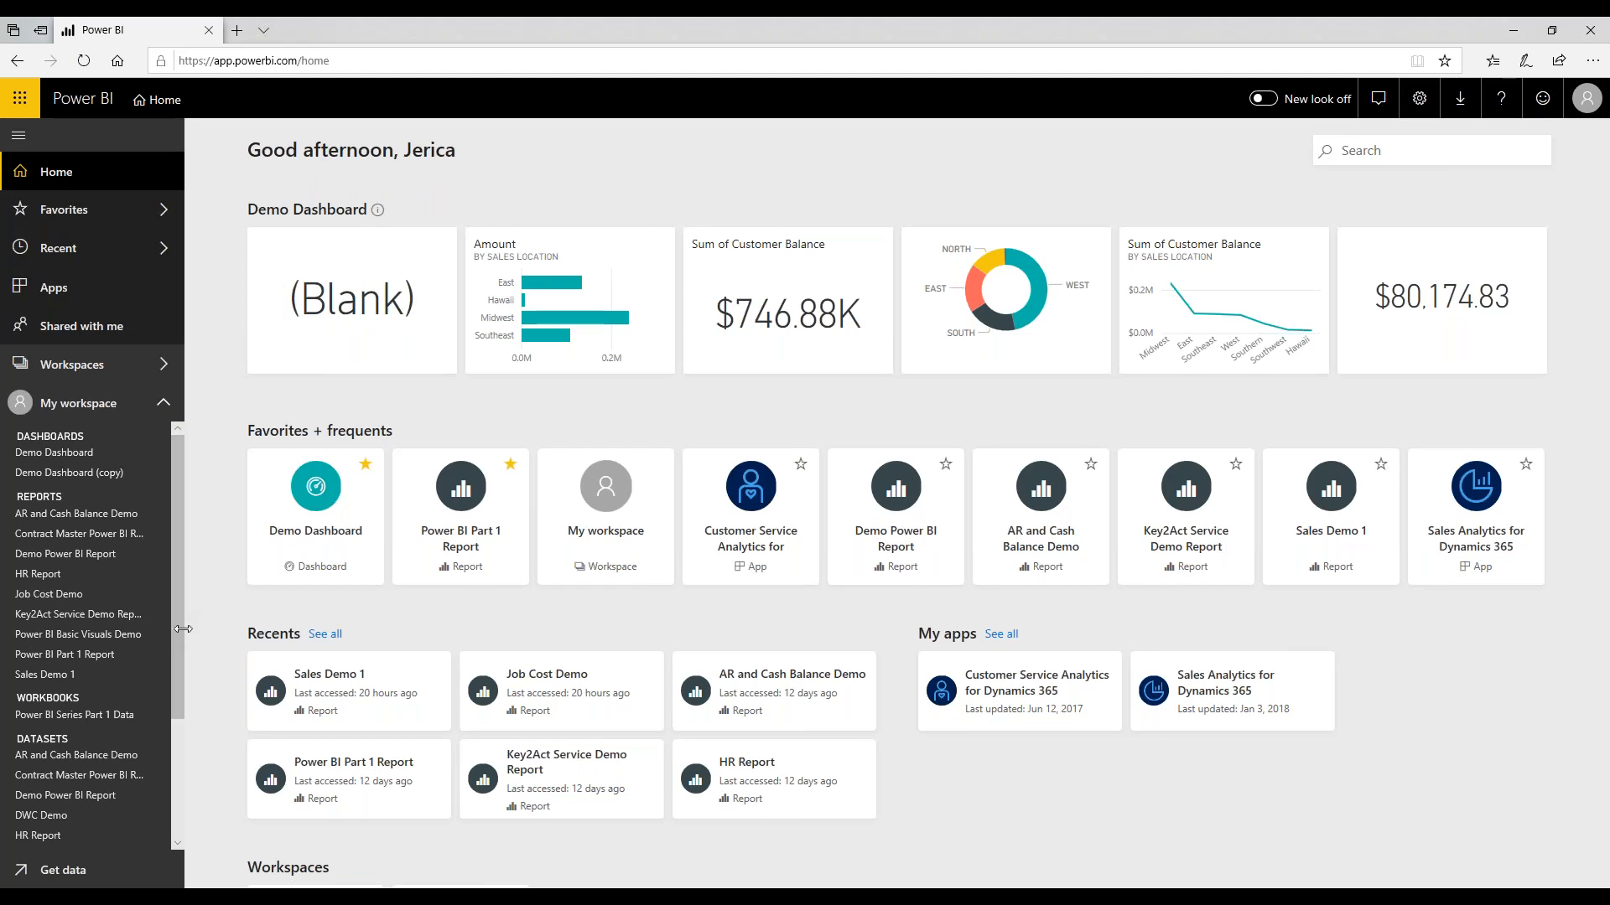
click(123, 643)
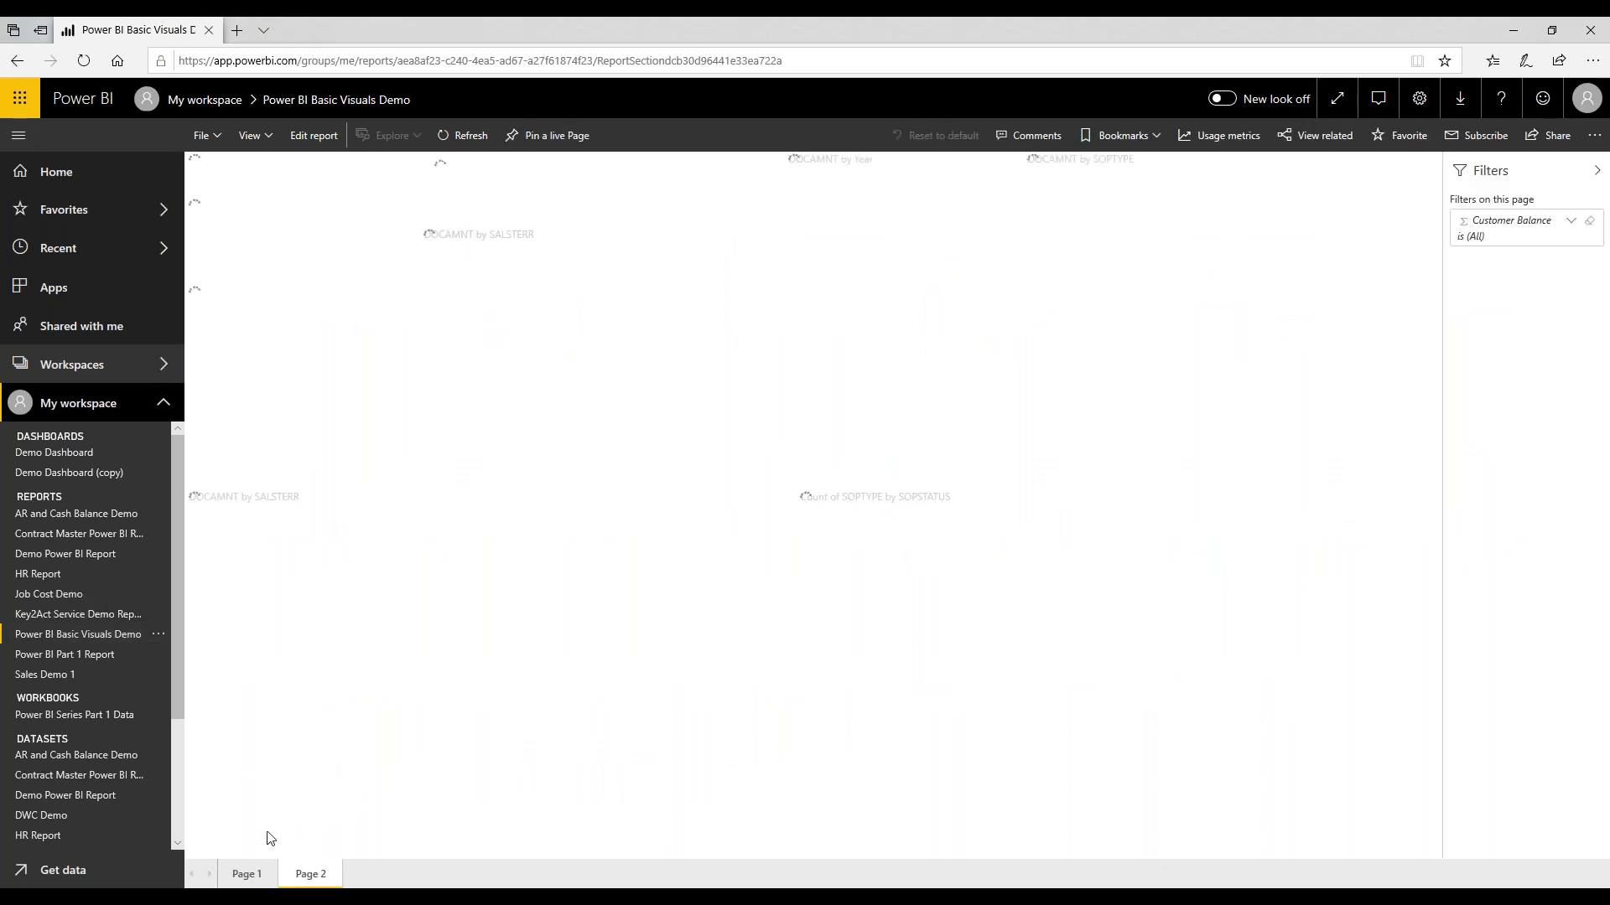
- Drill through from Page 1's USA-MNWI-T4 bar in Balance by Class to Page 2, and return with the report's back arrow
click(247, 875)
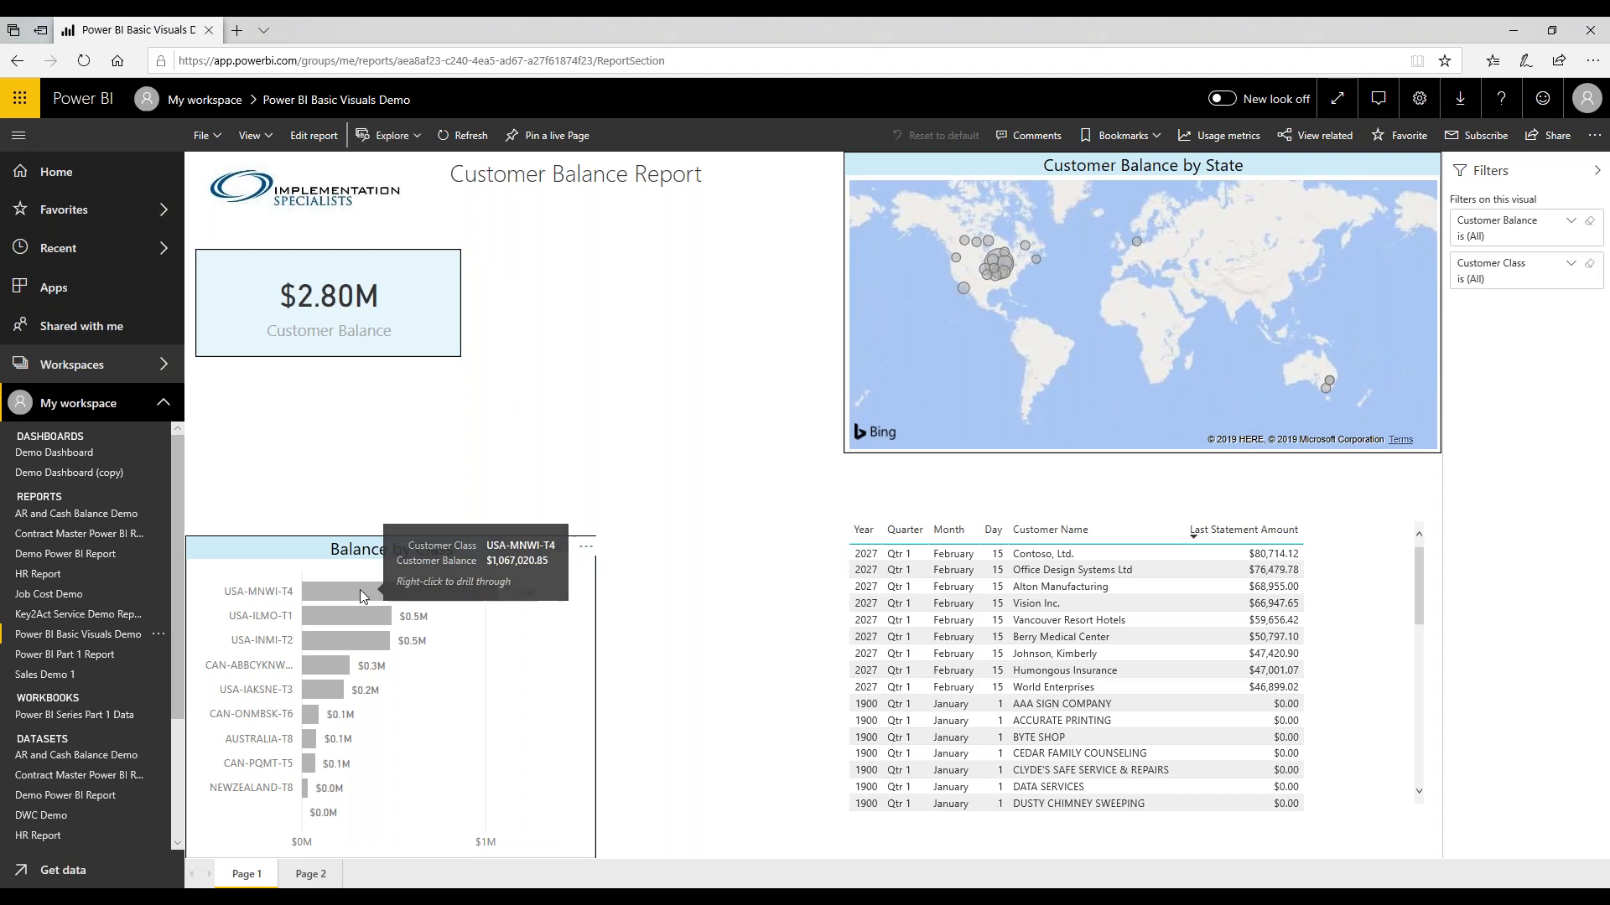
right_click(360, 591)
mouse_move(447, 696)
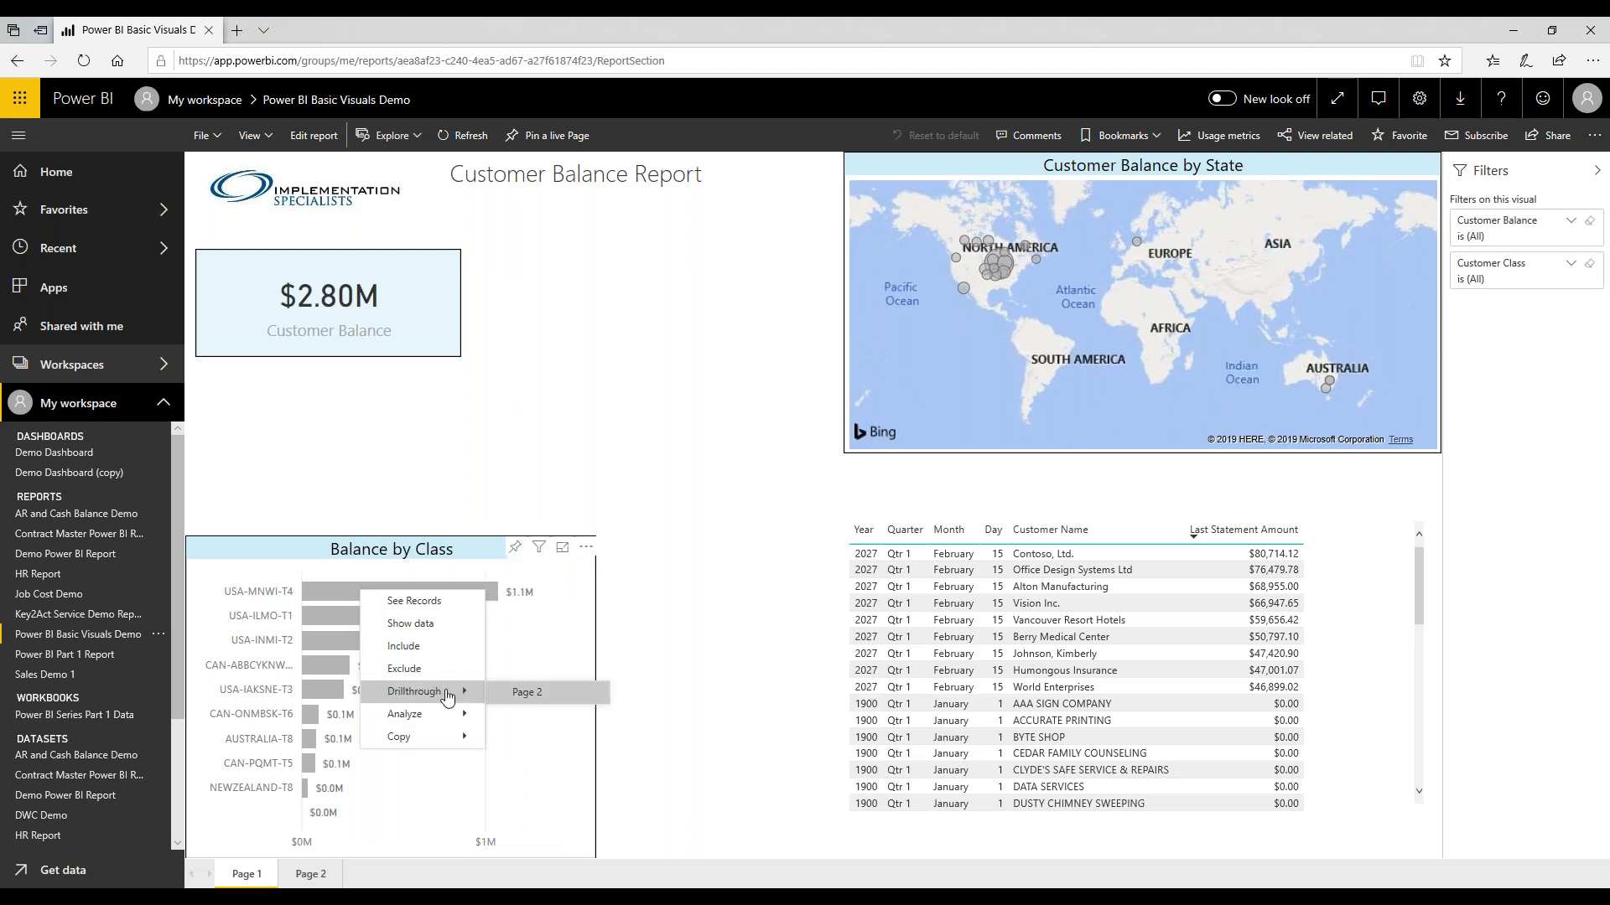
click(530, 693)
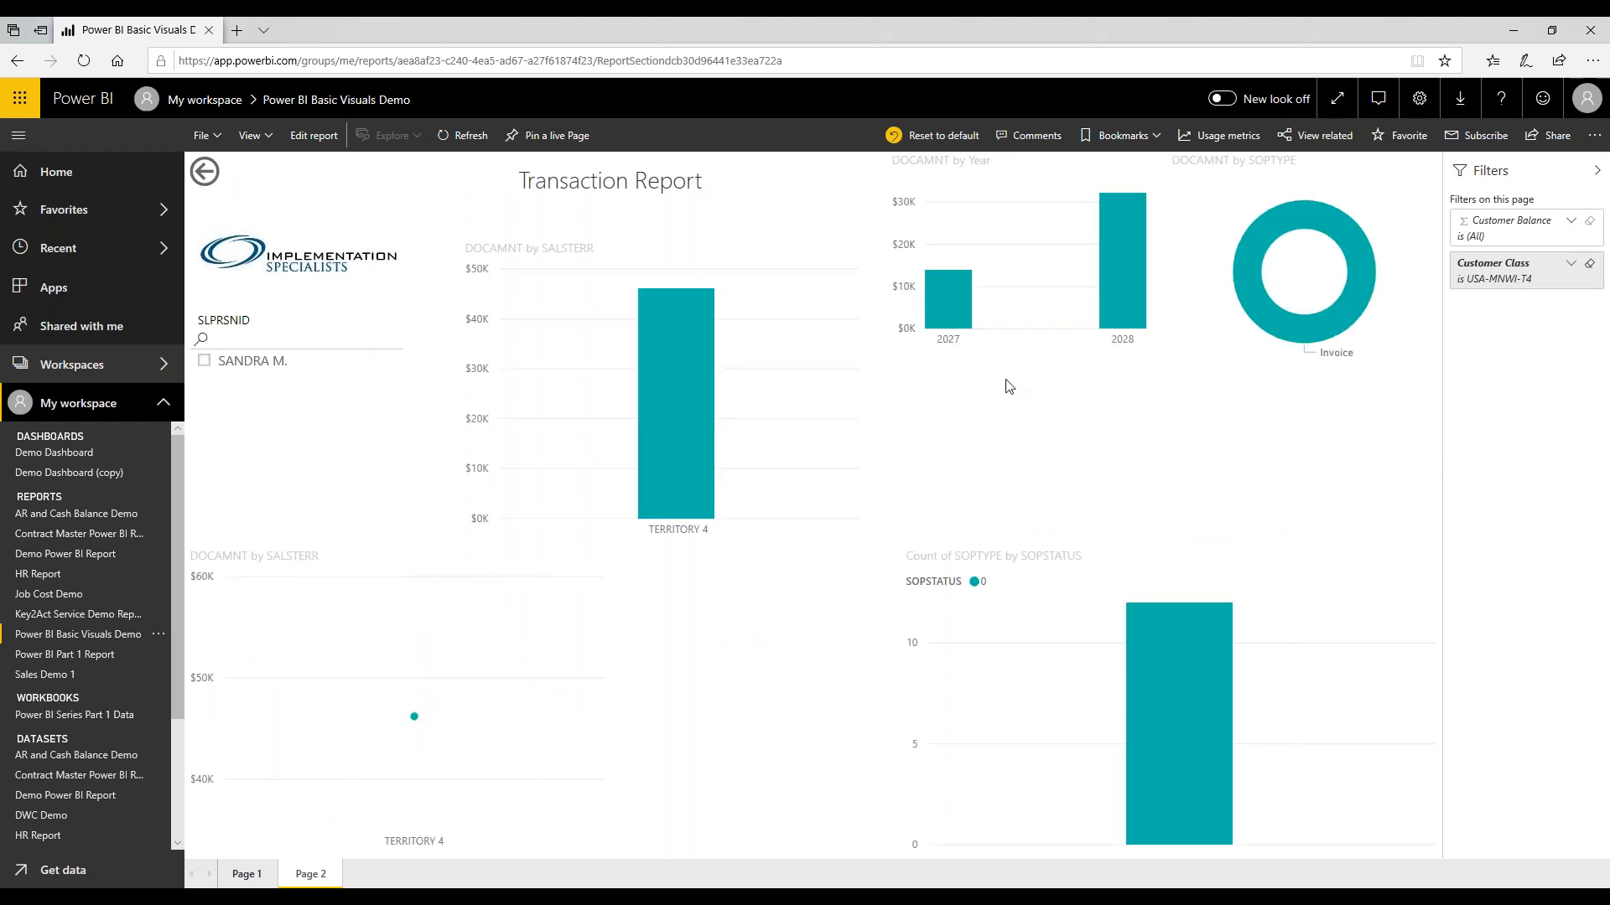
click(207, 174)
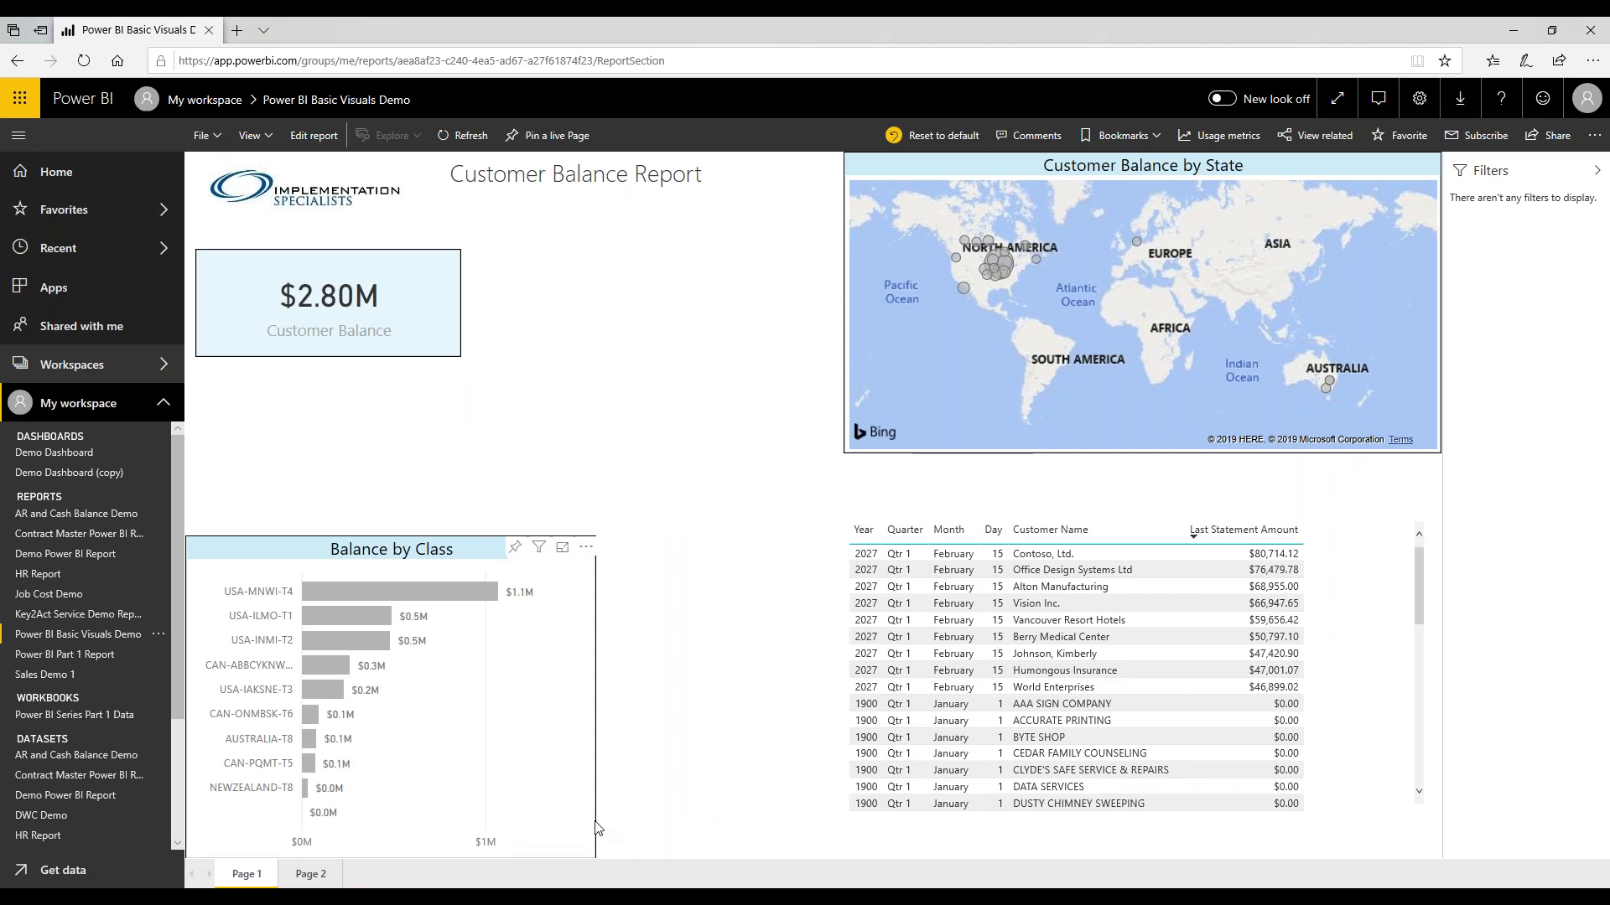
- Switch to the PowerPoint presentation, start the slide show from the current Demo slide and advance to the GPUC 19 conference slide
mouse_move(597, 895)
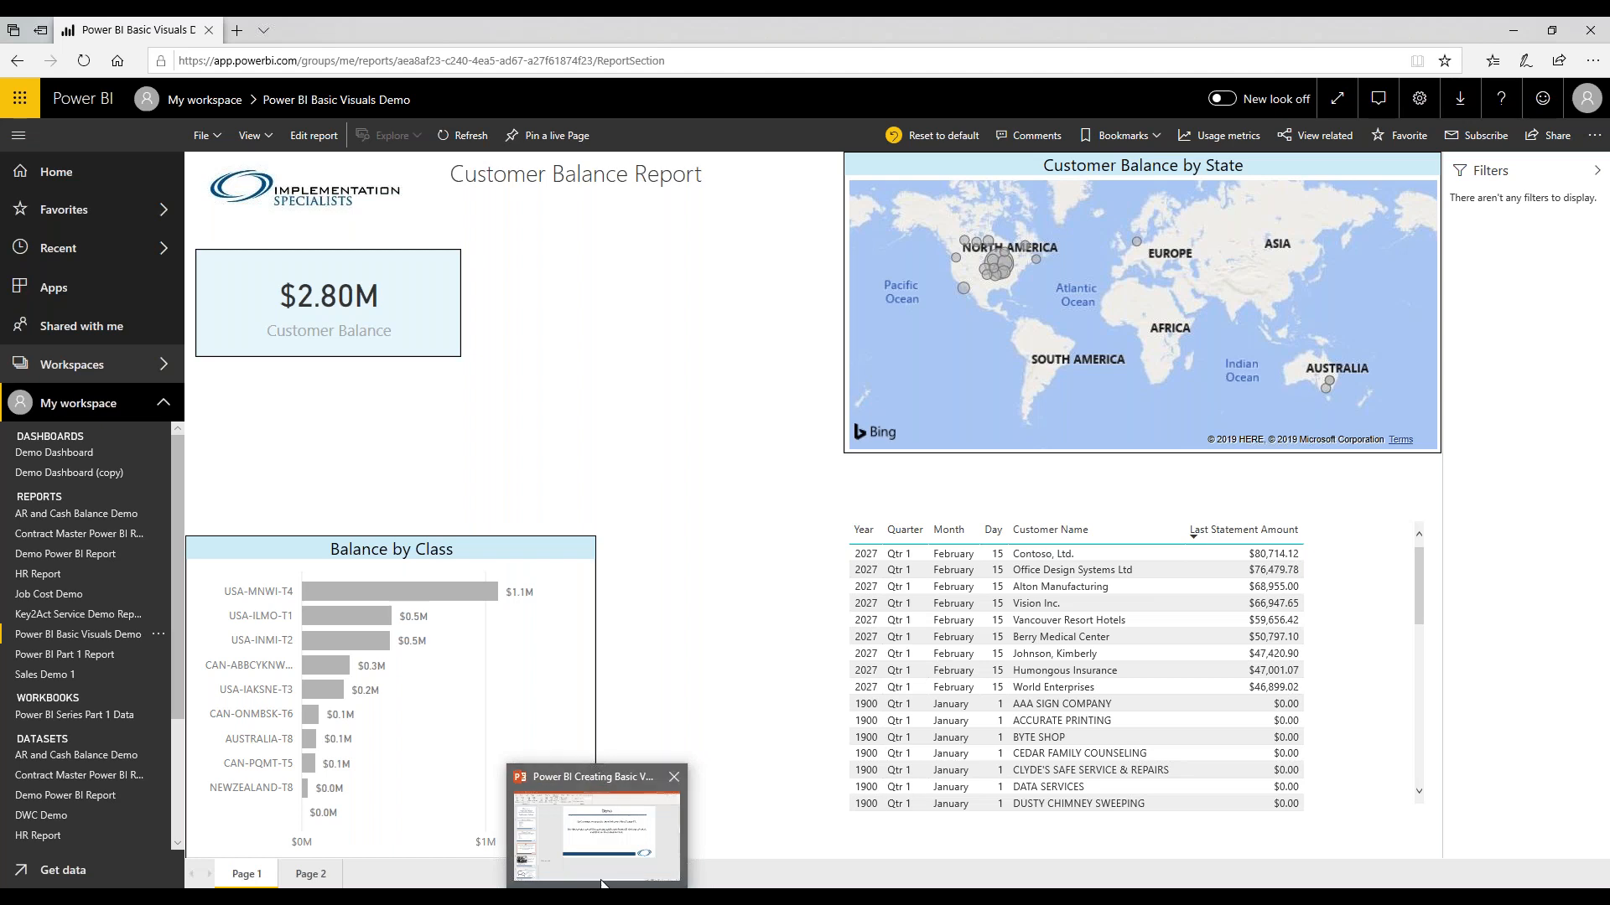
click(605, 872)
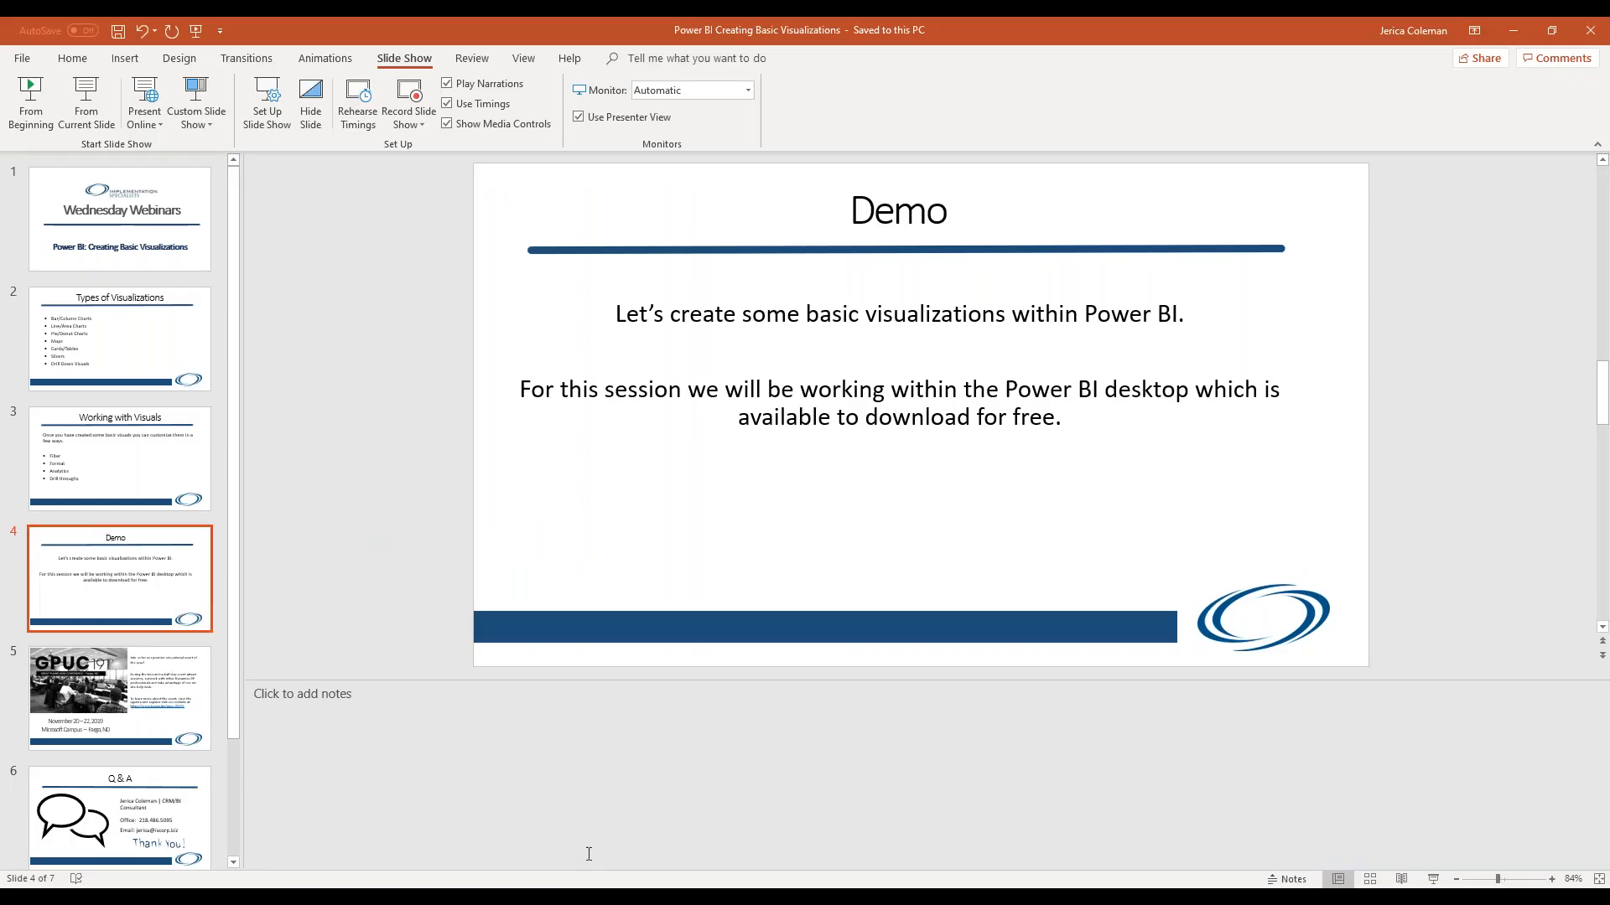
click(590, 896)
click(90, 113)
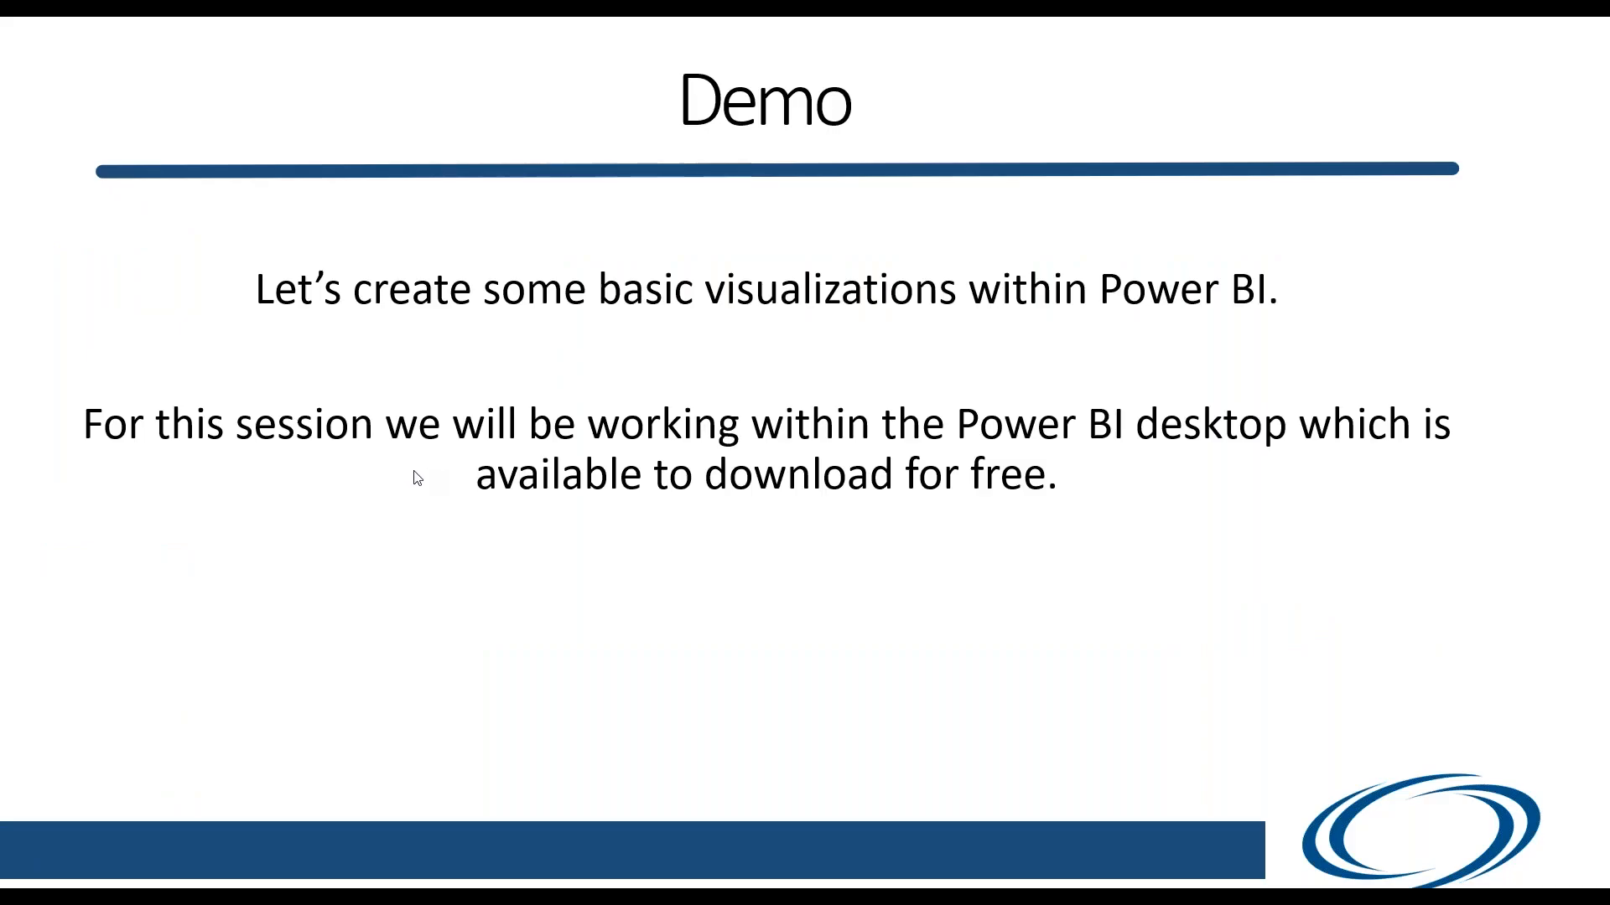
click(423, 551)
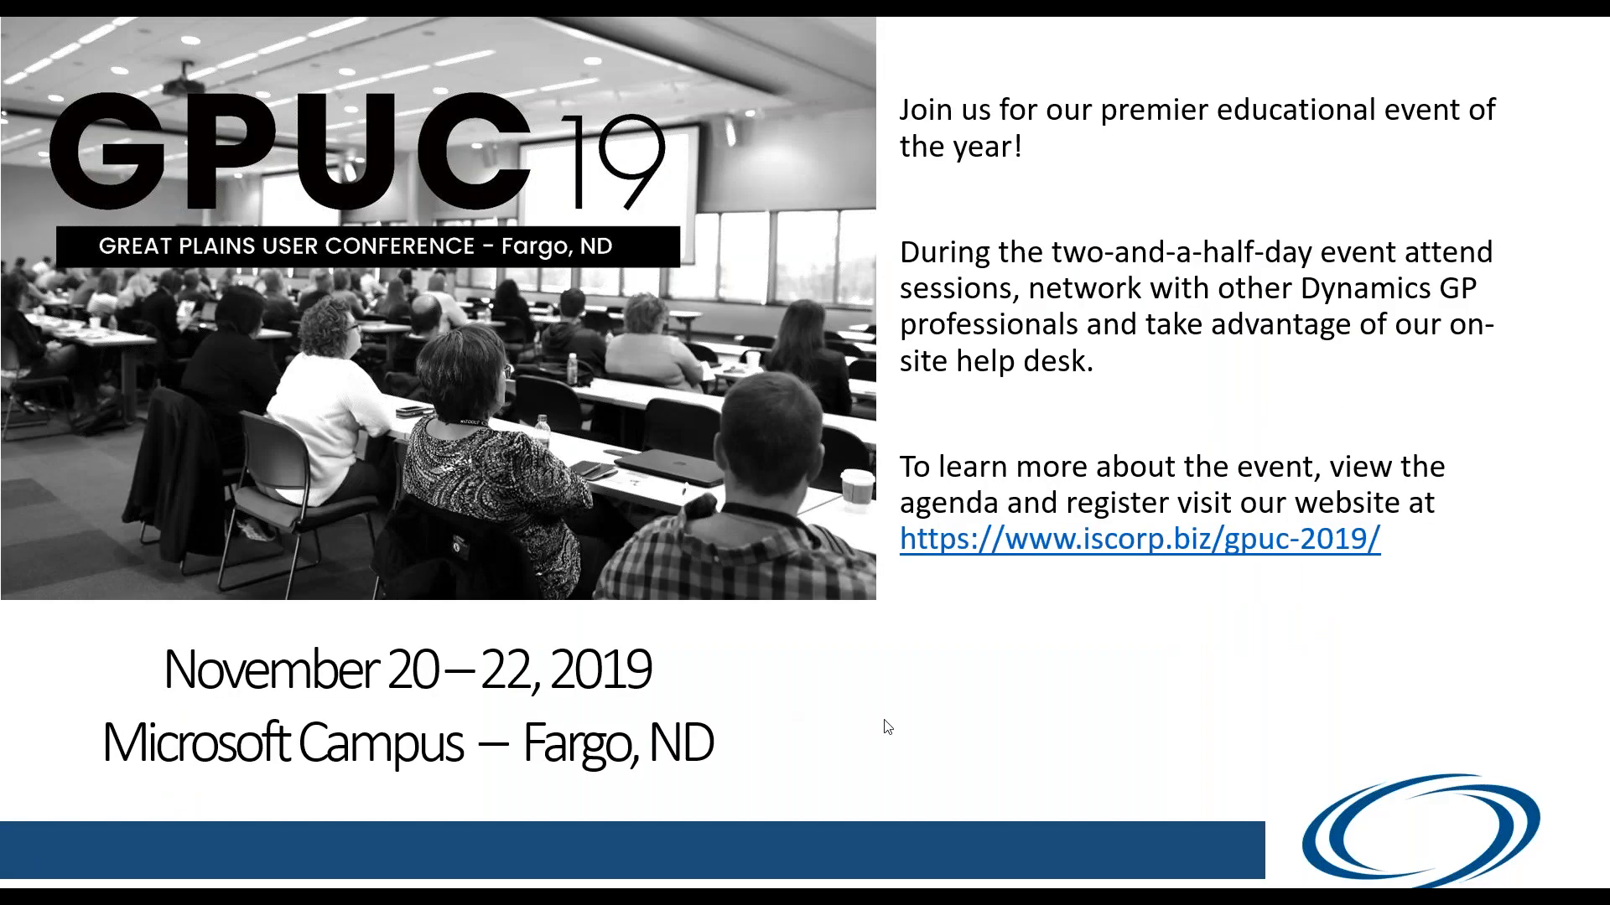